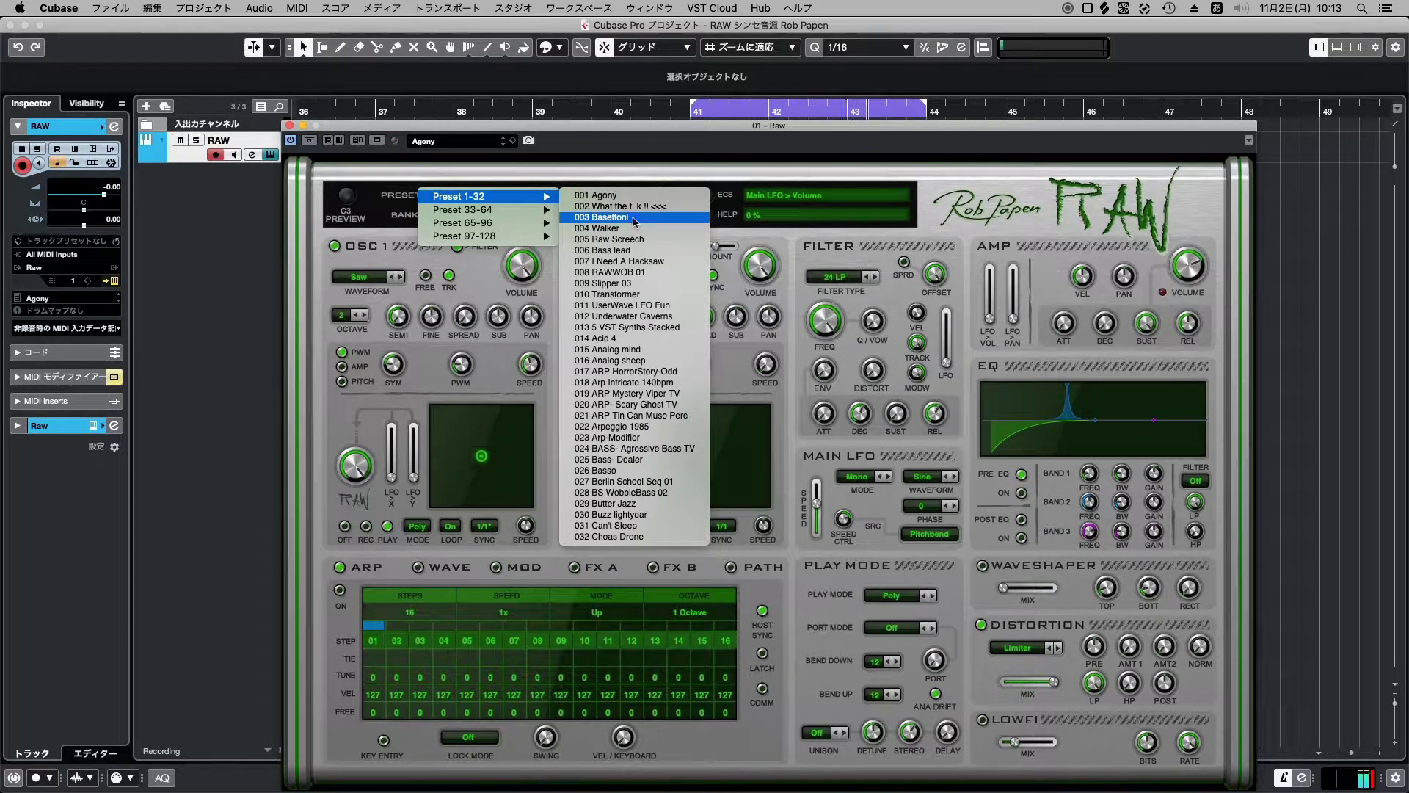
Audition the presets 003 Basettoni and 004 Walker in turn from the 01 Introduction bank.
click(634, 218)
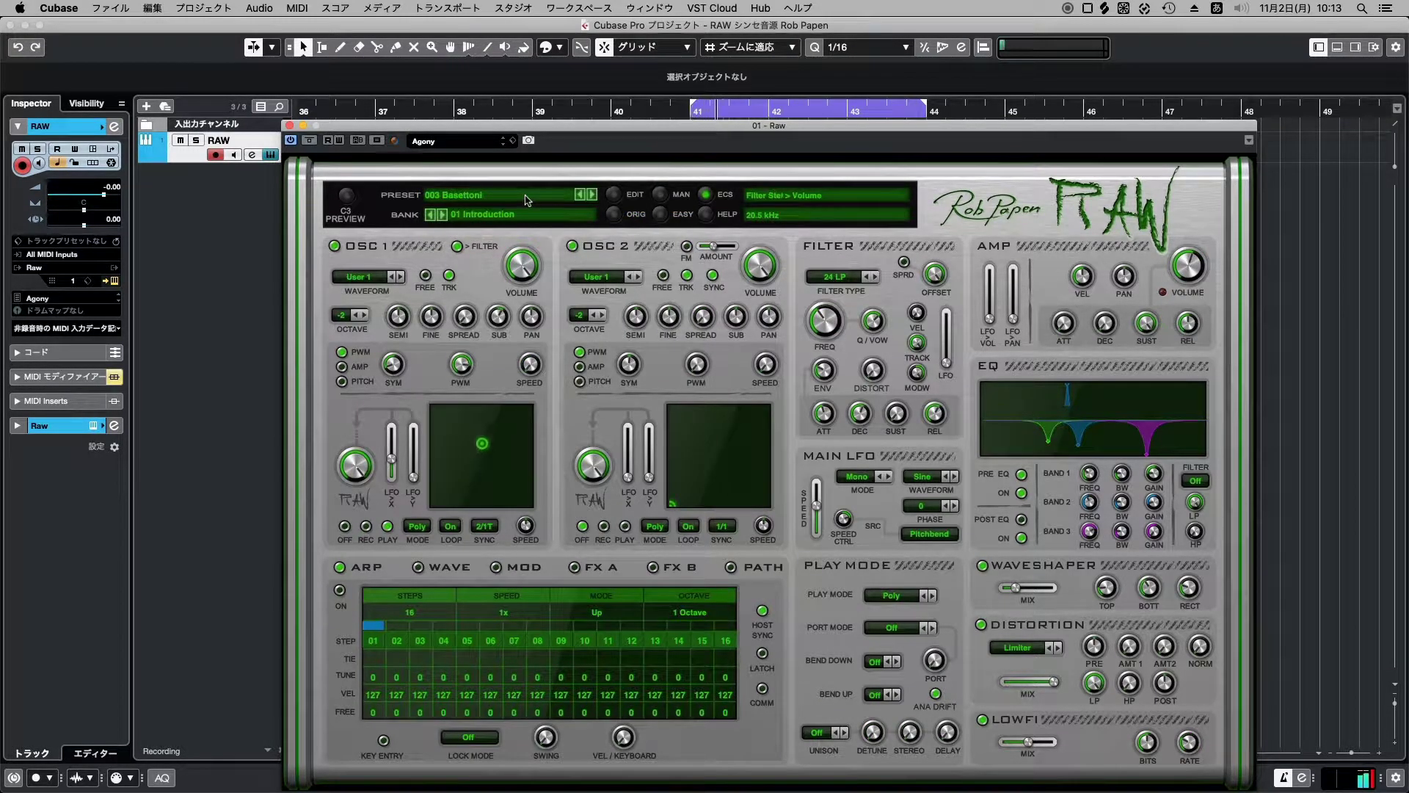
click(526, 201)
mouse_move(527, 197)
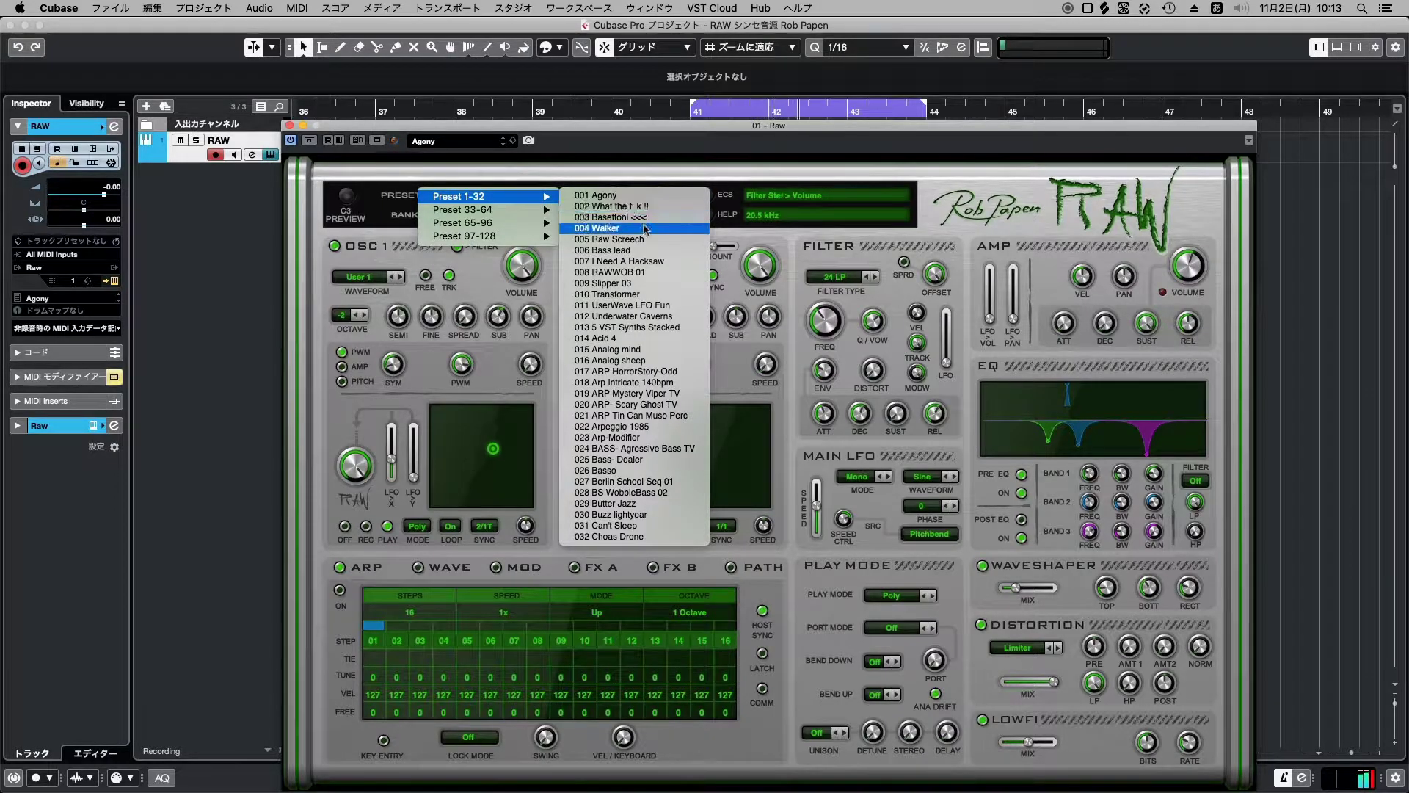
click(644, 229)
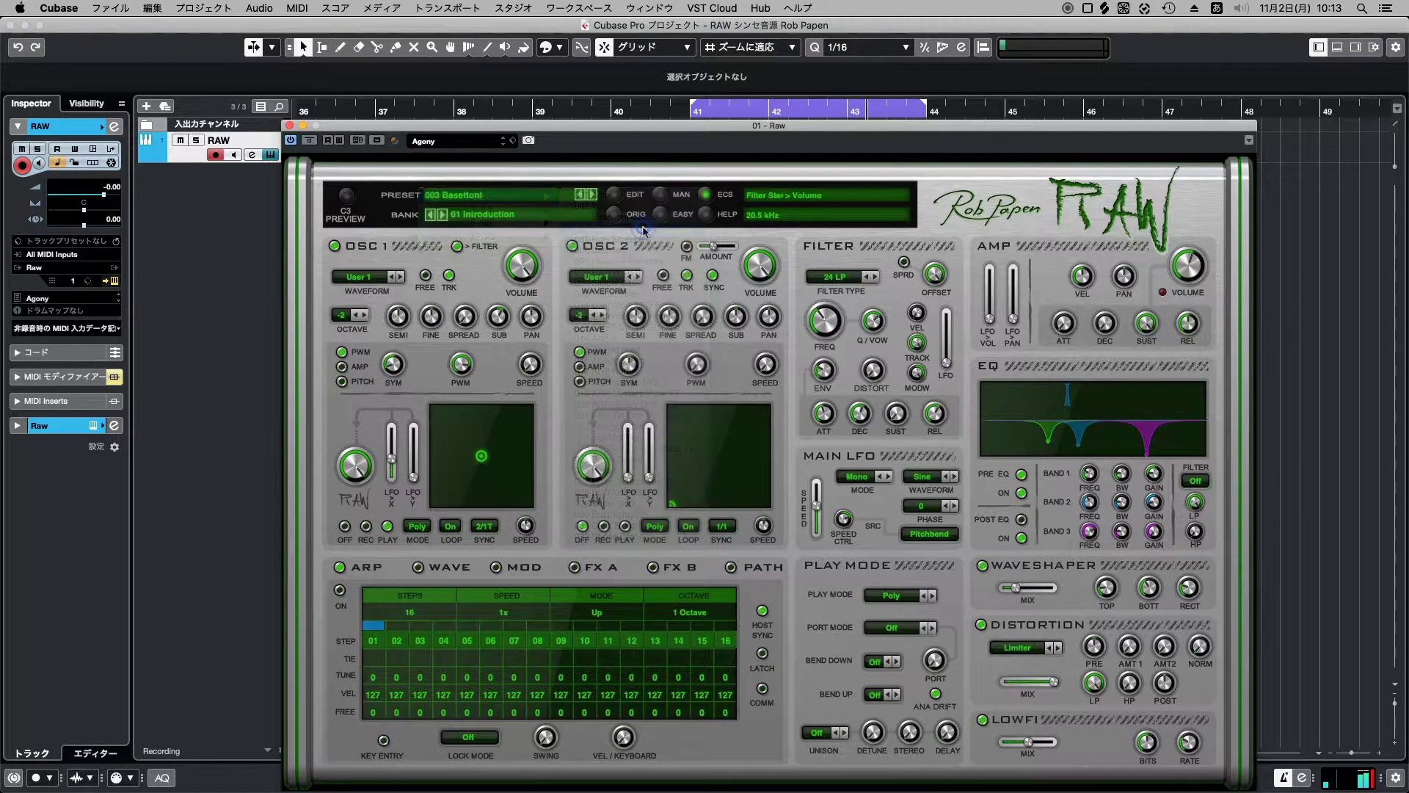
Audition the presets 005 Raw Screech and 006 Bass lead one after the other.
click(528, 199)
mouse_move(529, 197)
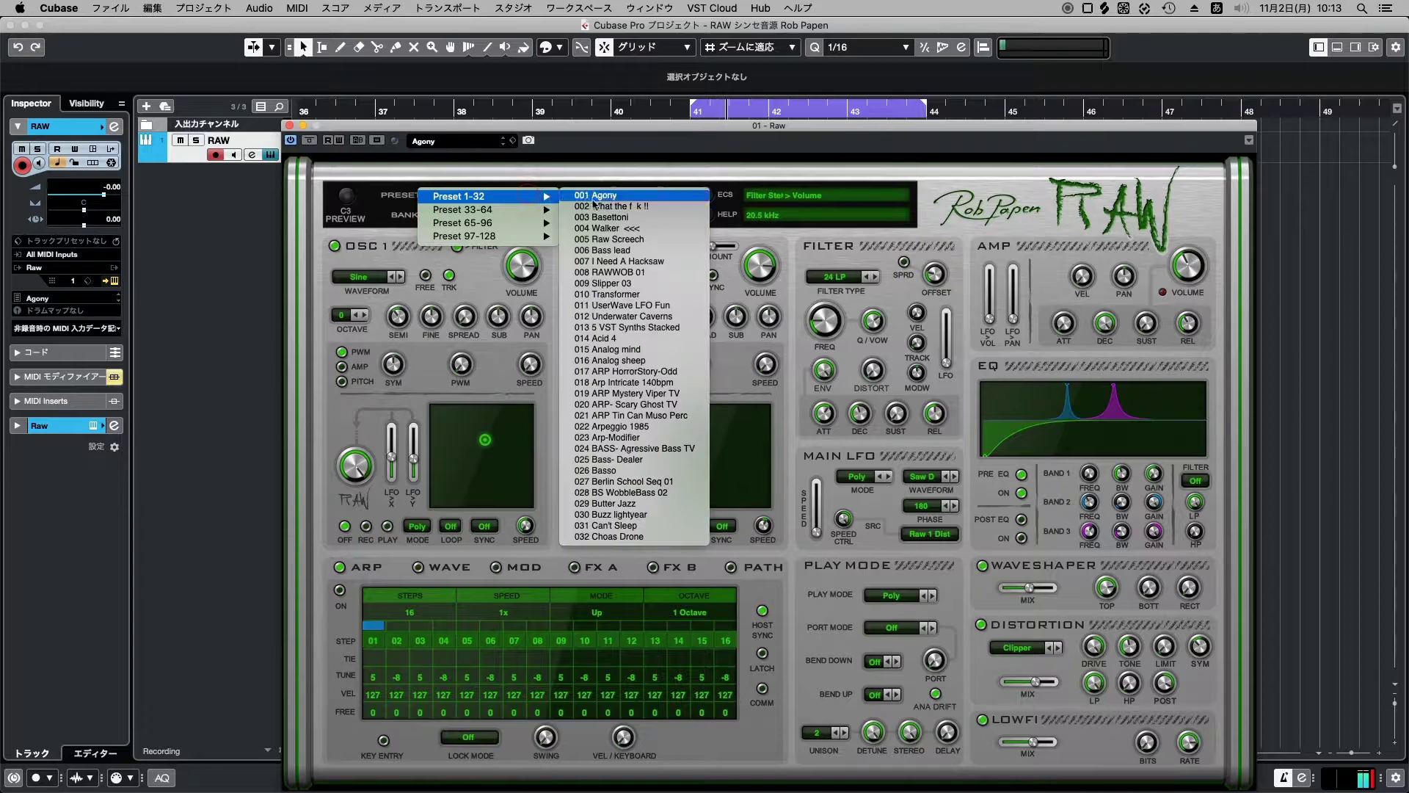
click(657, 240)
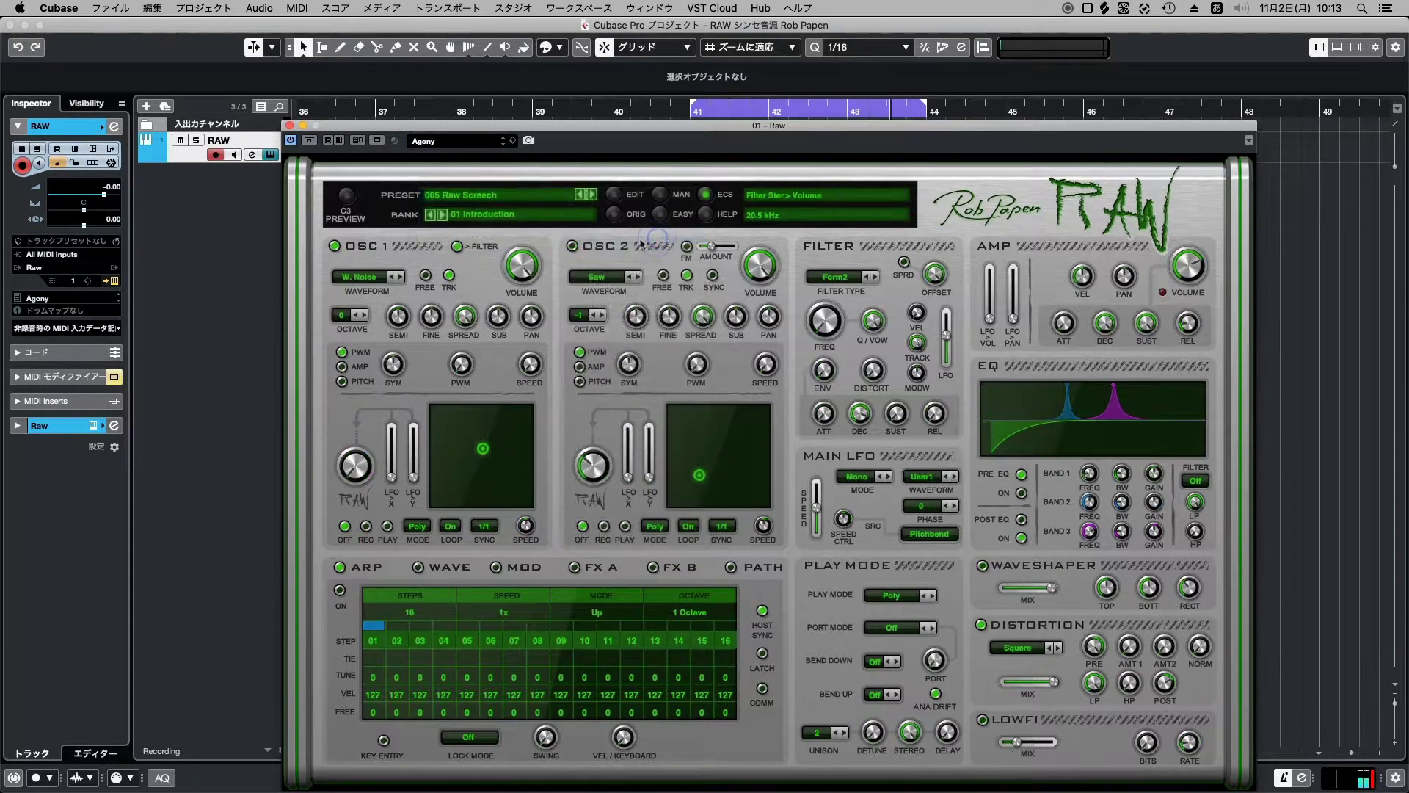
click(529, 203)
mouse_move(528, 198)
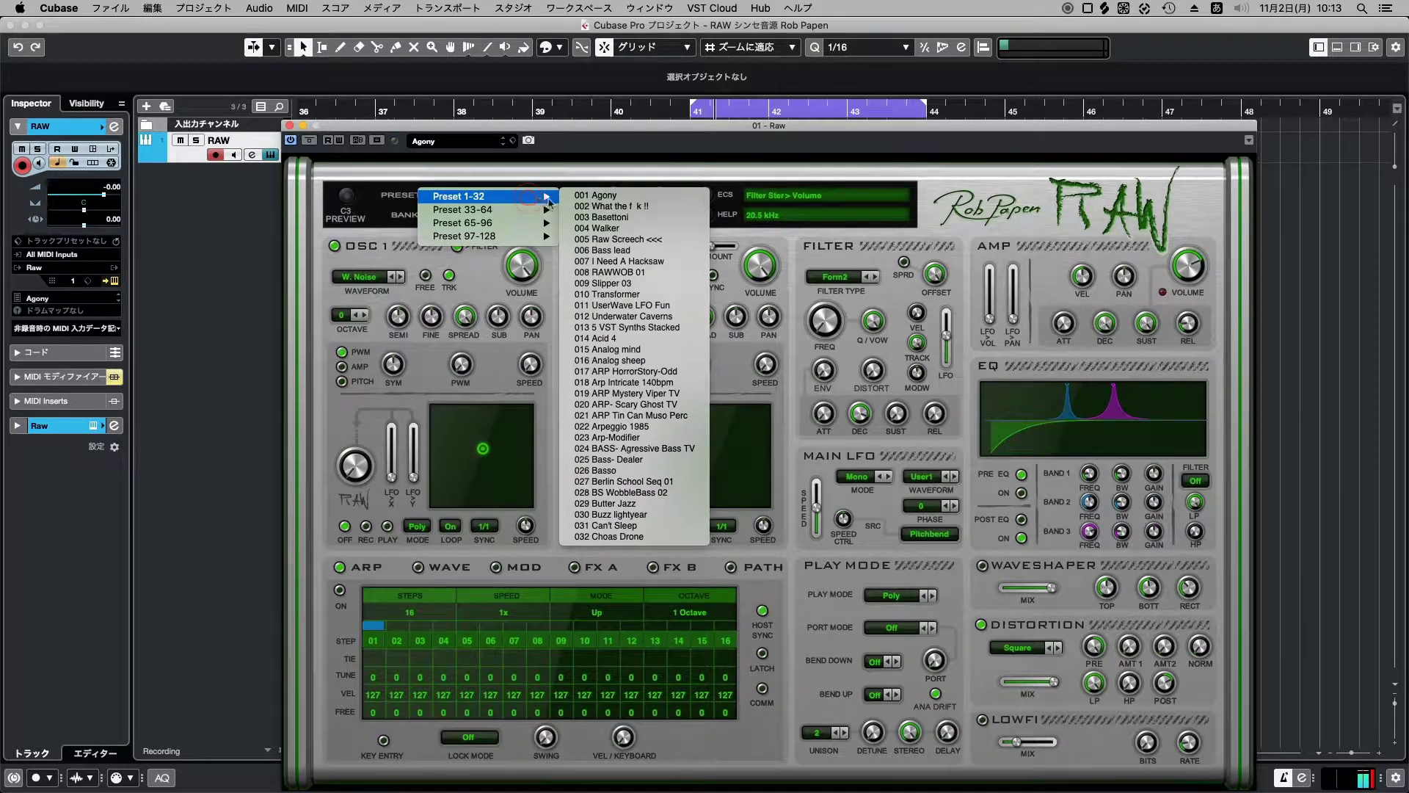
click(668, 250)
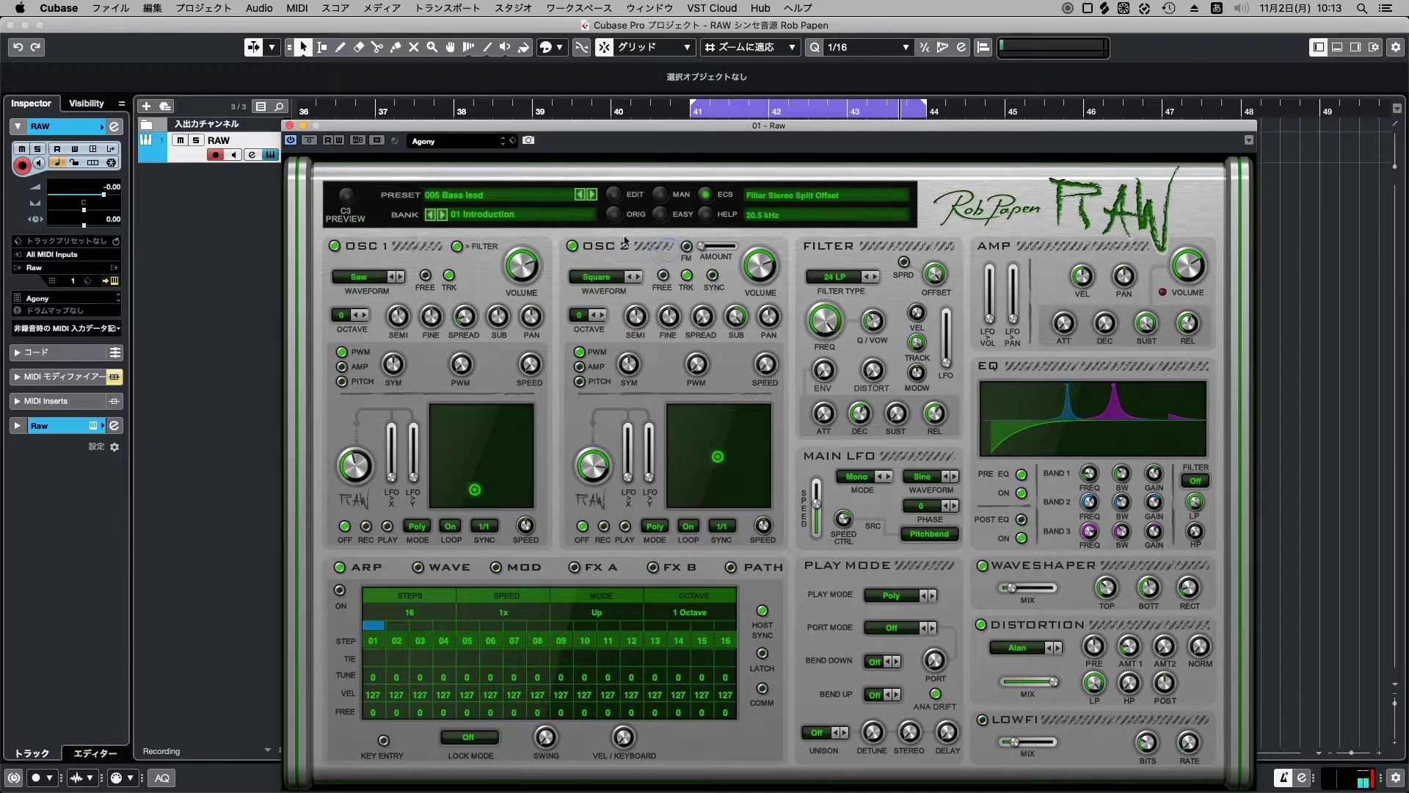
Audition the presets 007 I Need A Hacksaw and 008 RAWWOB 01 from the current bank.
click(534, 196)
mouse_move(536, 197)
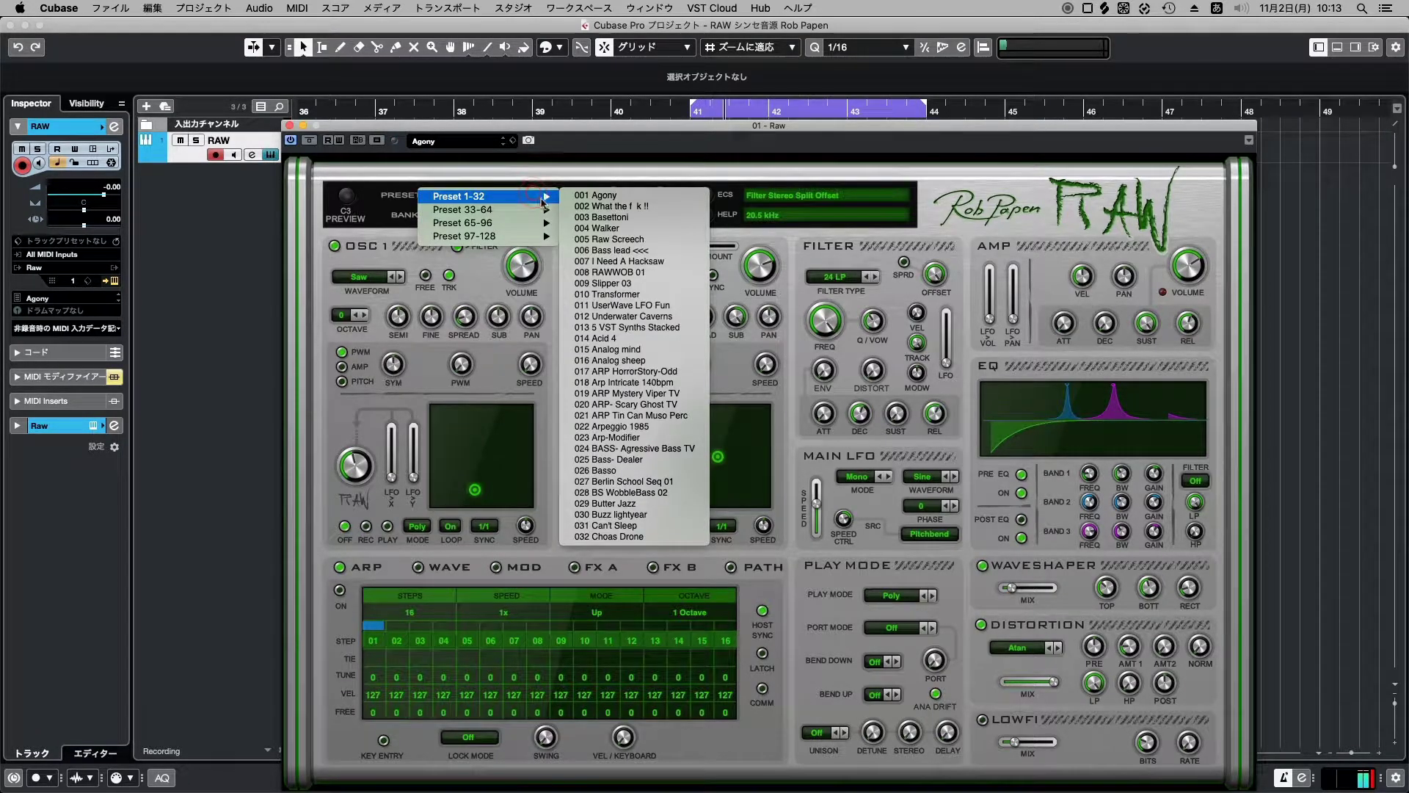
click(667, 261)
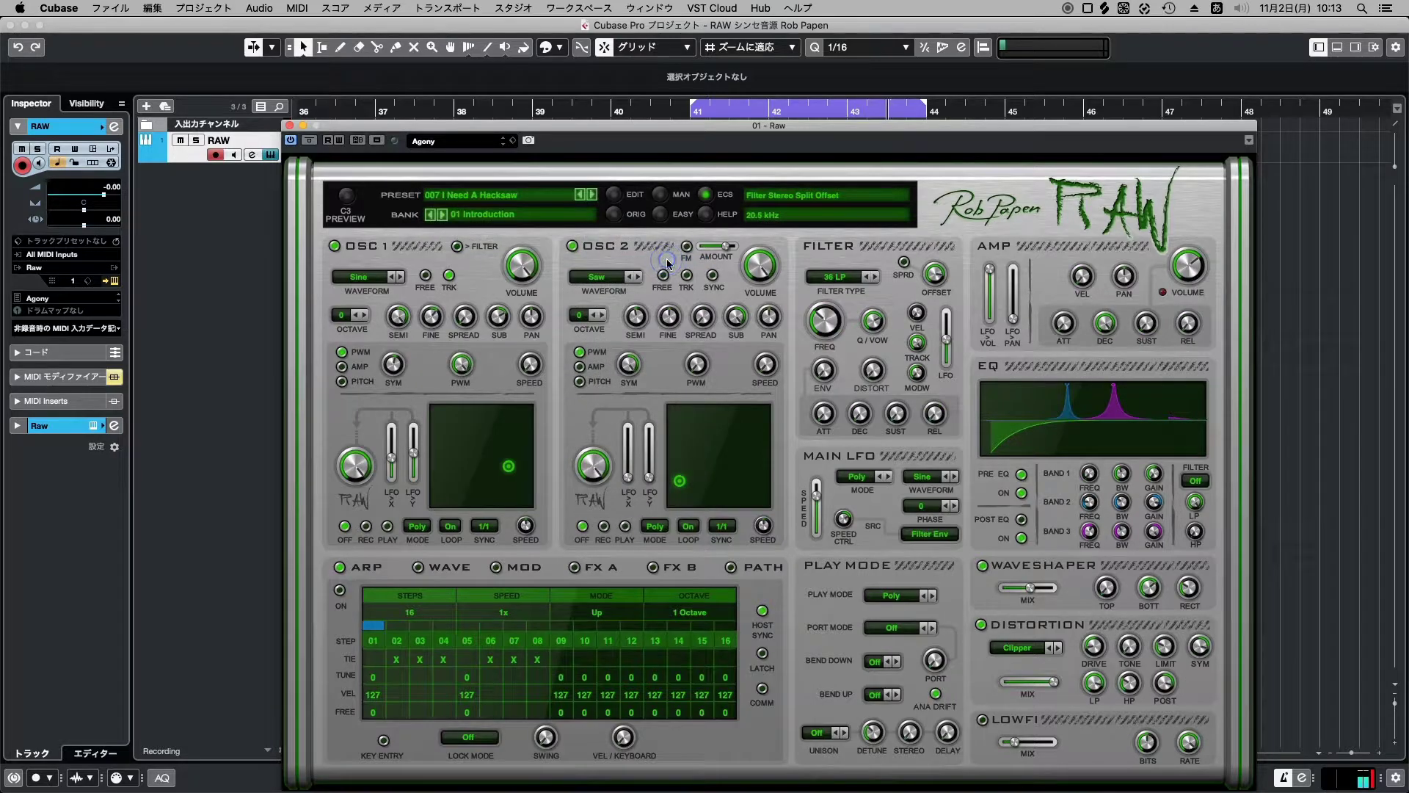
click(538, 199)
mouse_move(539, 197)
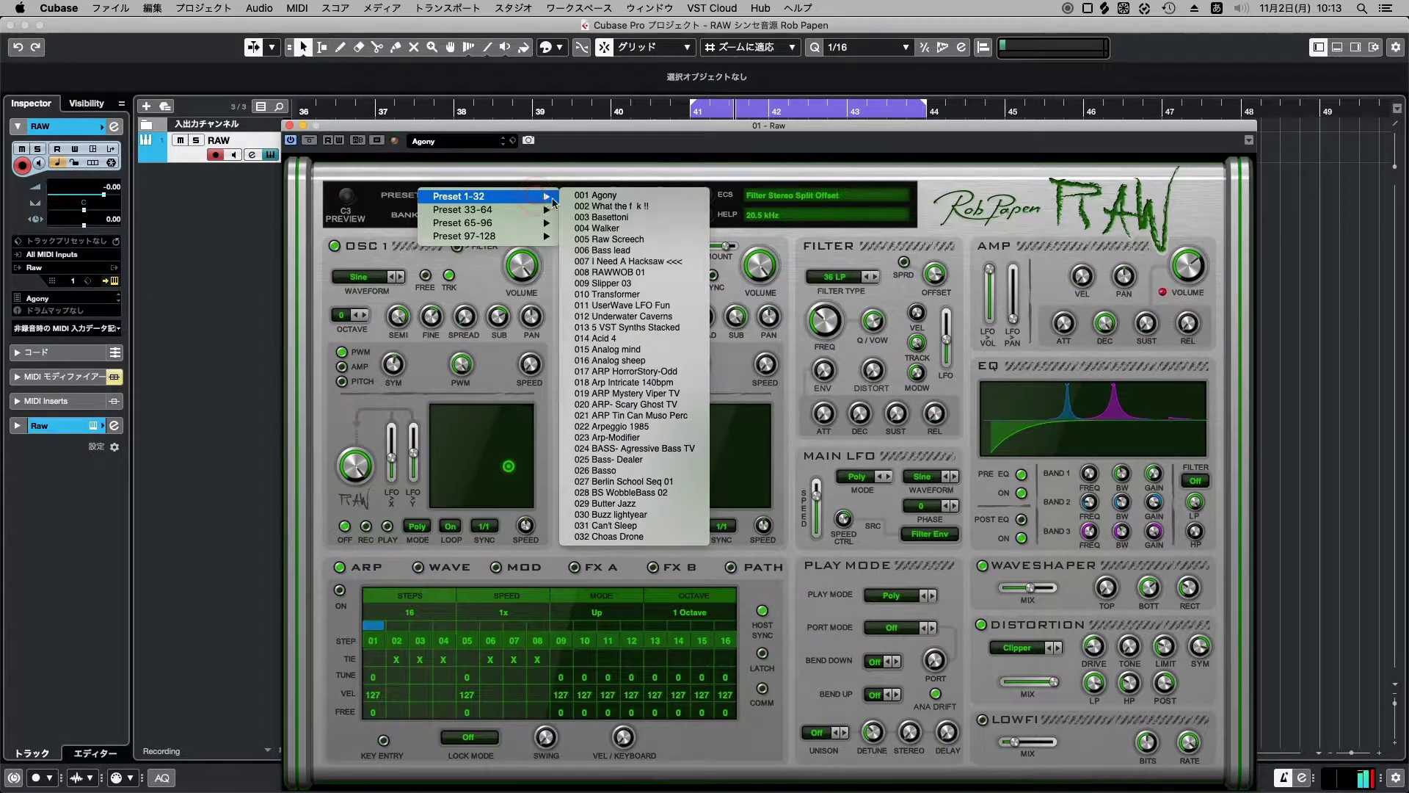
click(640, 273)
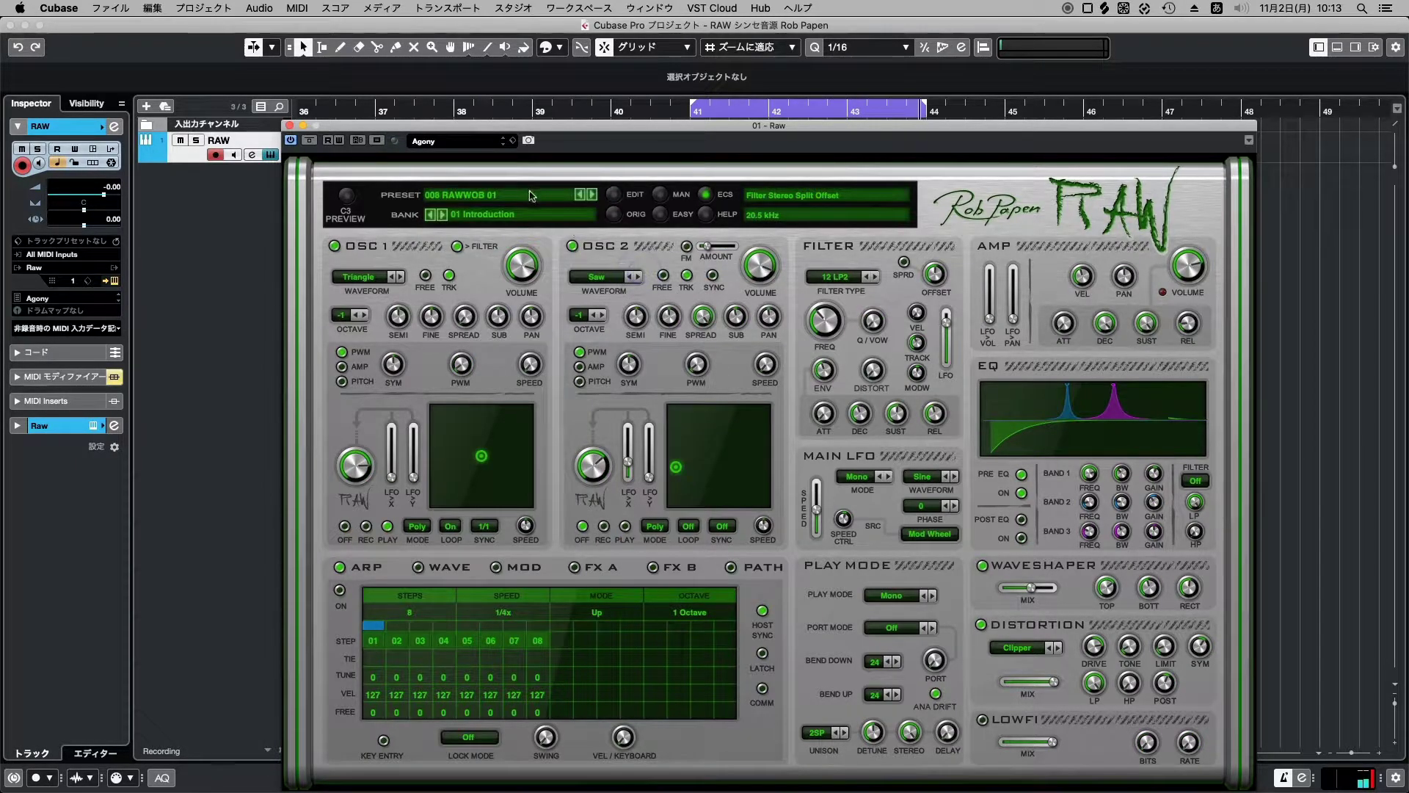
Audition the presets 009 Slipper 03 and 010 Transformer in turn.
click(530, 197)
mouse_move(530, 196)
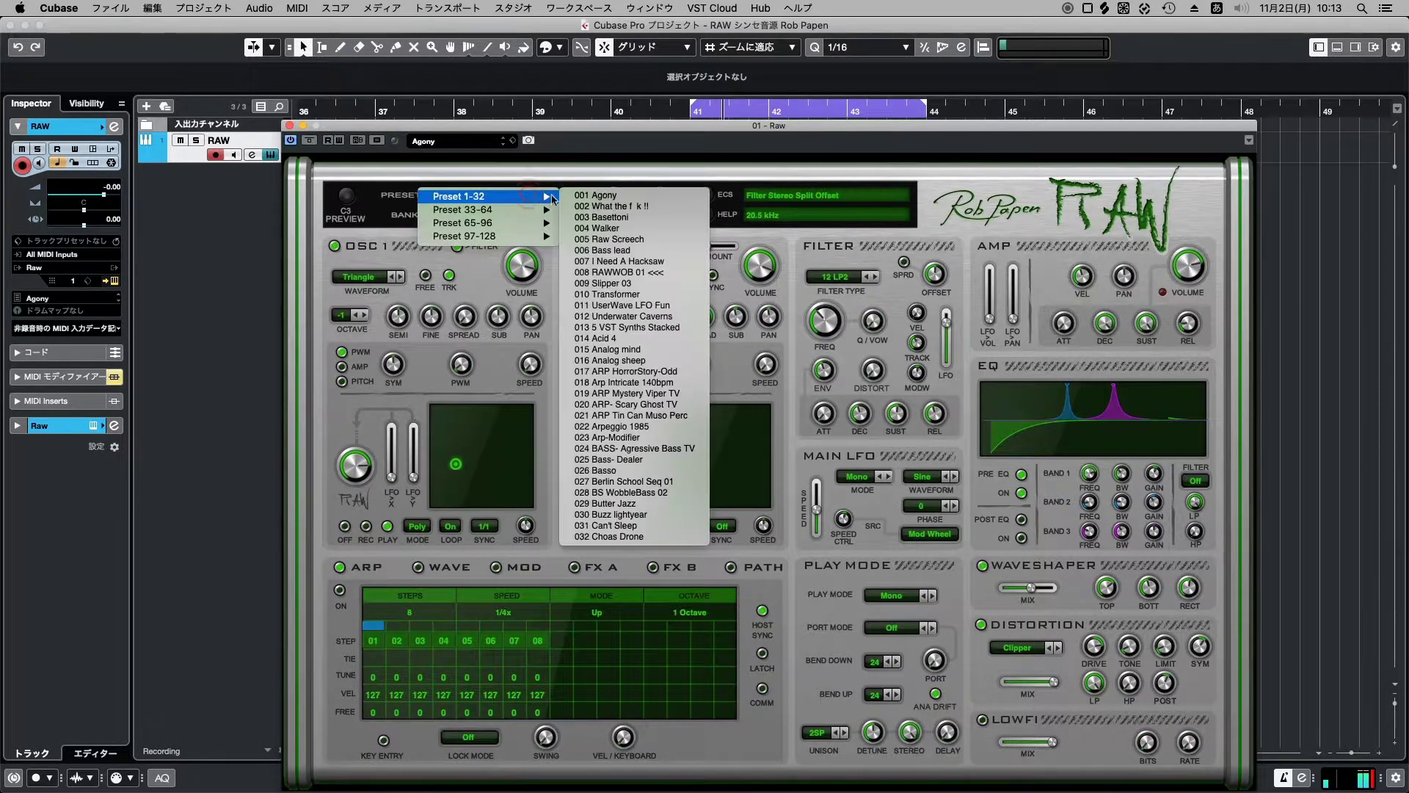
click(649, 283)
click(530, 197)
mouse_move(530, 197)
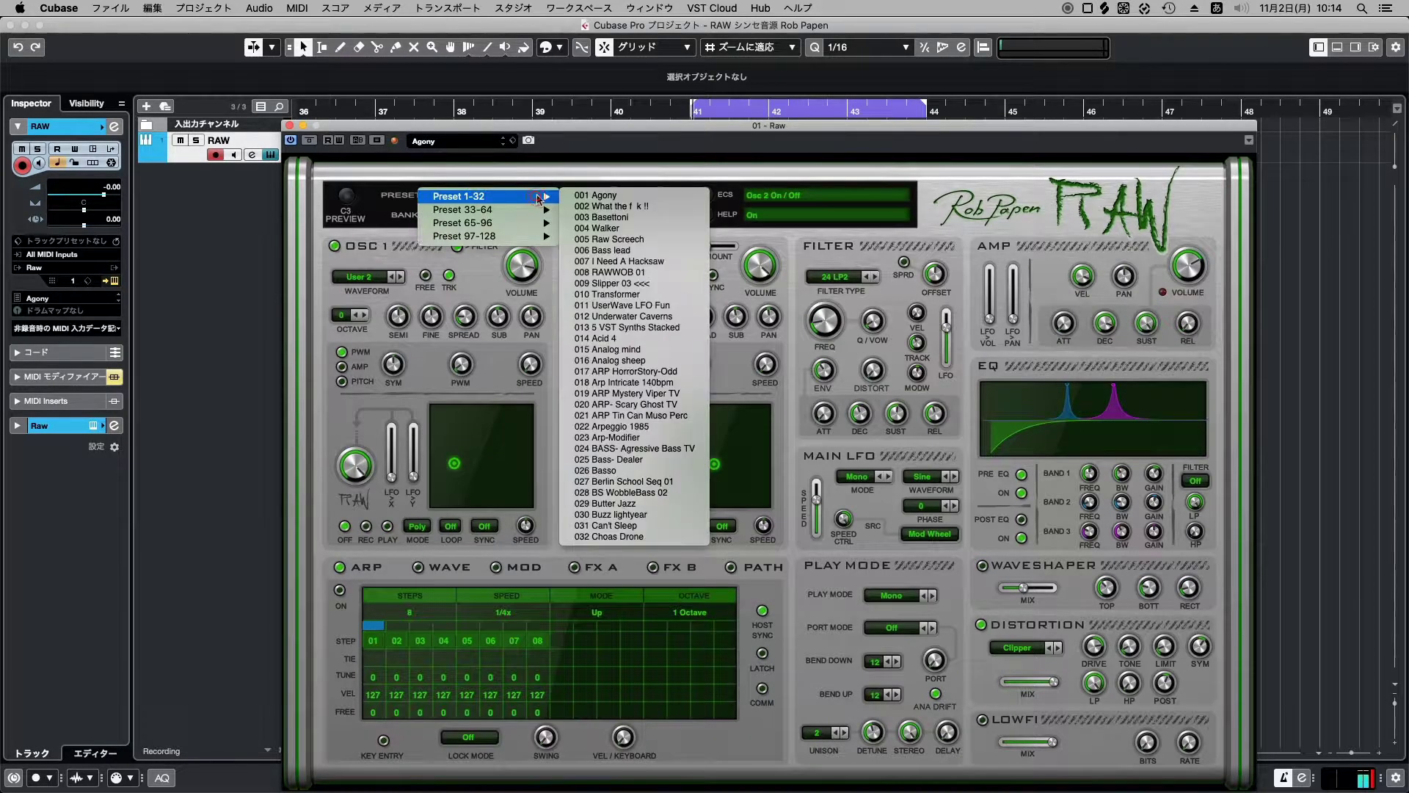
click(643, 294)
Audition the presets 011 UserWave LFO Fun and 012 Underwater Caverns one after the other.
click(529, 196)
mouse_move(554, 198)
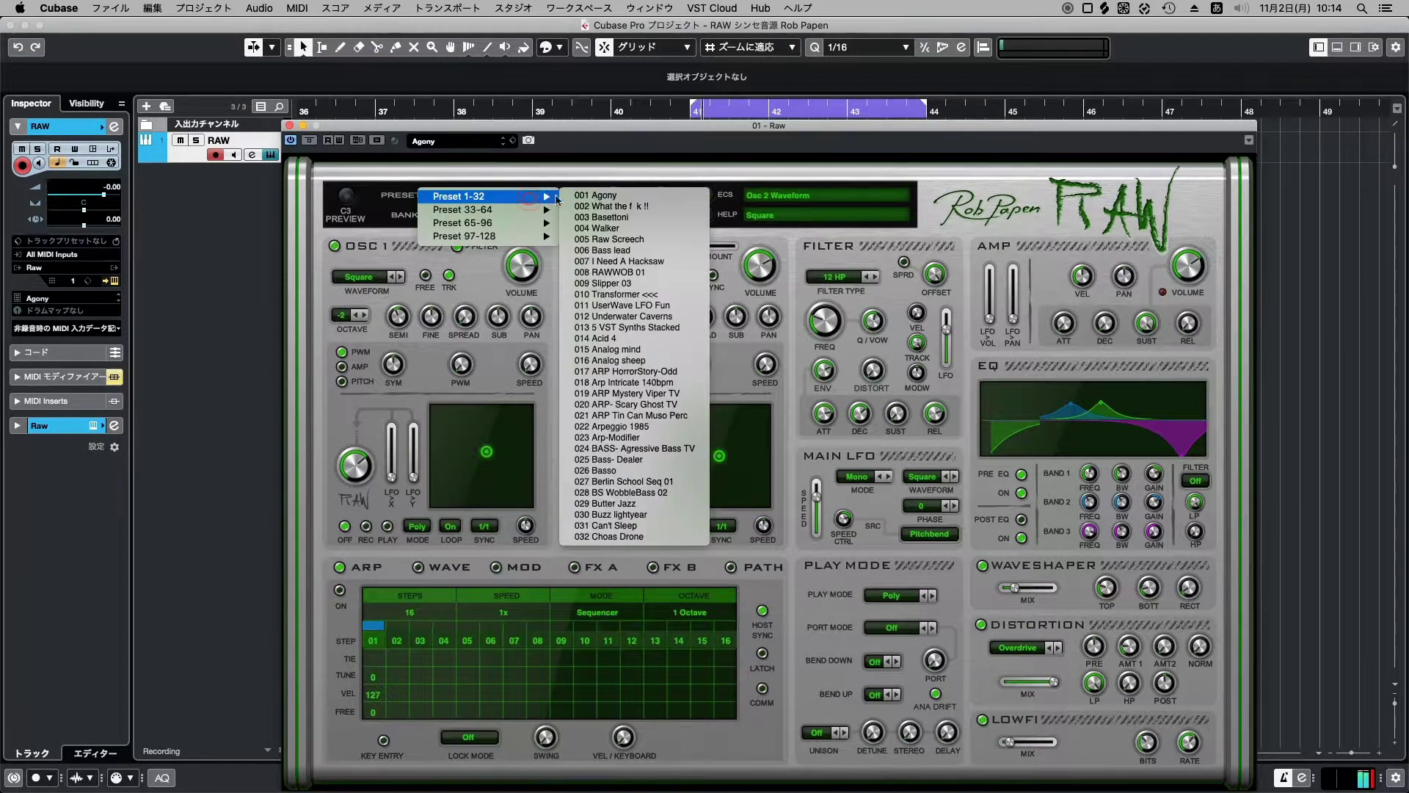
click(665, 305)
click(539, 196)
mouse_move(559, 201)
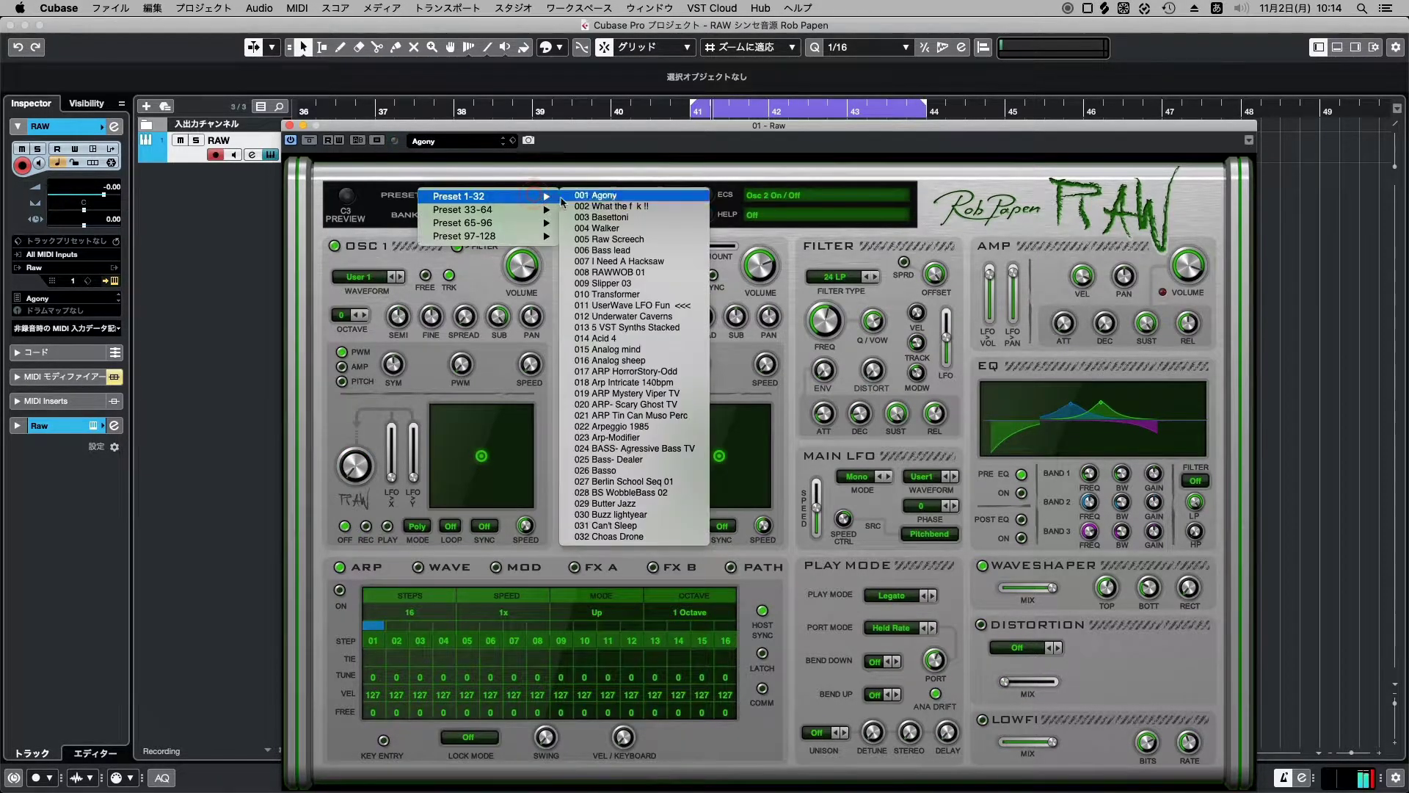
click(606, 320)
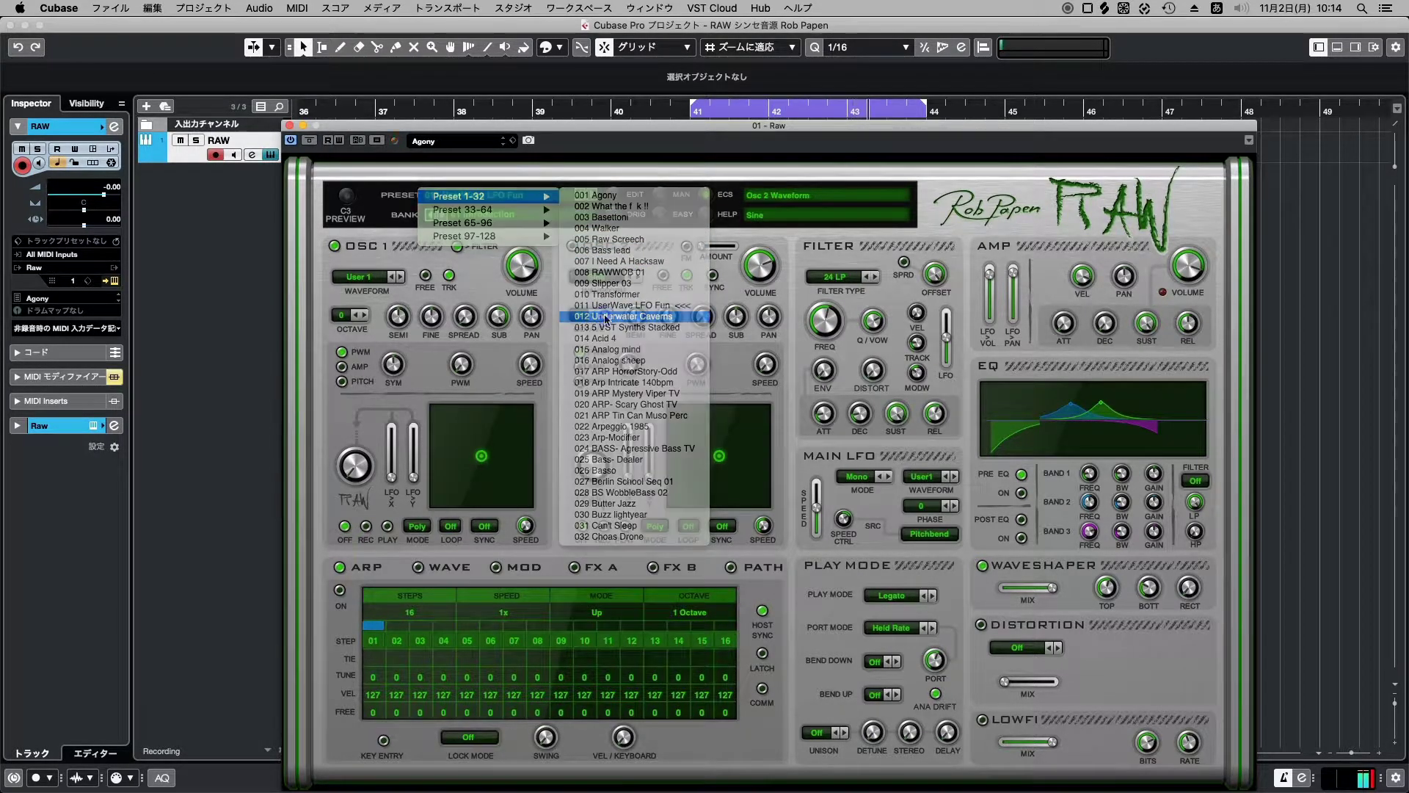
Audition the presets 013 5 VST Synths Stacked and 014 Acid 4 in turn.
click(532, 198)
mouse_move(532, 198)
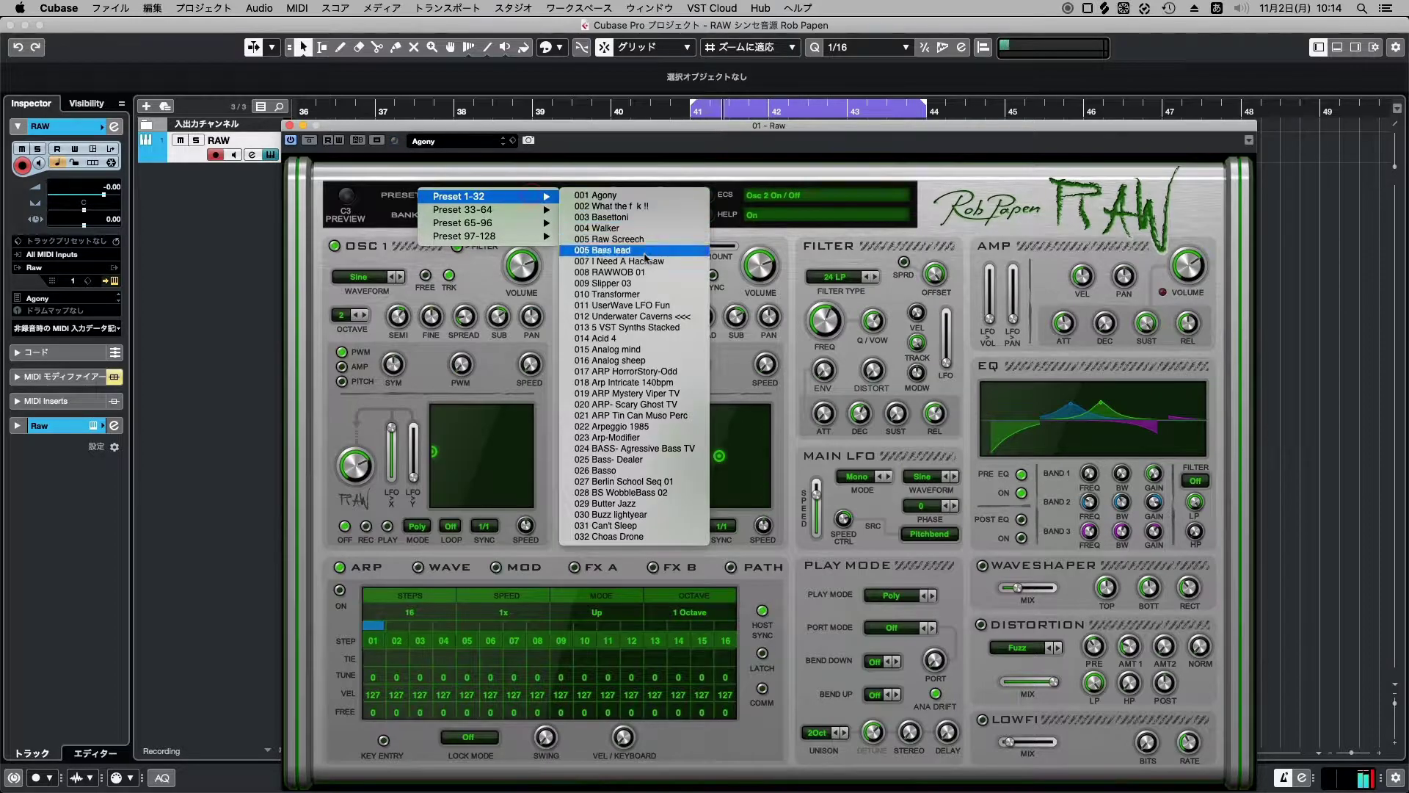
click(646, 333)
click(539, 196)
mouse_move(540, 197)
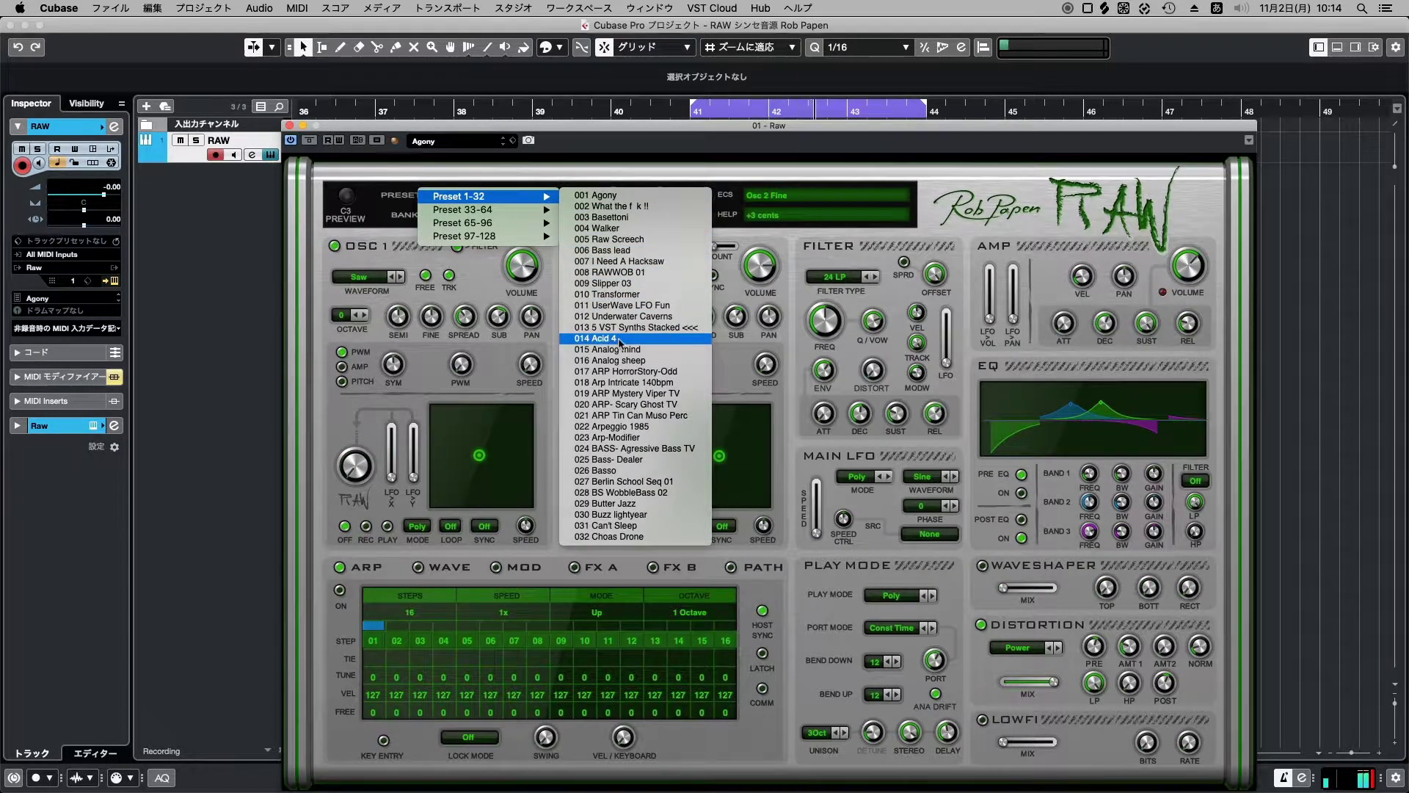
click(619, 339)
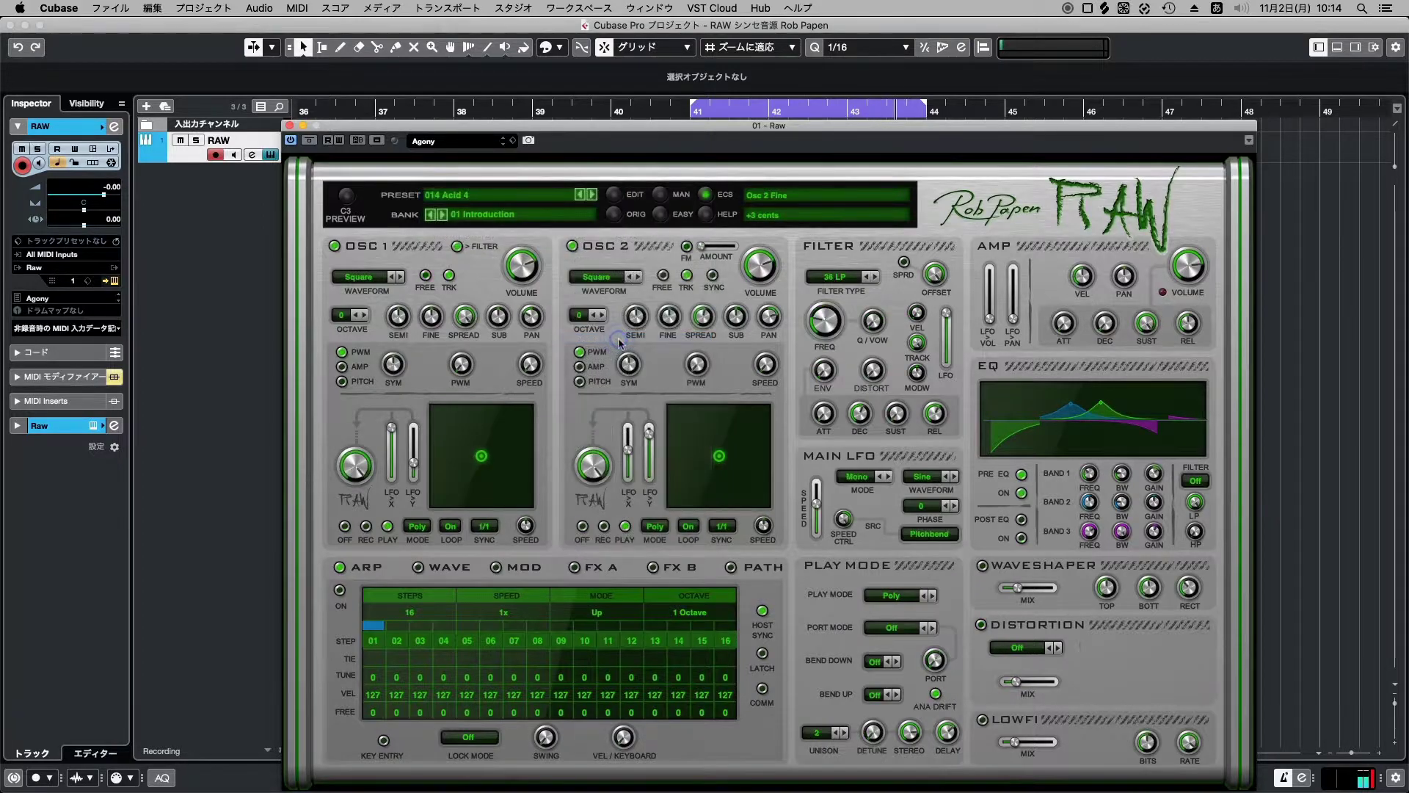
Audition the presets 015 Analog mind and 016 Analog sheep from the 01 Introduction bank.
click(528, 206)
mouse_move(543, 196)
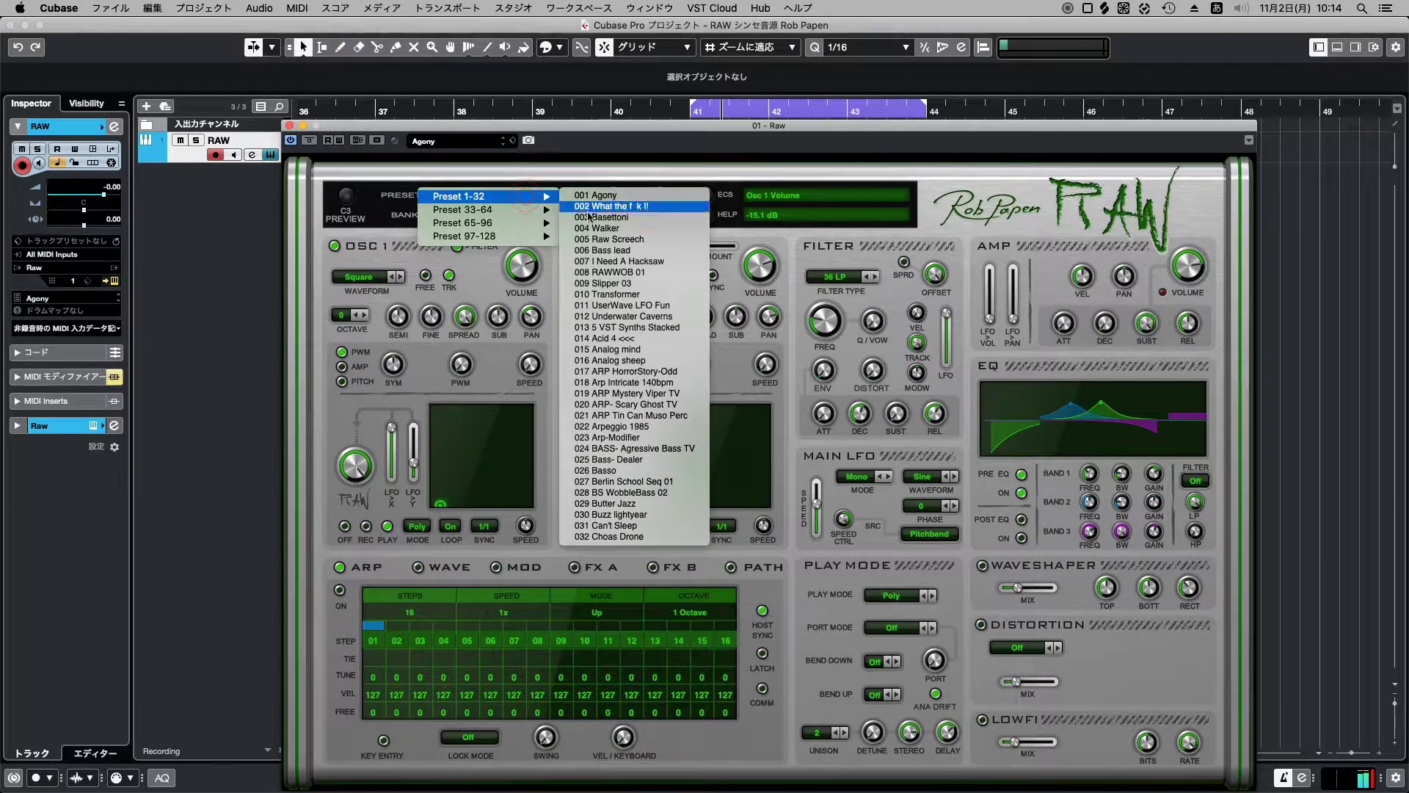
click(636, 350)
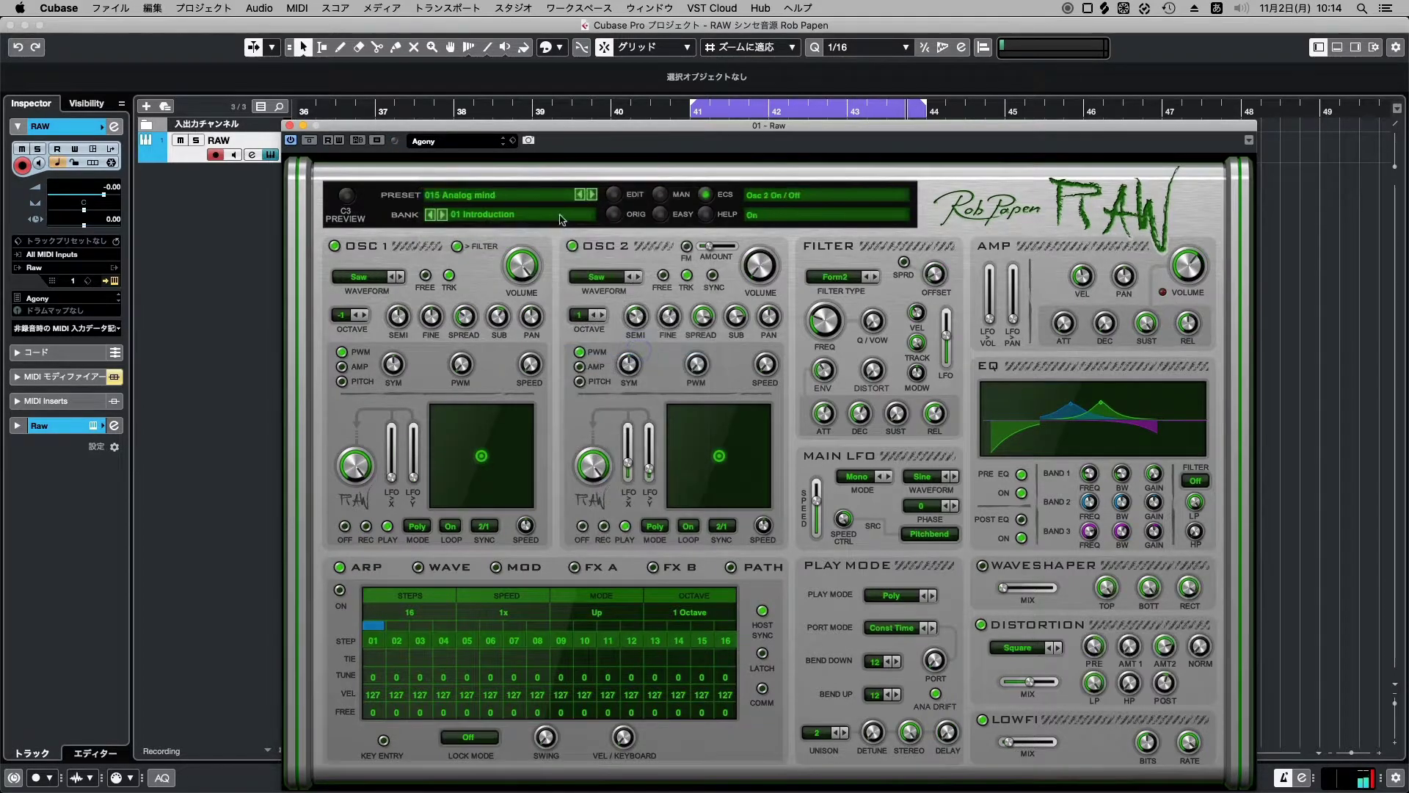
click(528, 205)
mouse_move(543, 196)
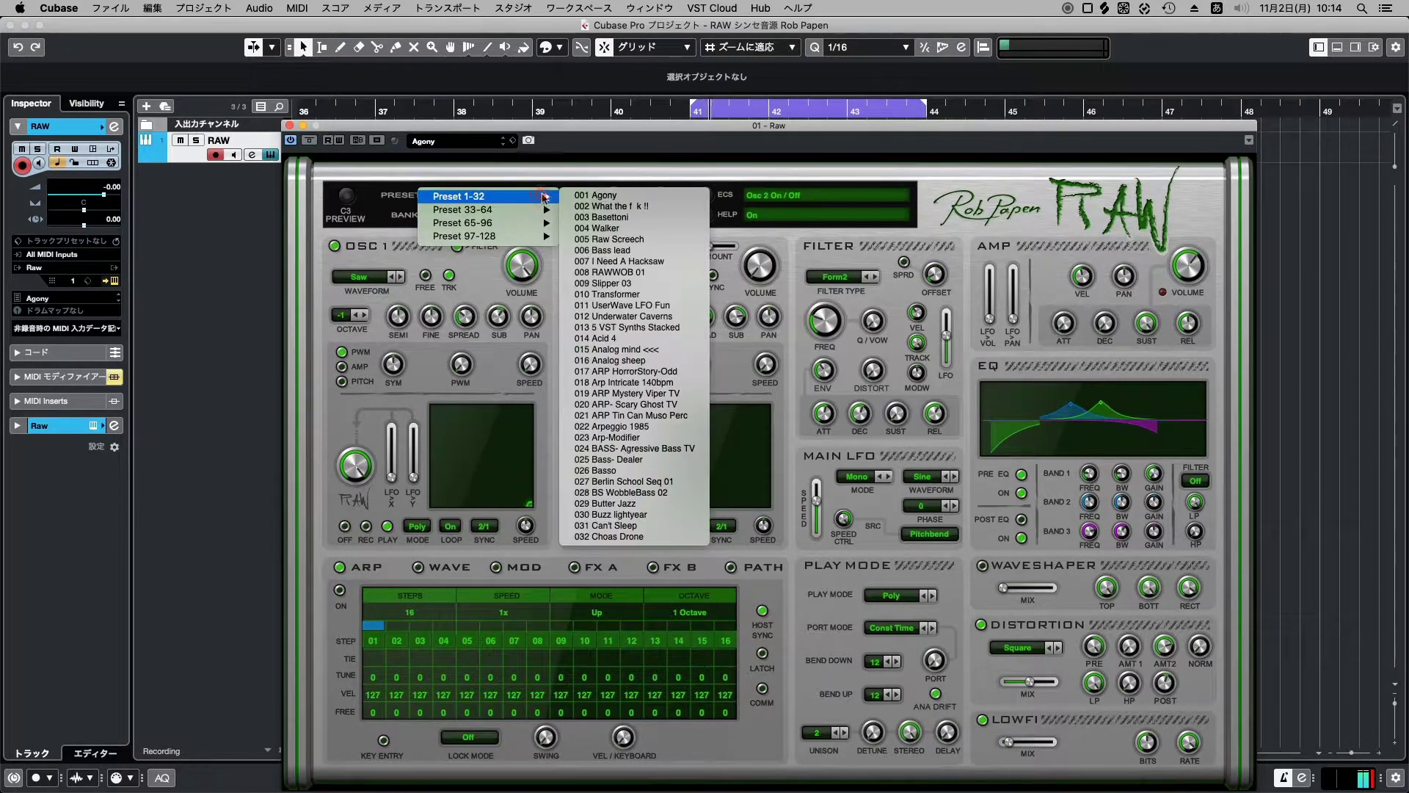
click(640, 361)
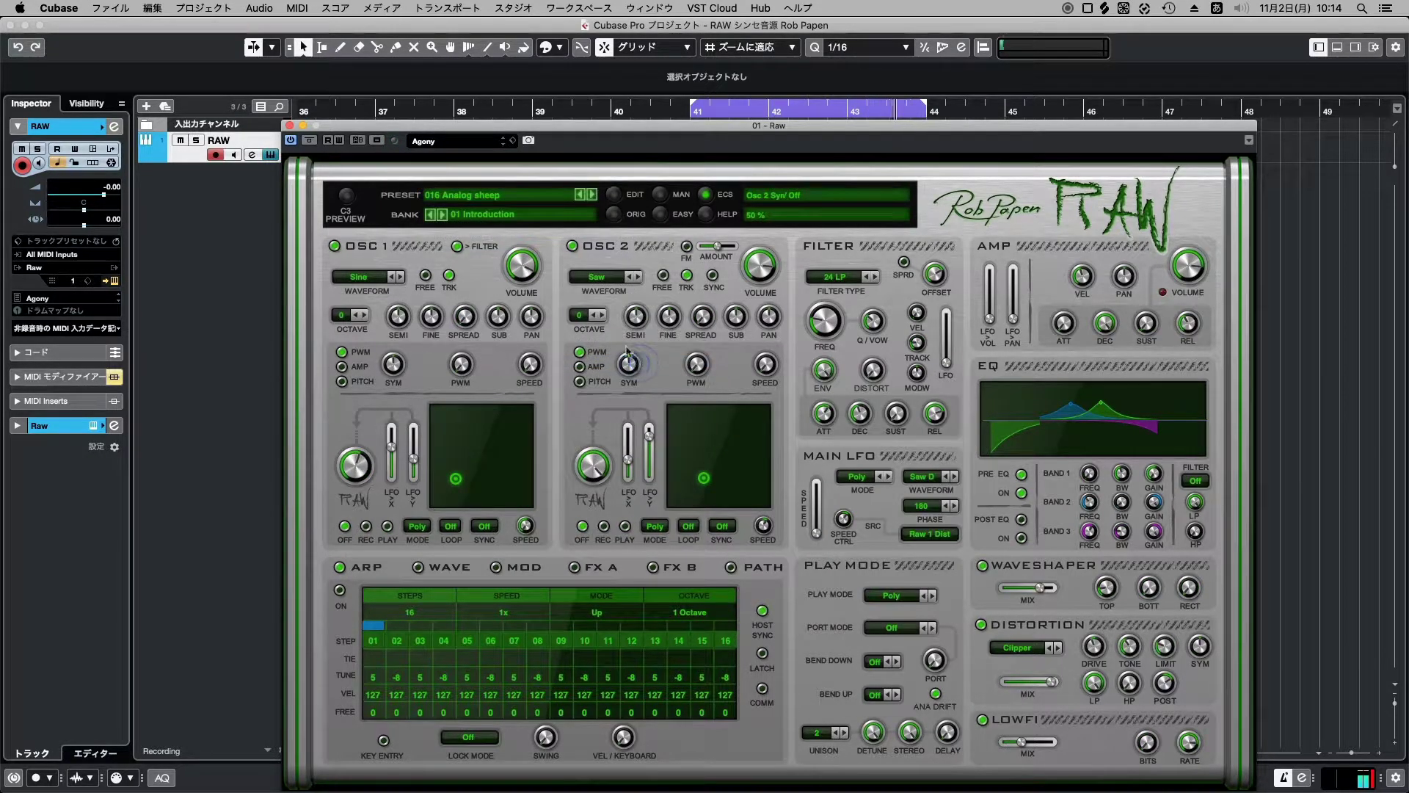
Audition the arpeggiator presets 017 ARP HorrorStory-Odd and 018 Arp Intricate 140bpm in turn.
click(533, 195)
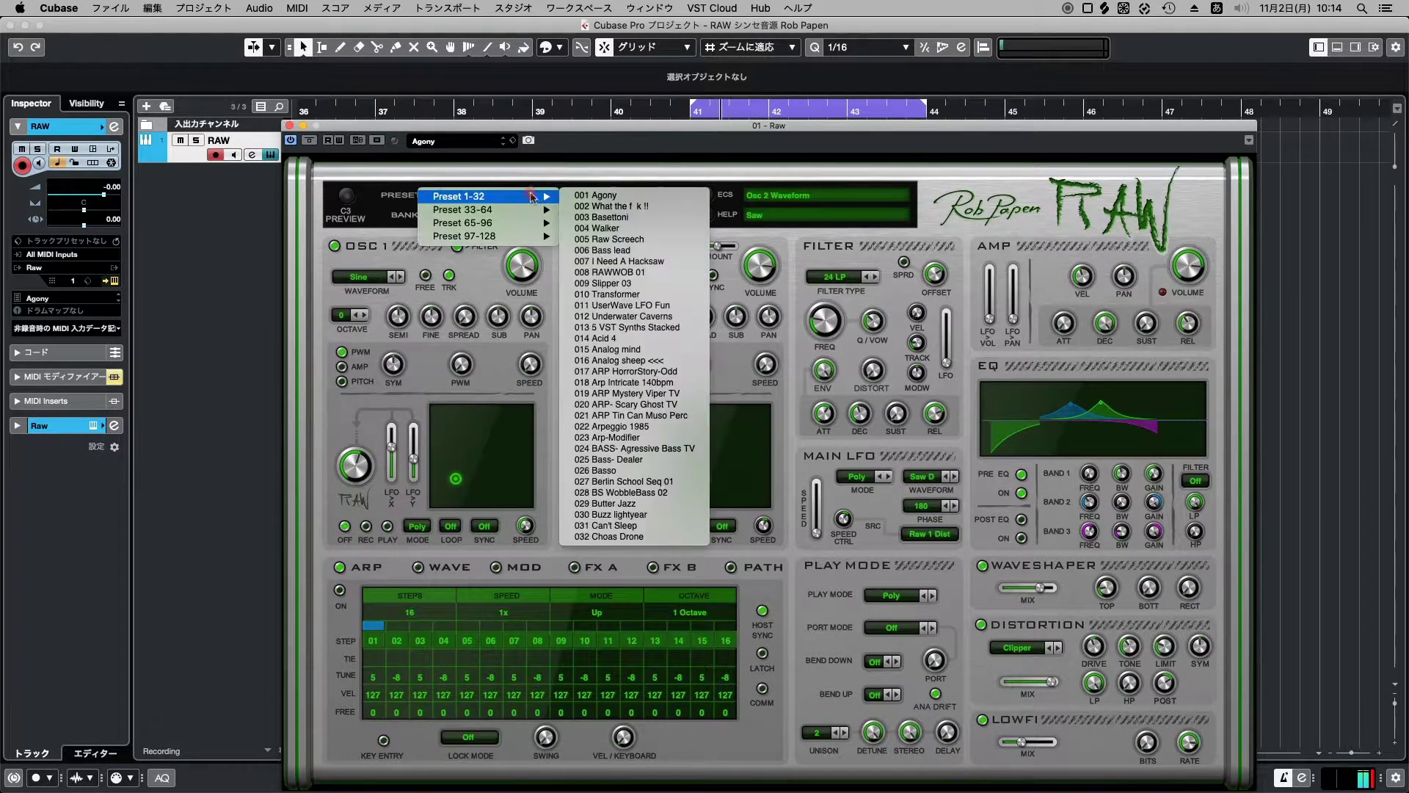
click(653, 372)
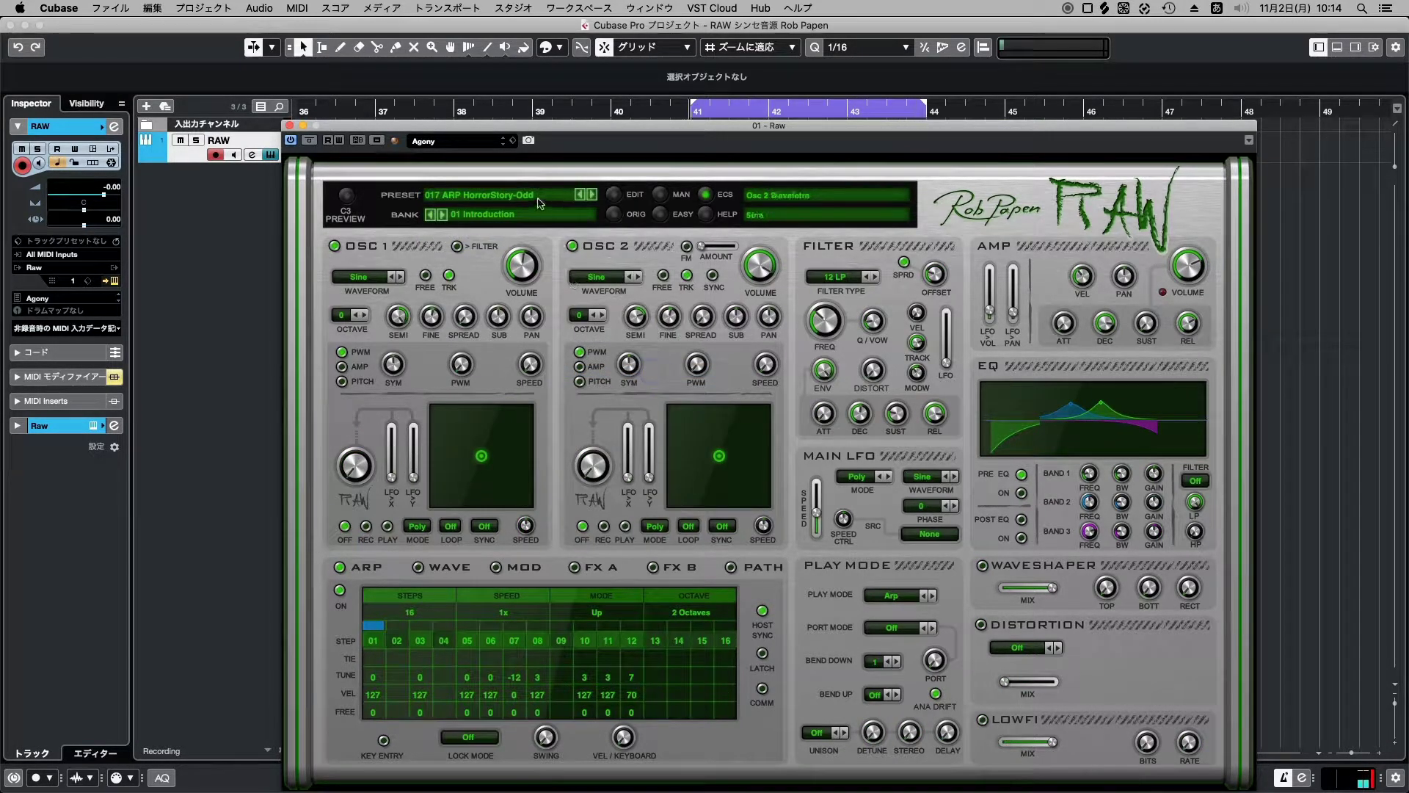
click(538, 202)
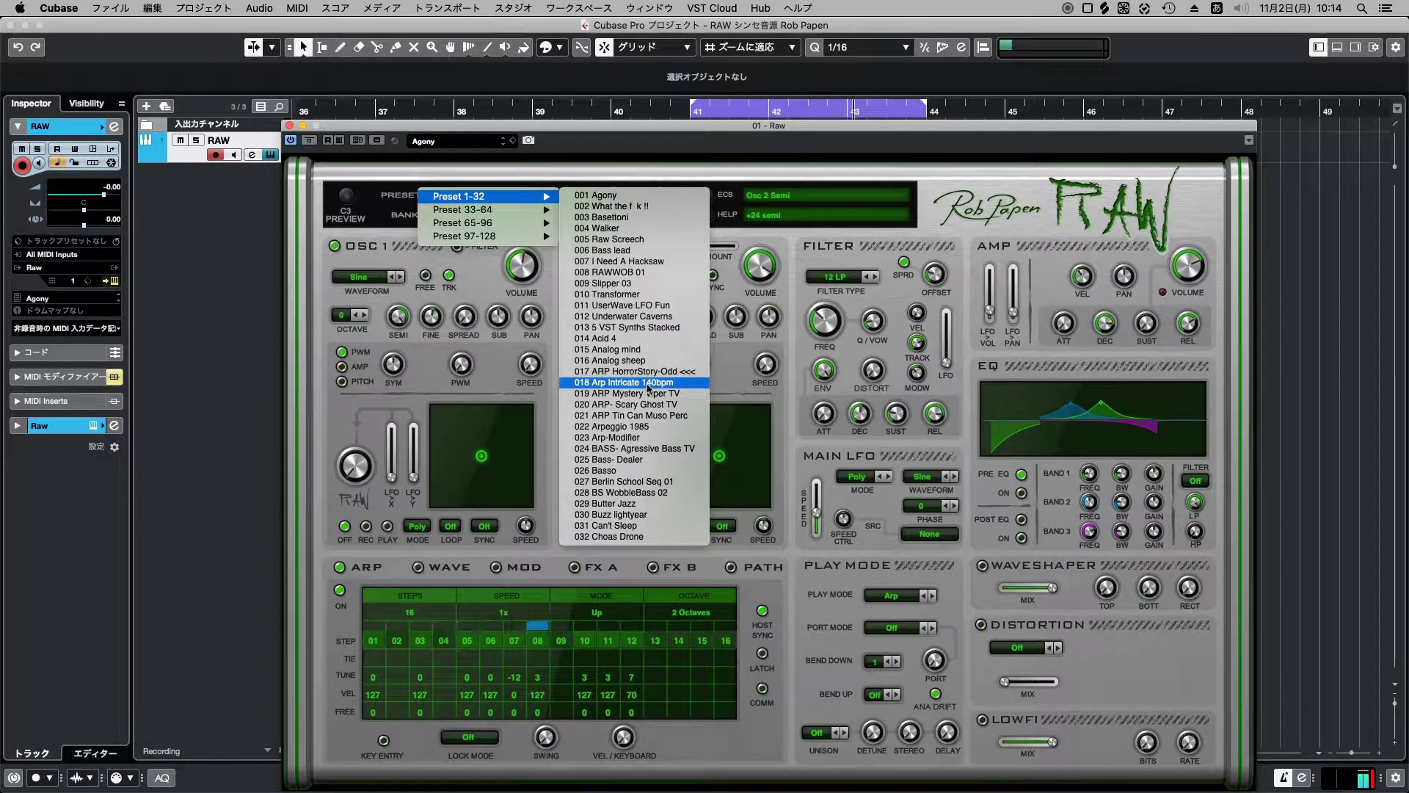
click(649, 383)
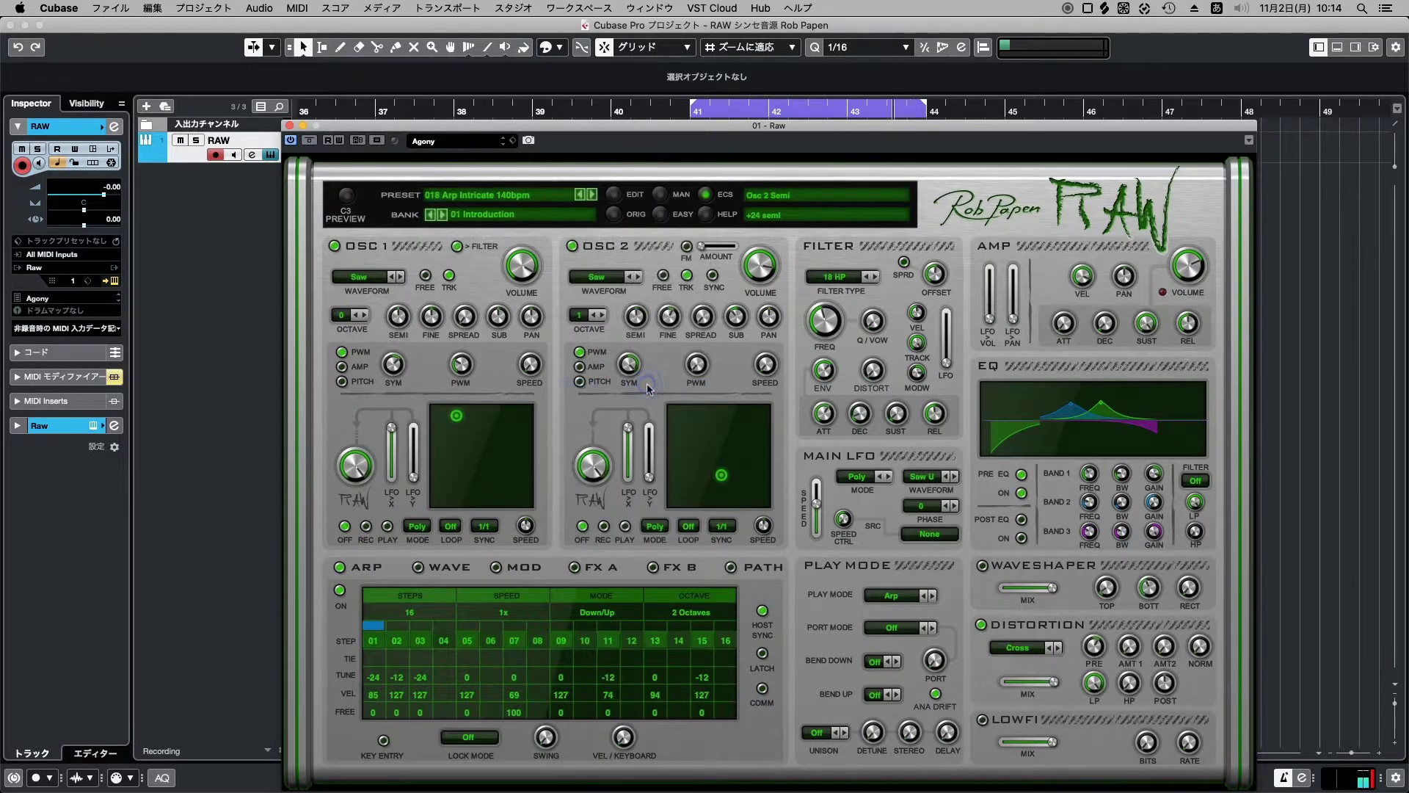
Audition the arpeggiator presets 019 ARP Mystery Viper TV and 020 ARP- Scary Ghost TV.
click(531, 200)
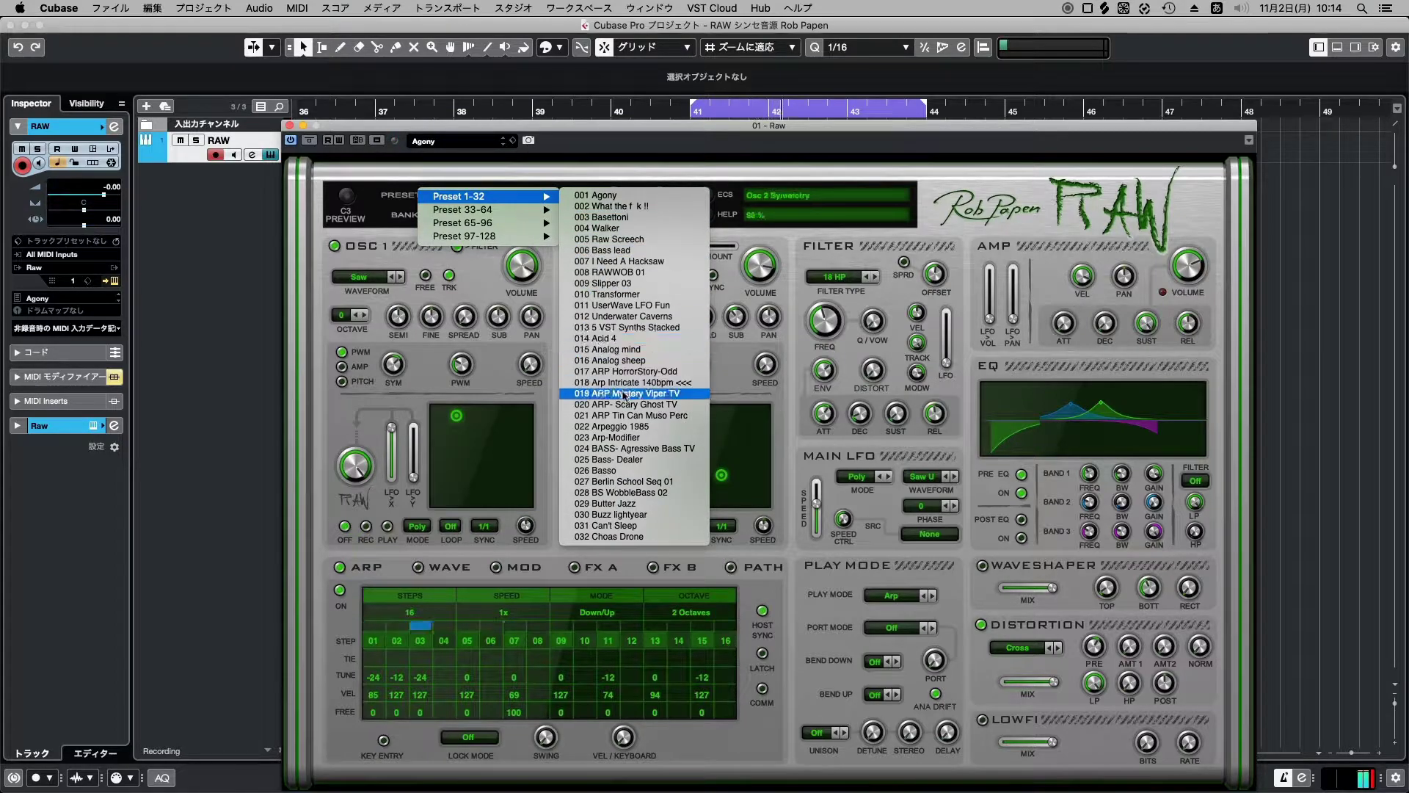
click(623, 394)
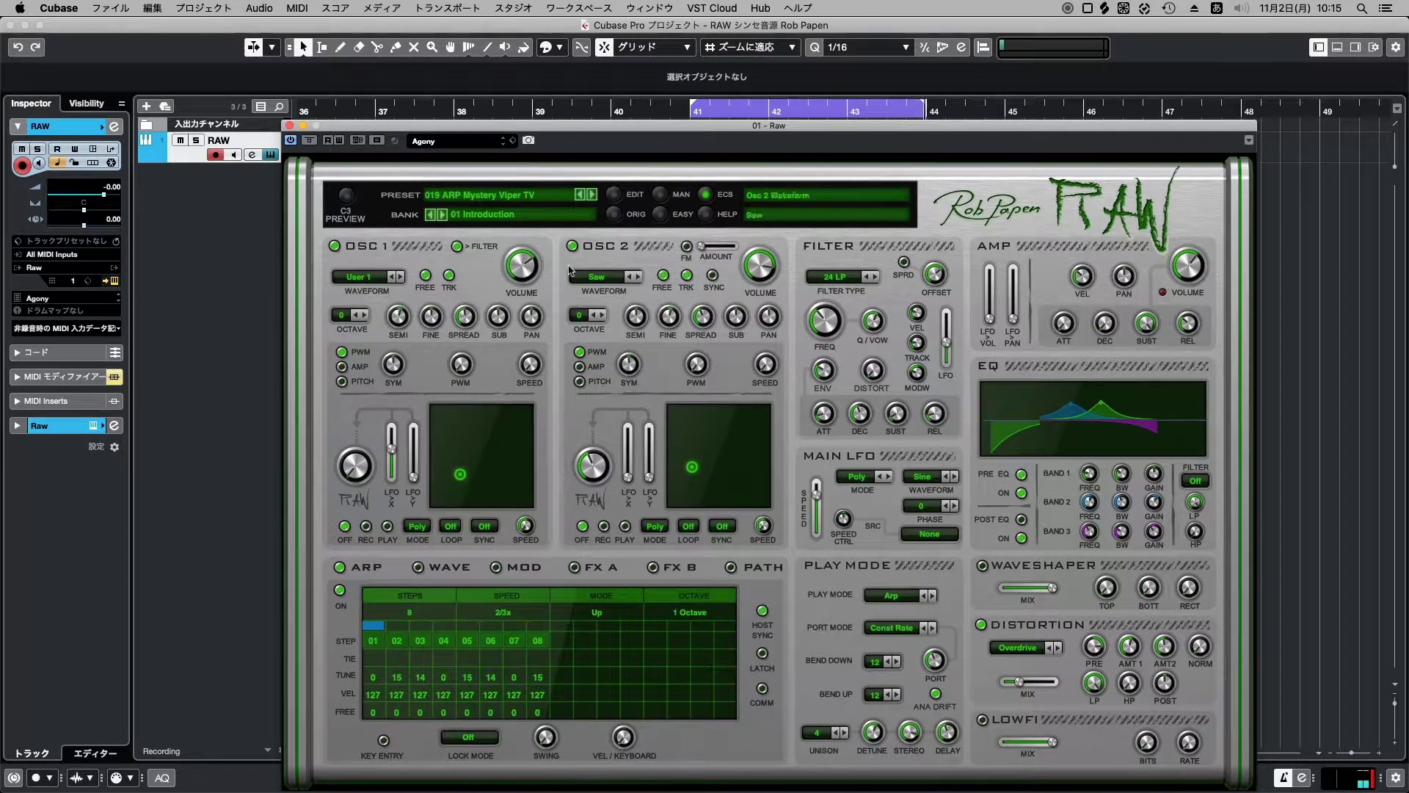
click(531, 197)
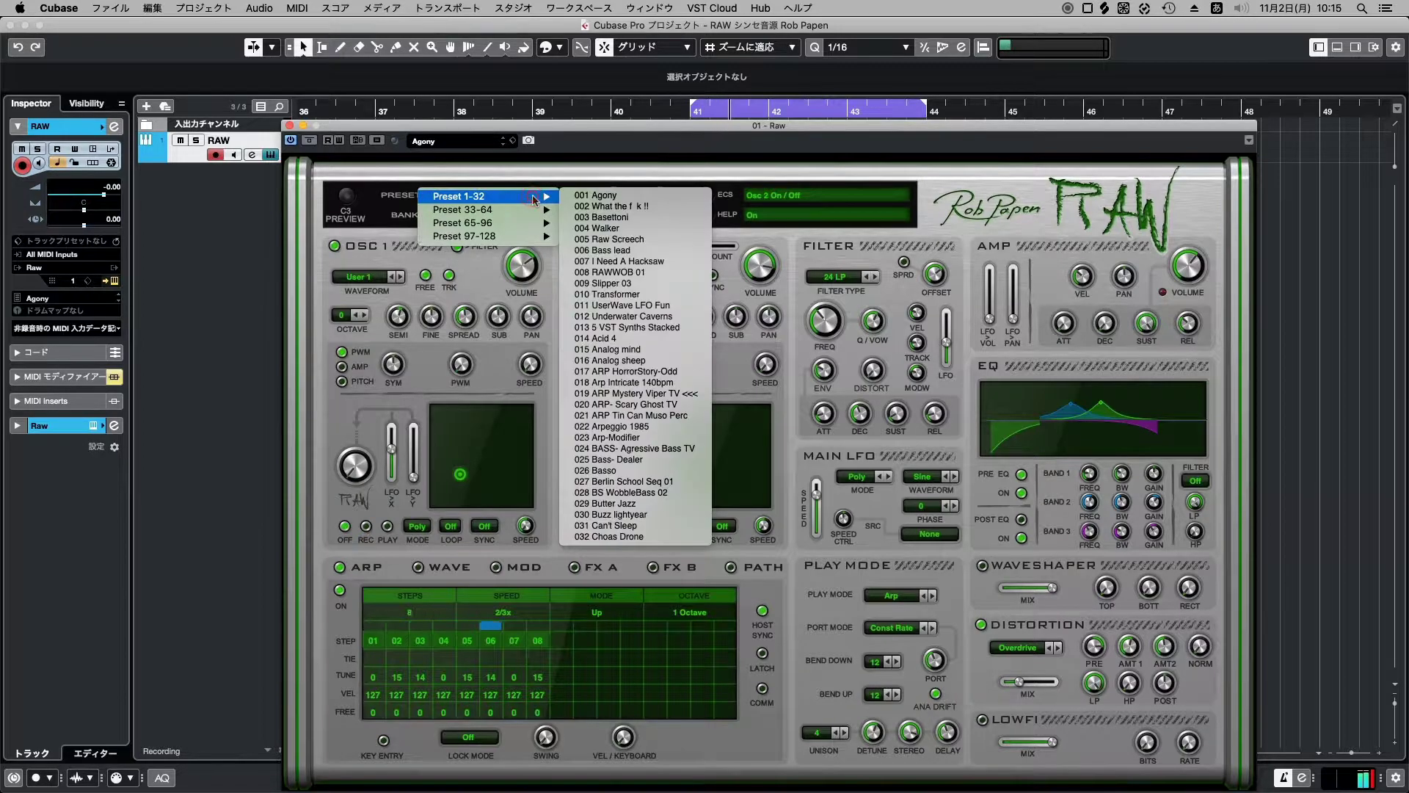
click(634, 405)
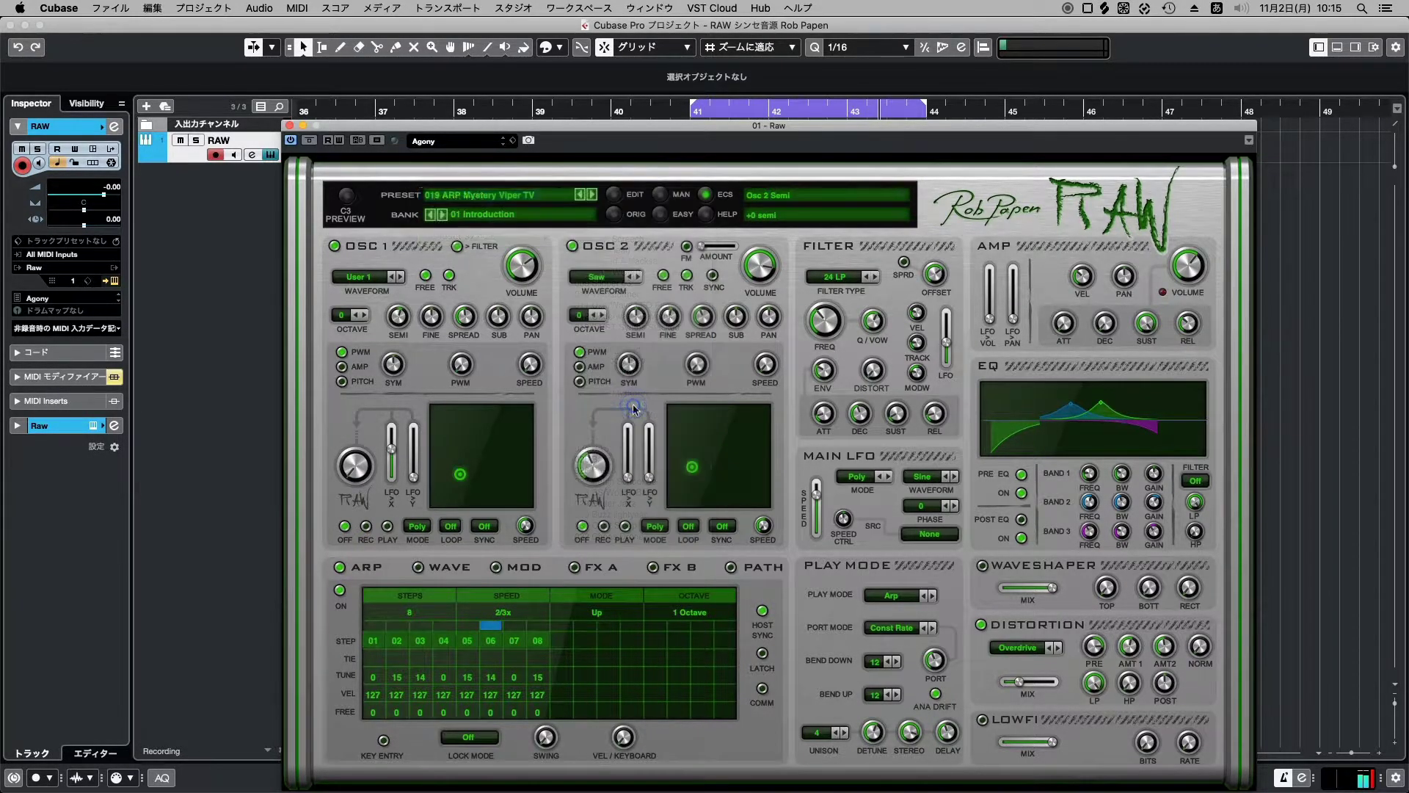
Audition the presets 021 ARP Tin Can Muso Perc and 022 Arpeggio 1985 one after the other.
click(550, 208)
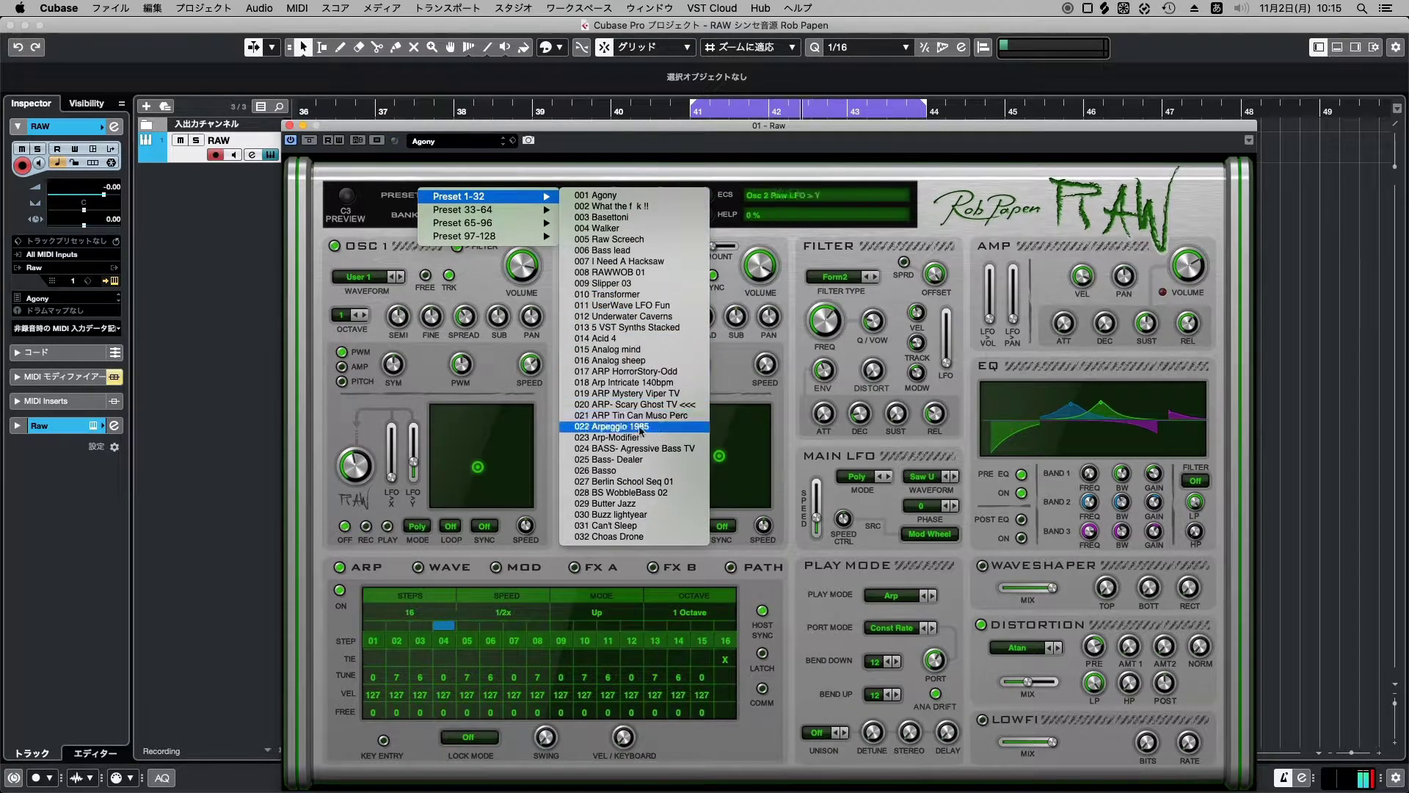
click(634, 416)
click(536, 197)
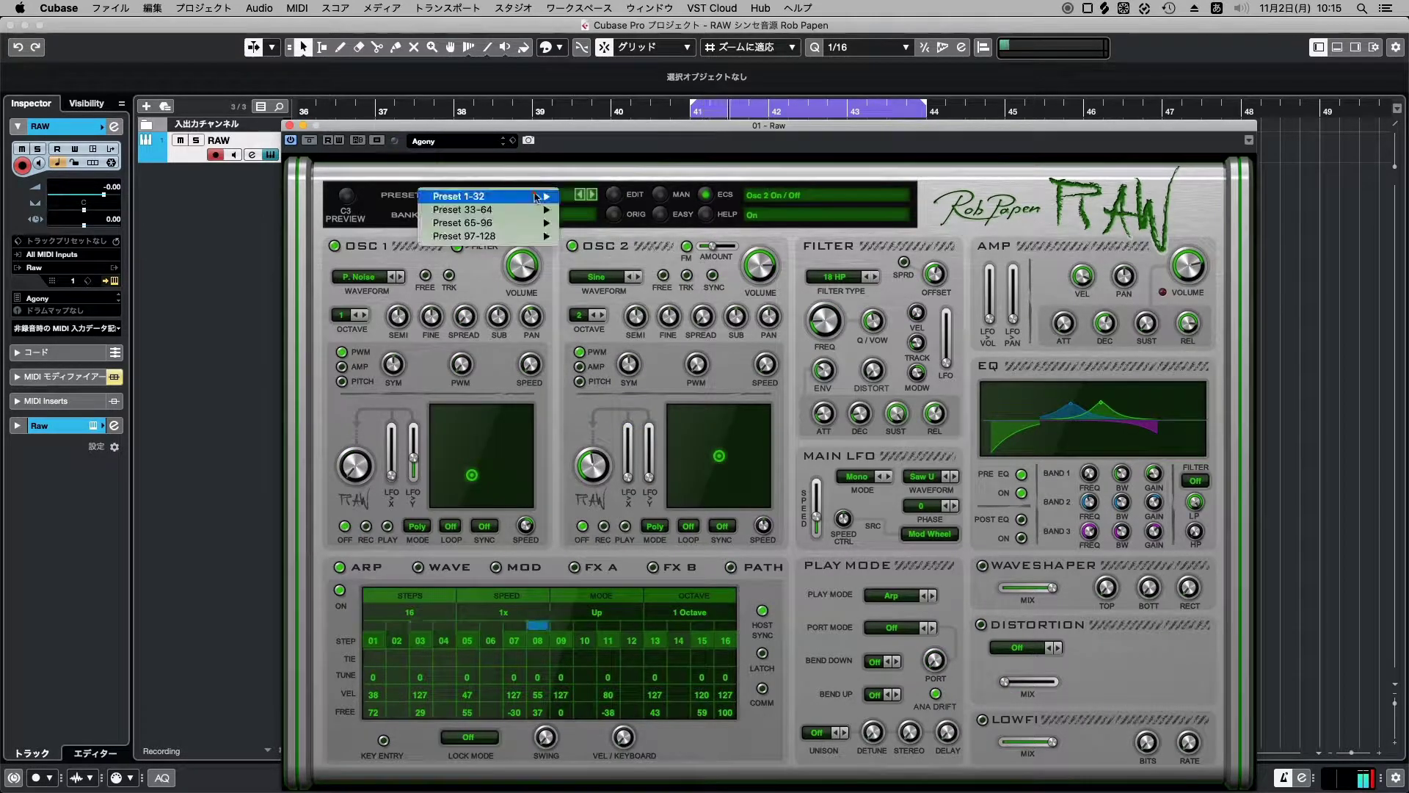
mouse_move(536, 198)
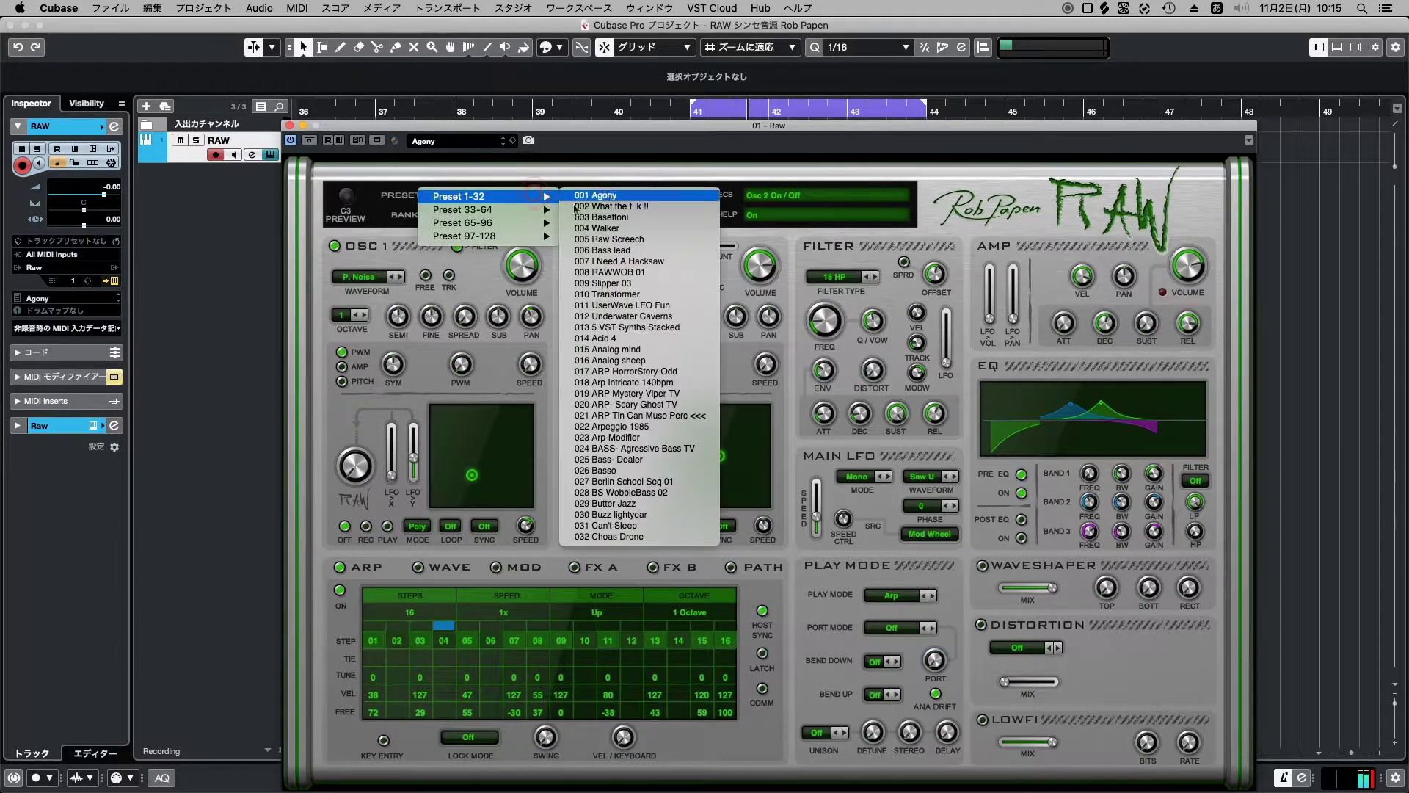
click(631, 428)
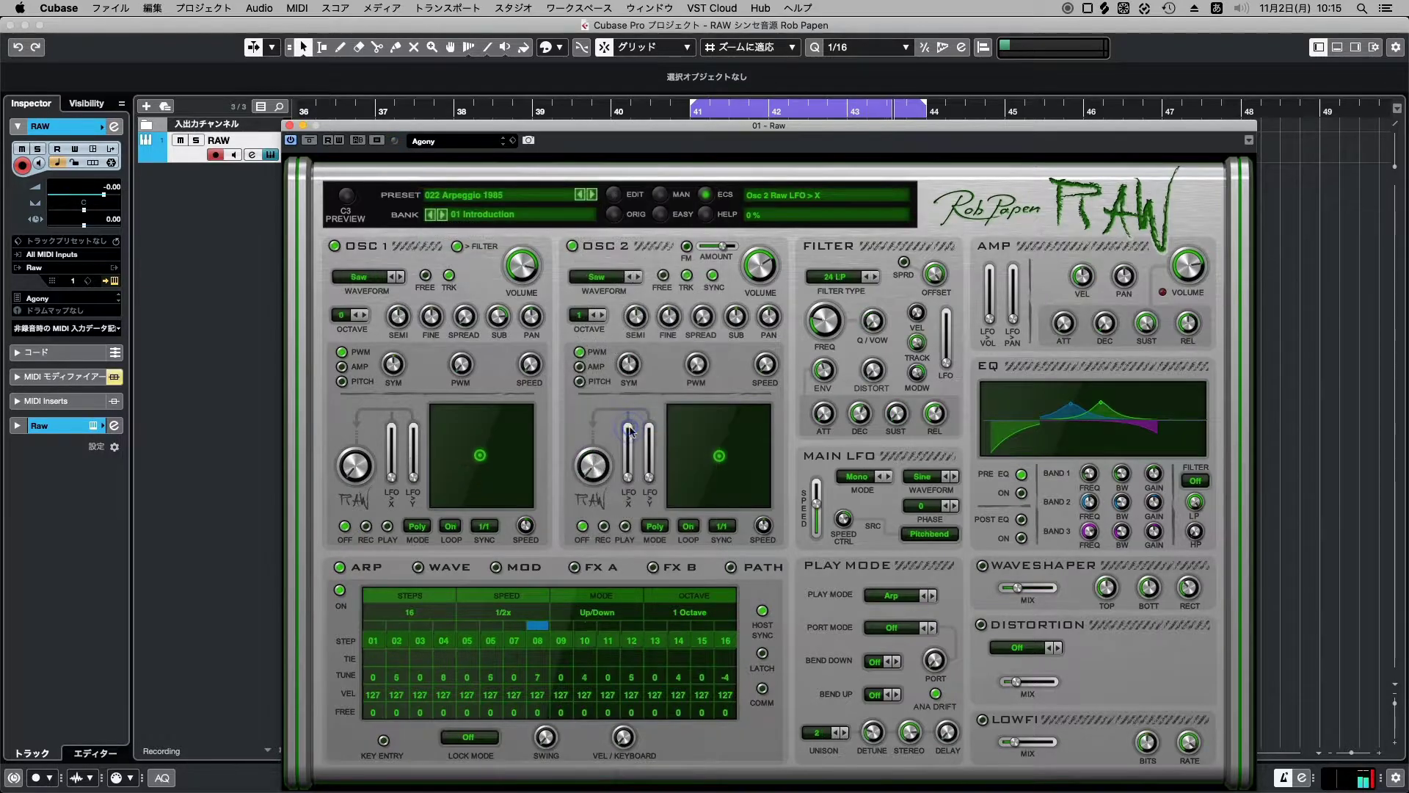
Audition the presets 023 Arp-Modifier and 024 BASS- Agressive Bass TV from the 01 Introduction bank.
click(537, 201)
mouse_move(536, 197)
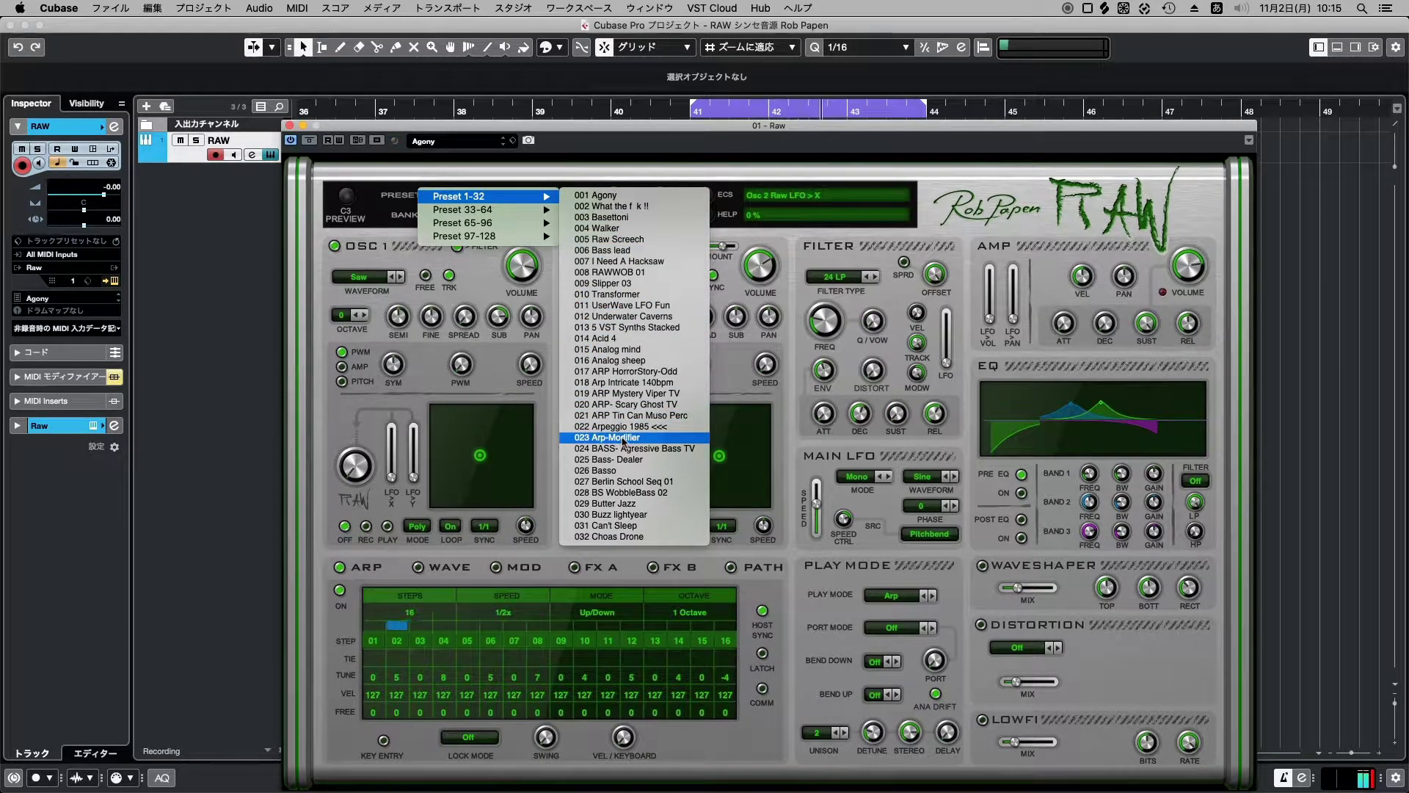
click(623, 438)
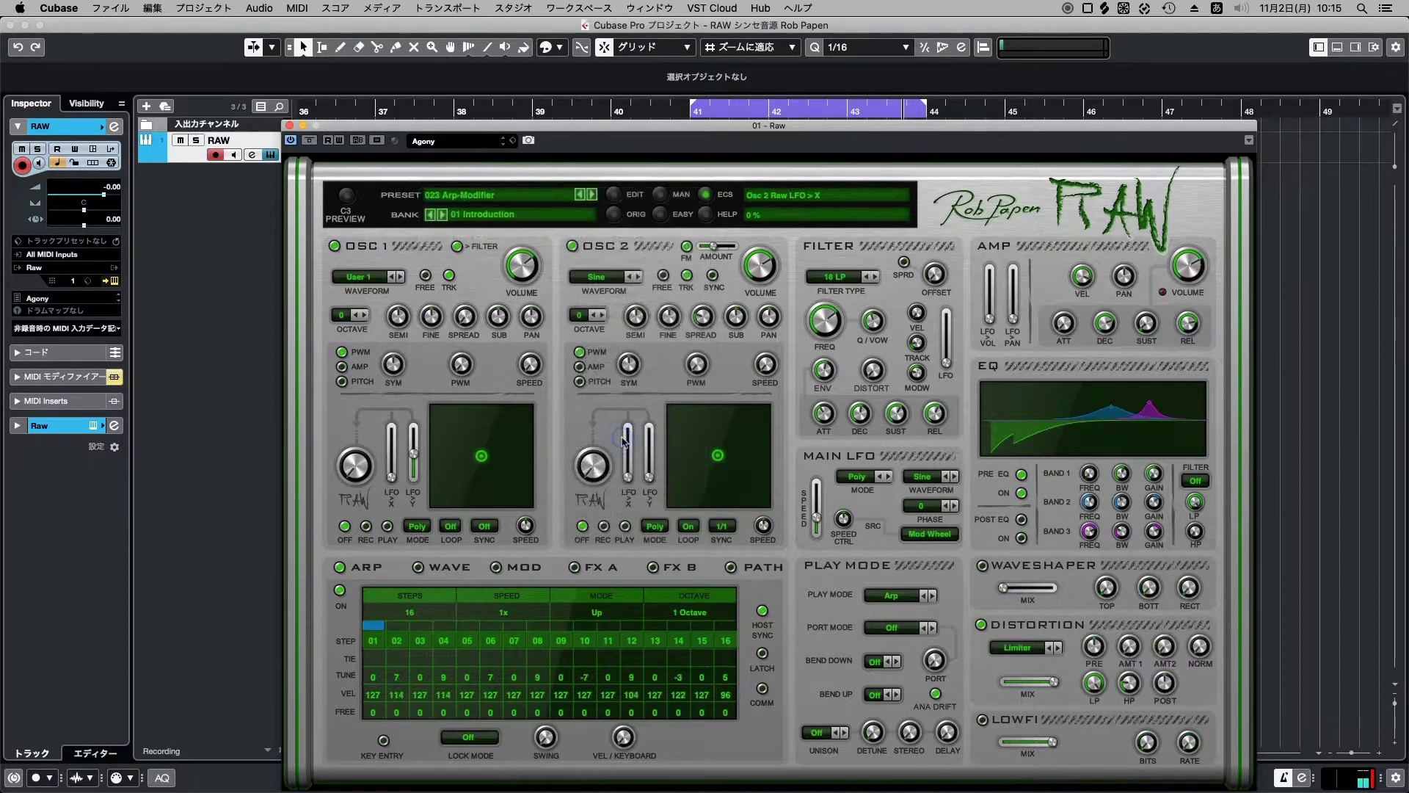
click(425, 195)
mouse_move(433, 196)
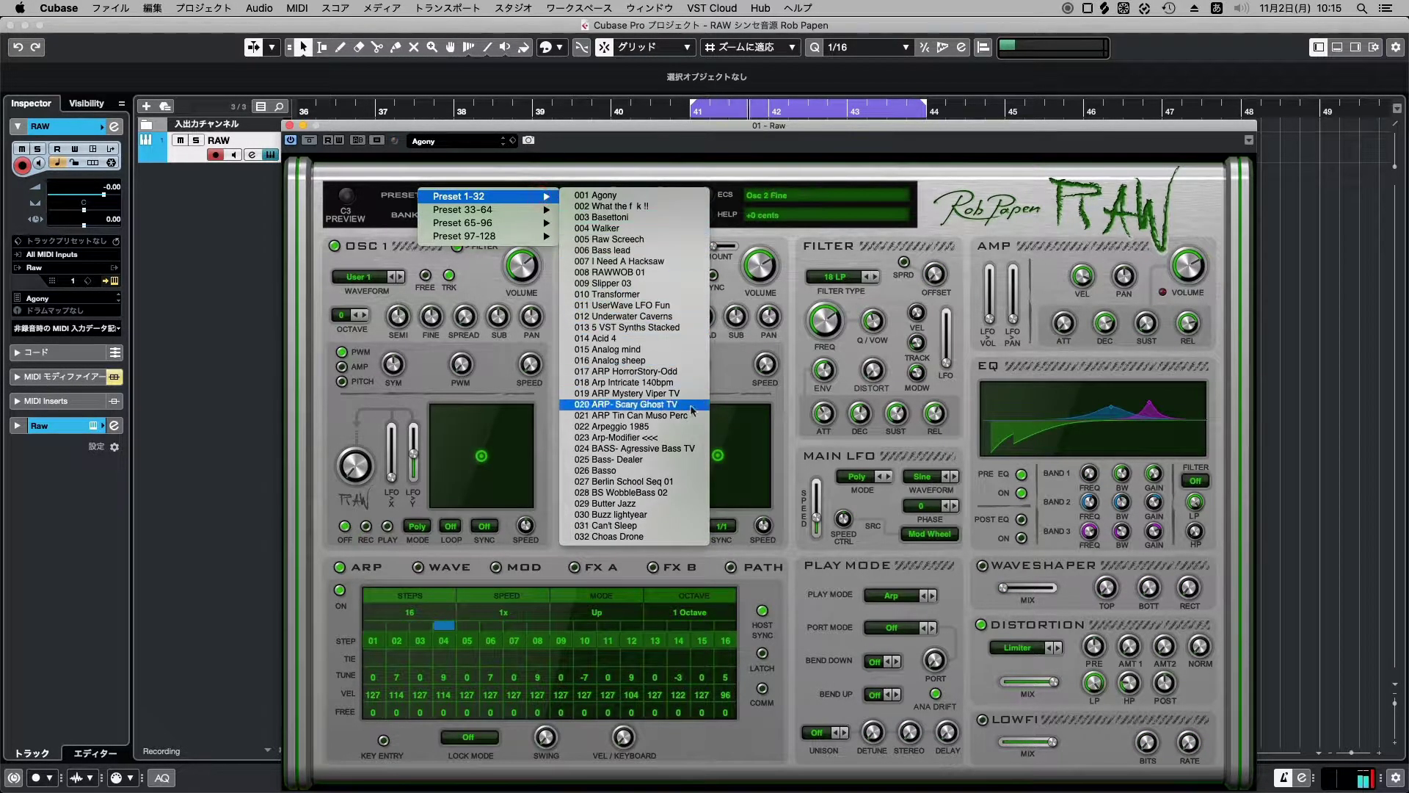
click(661, 449)
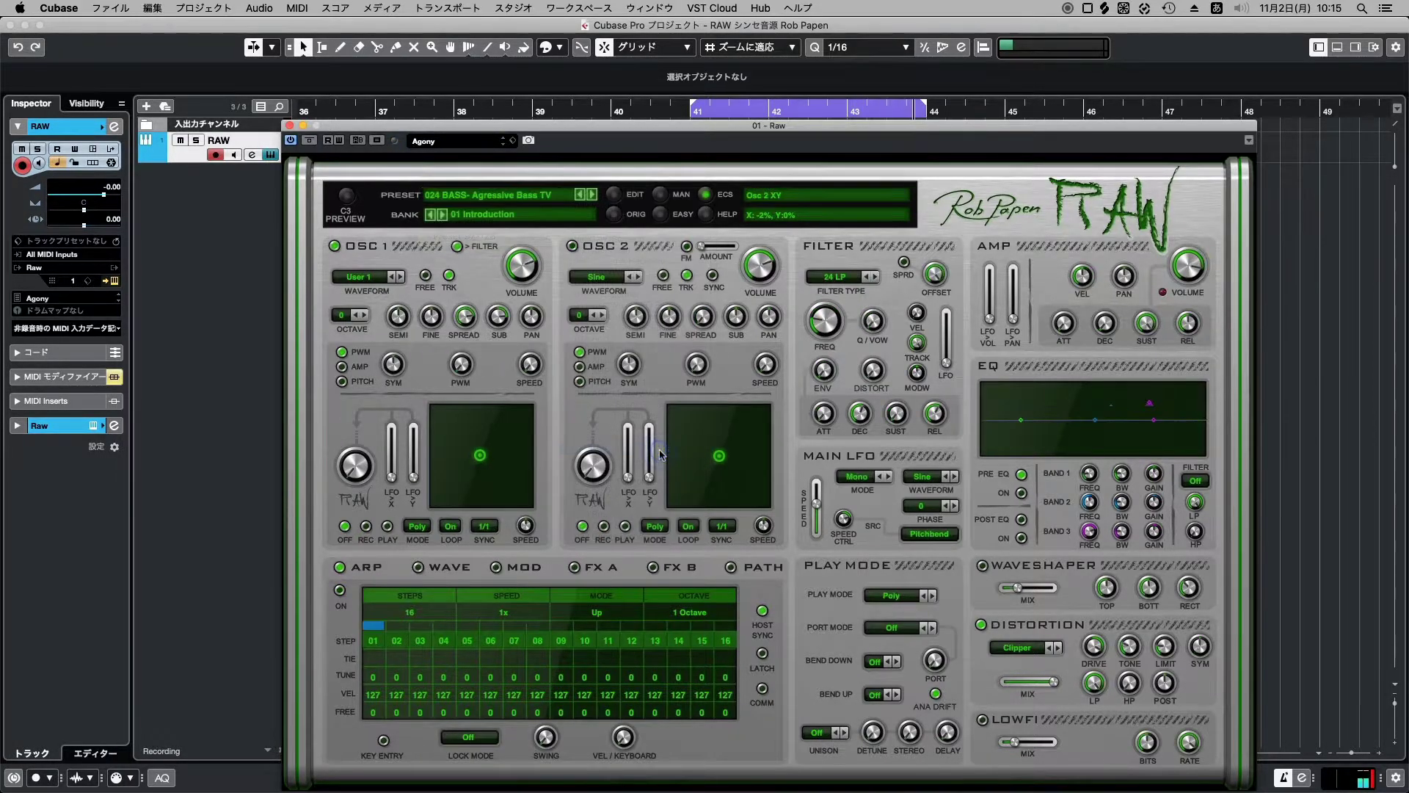
Audition the bass presets 025 Bass- Dealer and 026 Basso one after the other.
click(543, 196)
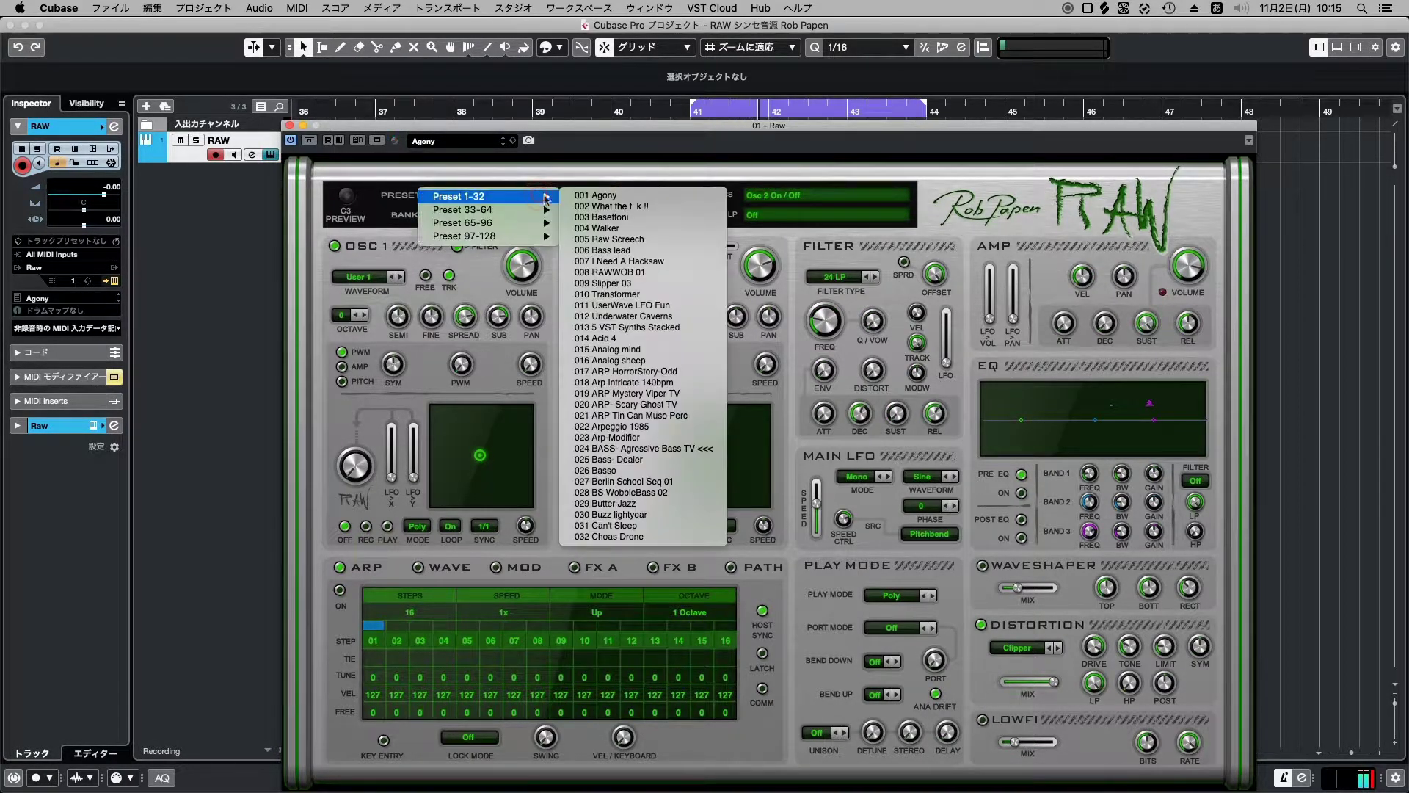
click(628, 460)
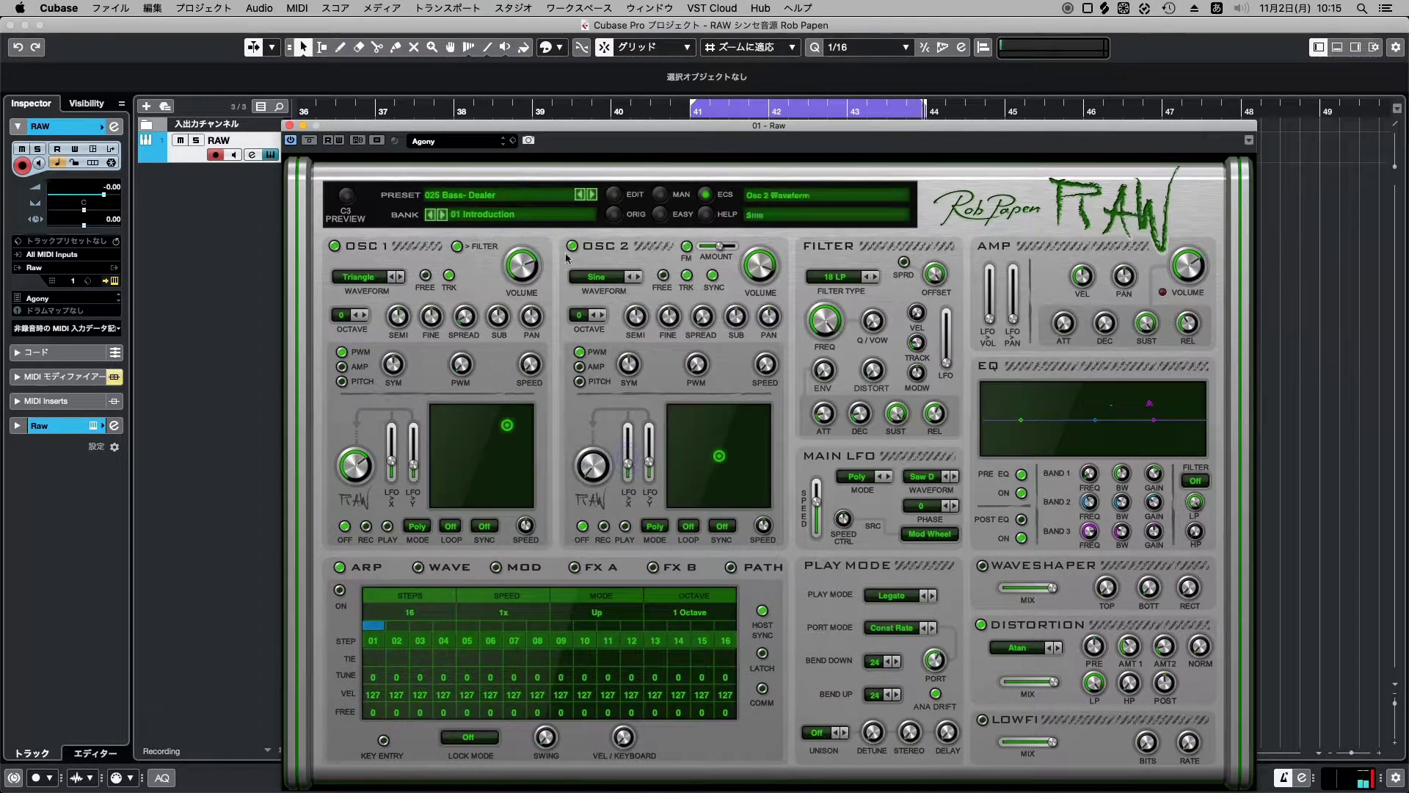
click(543, 196)
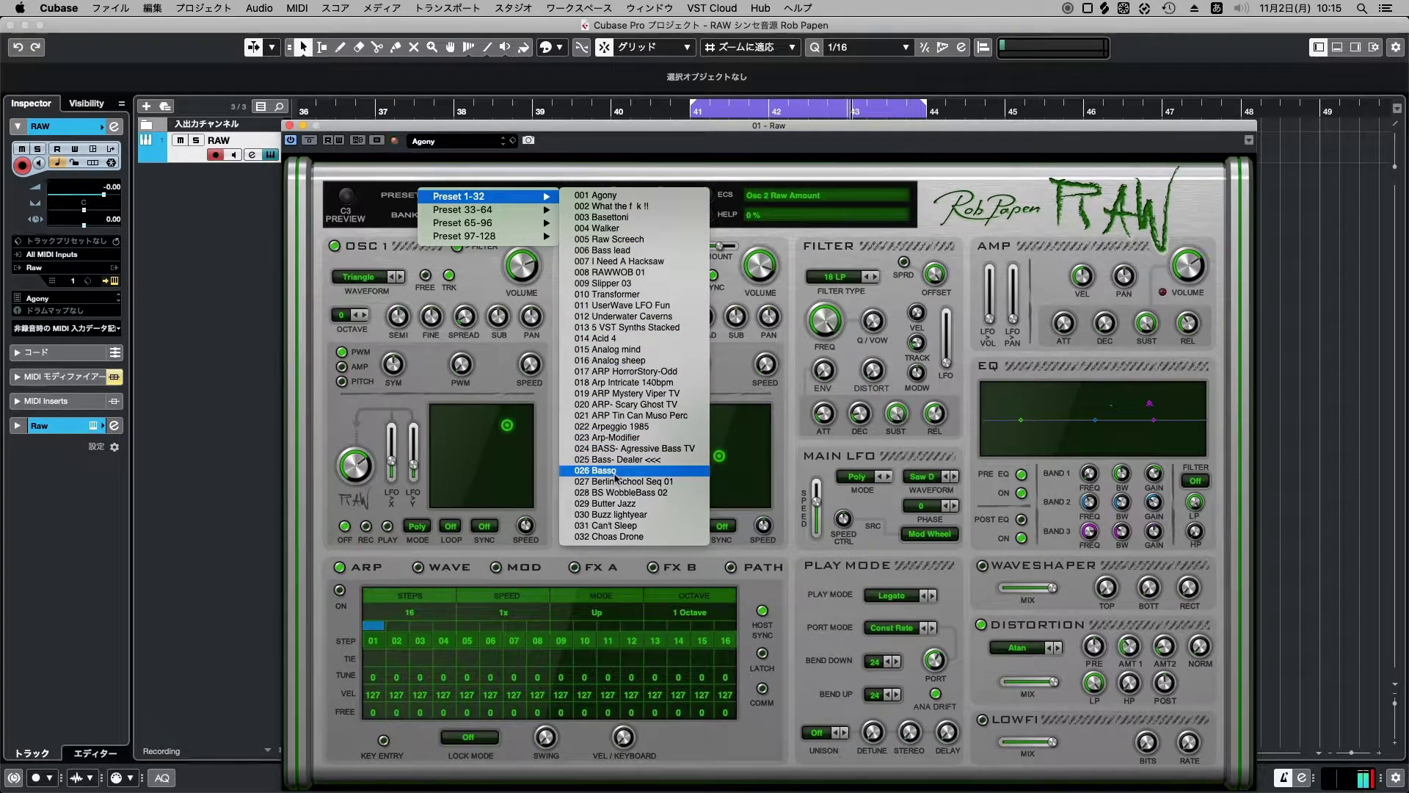
click(615, 470)
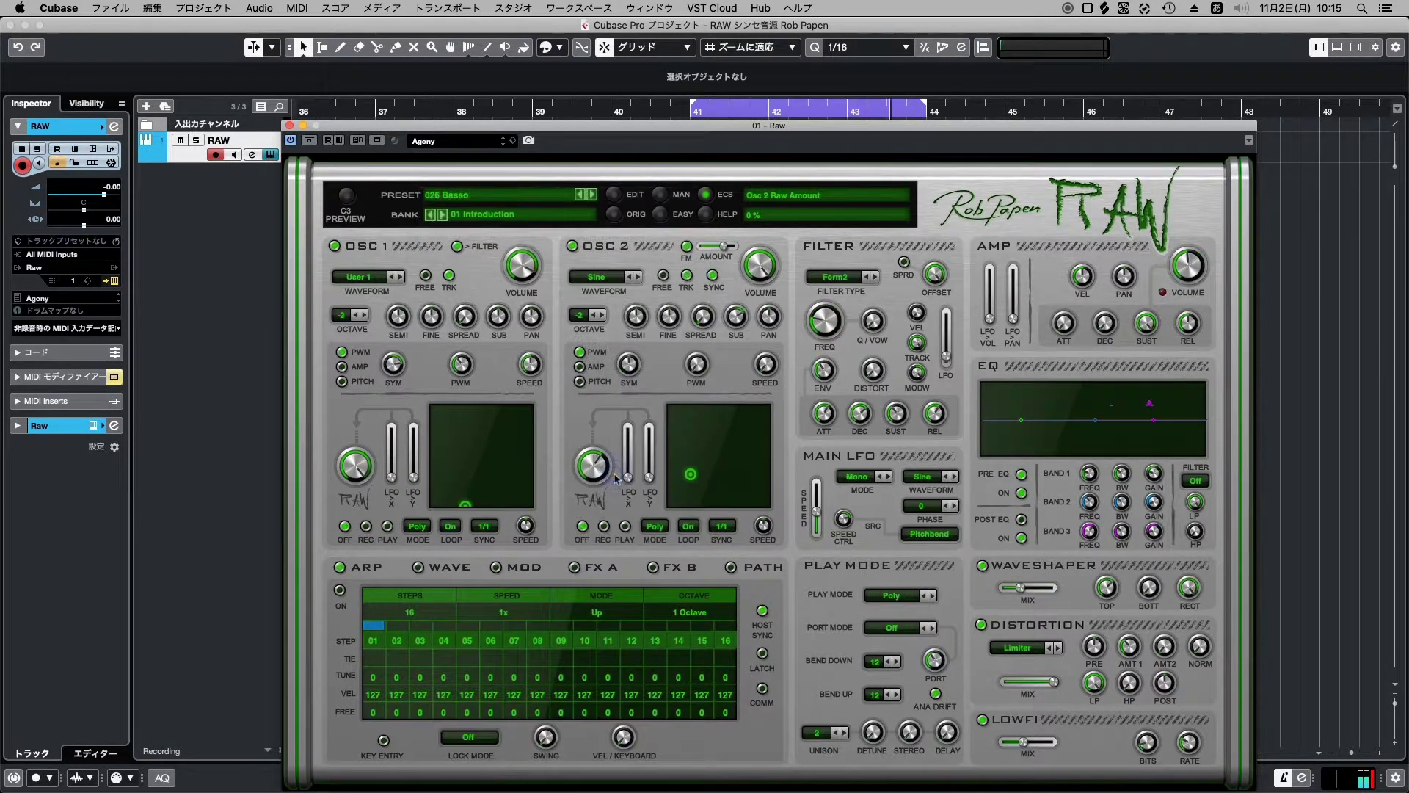
Audition the presets 027 Berlin School Seq 01 and 028 BS WobbleBass 02 in turn.
click(554, 199)
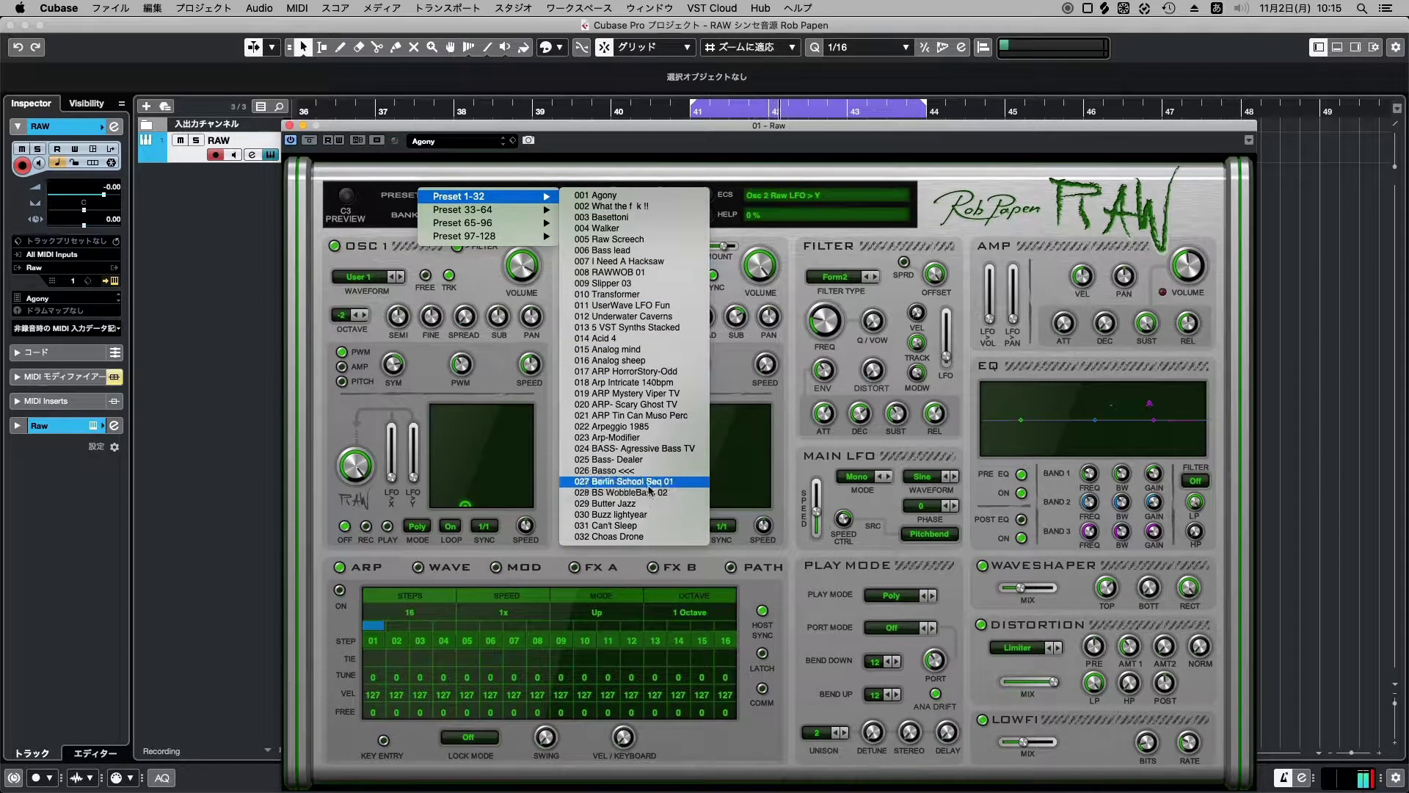
click(645, 483)
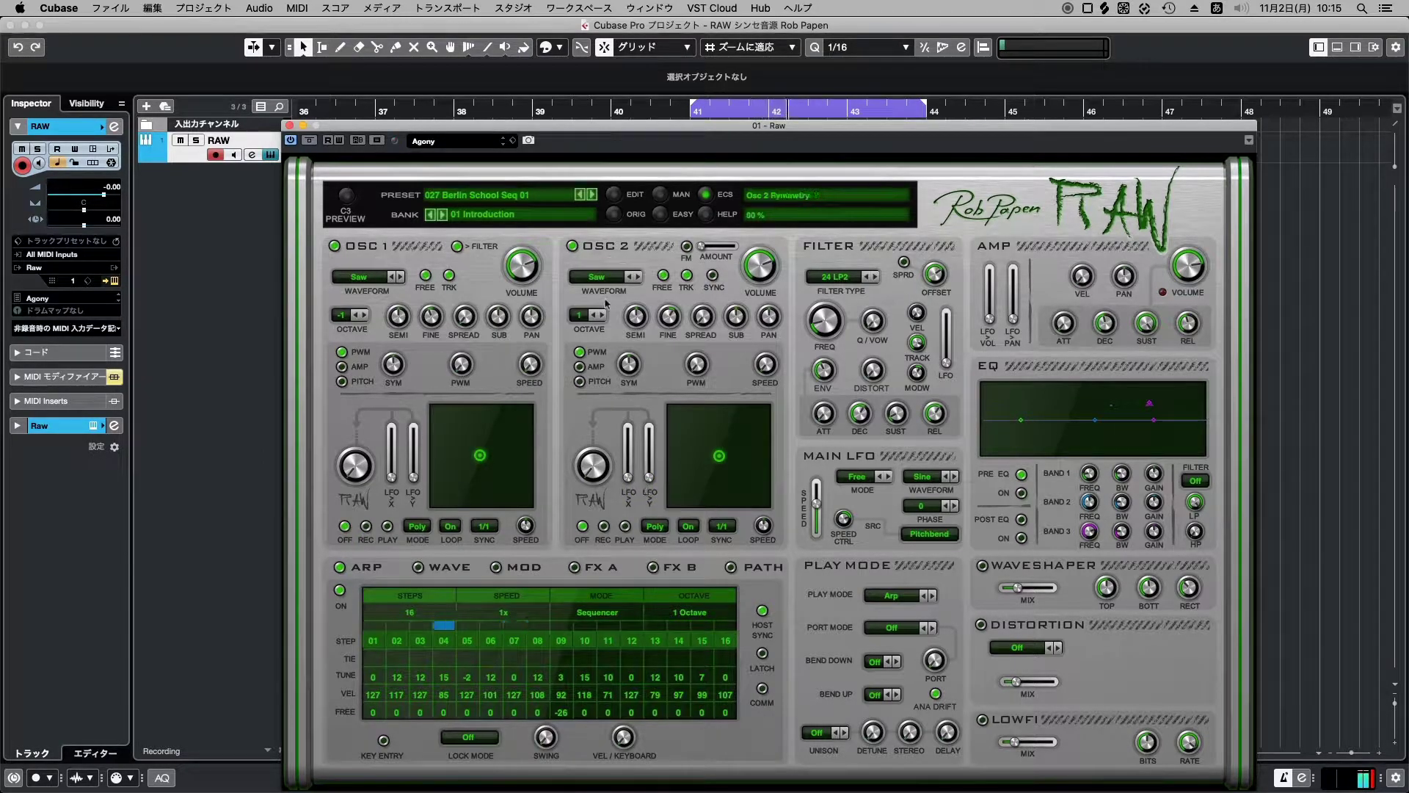
click(514, 195)
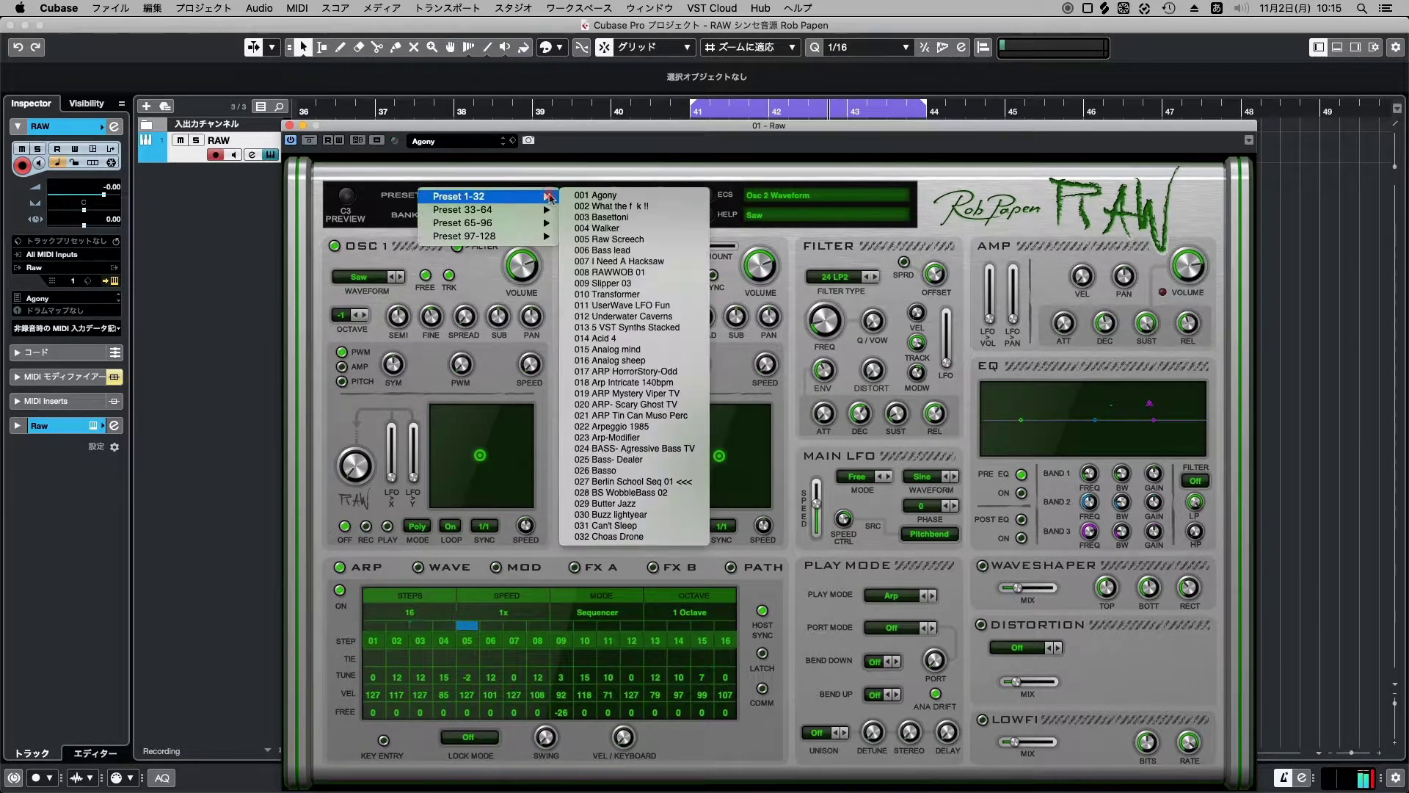
click(646, 493)
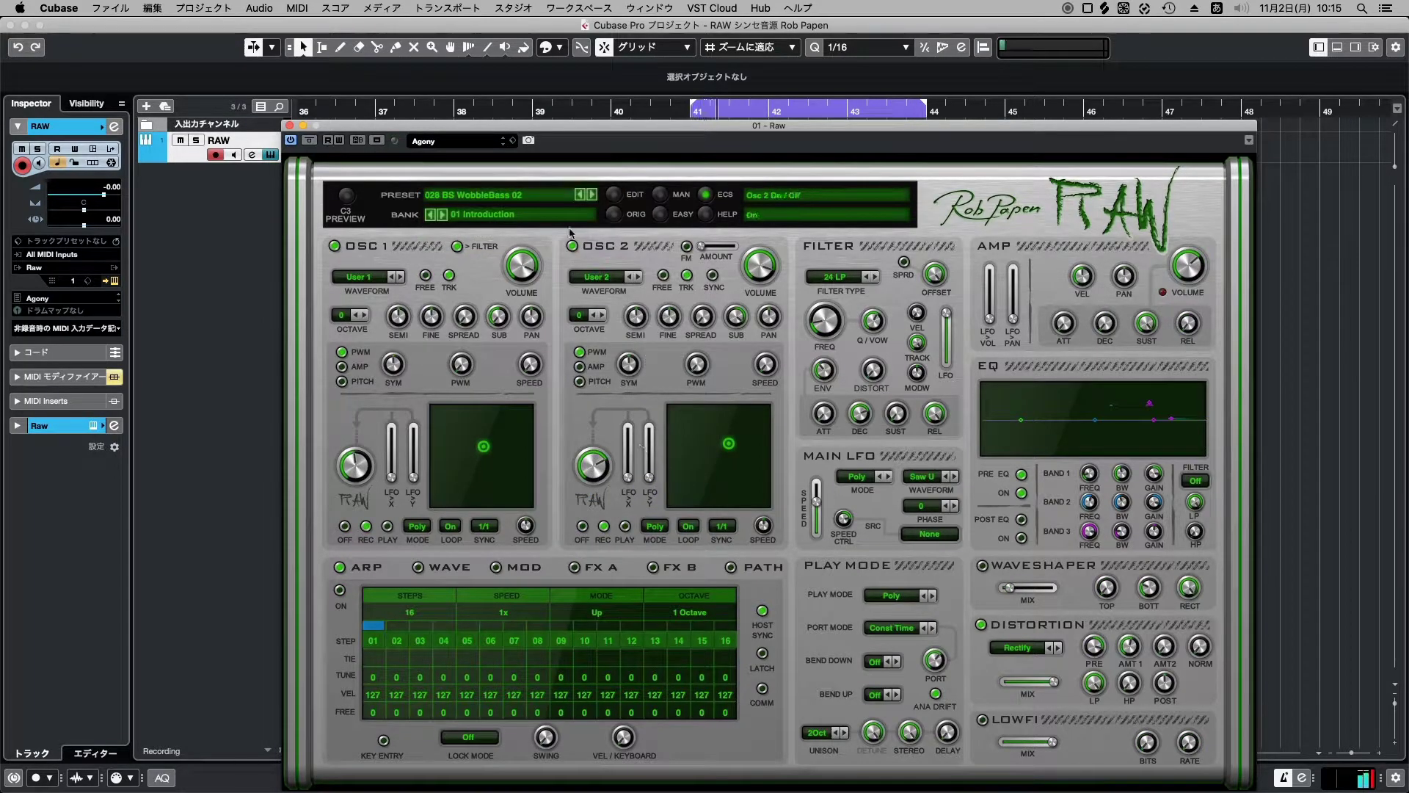
Audition the presets 029 Butter Jazz and 030 Buzz lightyear from the 01 Introduction bank.
click(540, 200)
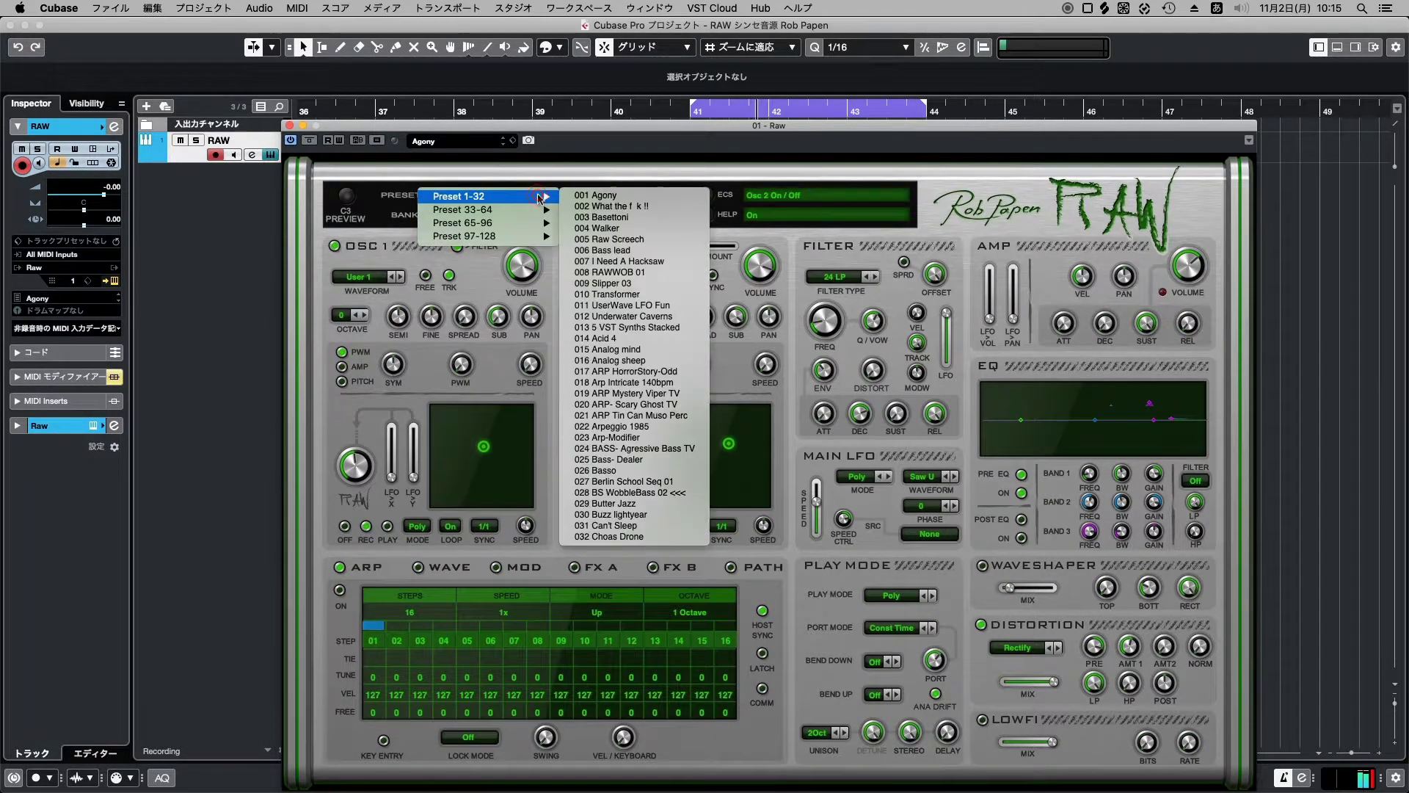
click(614, 504)
click(532, 200)
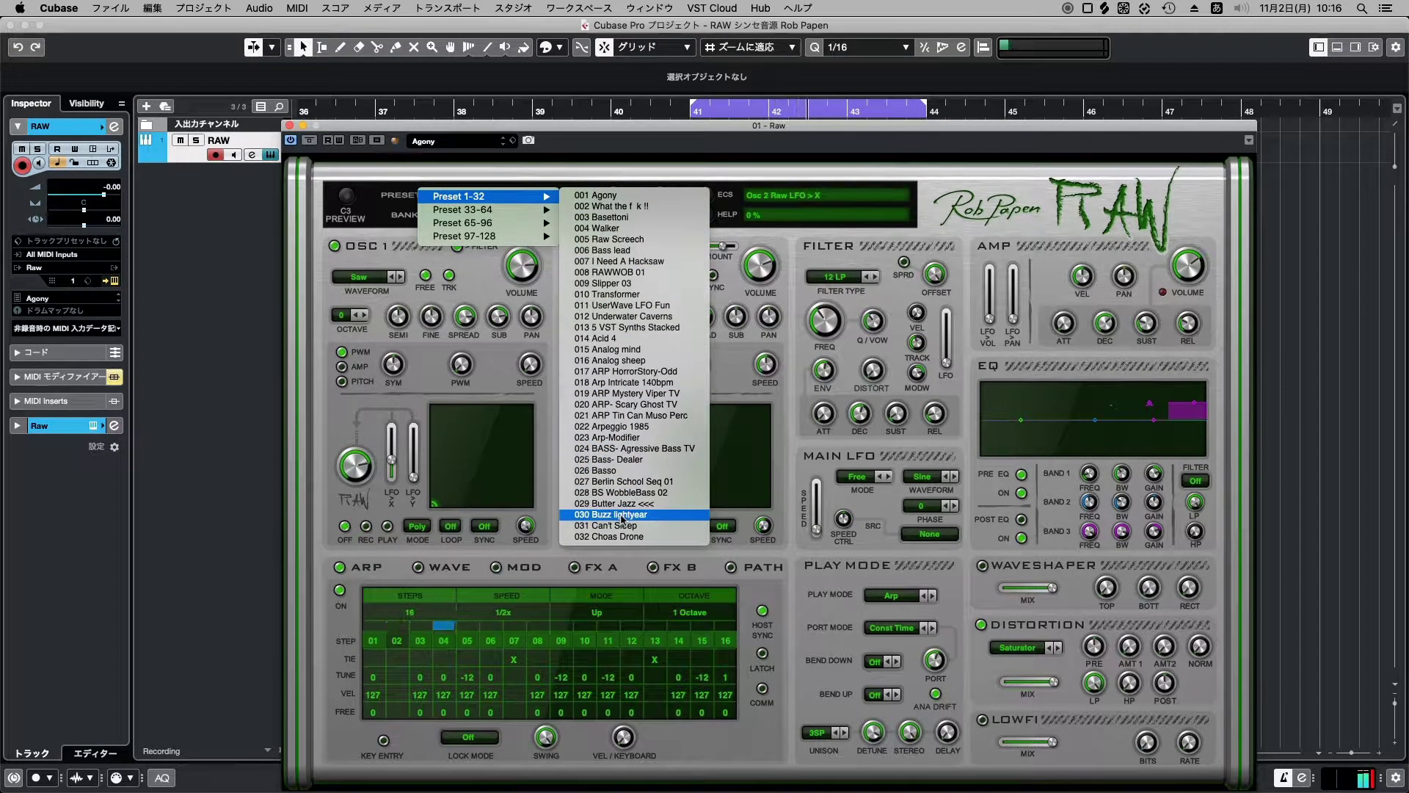
click(620, 514)
Audition the presets 031 Can't Sleep and 032 Choas Drone, the last two of the 1-32 group.
click(533, 199)
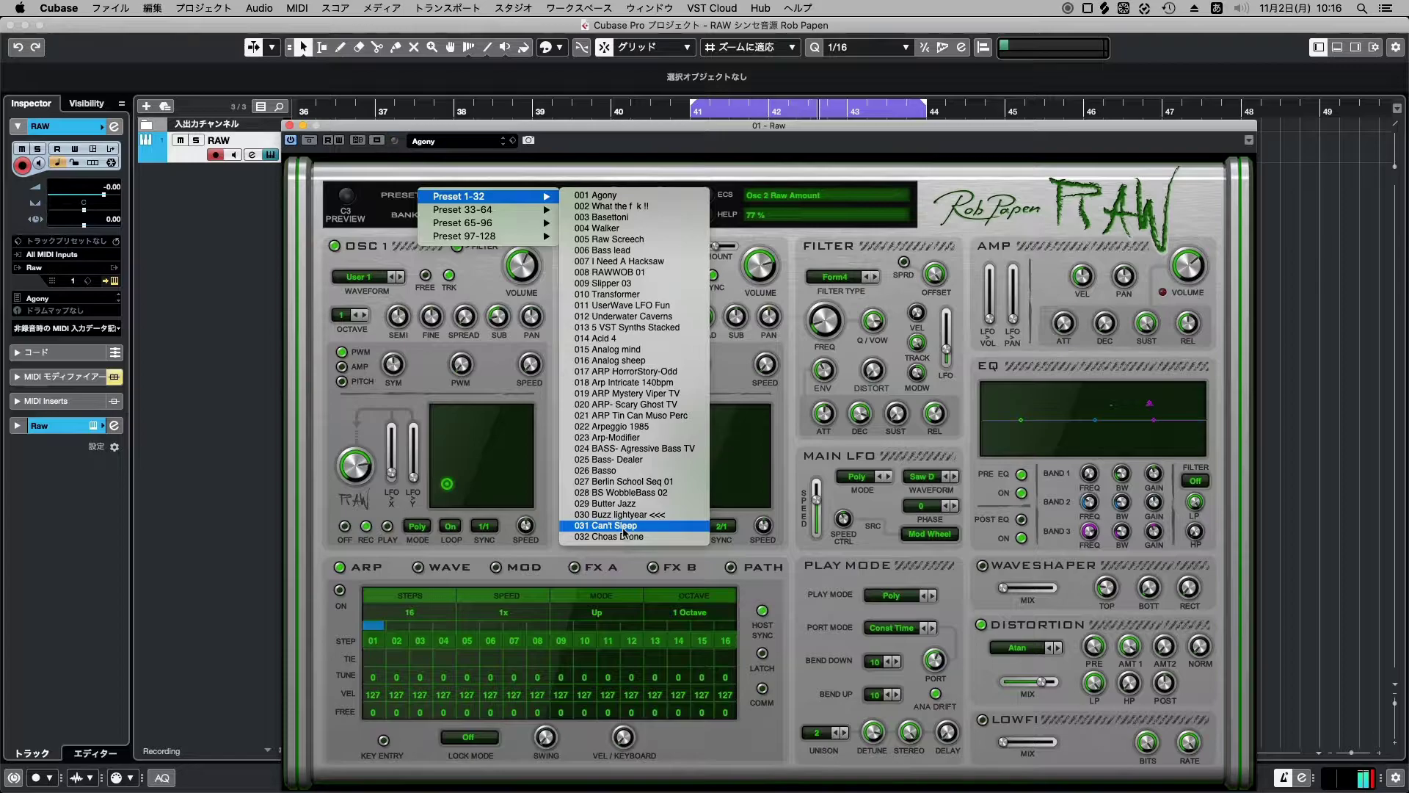
click(622, 527)
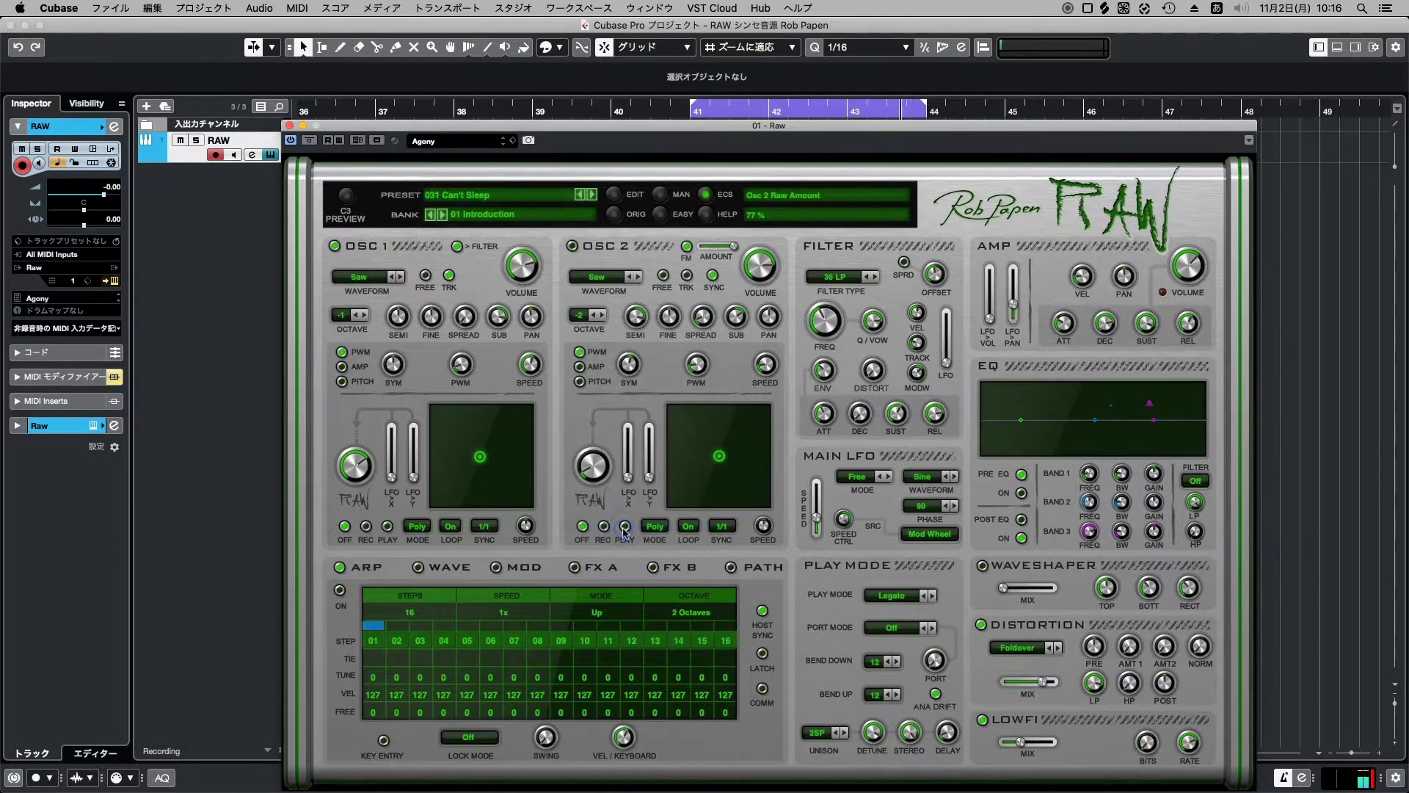
click(528, 204)
mouse_move(530, 198)
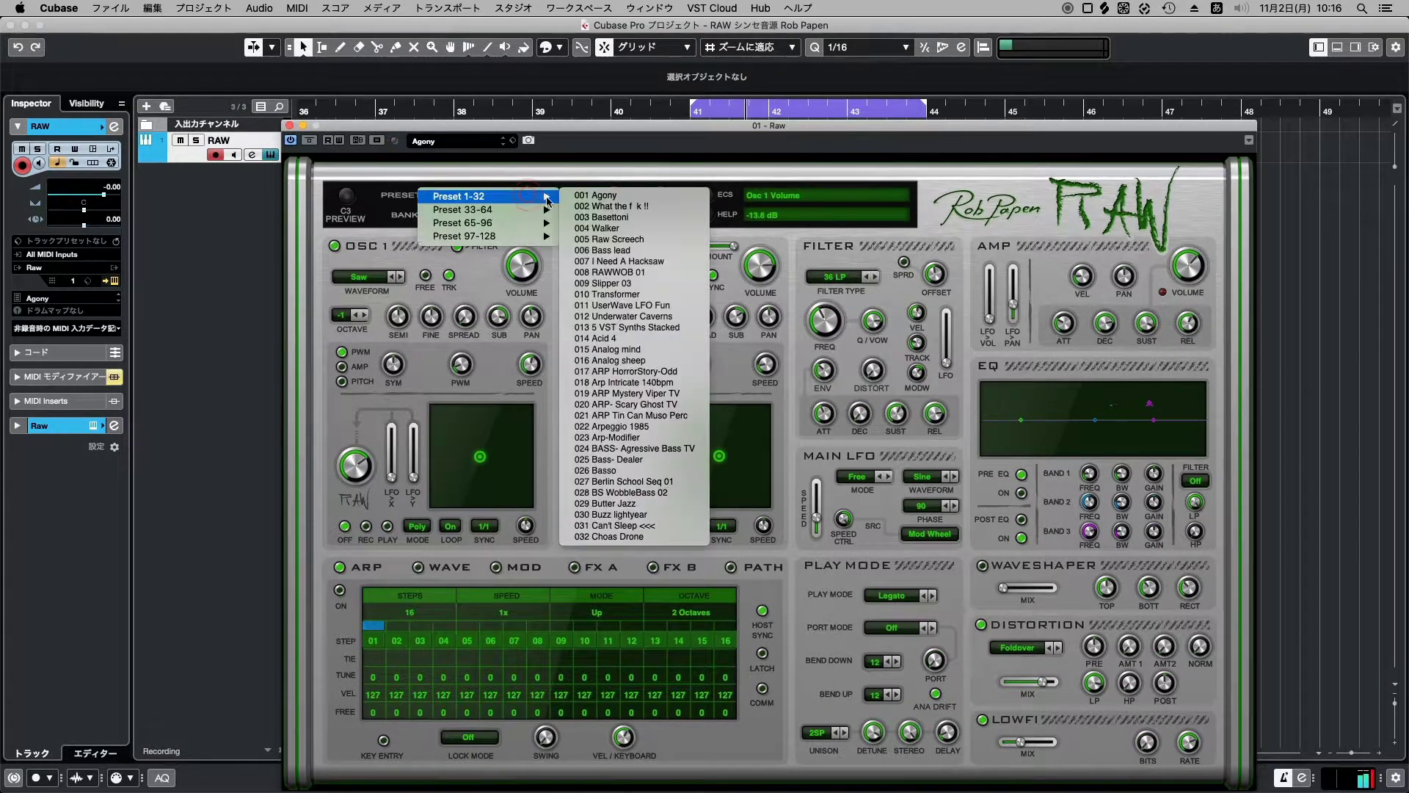
click(622, 537)
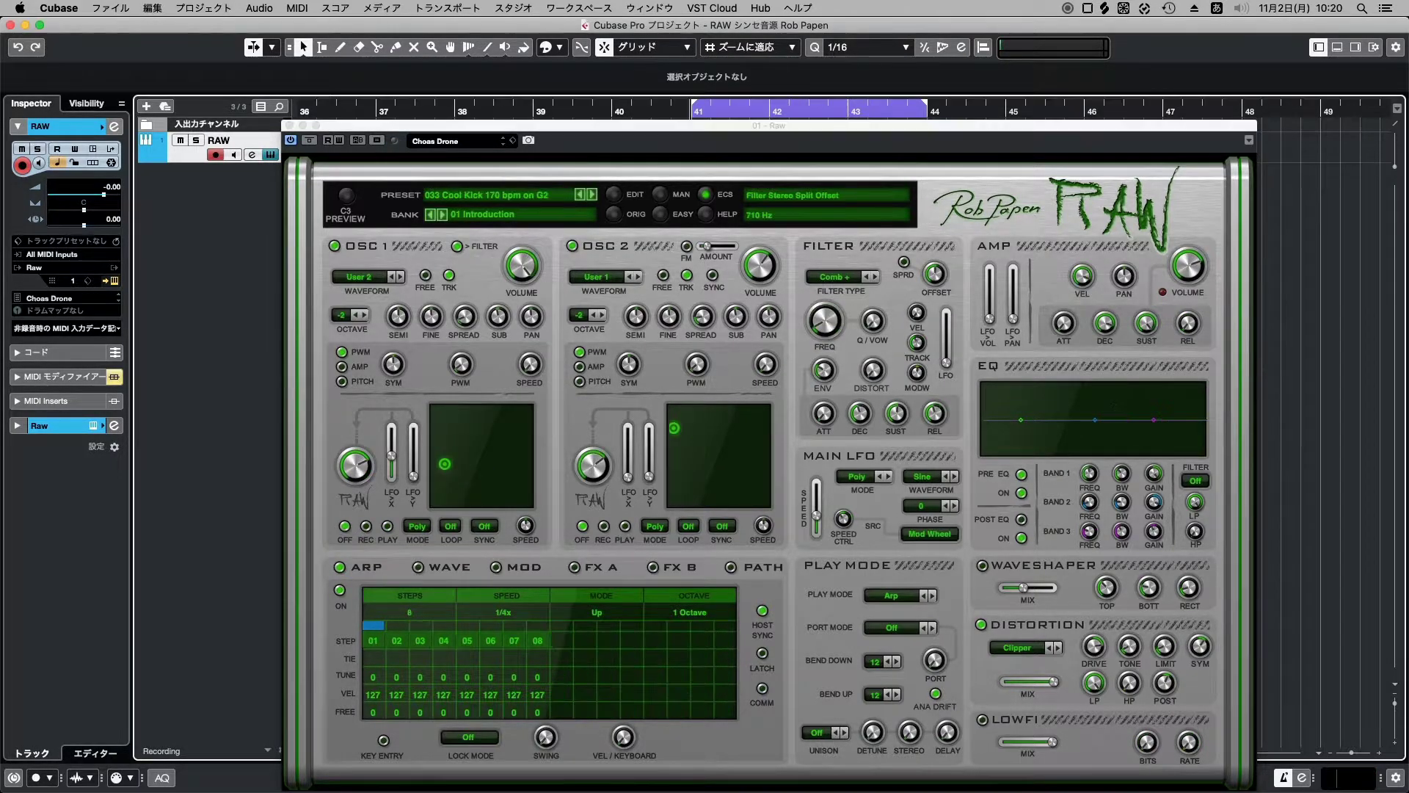
Start playback to audition the loaded preset 033 Cool Kick 170 bpm on G2, followed by 034 Crazy LFO.
key(space)
click(626, 140)
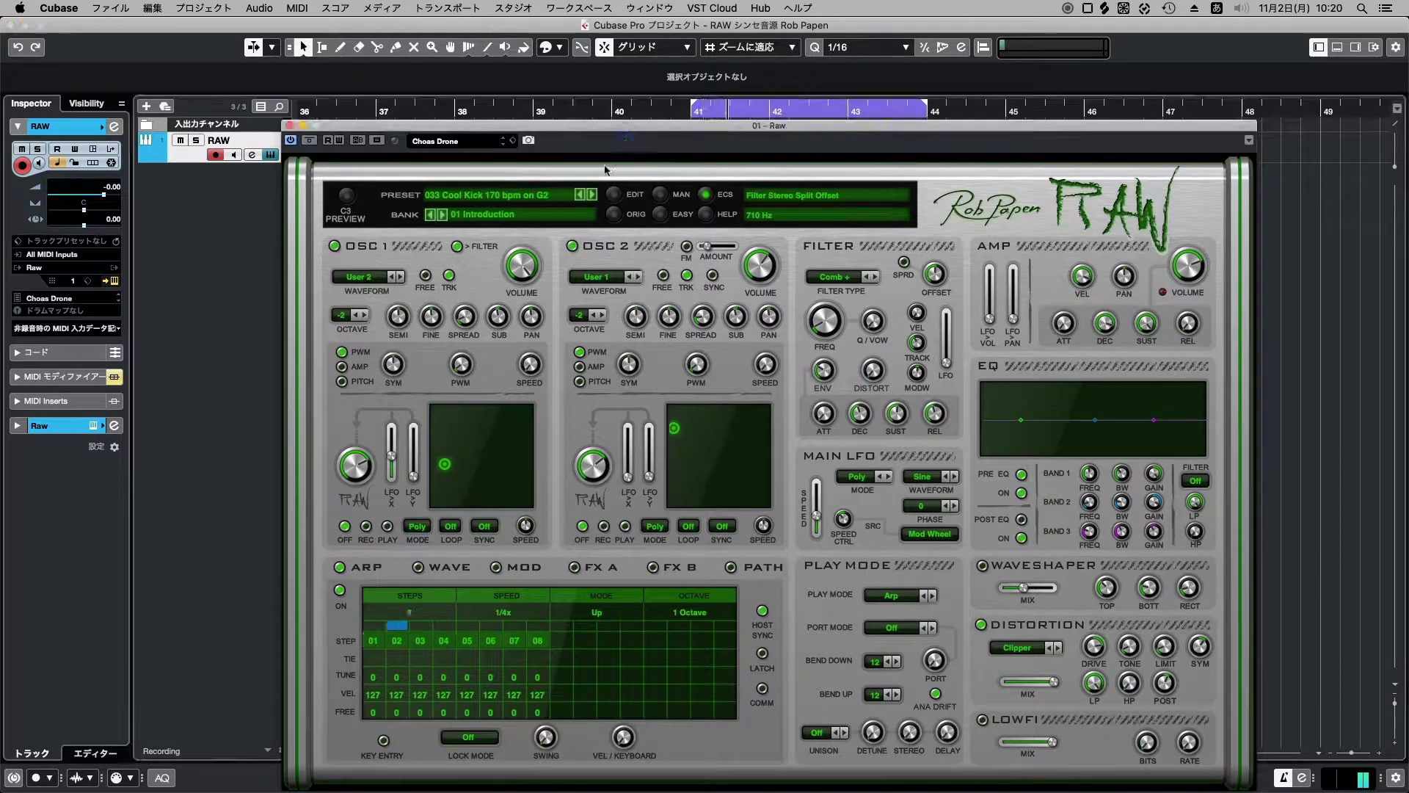
click(546, 200)
mouse_move(514, 210)
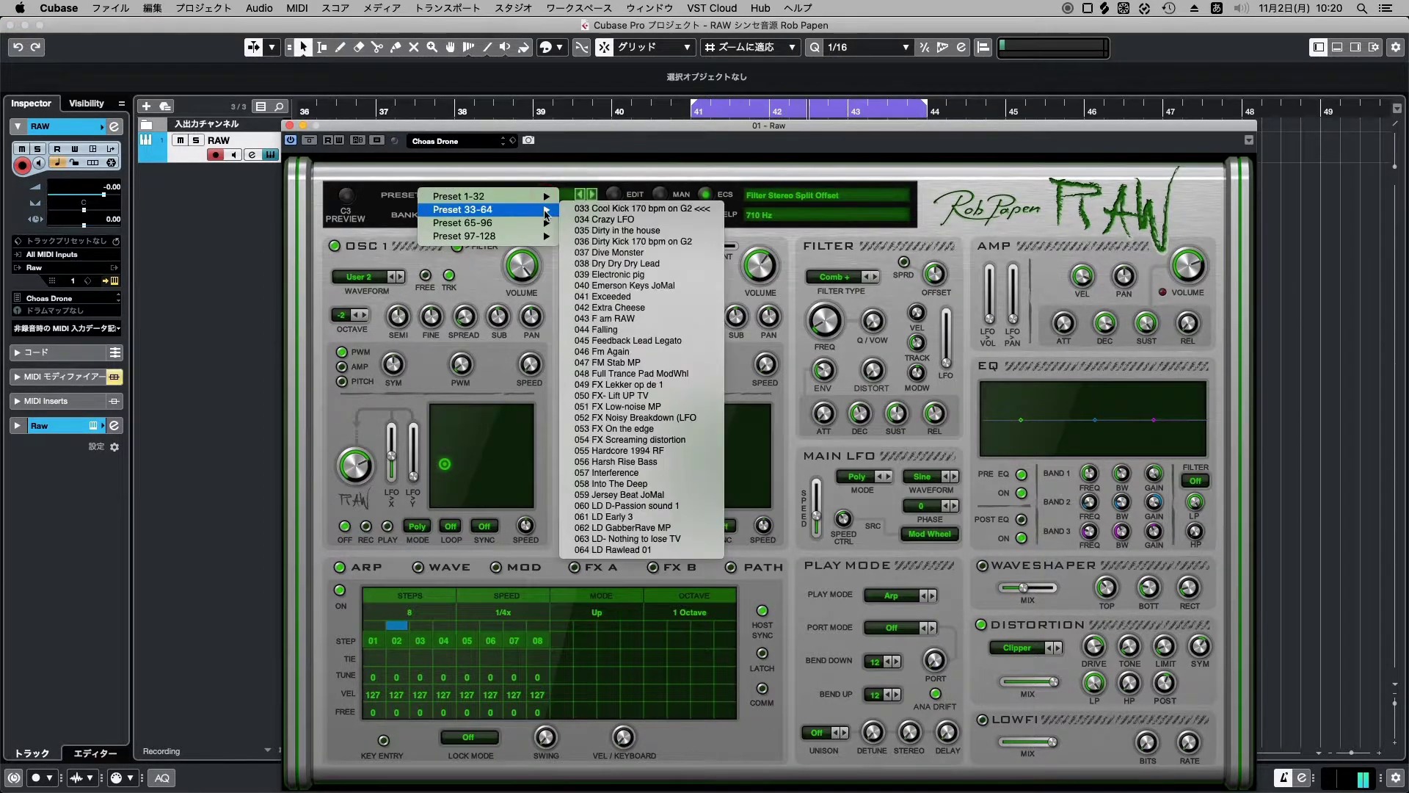
click(609, 220)
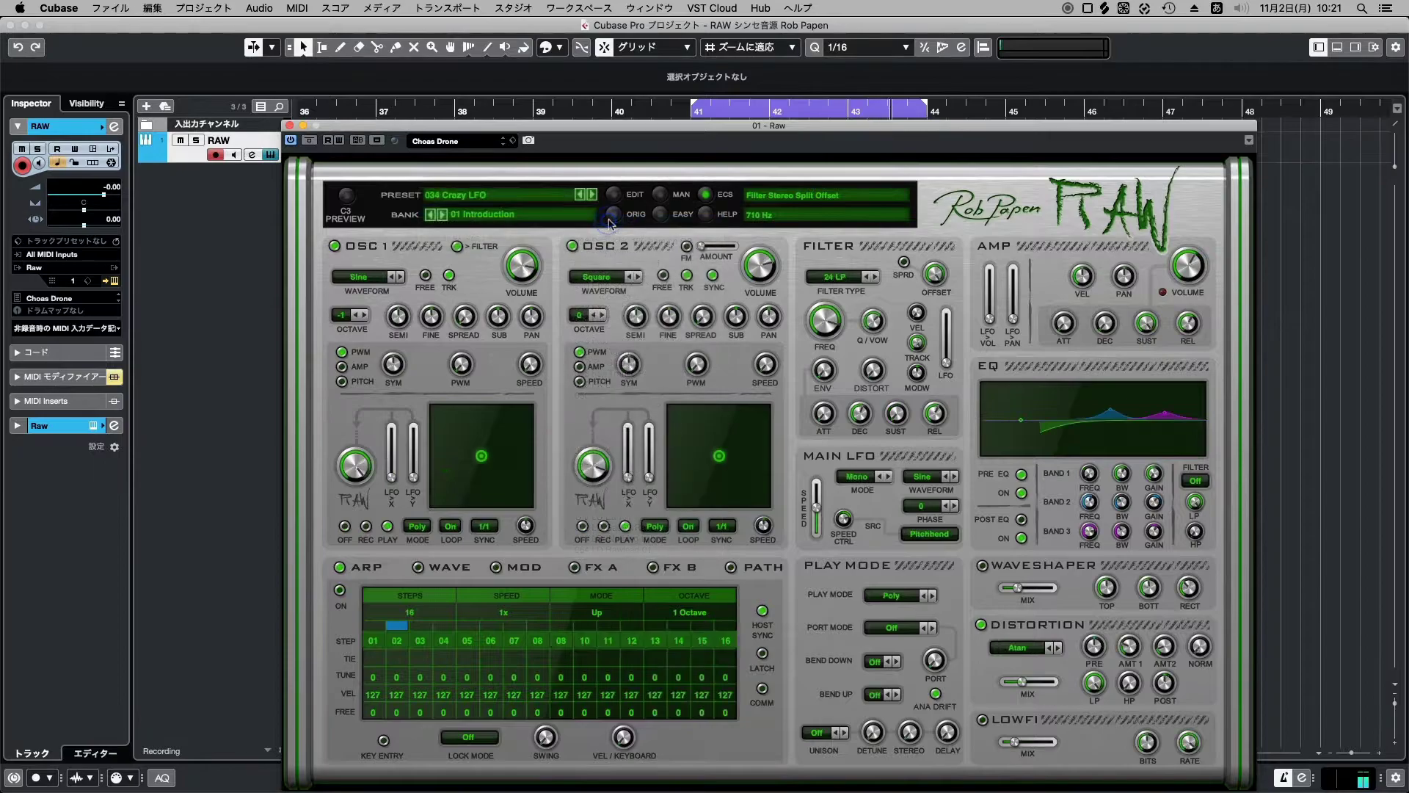
Audition the presets 035 Dirty in the house and 036 Dirty Kick 170 bpm on G2 in turn.
click(513, 195)
mouse_move(546, 211)
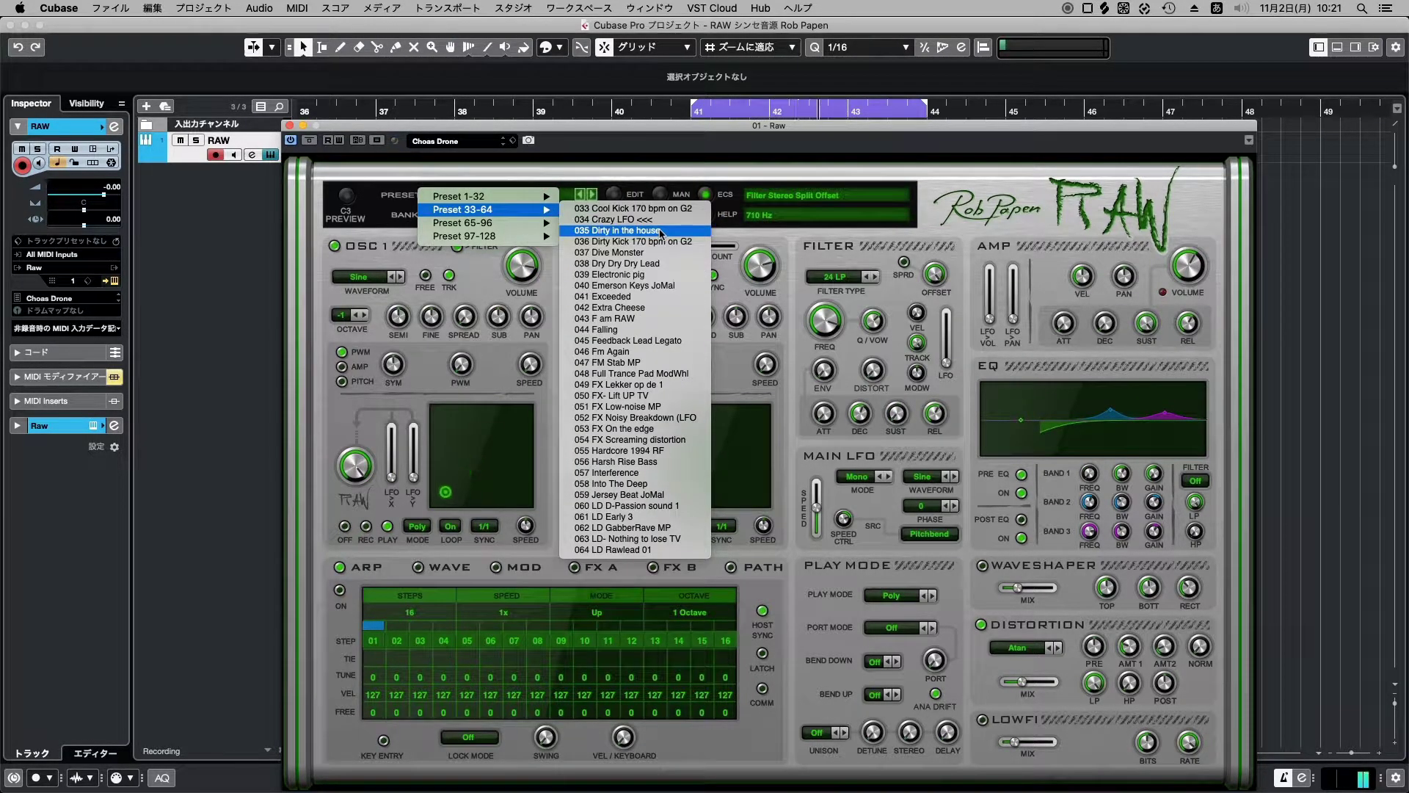
click(660, 231)
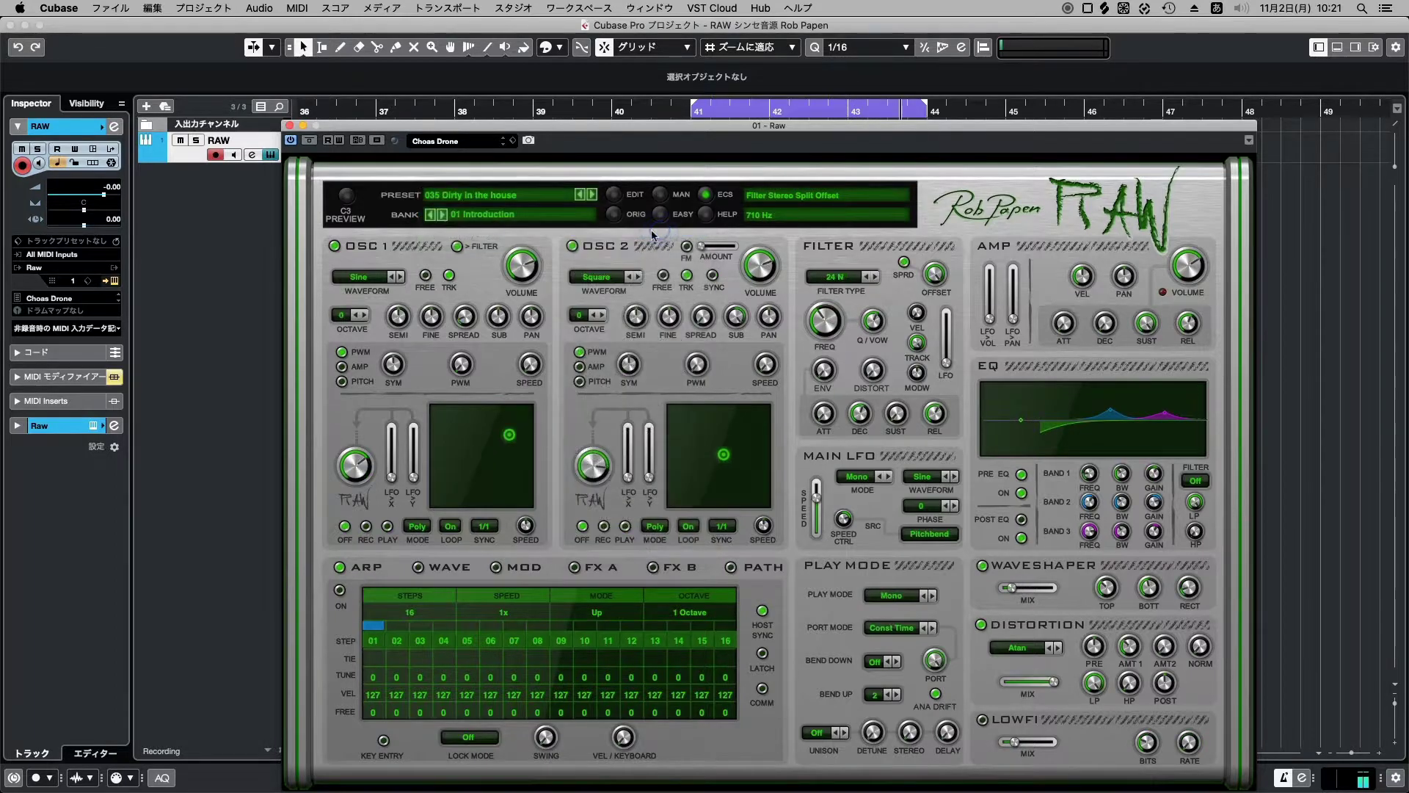
click(547, 196)
mouse_move(545, 209)
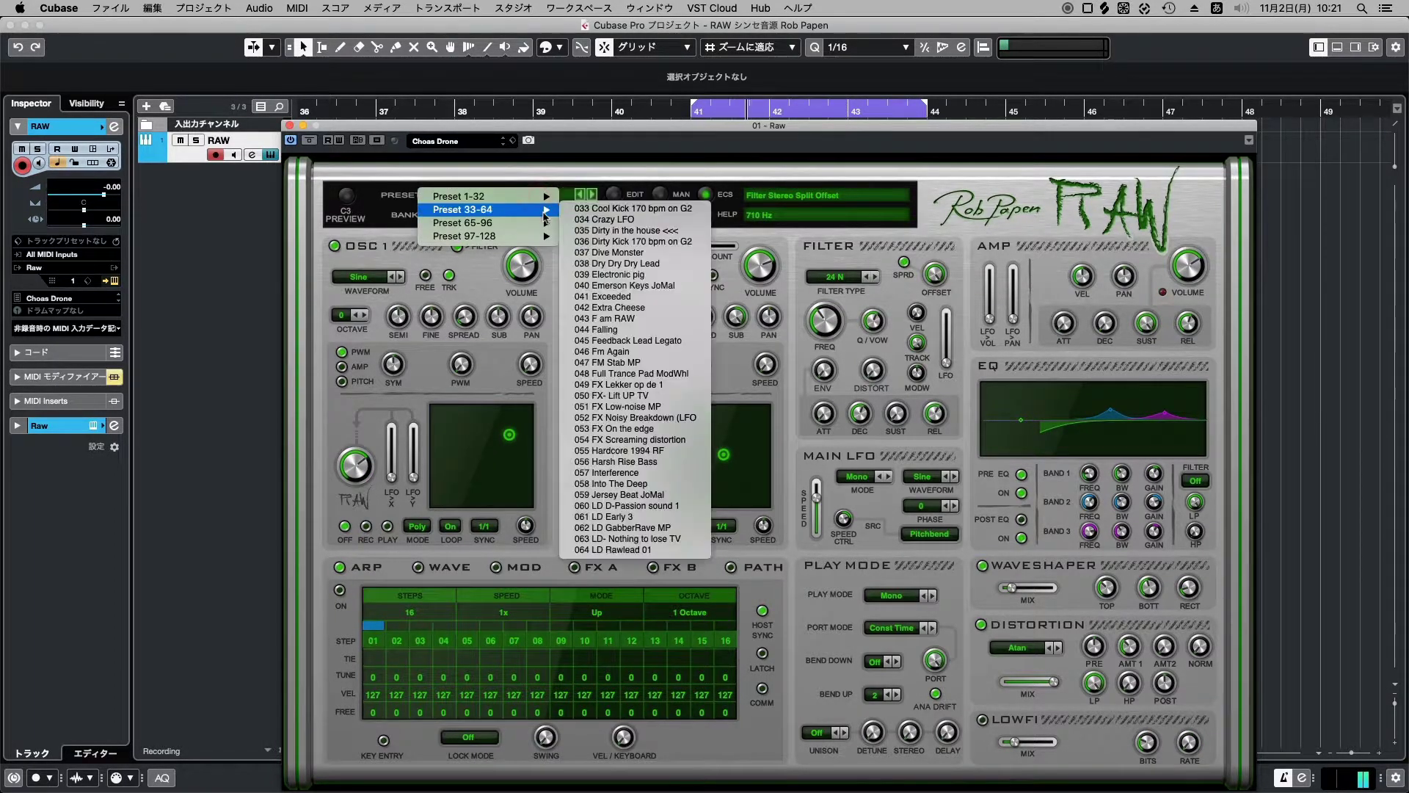
click(693, 241)
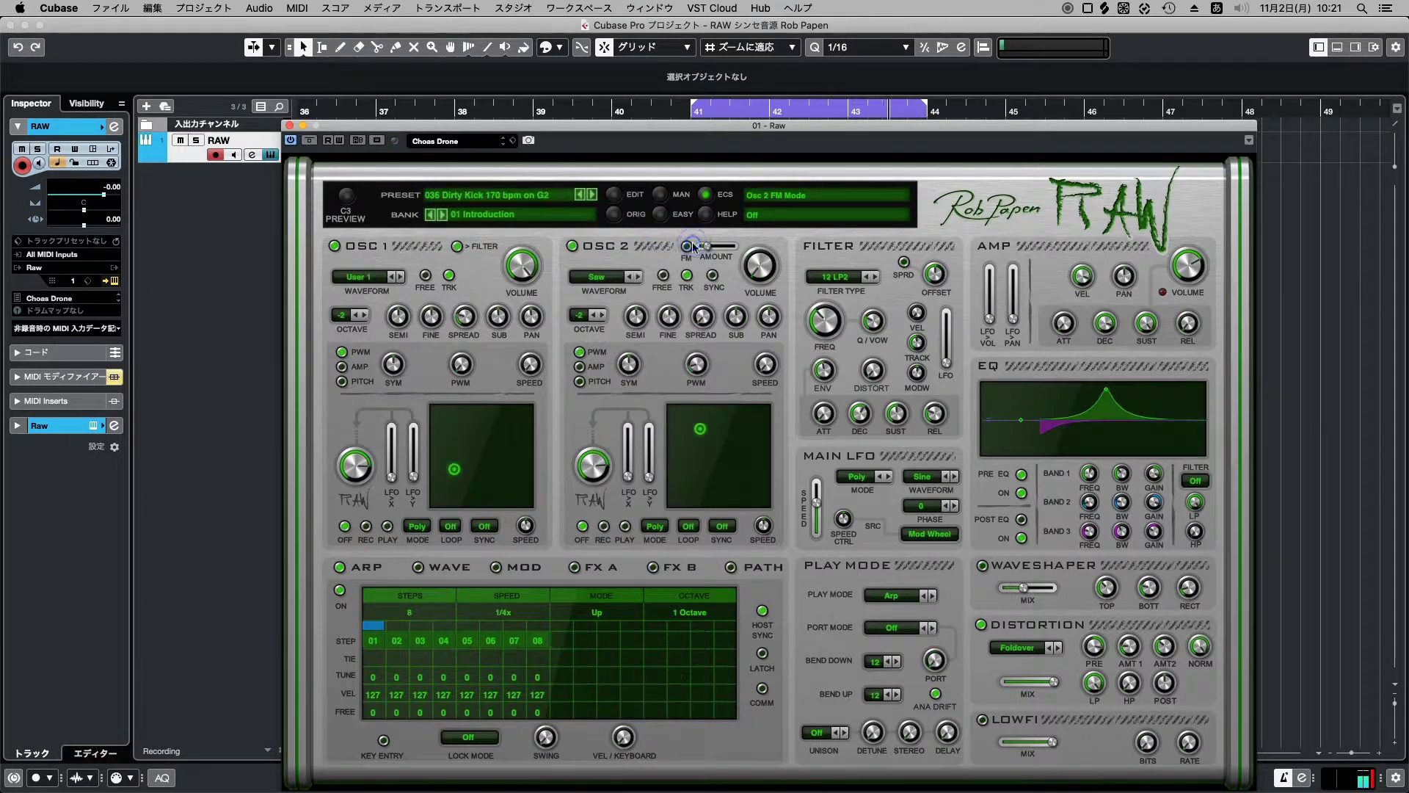
Audition the presets 037 Dive Monster and 038 Dry Dry Dry Lead from the 33-64 group.
click(544, 197)
mouse_move(545, 210)
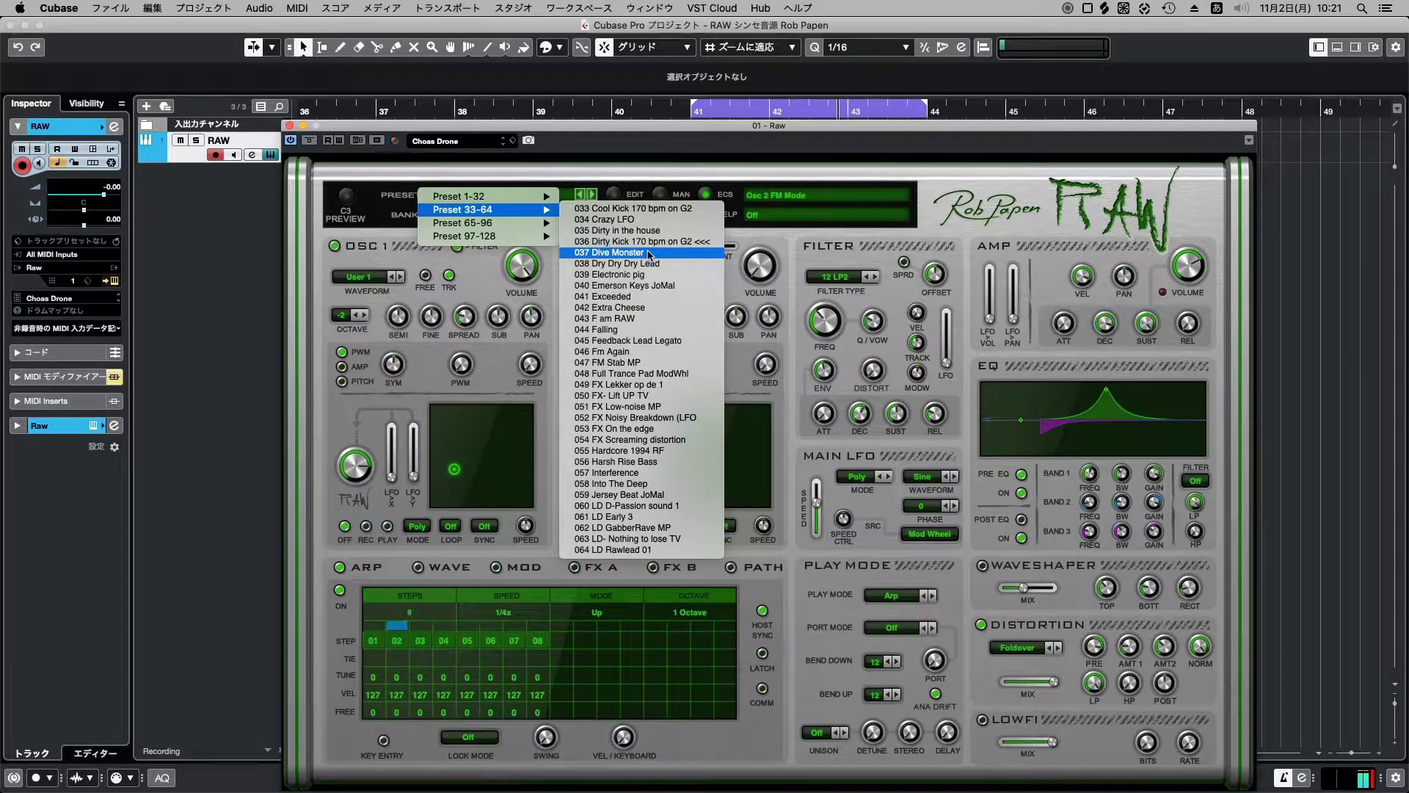
click(649, 253)
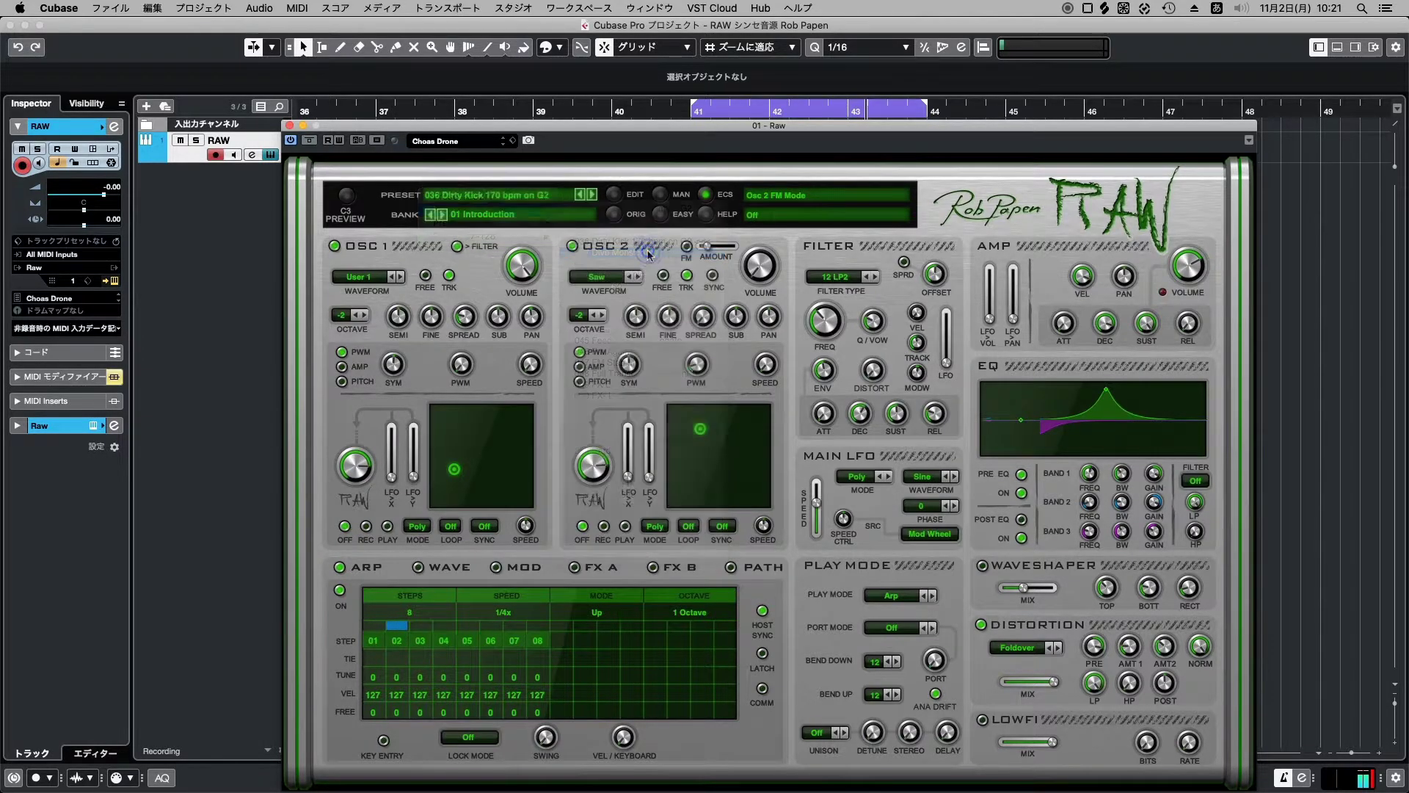
click(547, 201)
mouse_move(547, 210)
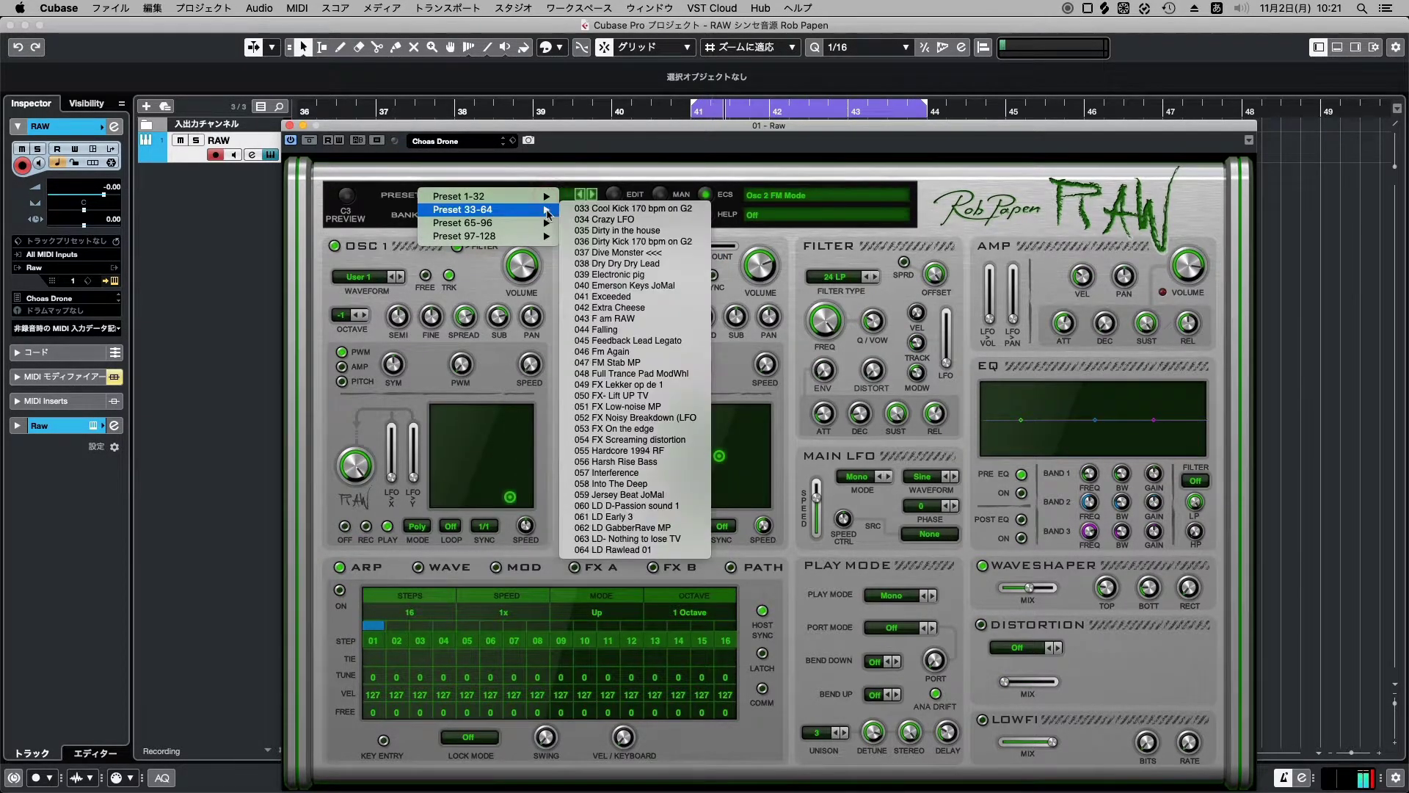
click(666, 264)
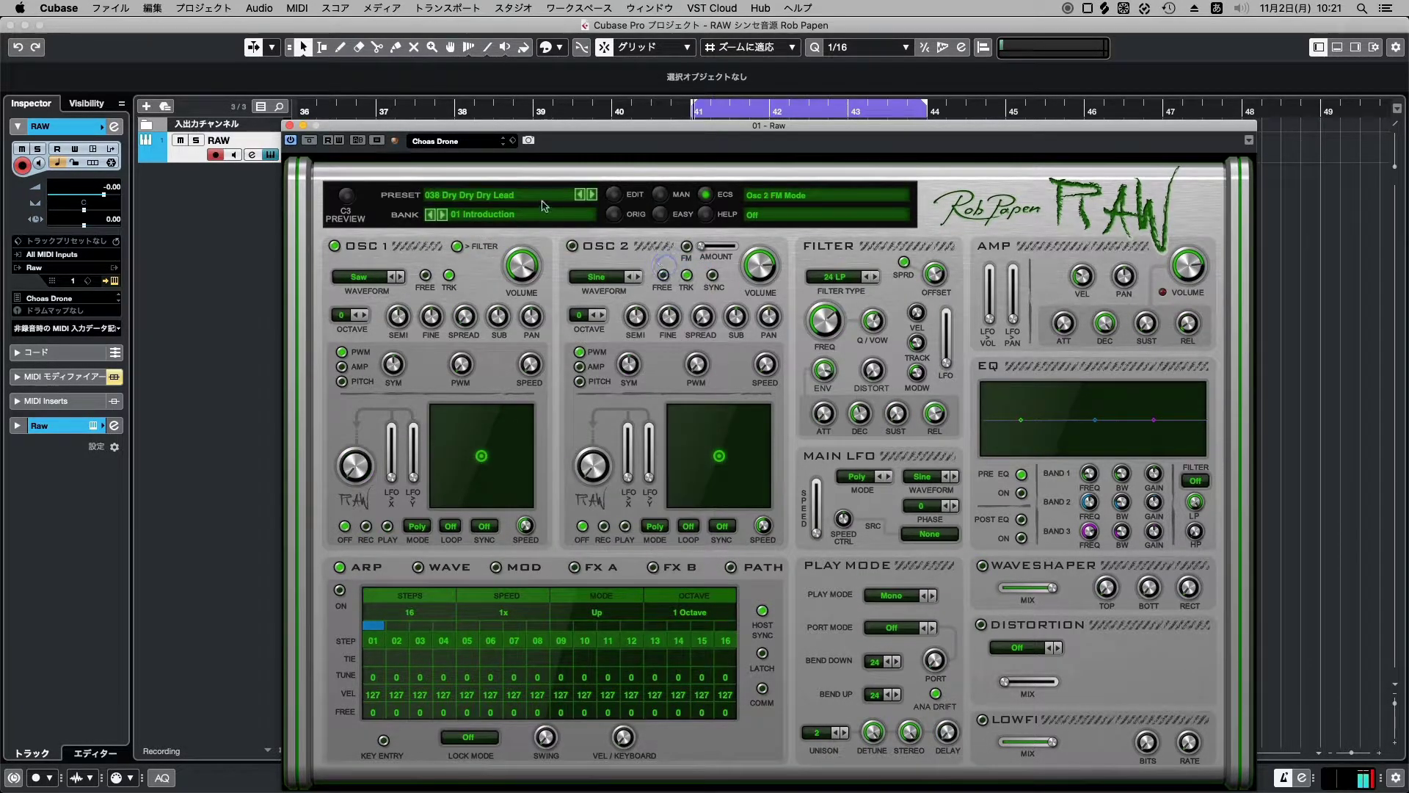
Audition the presets 039 Electronic pig and 040 Emerson Keys JoMal one after the other.
click(544, 206)
mouse_move(546, 210)
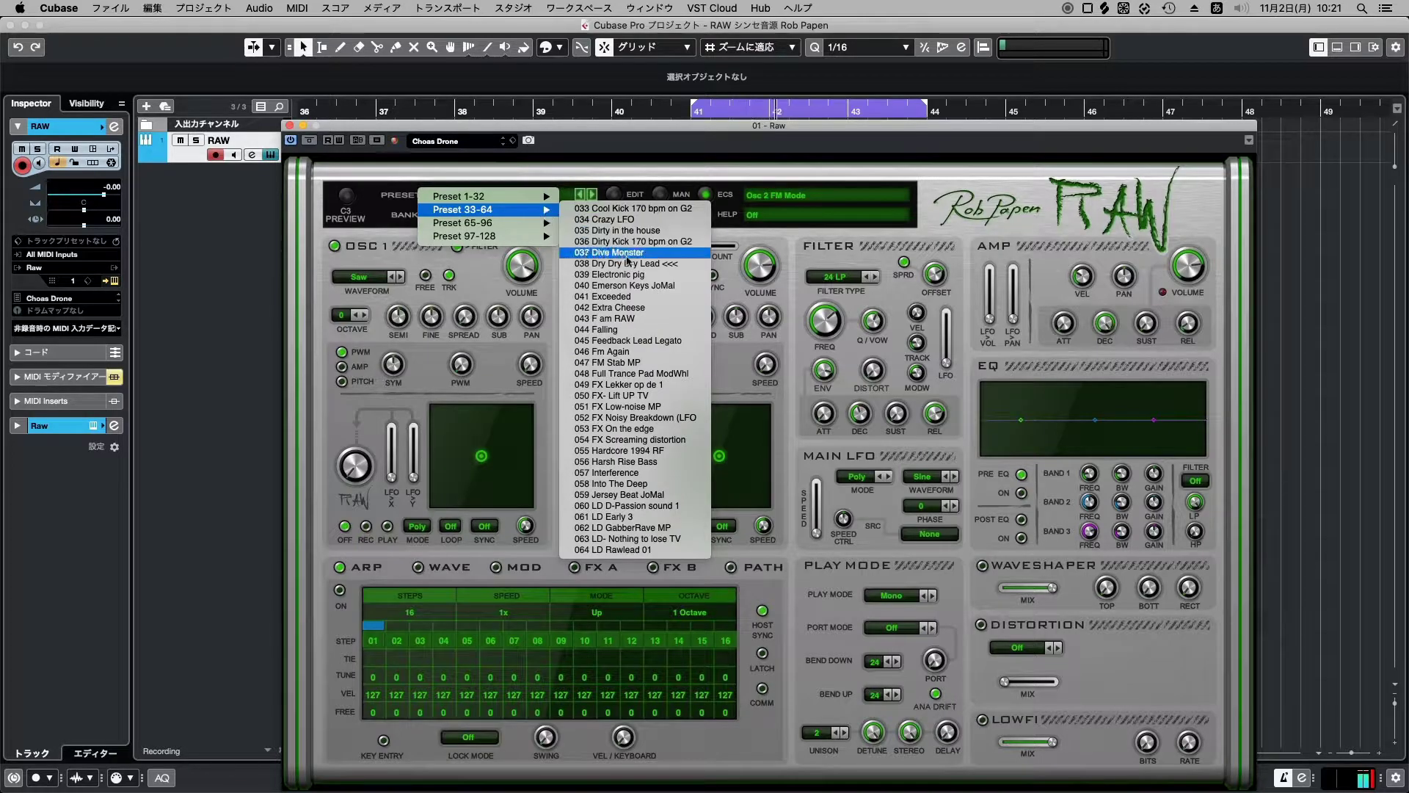
click(661, 276)
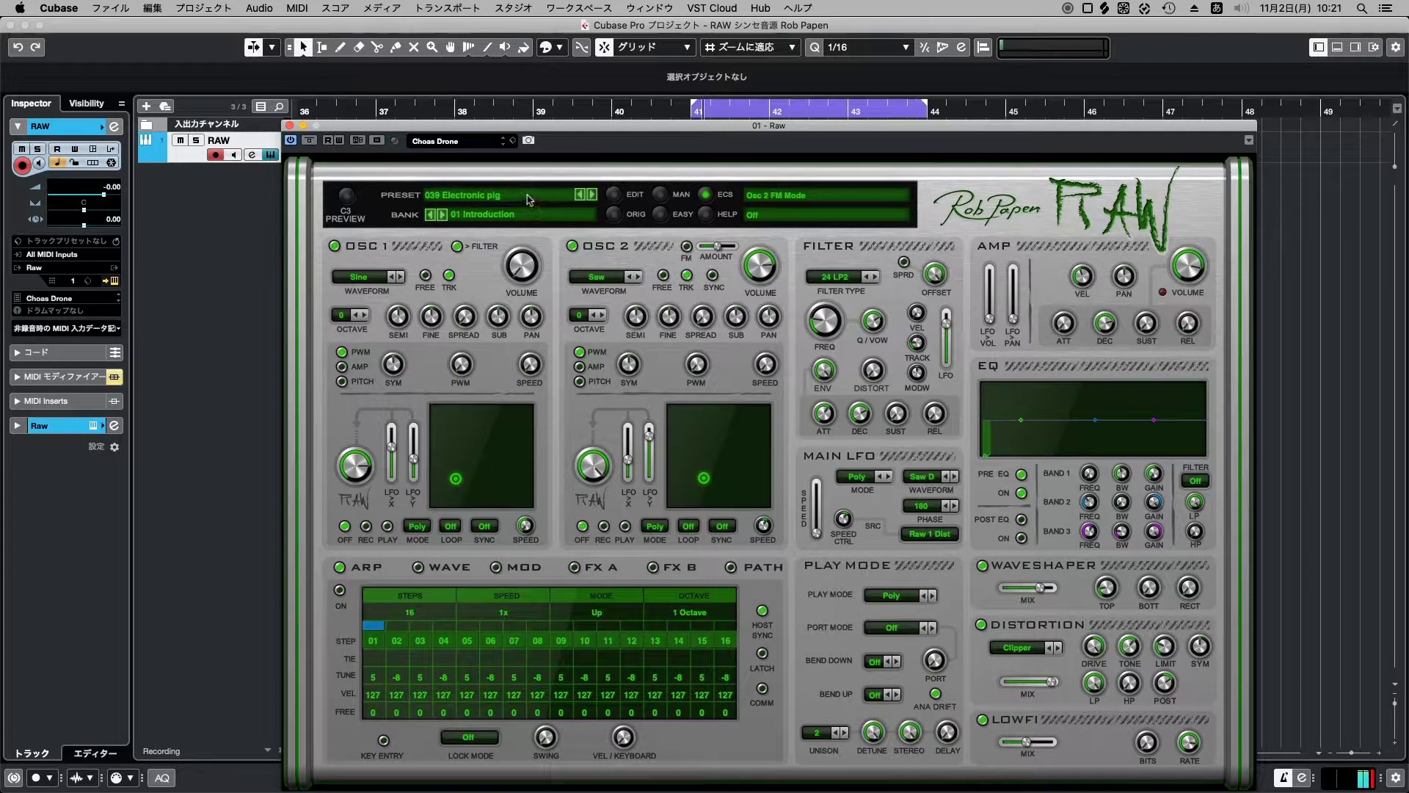
click(530, 199)
mouse_move(547, 210)
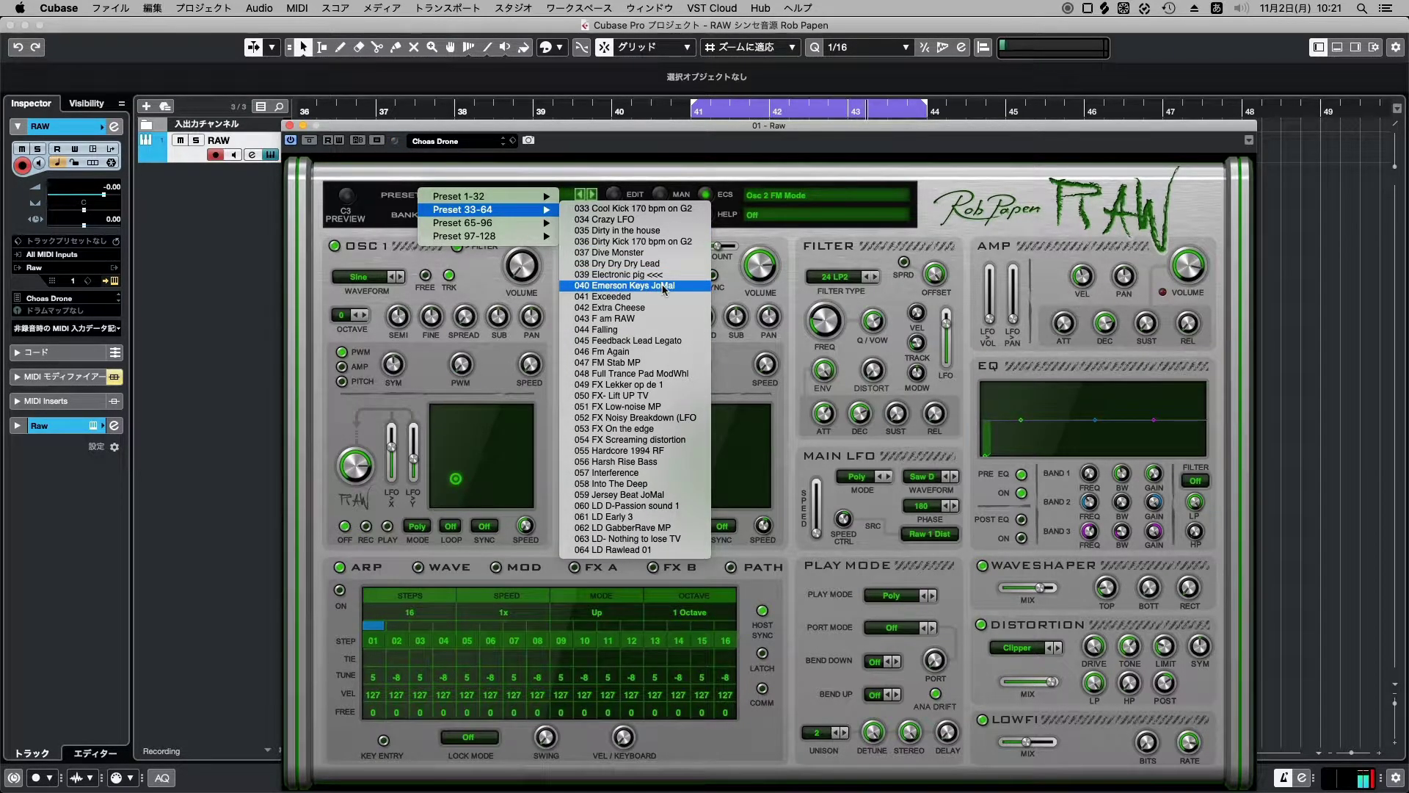
click(665, 286)
Audition the preset 041 Exceeded from the 33-64 group of the 01 Introduction bank.
click(528, 200)
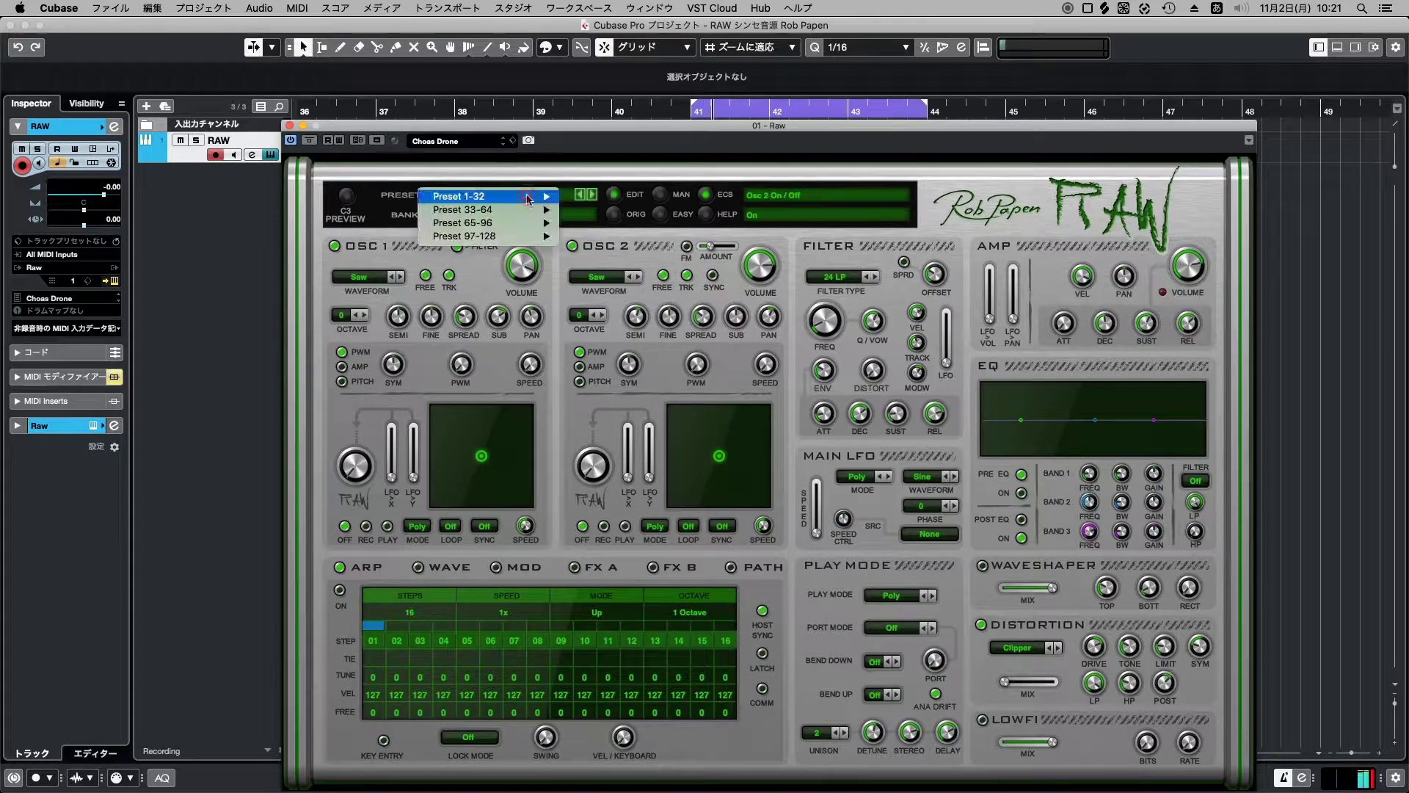
mouse_move(546, 209)
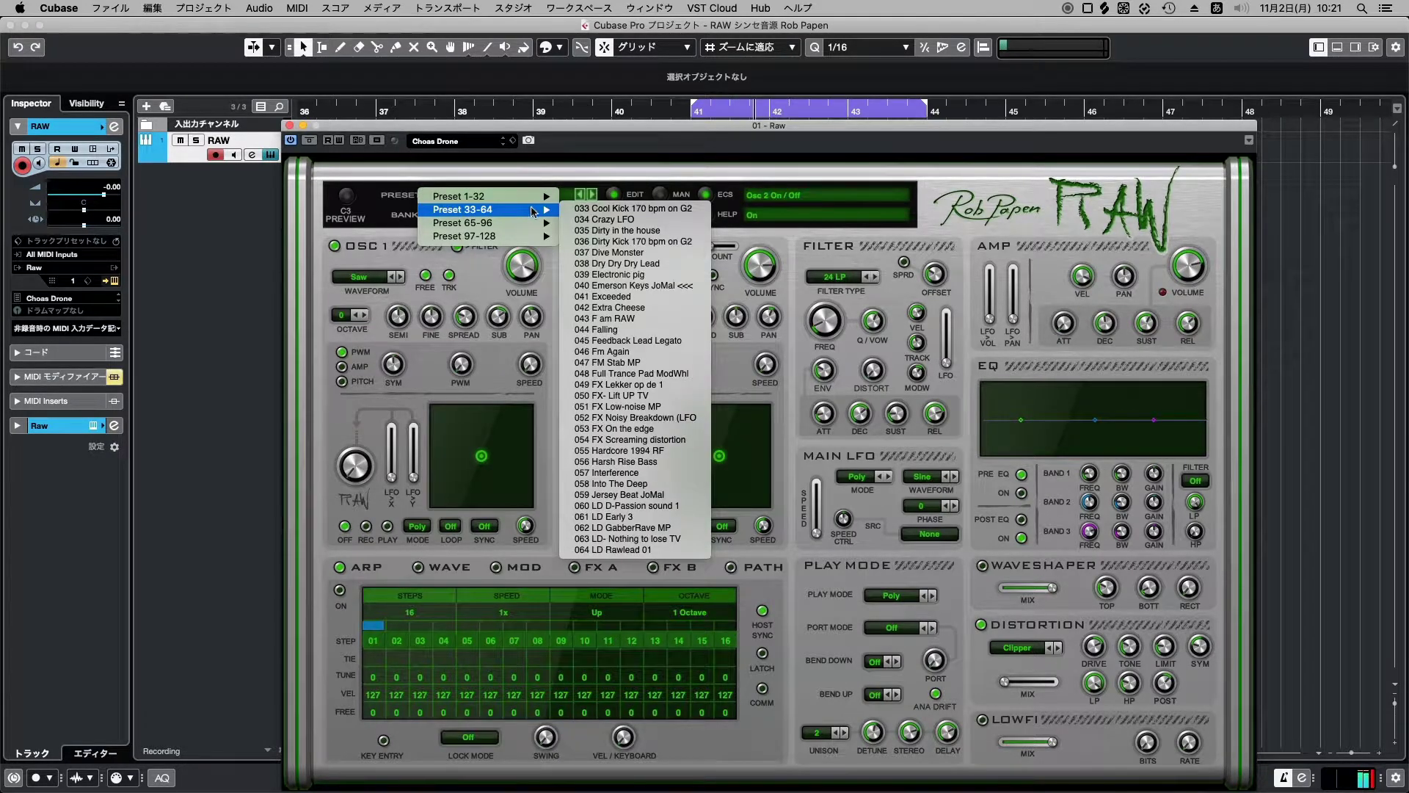
click(626, 297)
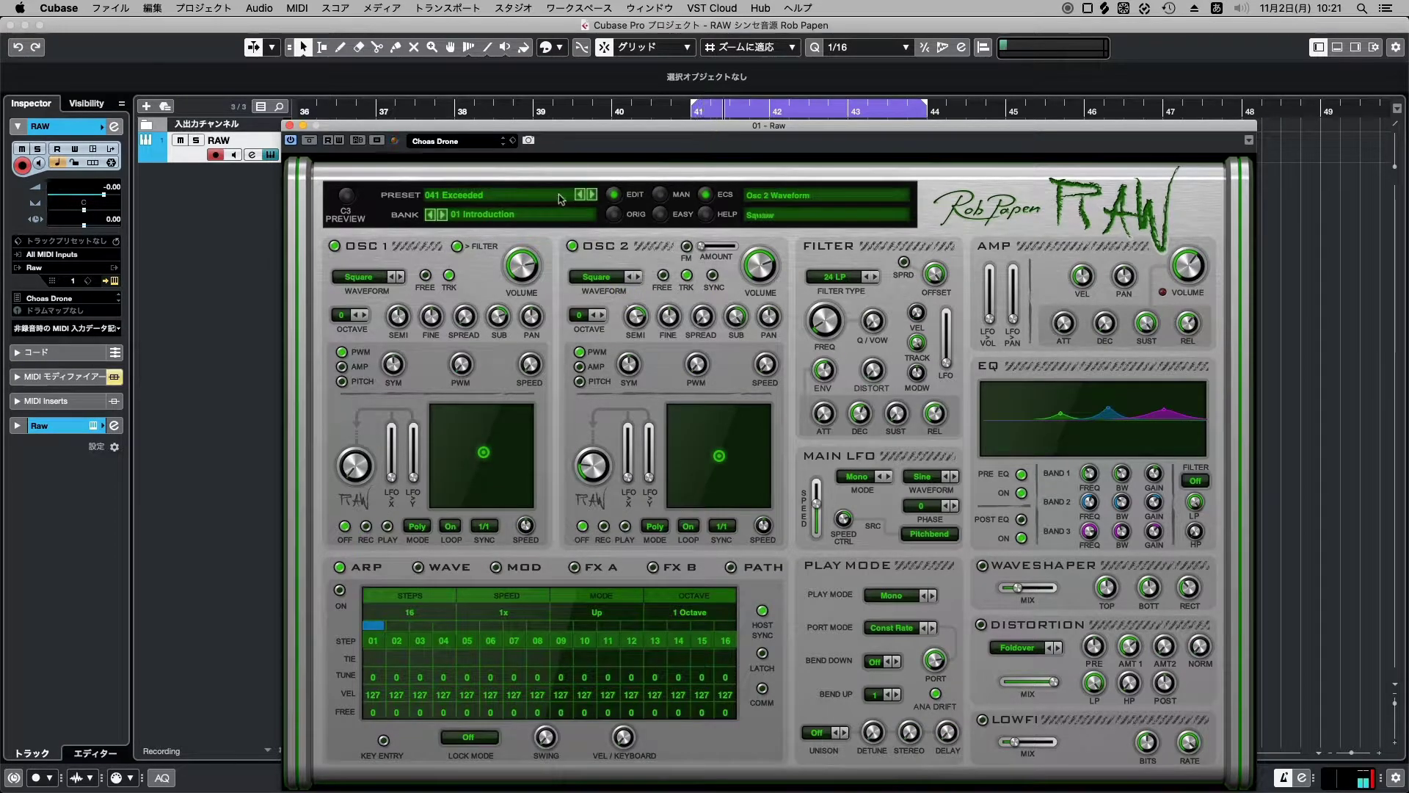
Audition the presets 042 Extra Cheese and 043 F am RAW from the 33-64 group in turn.
click(559, 200)
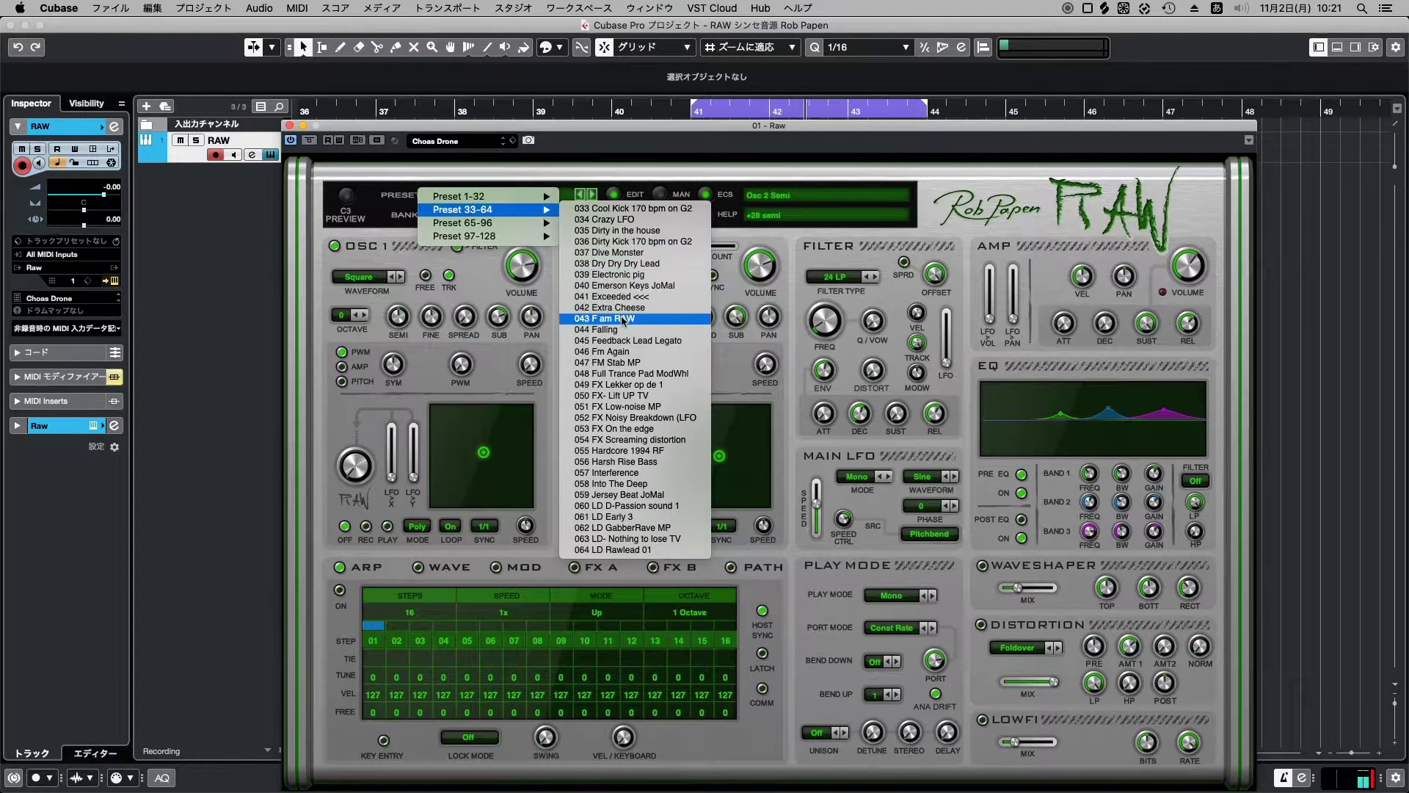
click(621, 309)
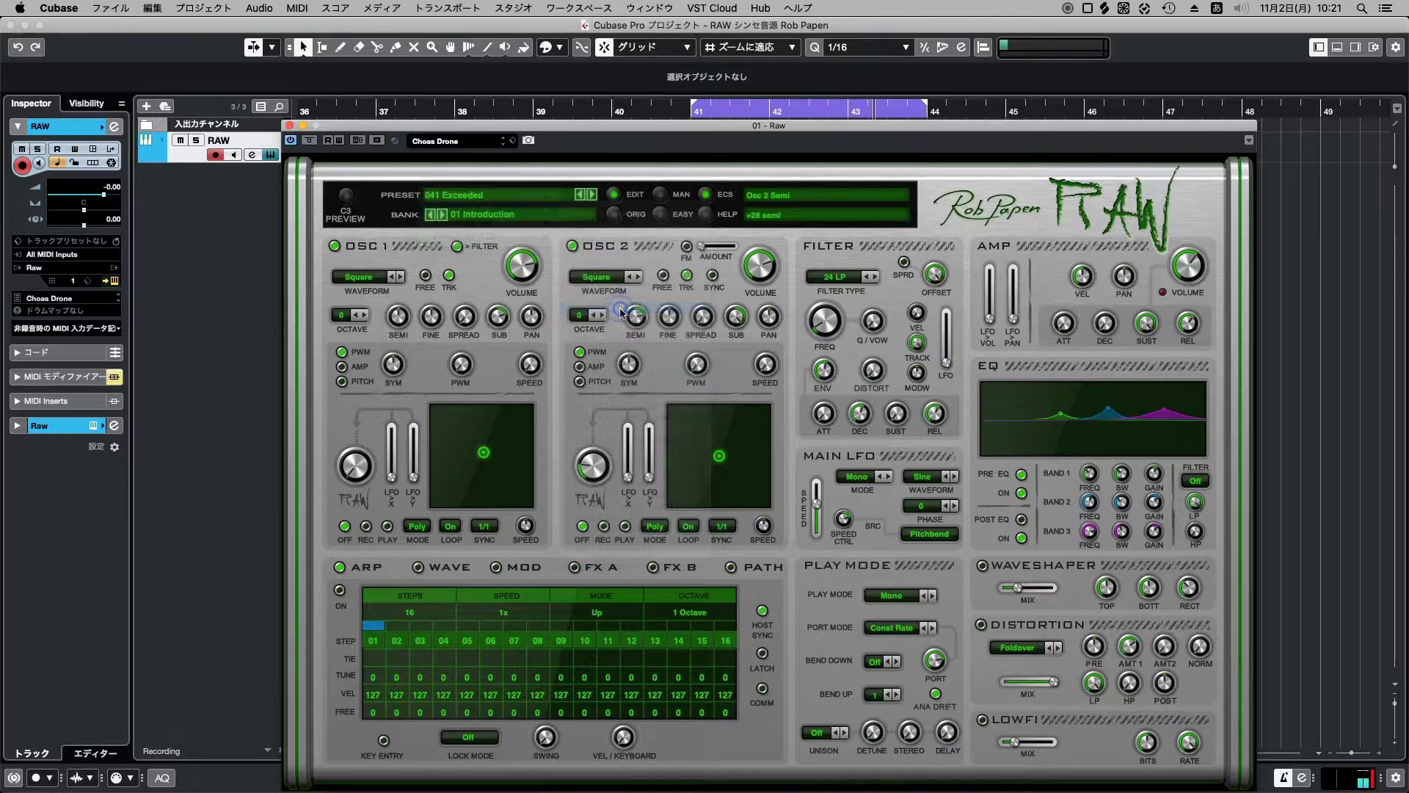
click(528, 196)
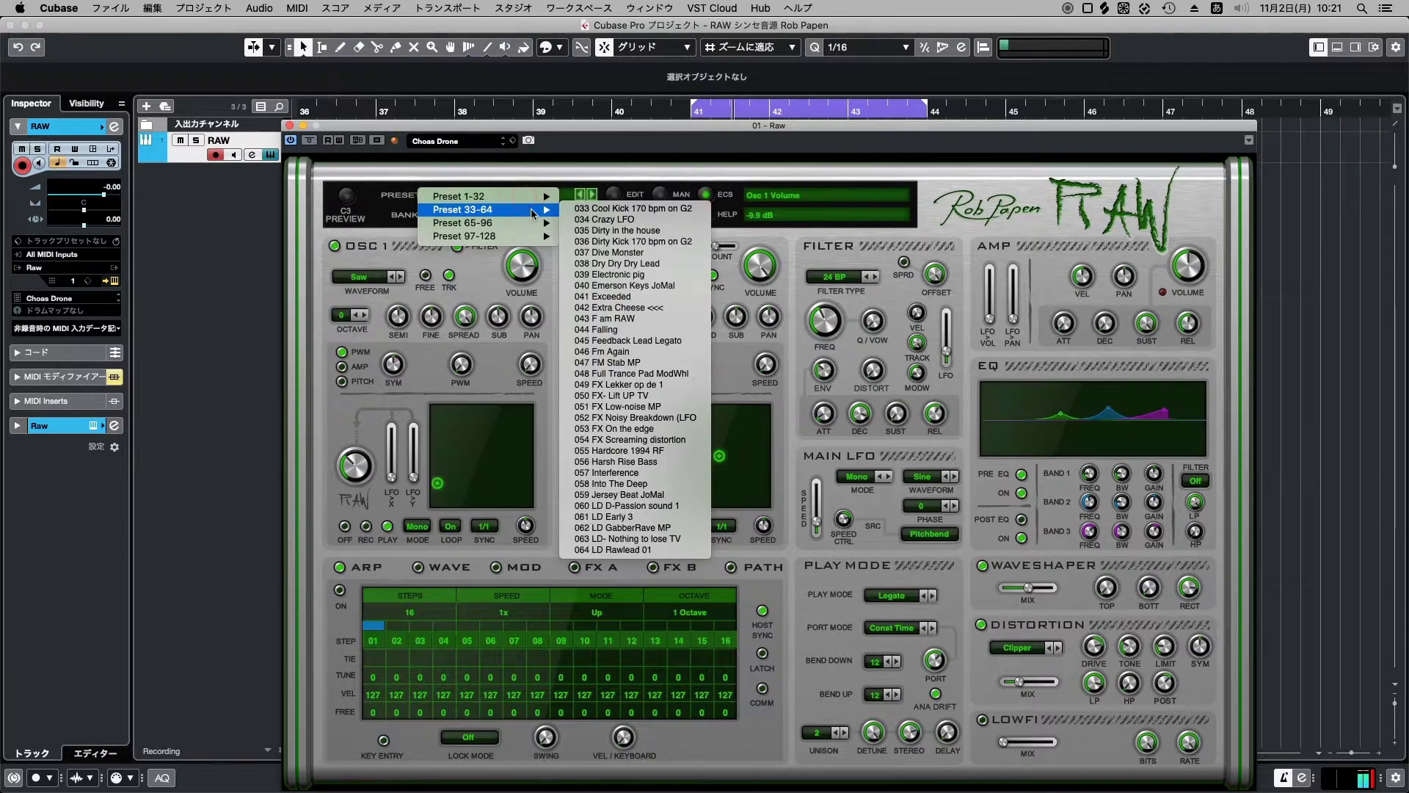
click(643, 318)
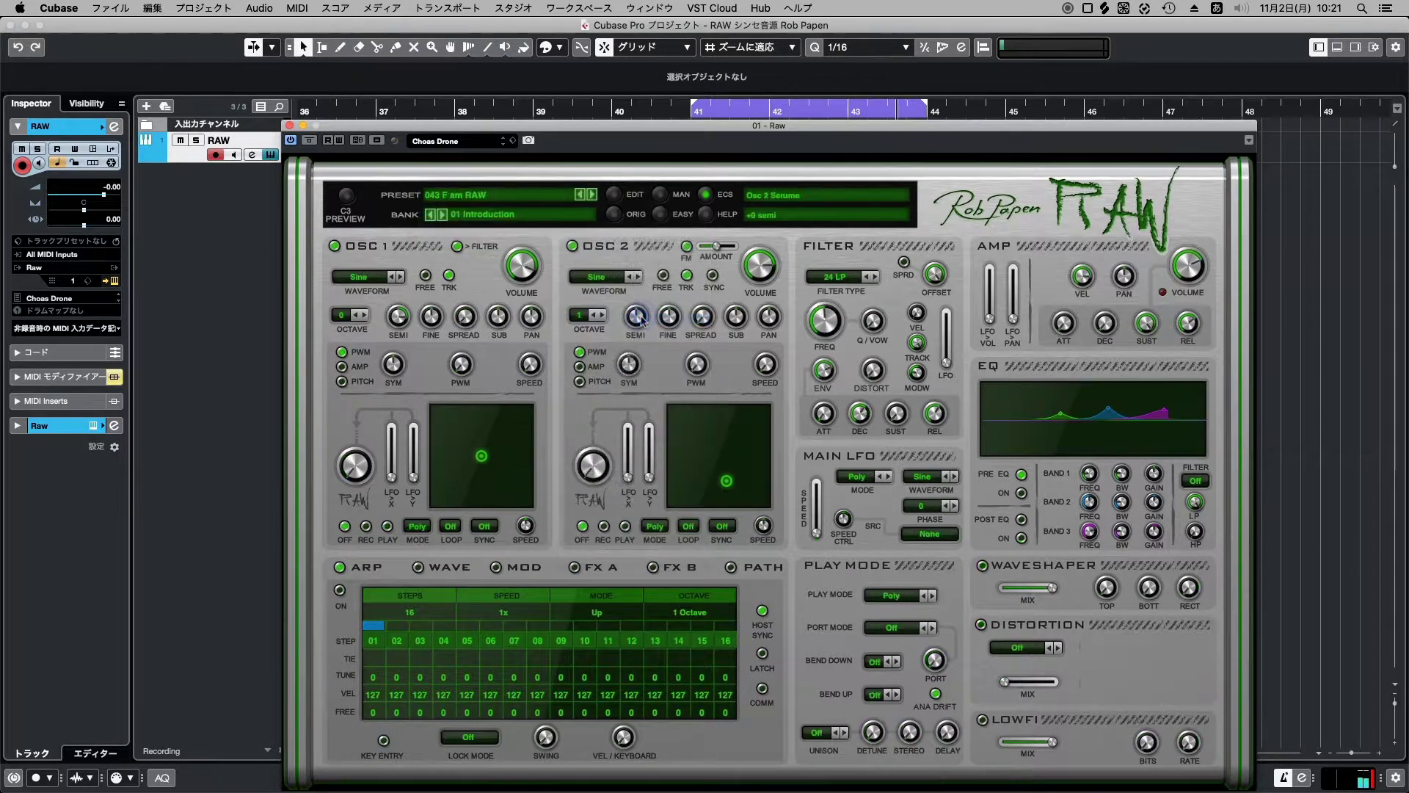
Audition the presets 044 Falling and 045 Feedback Lead Legato one after the other.
click(527, 196)
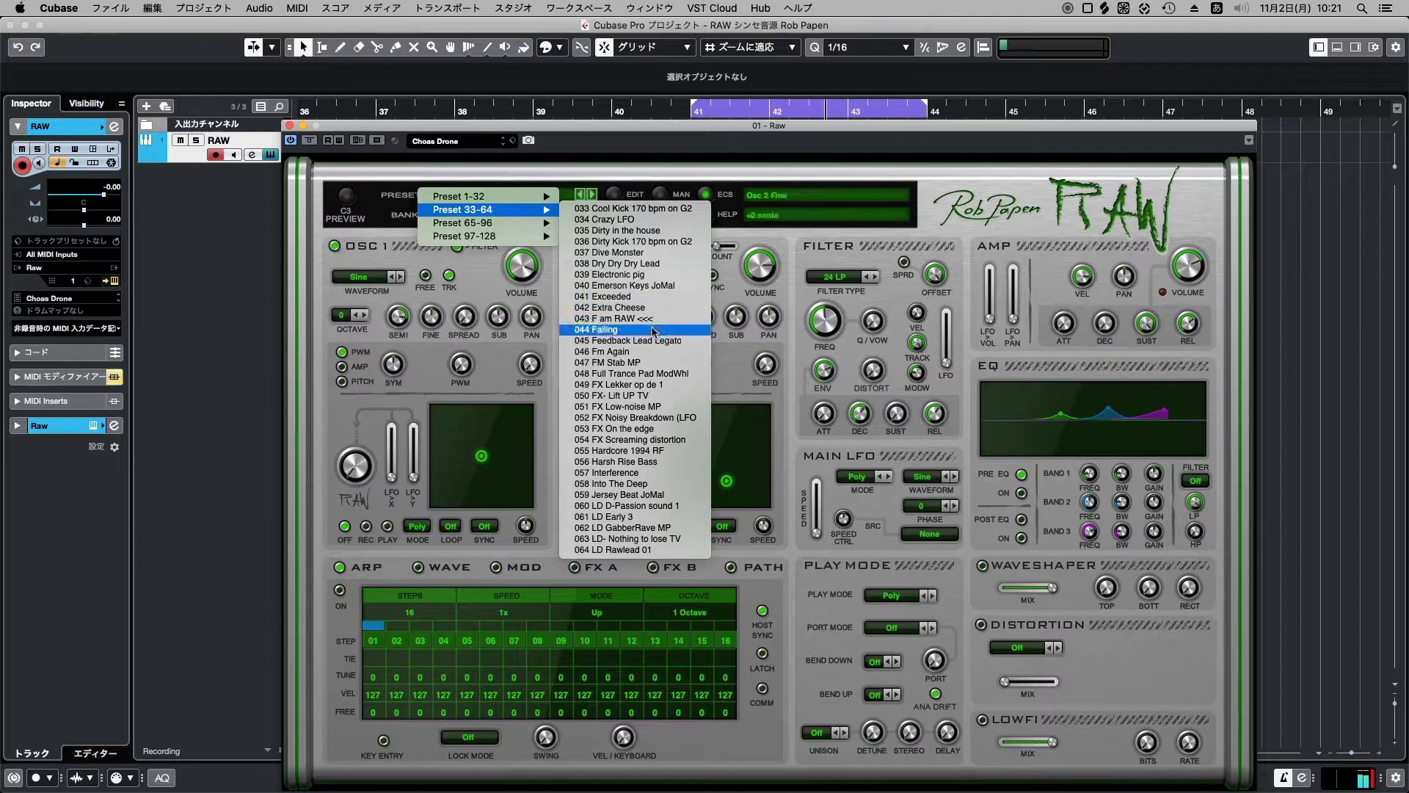
click(636, 332)
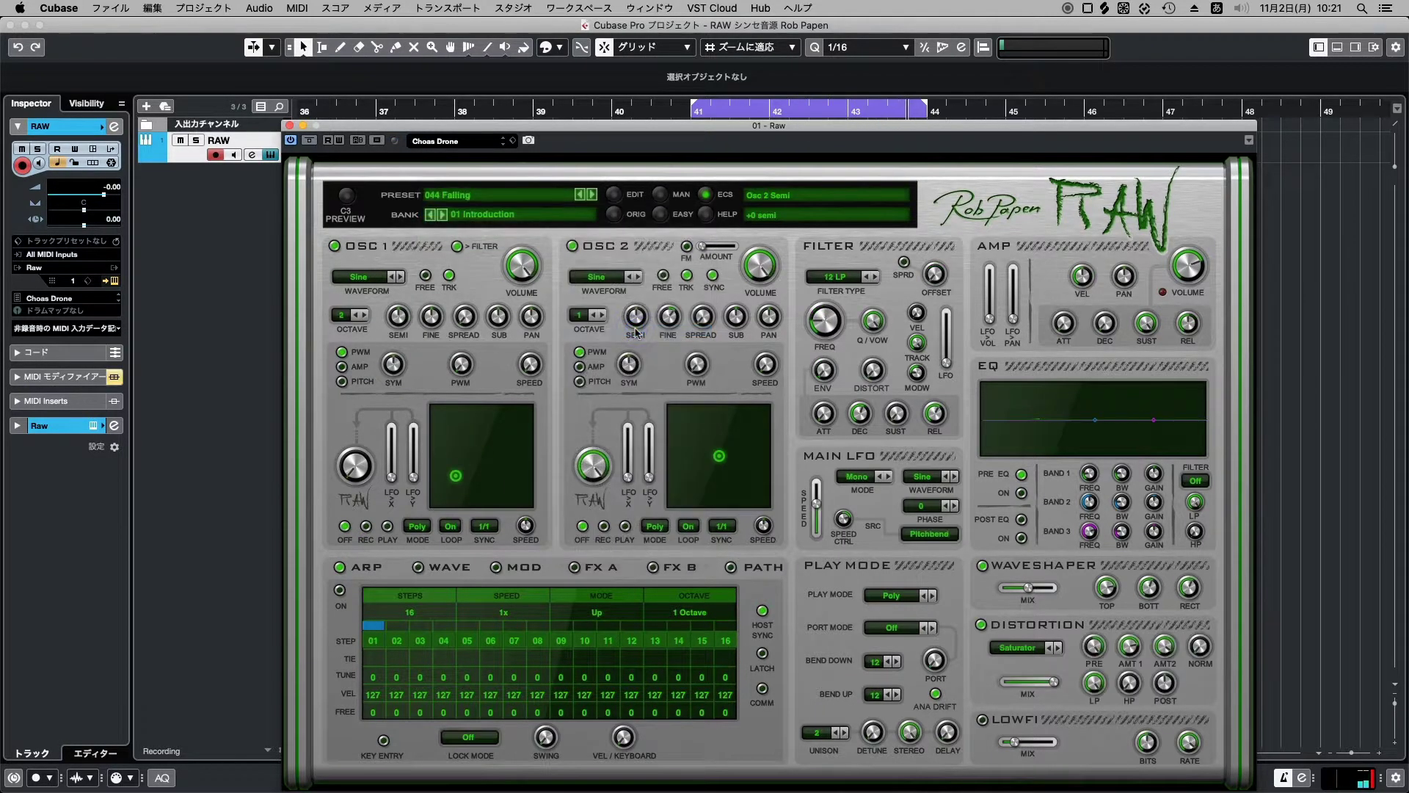
click(538, 197)
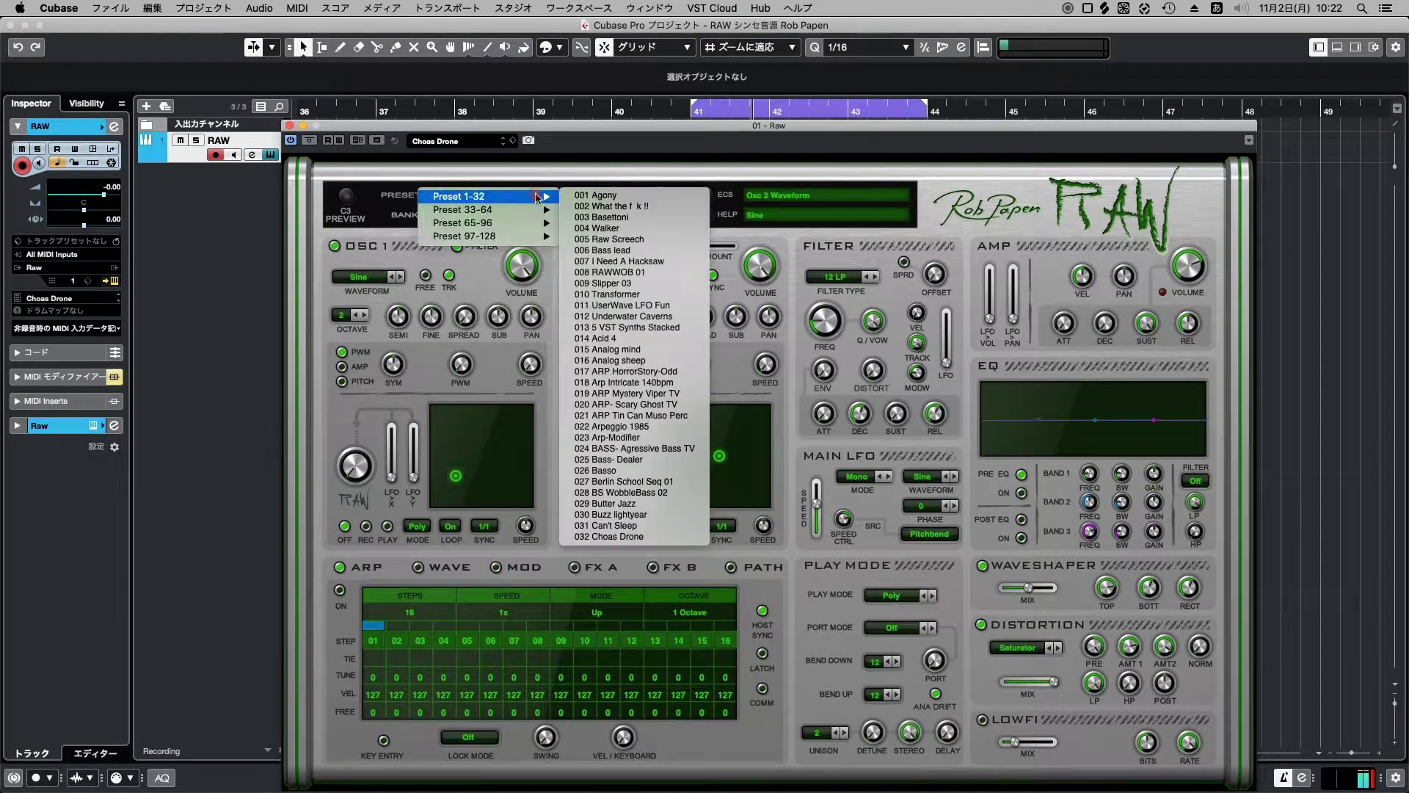
mouse_move(481, 209)
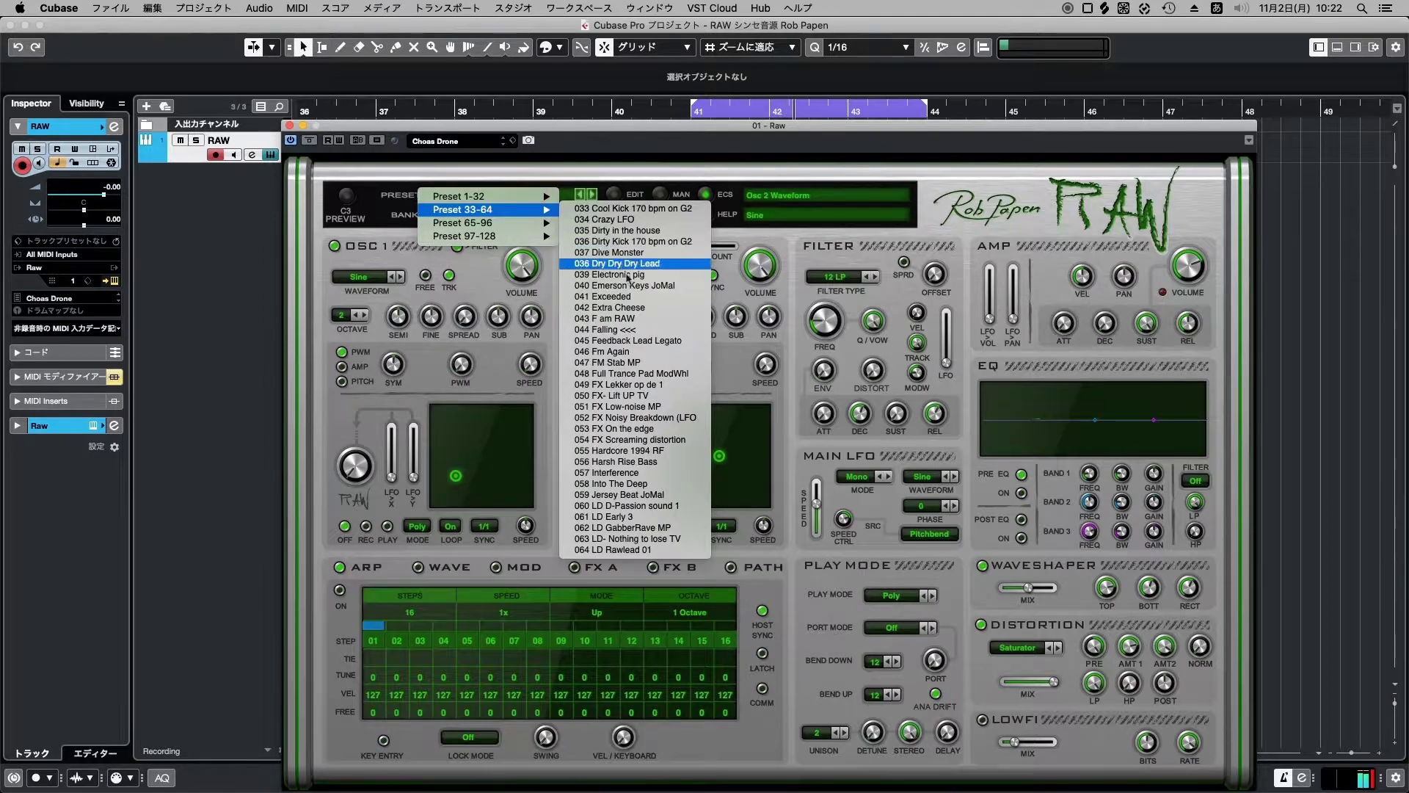
click(650, 342)
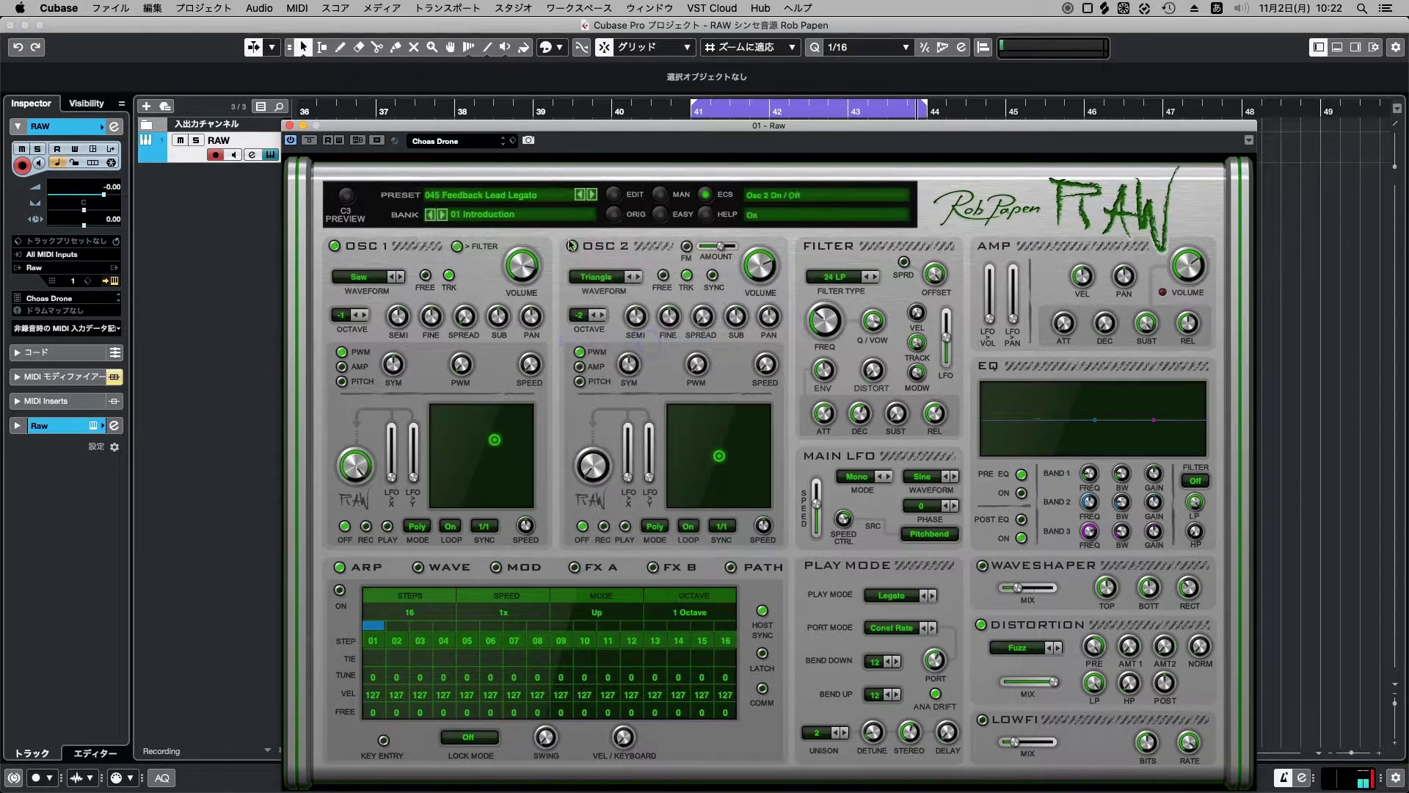
Audition the FM presets 046 Fm Again and 047 FM Stab MP from the 33-64 group.
click(543, 198)
mouse_move(546, 209)
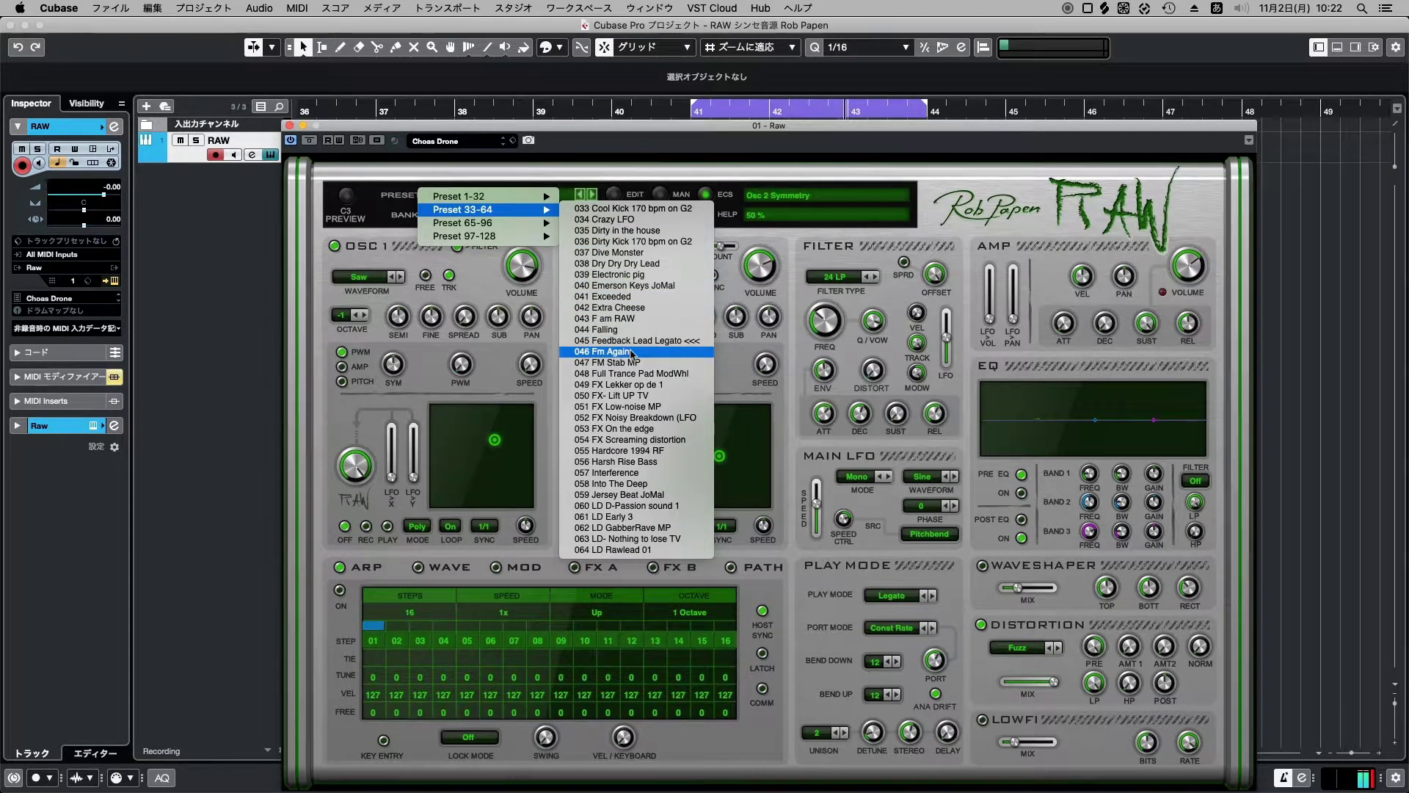
click(632, 352)
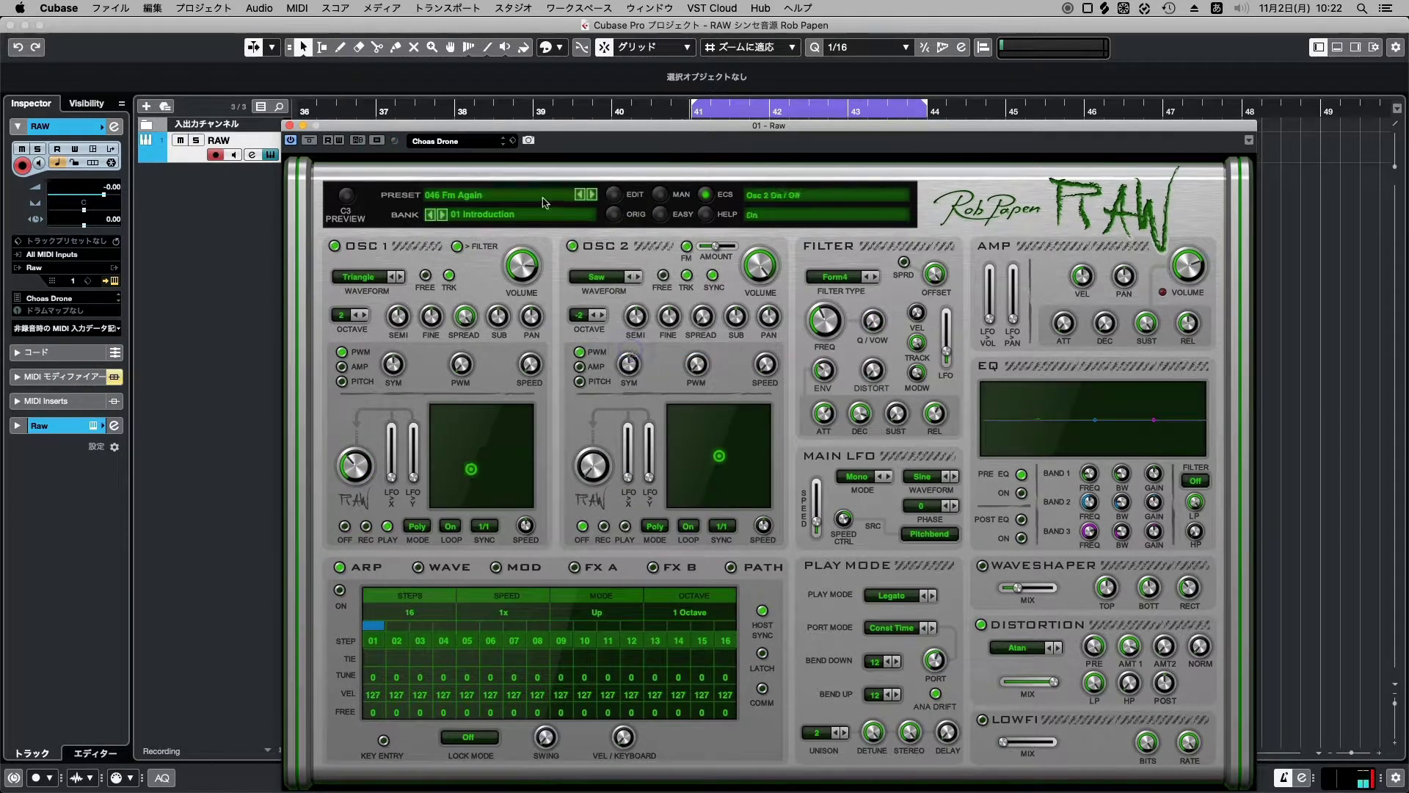
click(543, 198)
mouse_move(484, 210)
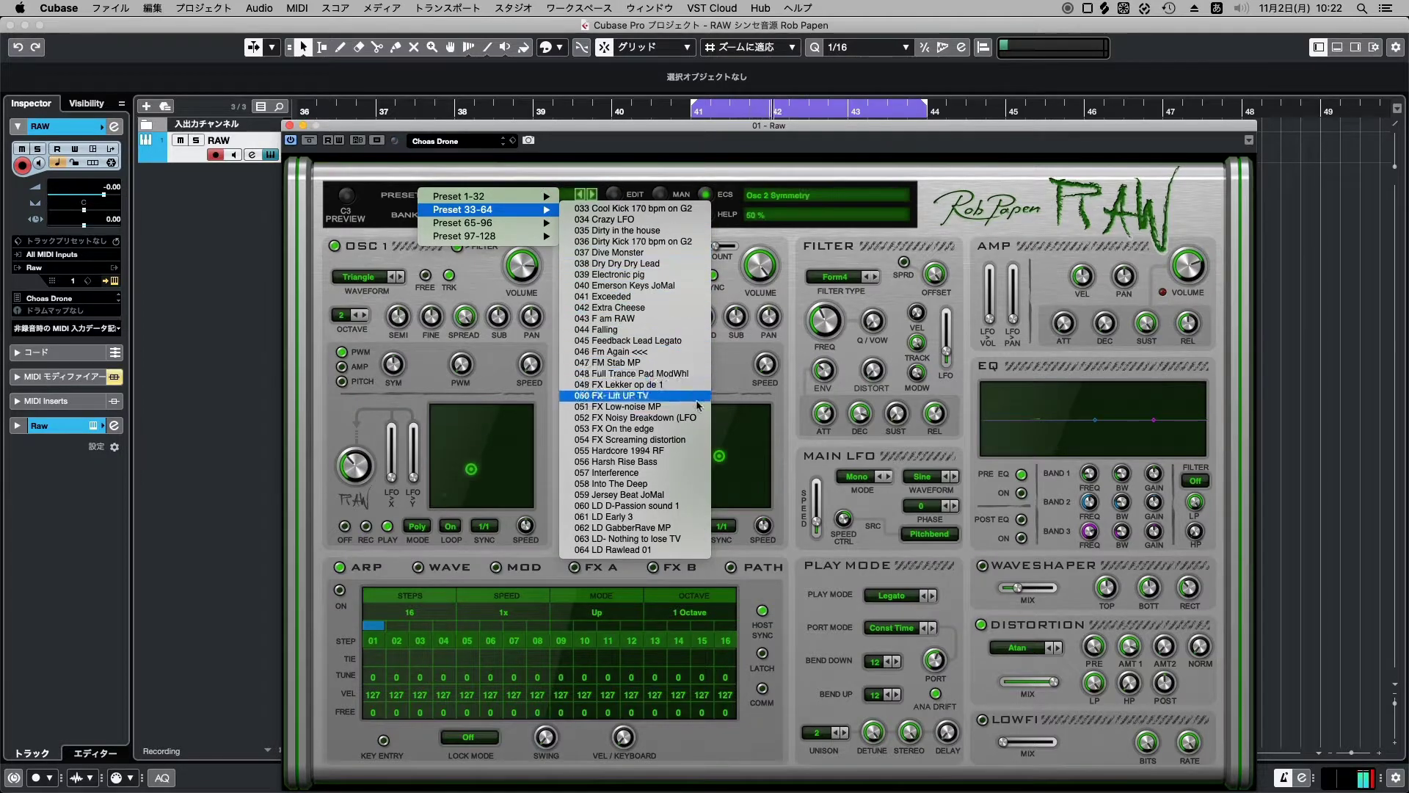
click(641, 364)
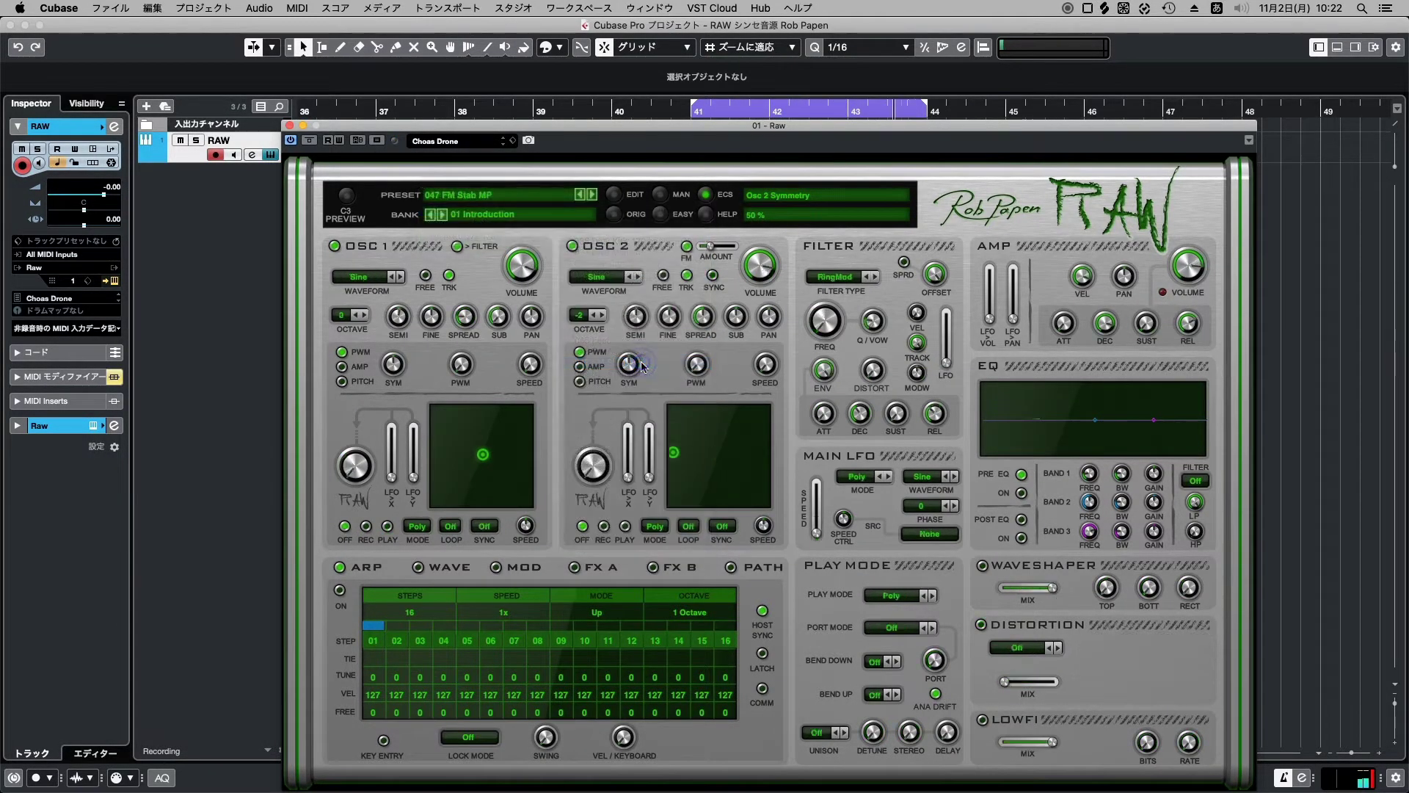
Audition the presets 048 Full Trance Pad ModWhl and 049 FX Lekker op de 1 in turn.
click(539, 202)
mouse_move(538, 211)
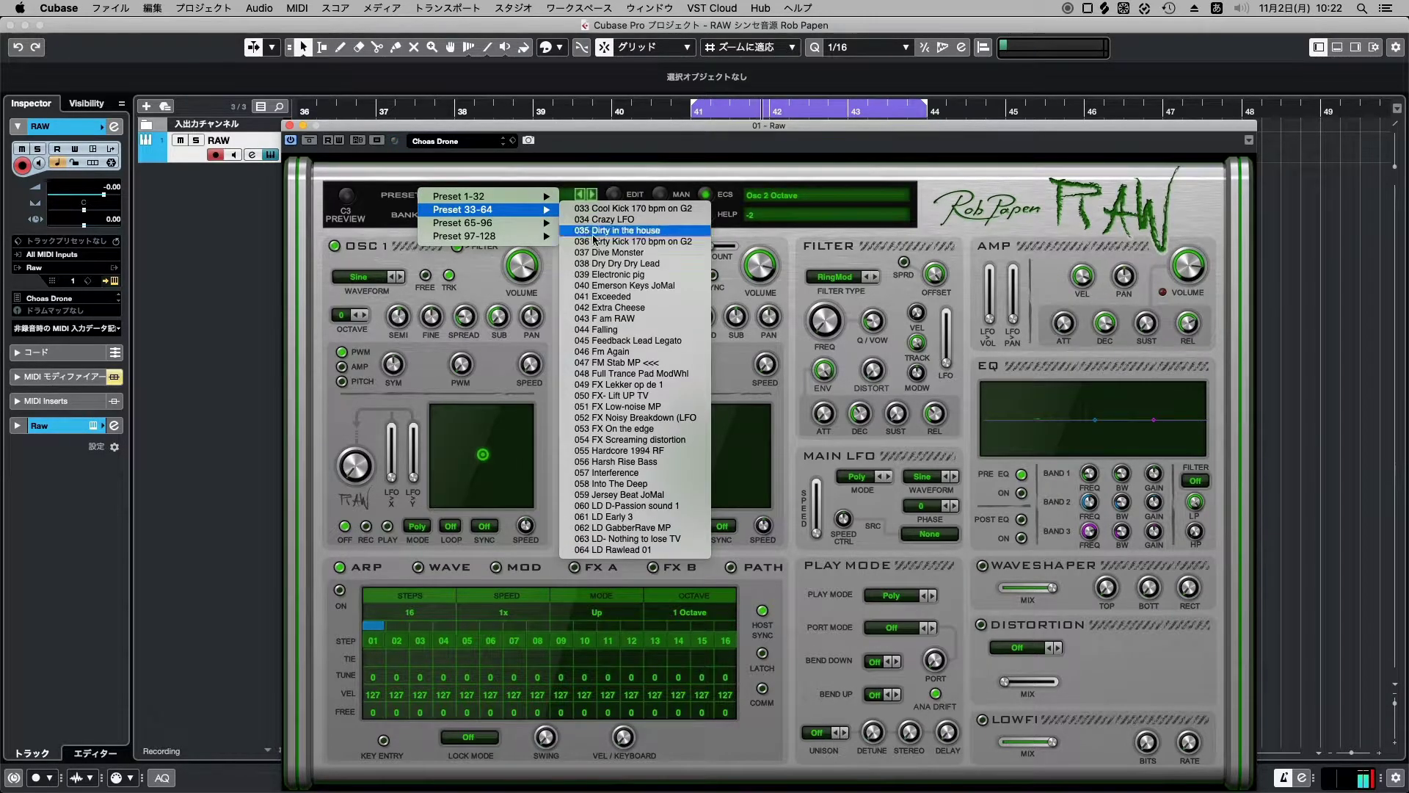
click(679, 373)
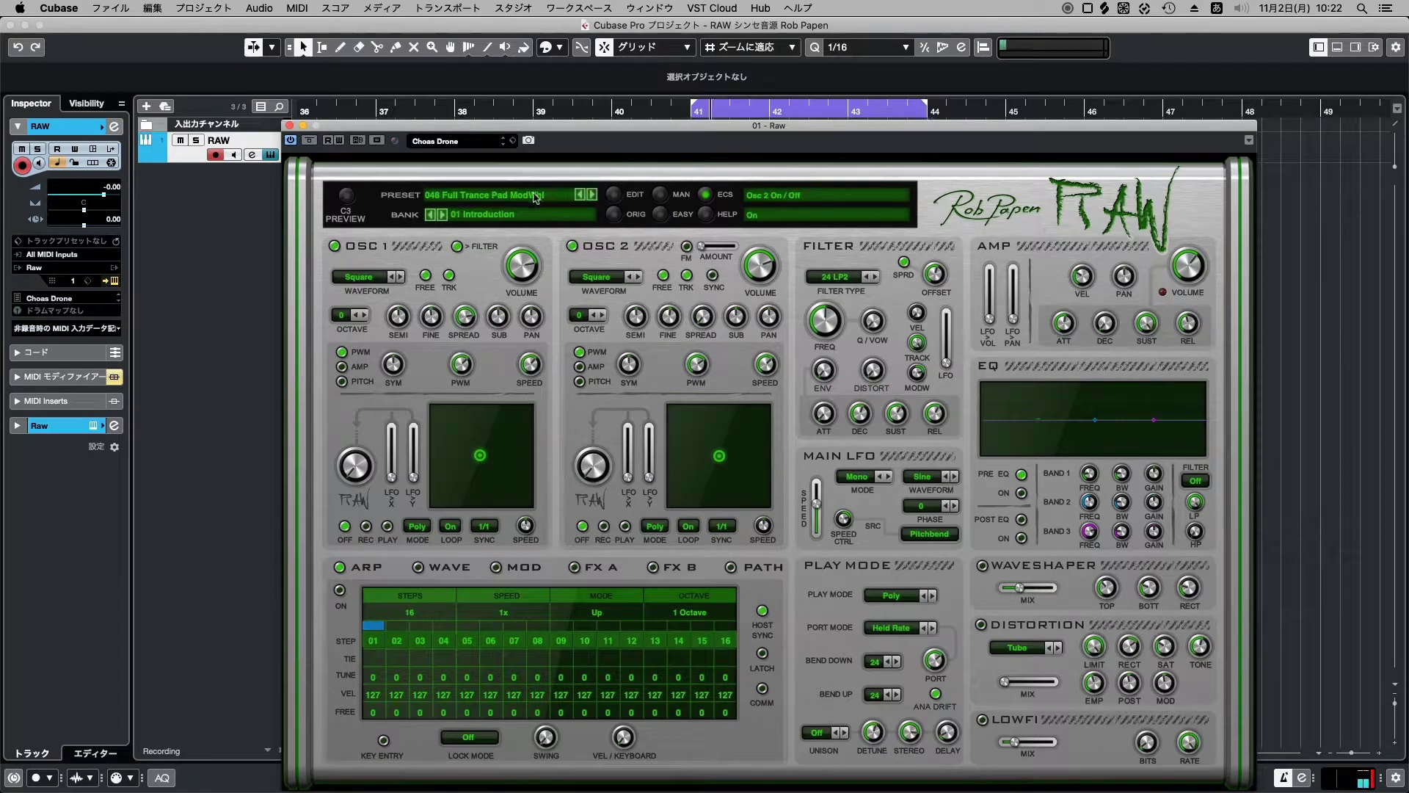
click(536, 197)
mouse_move(514, 210)
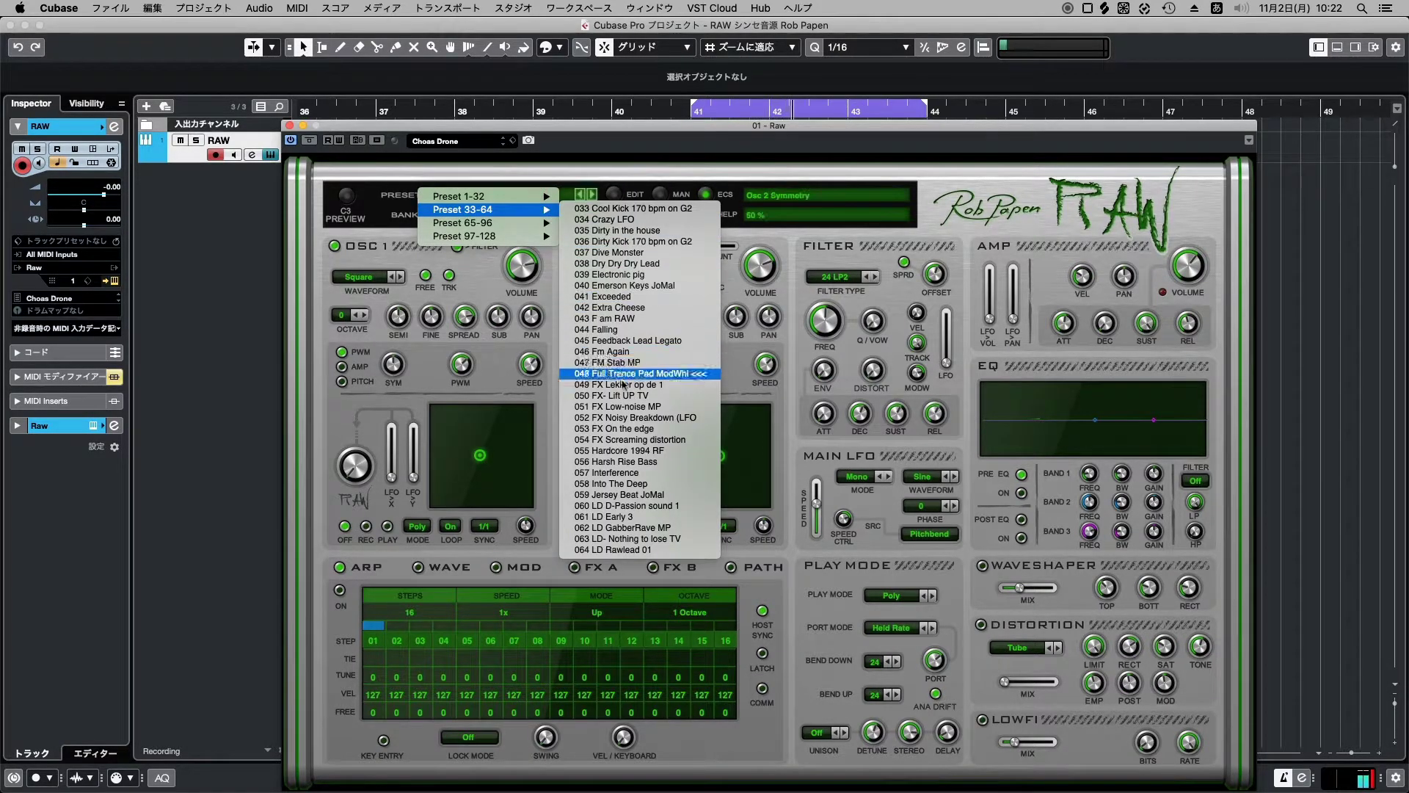
click(621, 384)
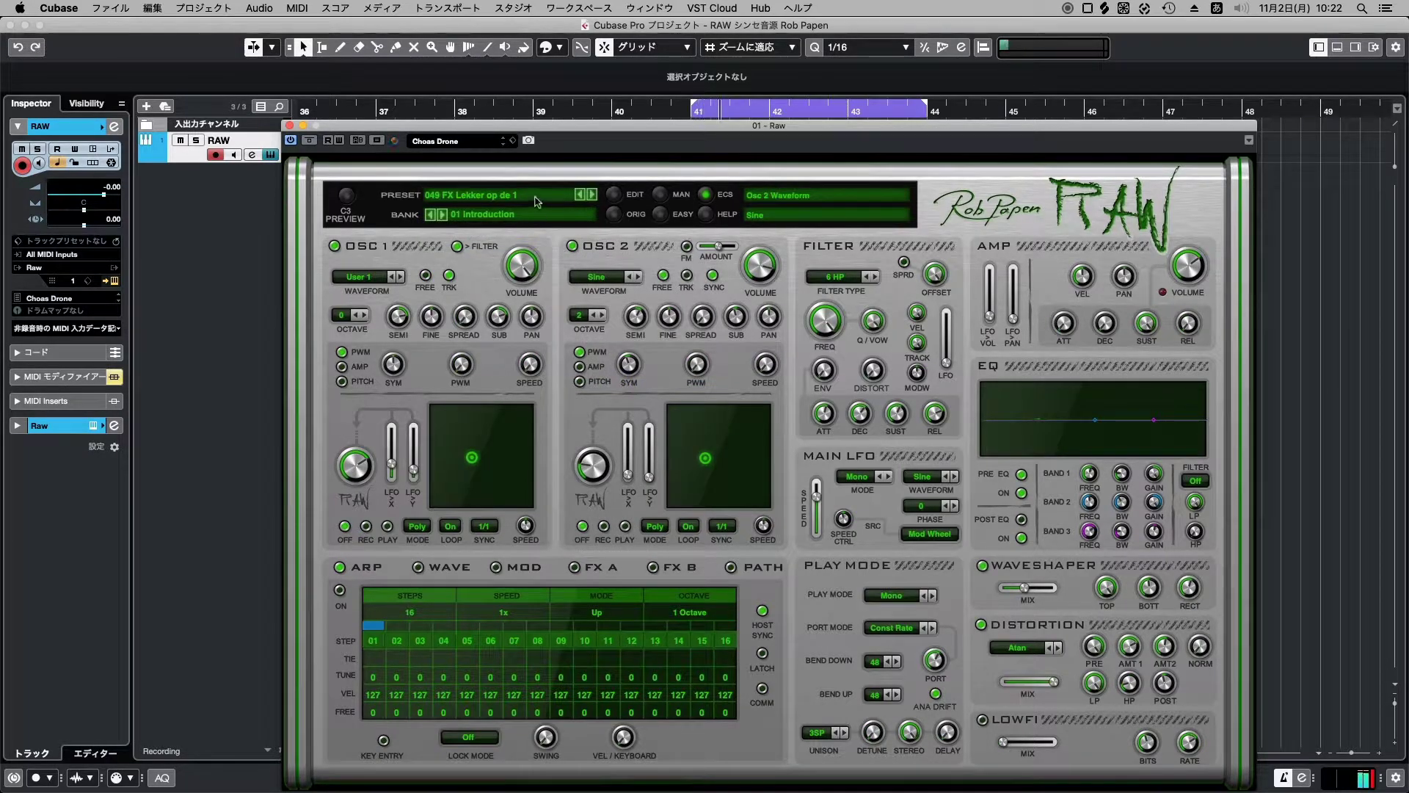
Audition the effect presets 050 FX- Lift UP TV and 051 FX Low-noise MP one after the other.
click(536, 199)
mouse_move(484, 209)
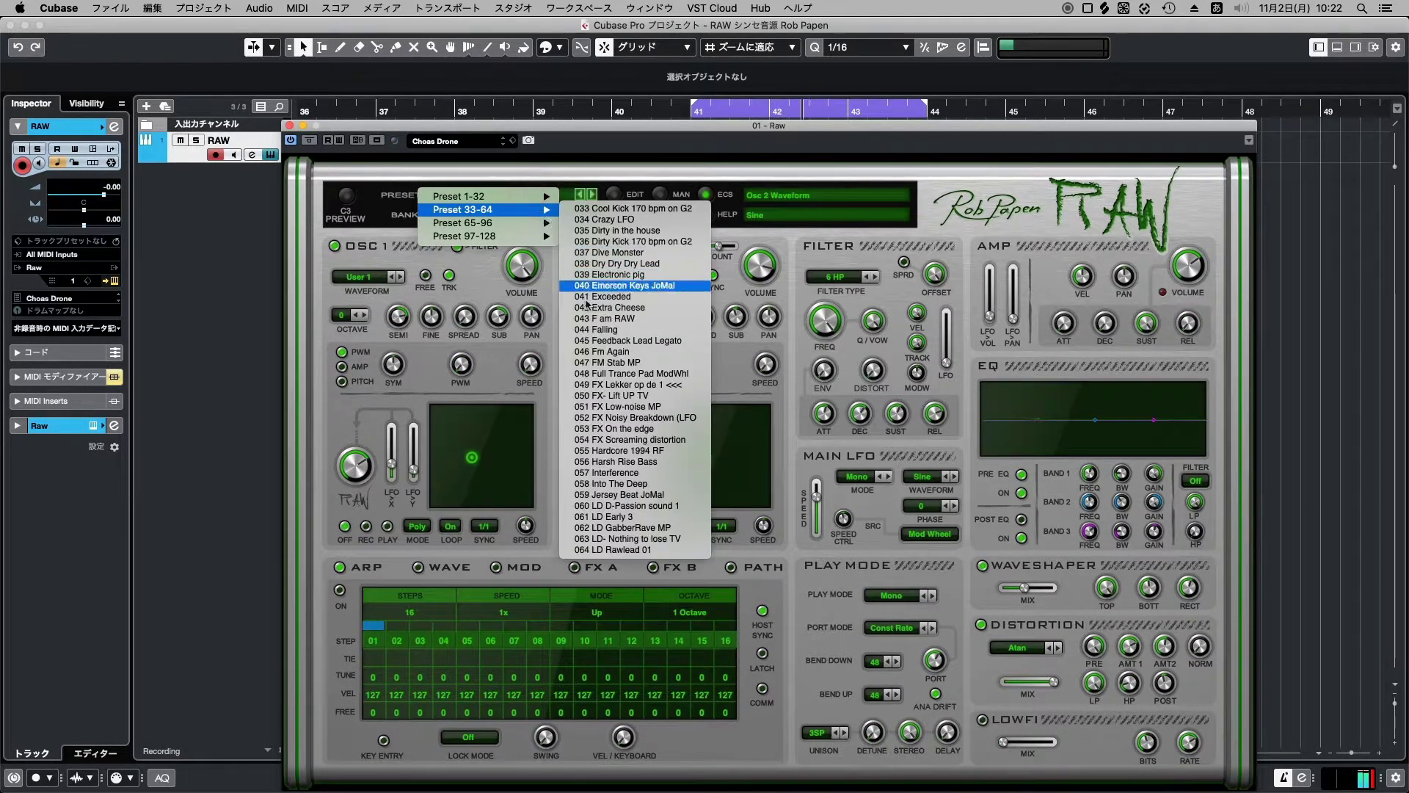
click(620, 396)
click(526, 200)
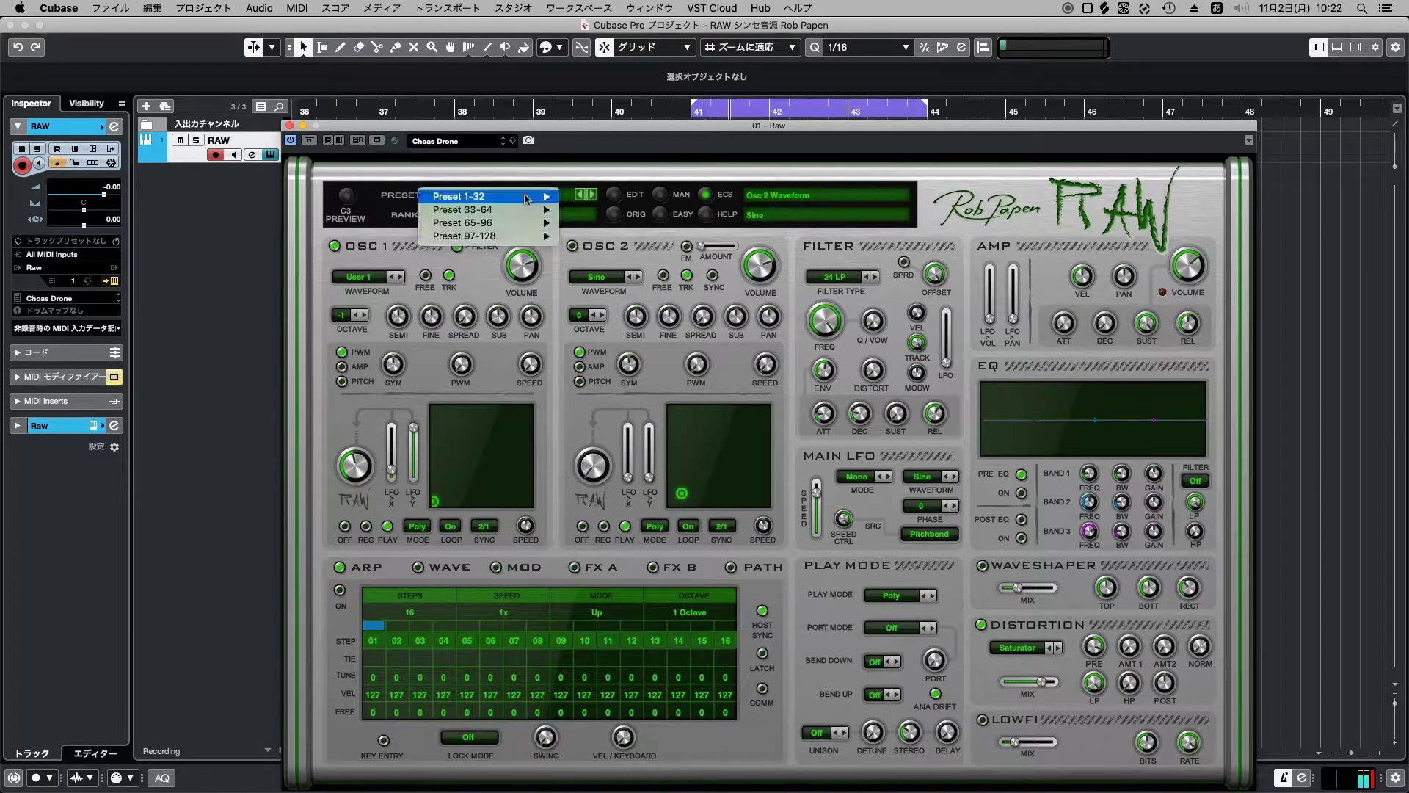
mouse_move(485, 209)
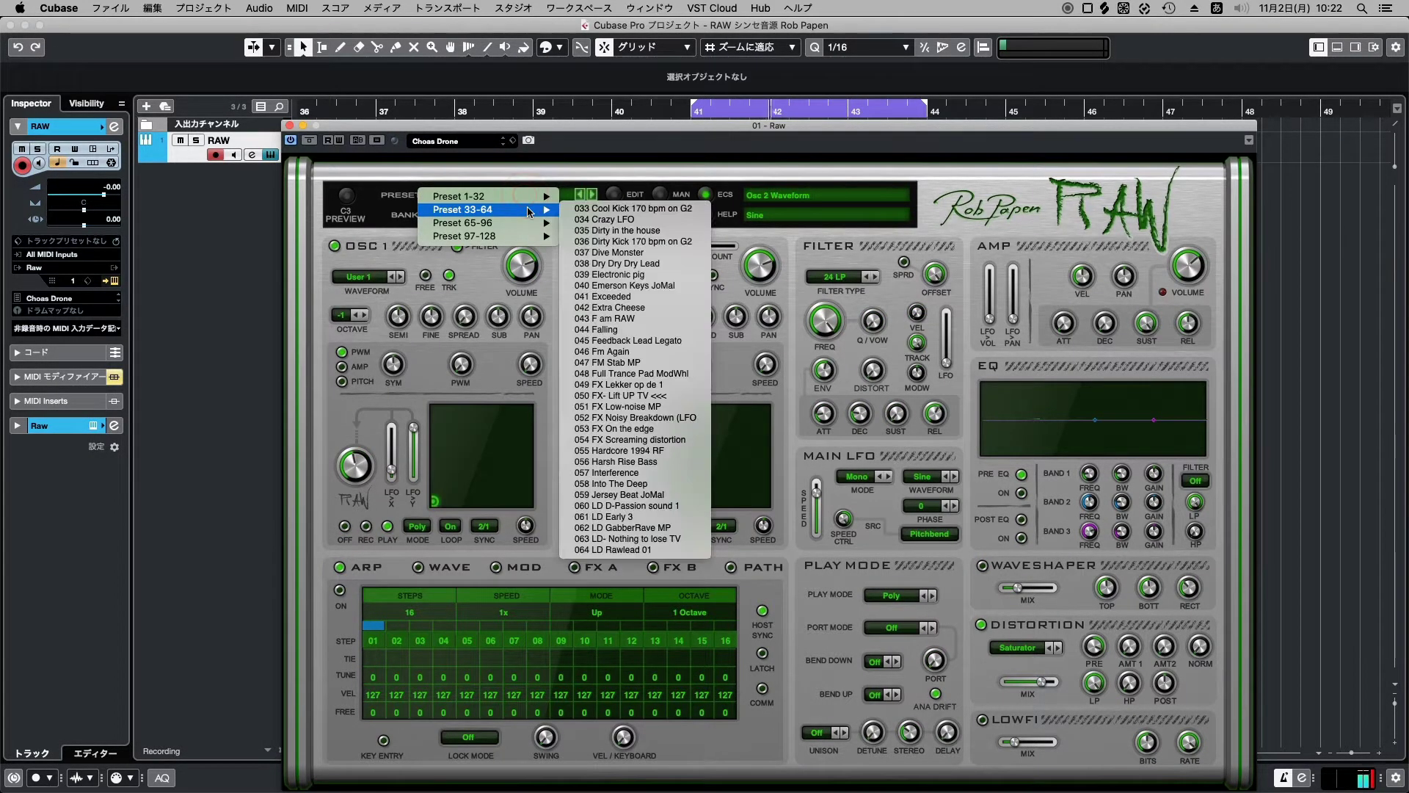
click(649, 407)
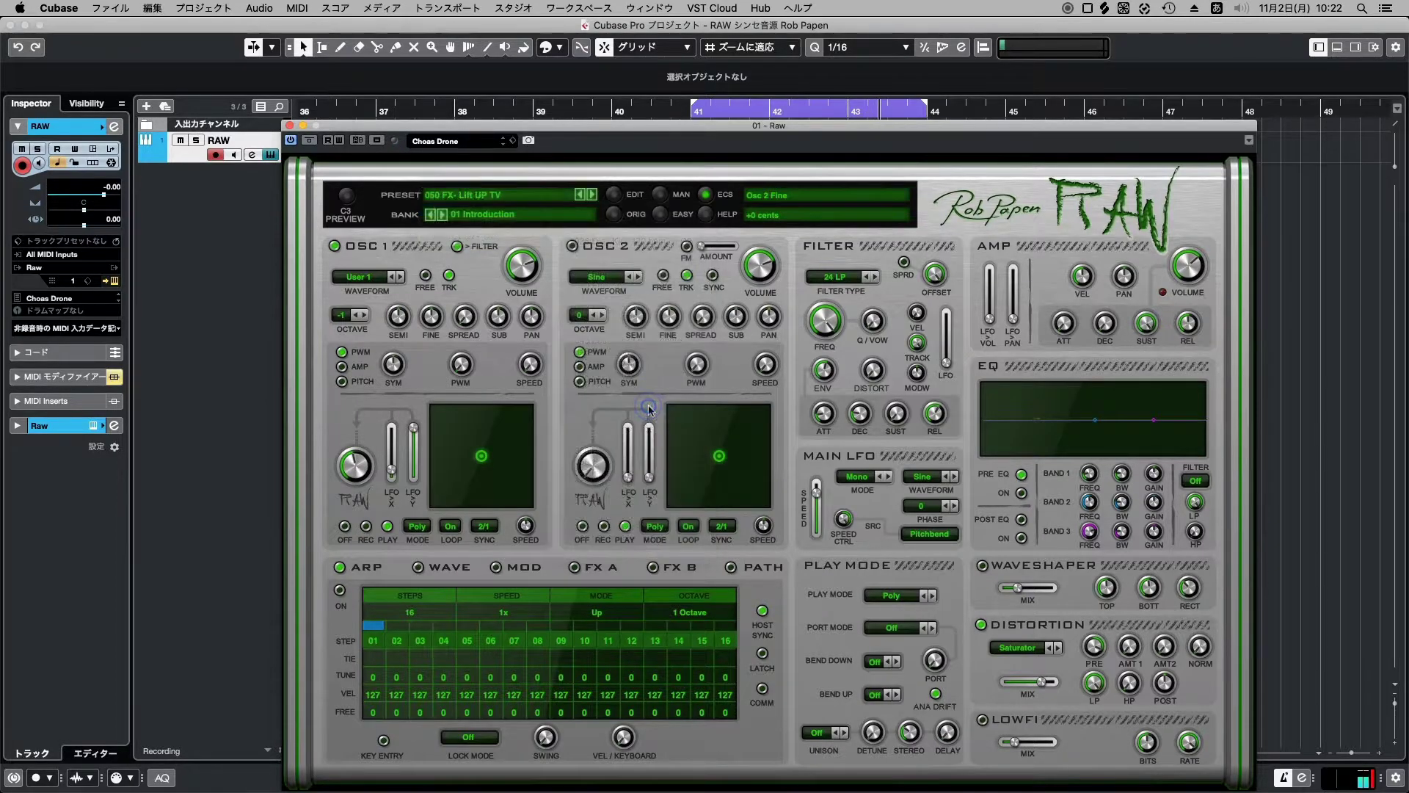
Audition the effect presets 052 FX Noisy Breakdown (LFO and 053 FX On the edge in turn.
click(543, 208)
mouse_move(543, 209)
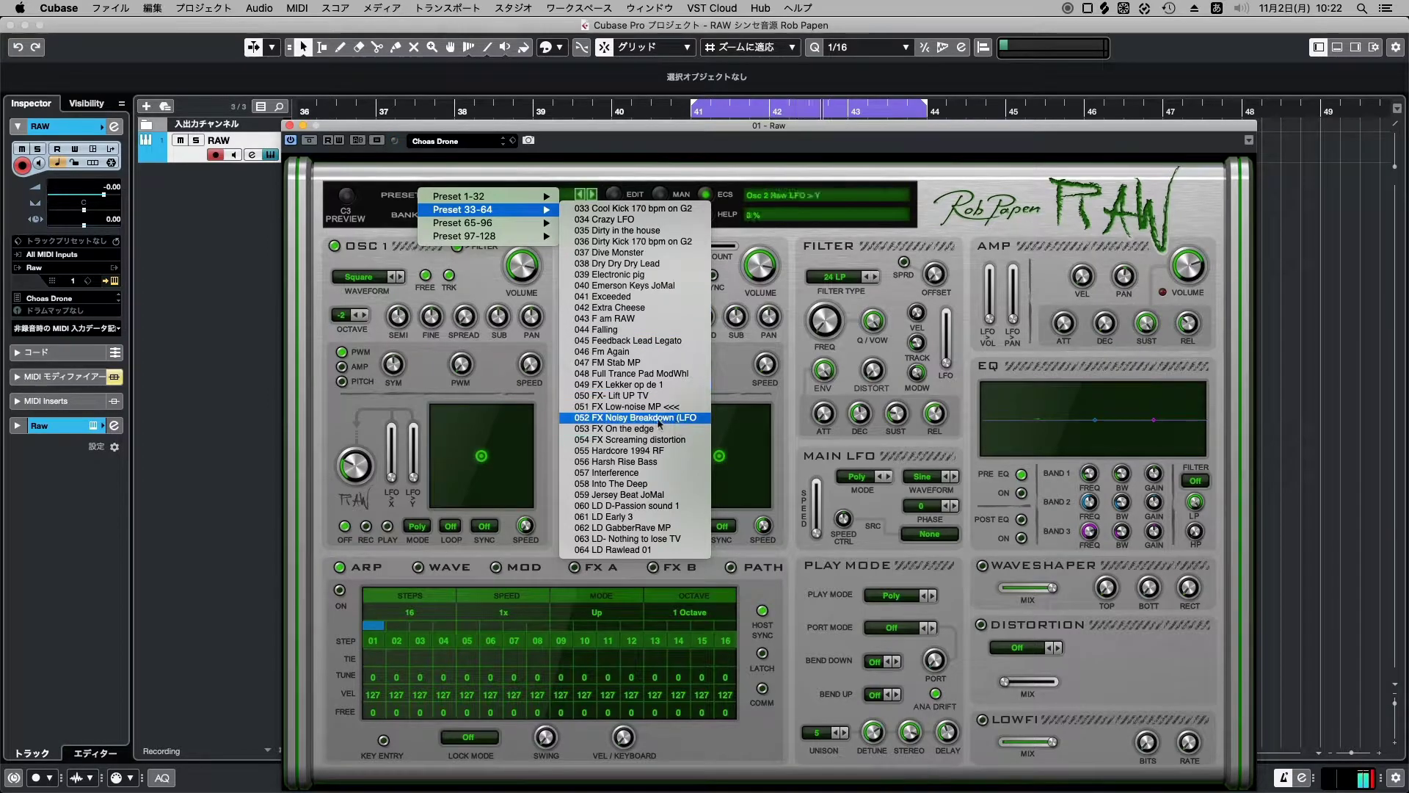
click(658, 422)
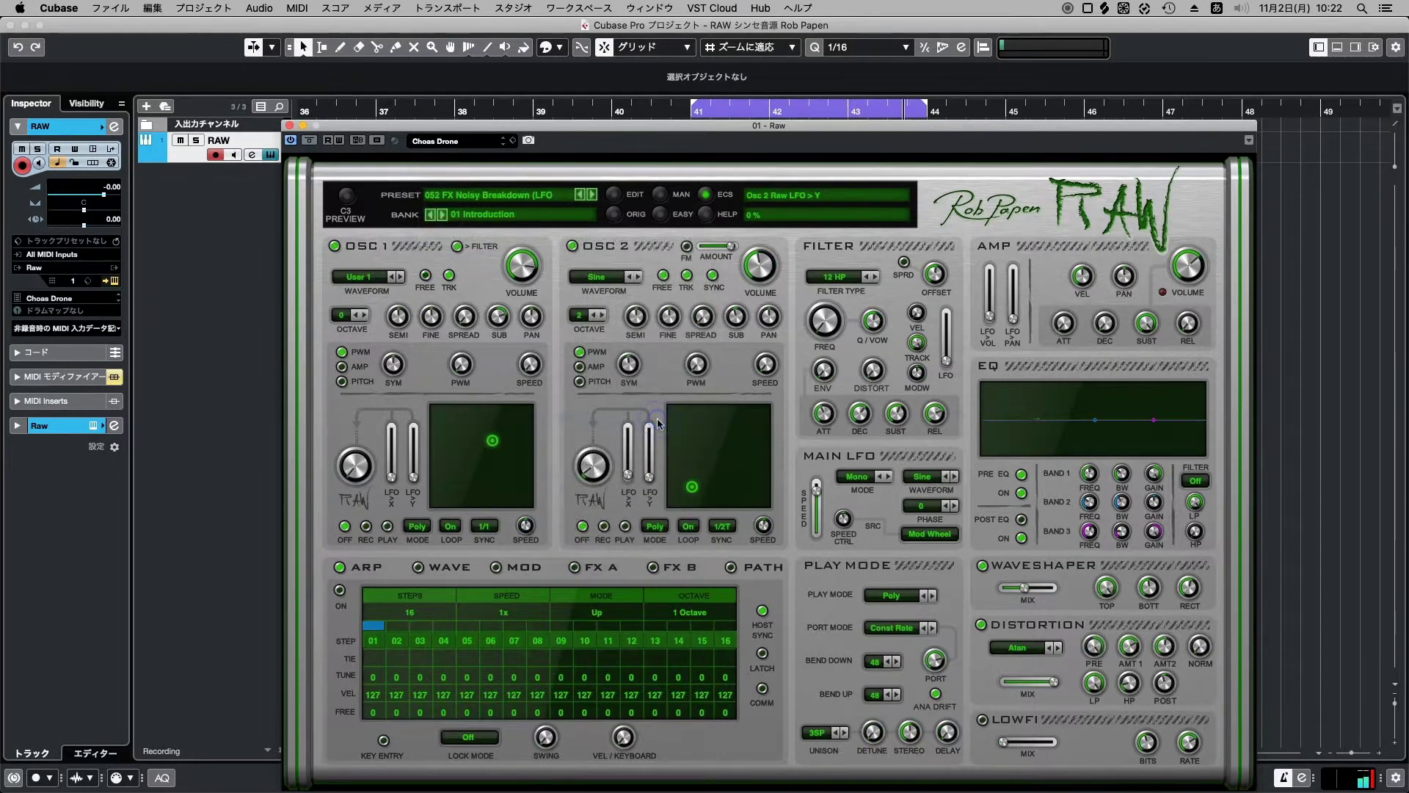
click(543, 202)
mouse_move(543, 209)
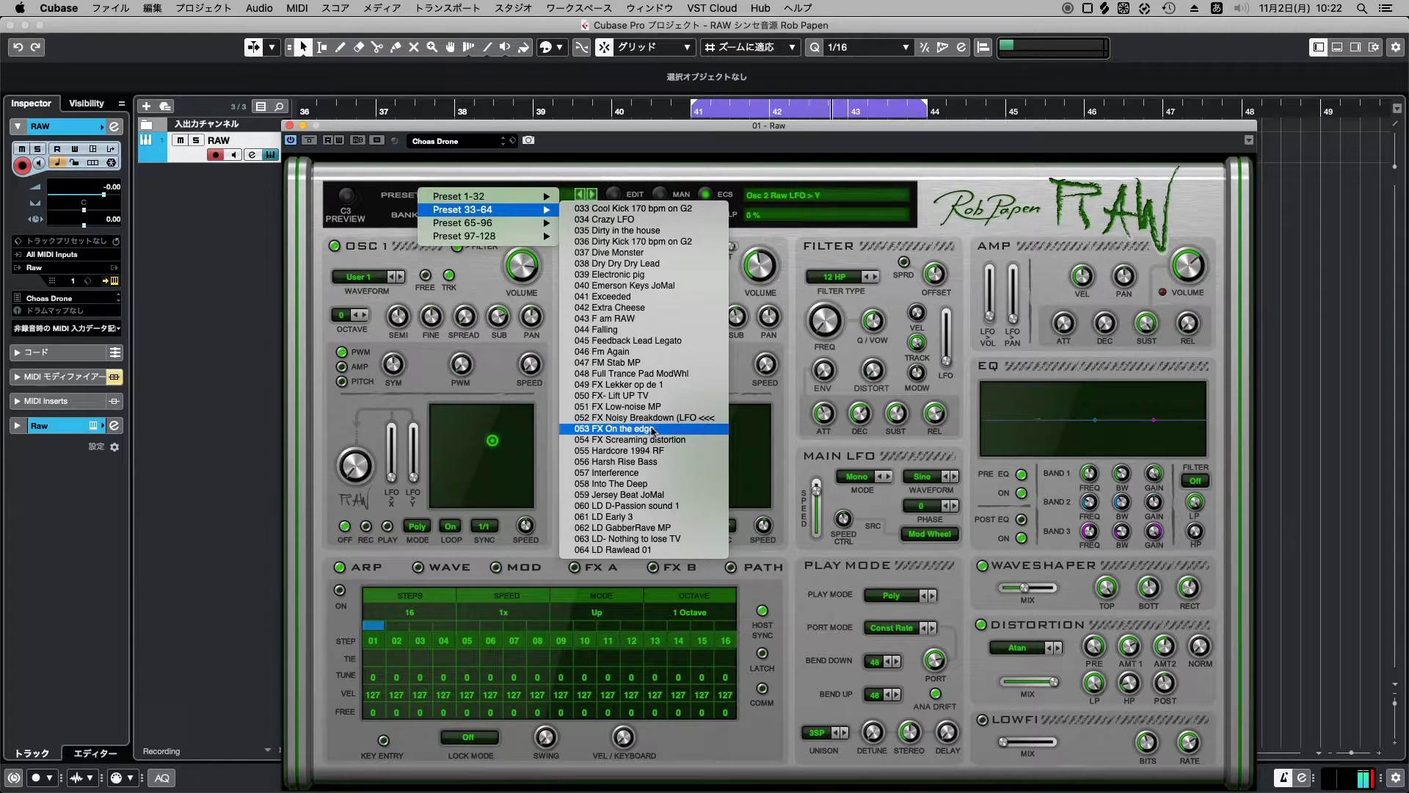
click(653, 430)
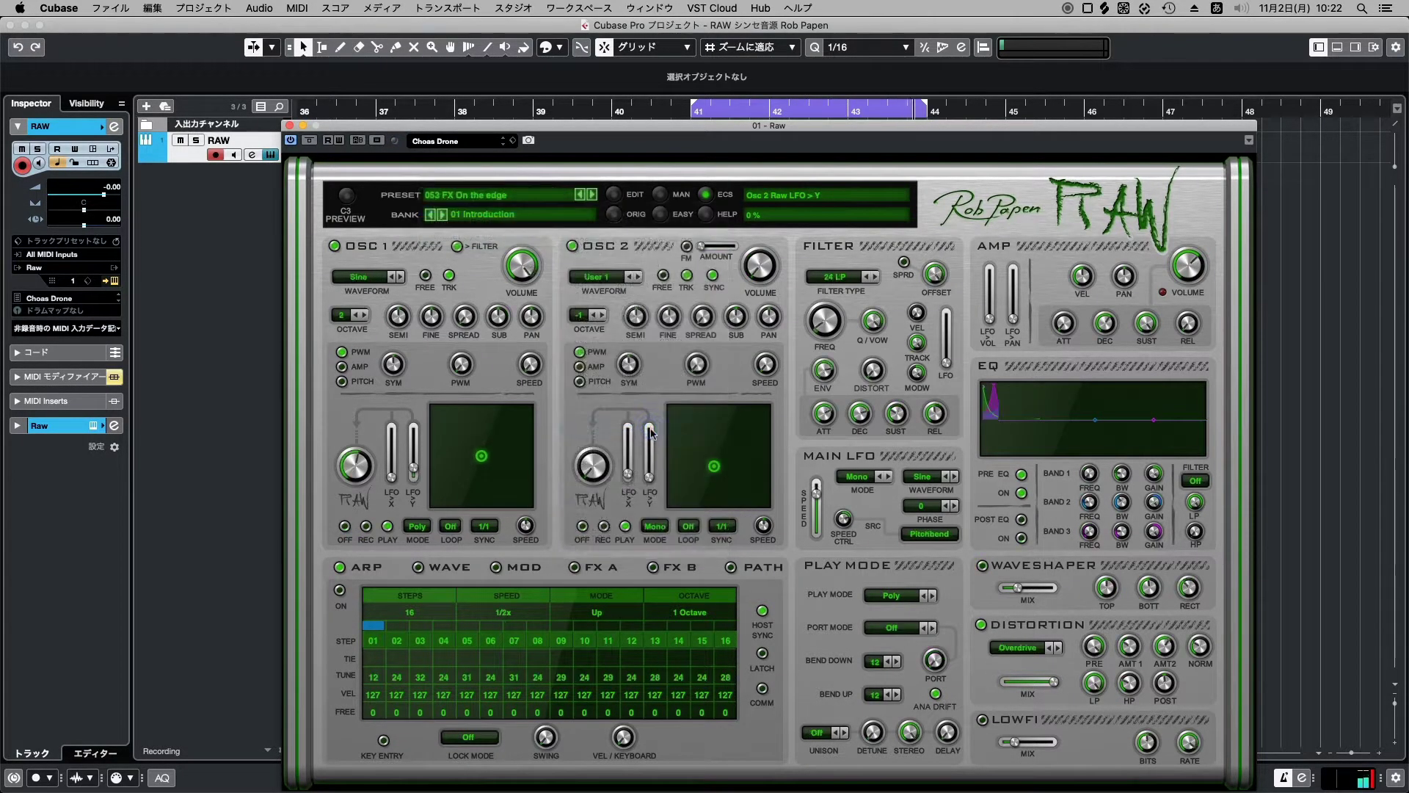
Audition the presets 054 FX Screaming distortion and 055 Hardcore 1994 RF from the 33-64 group.
click(545, 197)
mouse_move(545, 209)
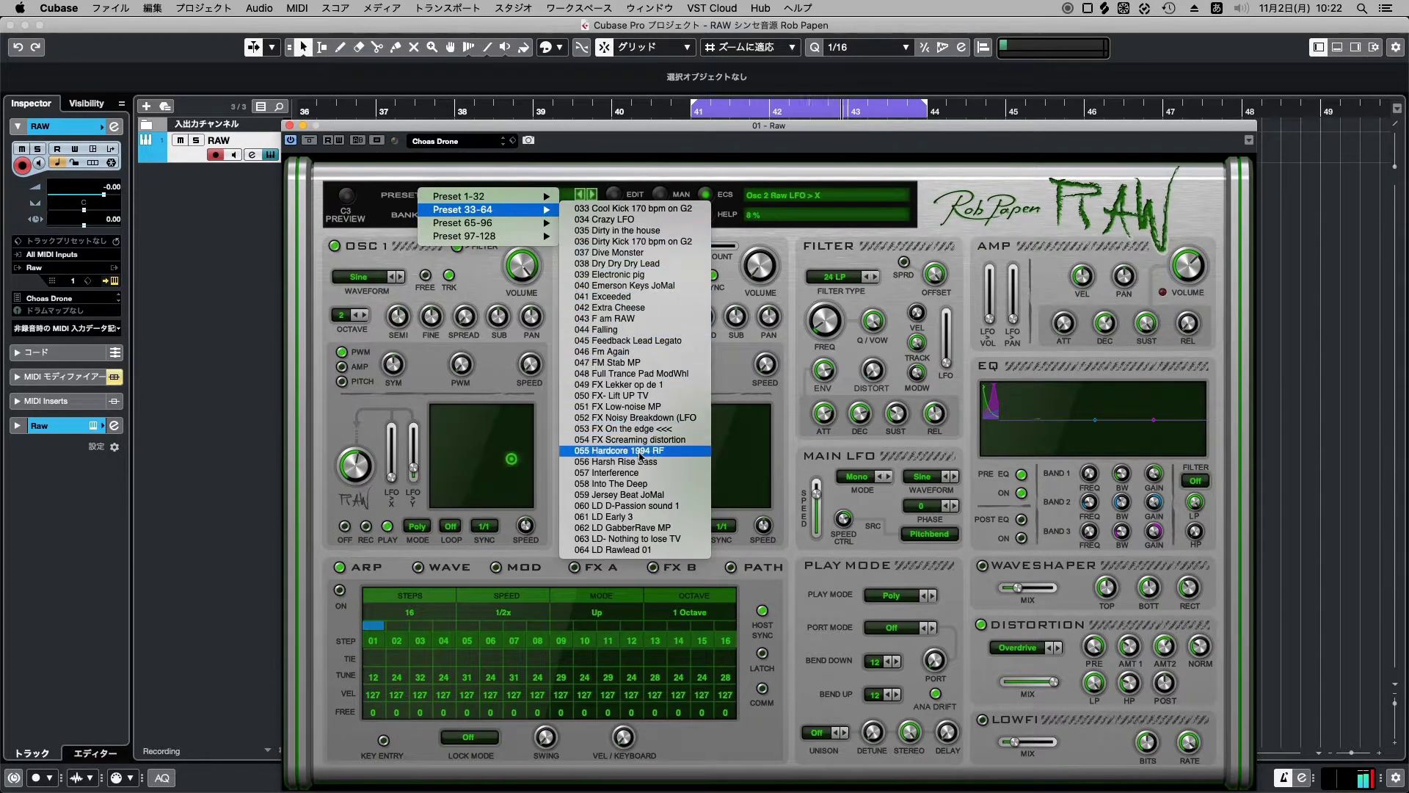
click(638, 441)
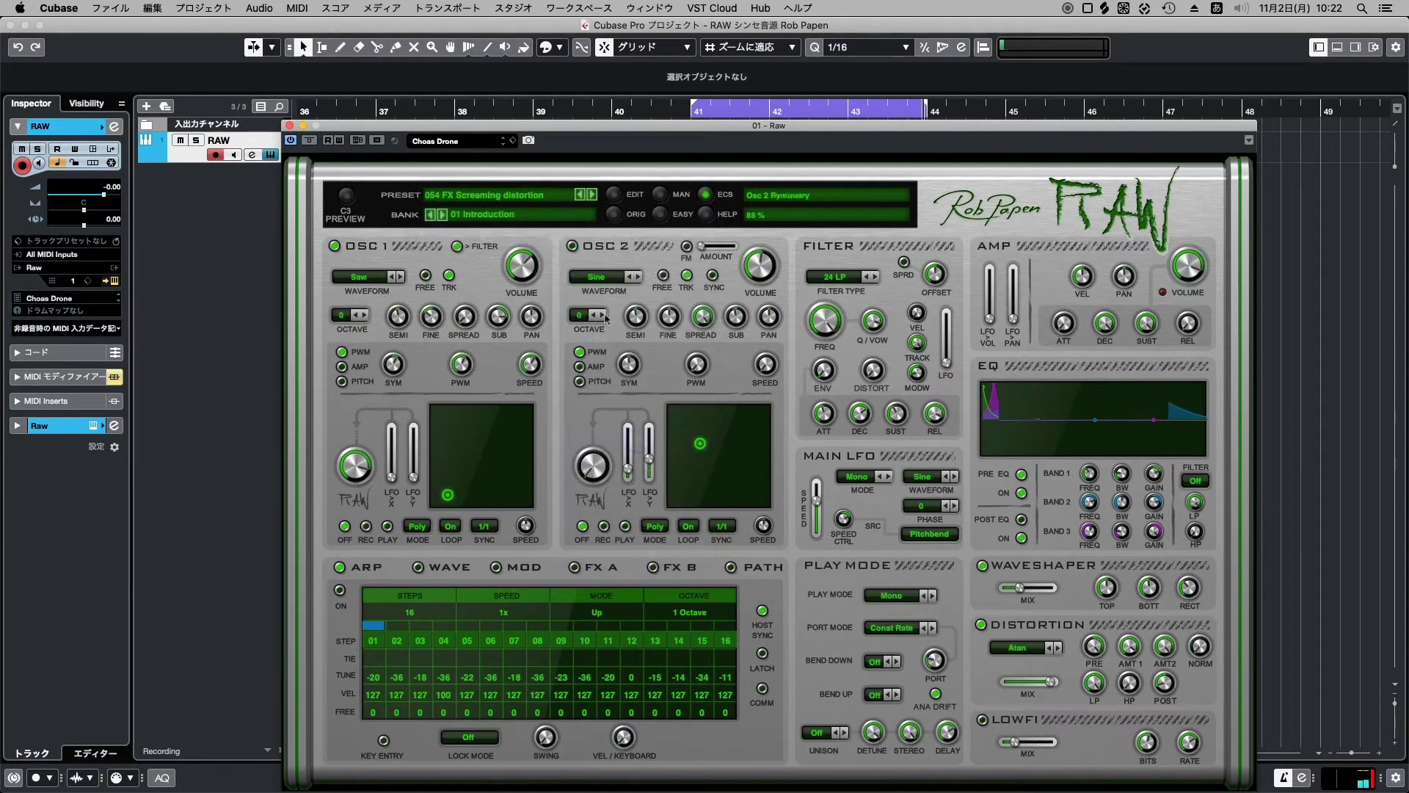
click(555, 201)
mouse_move(477, 209)
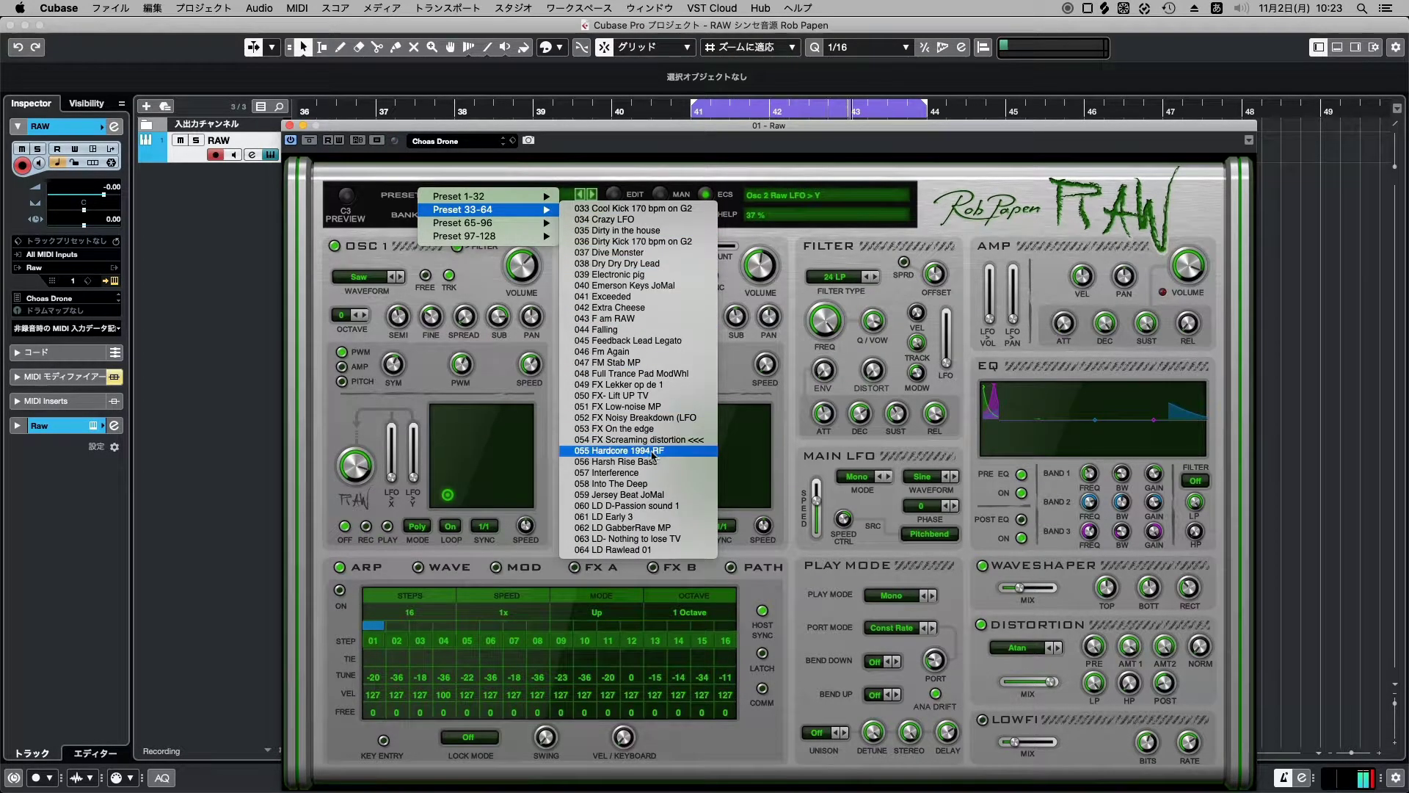
click(652, 452)
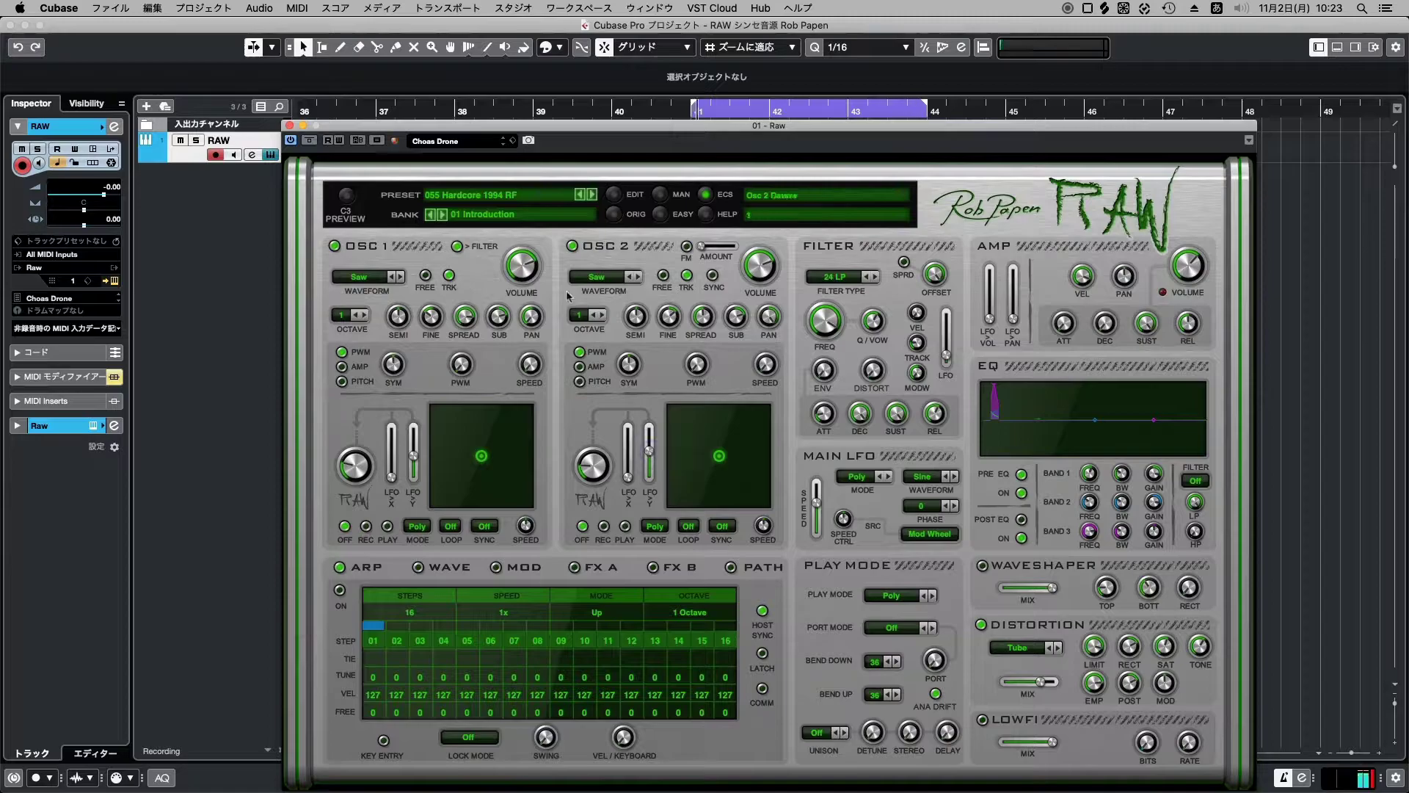
Audition the presets 056 Harsh Rise Bass and 057 Interference one after the other.
click(538, 205)
mouse_move(477, 209)
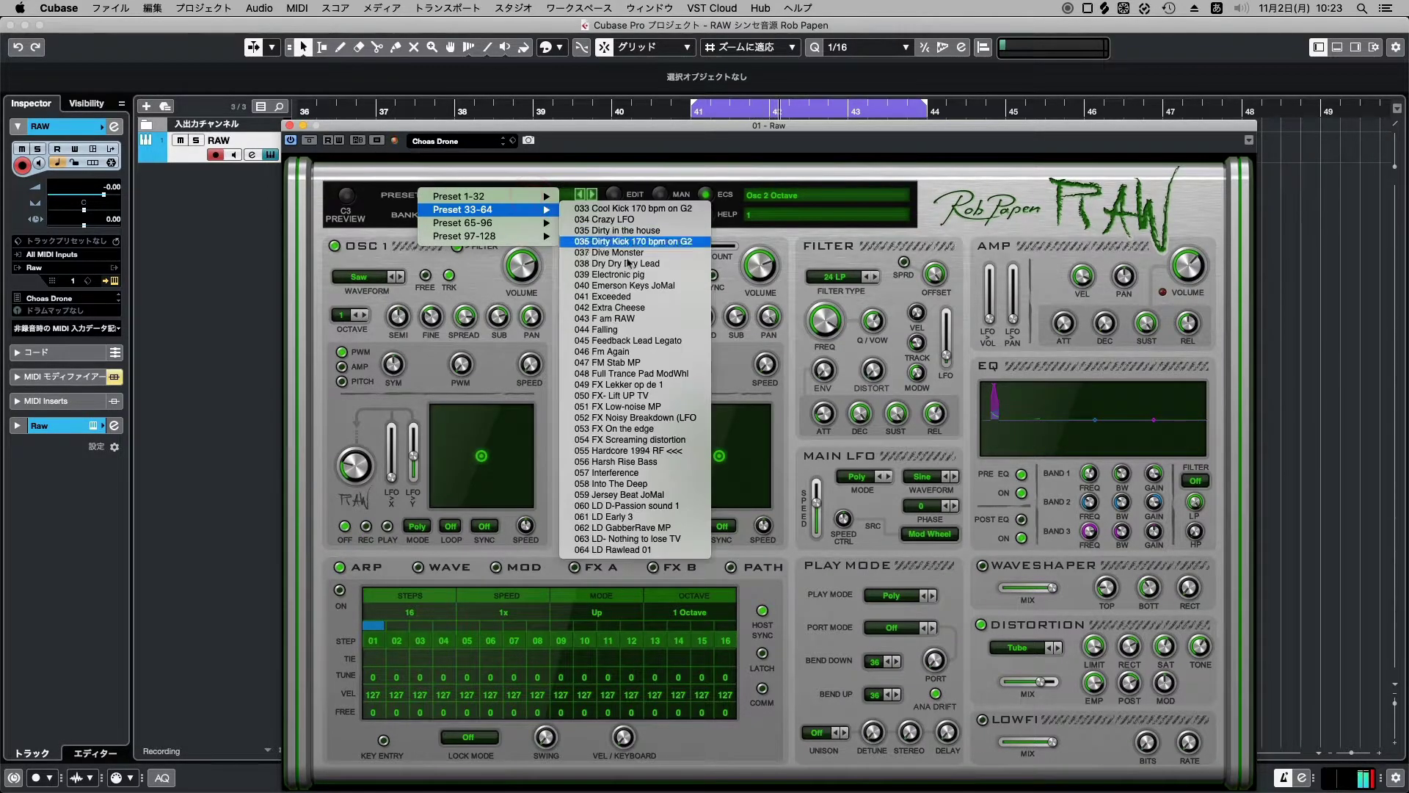
click(648, 462)
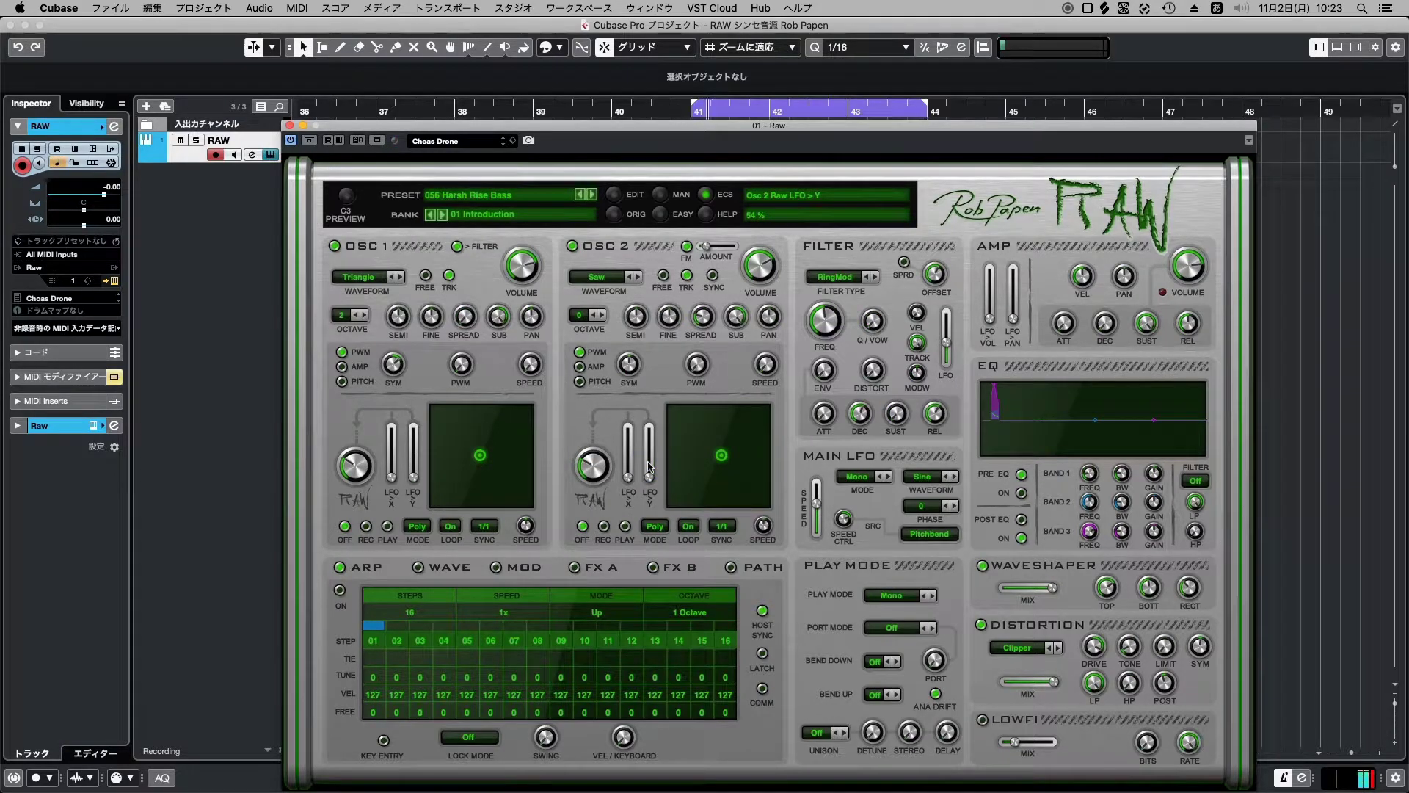
click(555, 203)
mouse_move(547, 210)
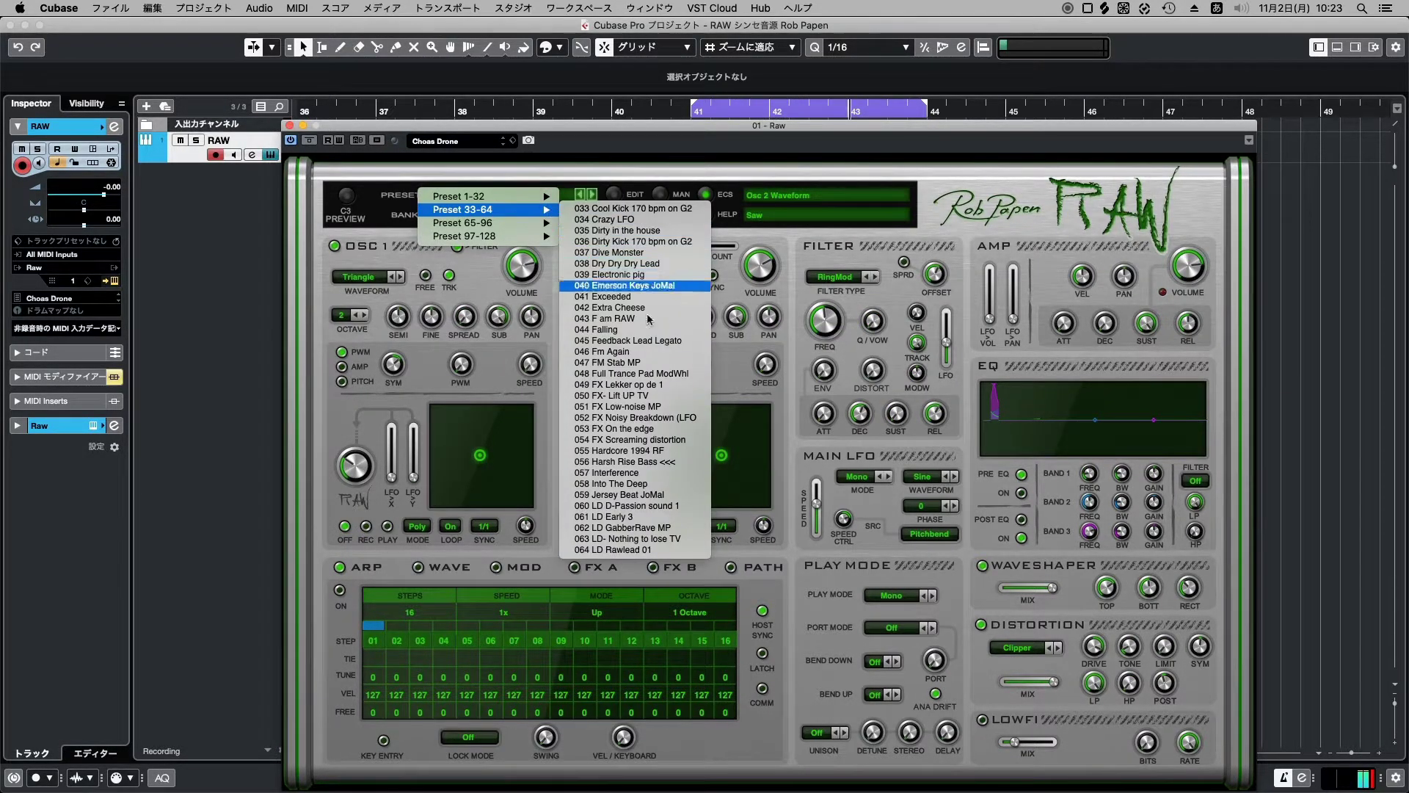
click(634, 471)
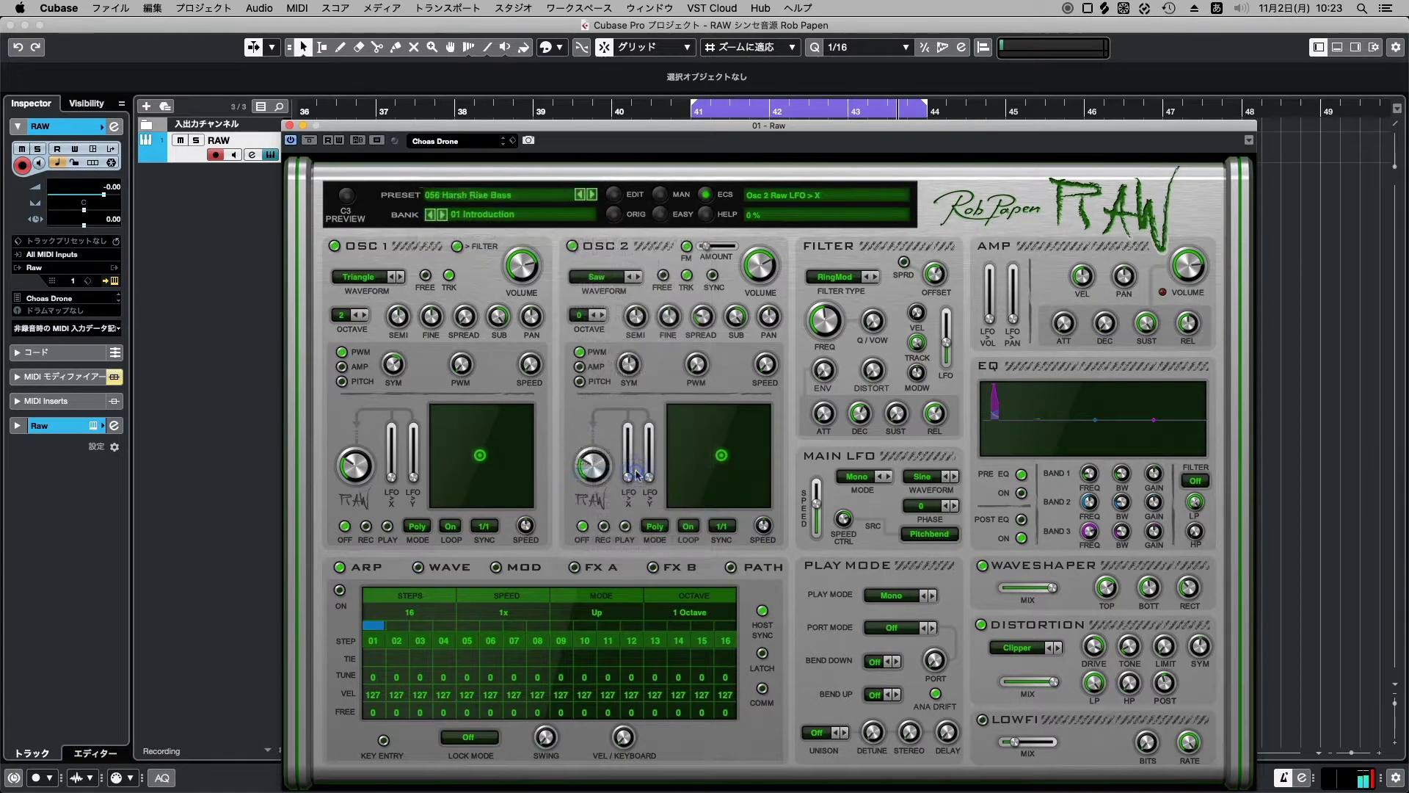
Audition the preset 058 Into The Deep from the 33-64 group of the 01 Introduction bank.
click(535, 202)
mouse_move(543, 209)
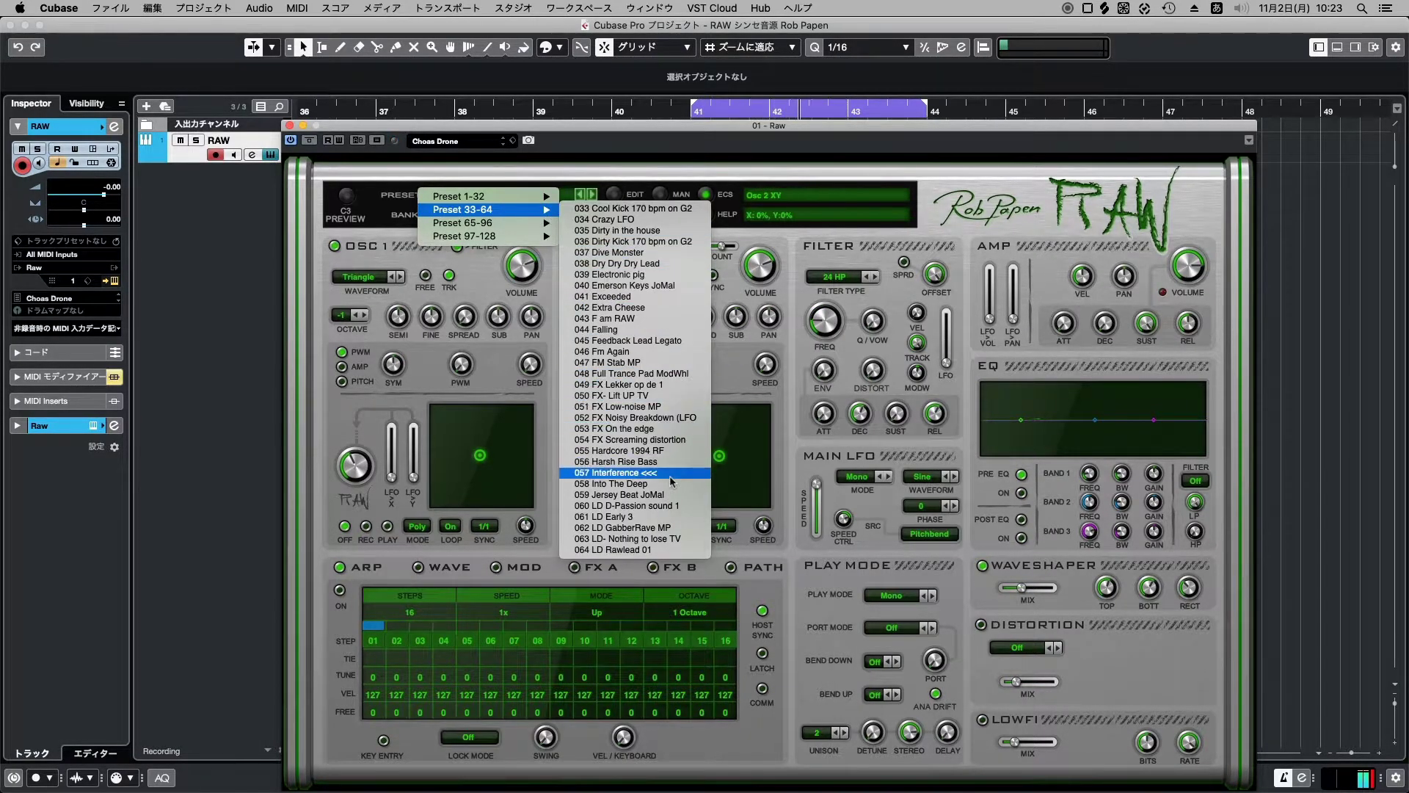
click(633, 484)
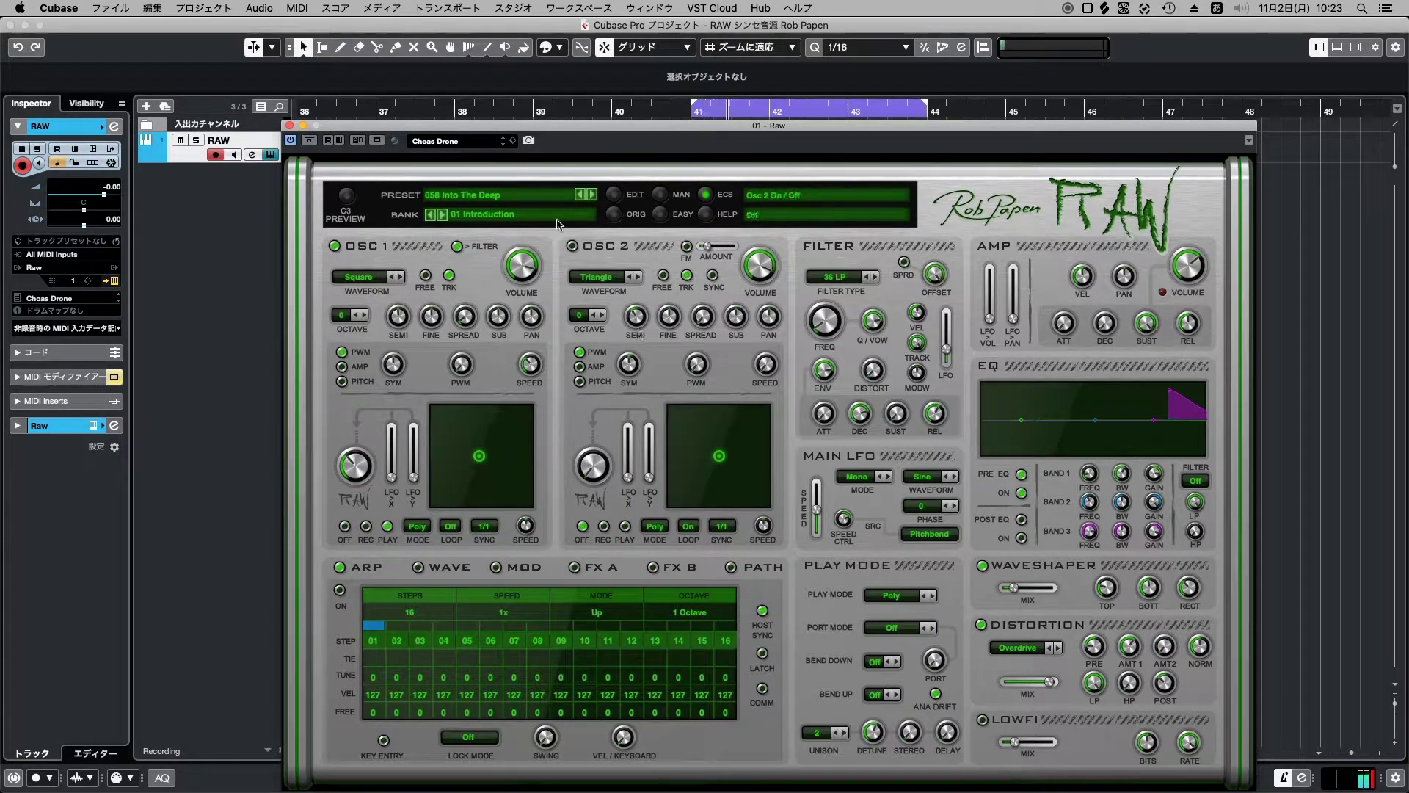
Audition the presets 059 Jersey Beat JoMal and 060 LD D-Passion sound 1 from the 33-64 group.
click(535, 198)
mouse_move(543, 210)
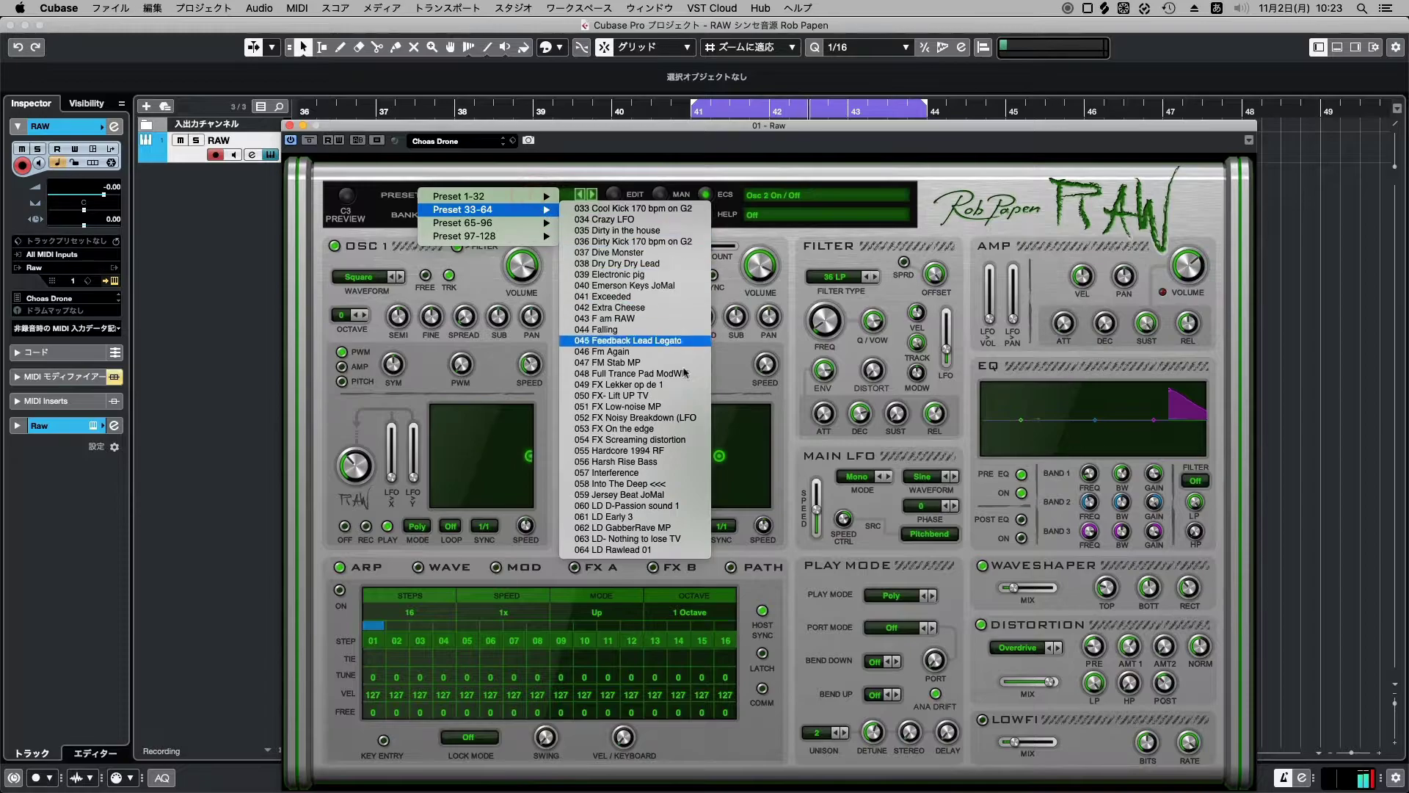
click(681, 495)
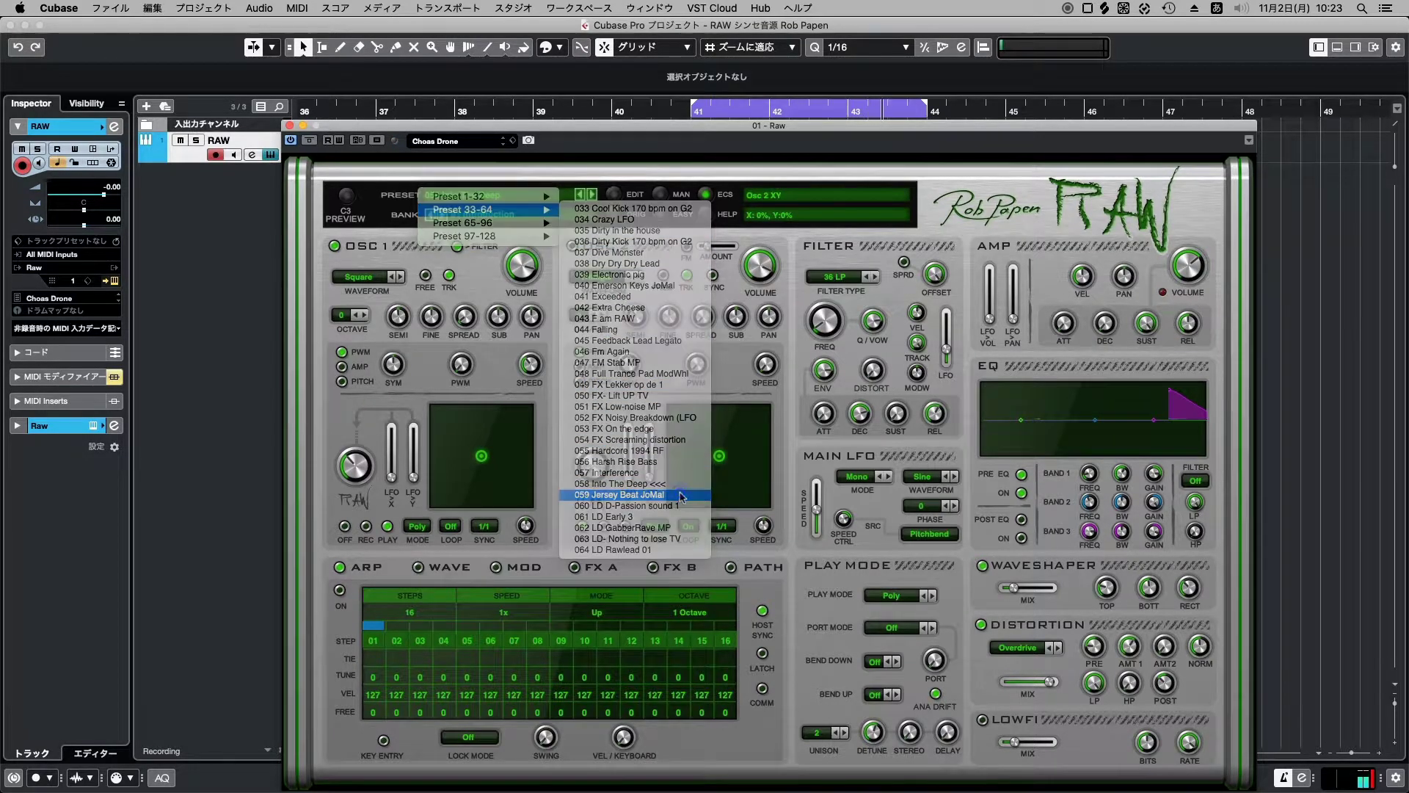
click(539, 199)
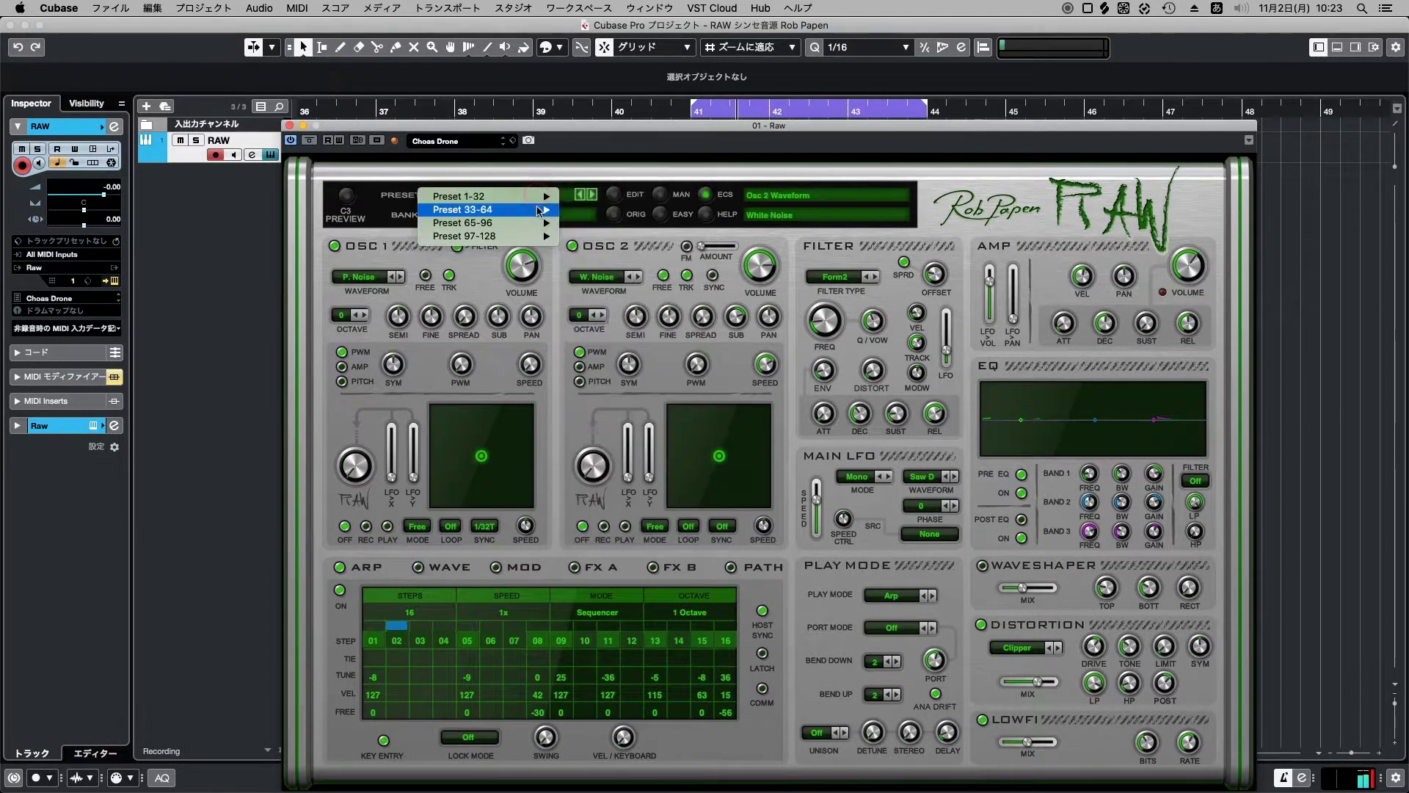
mouse_move(544, 210)
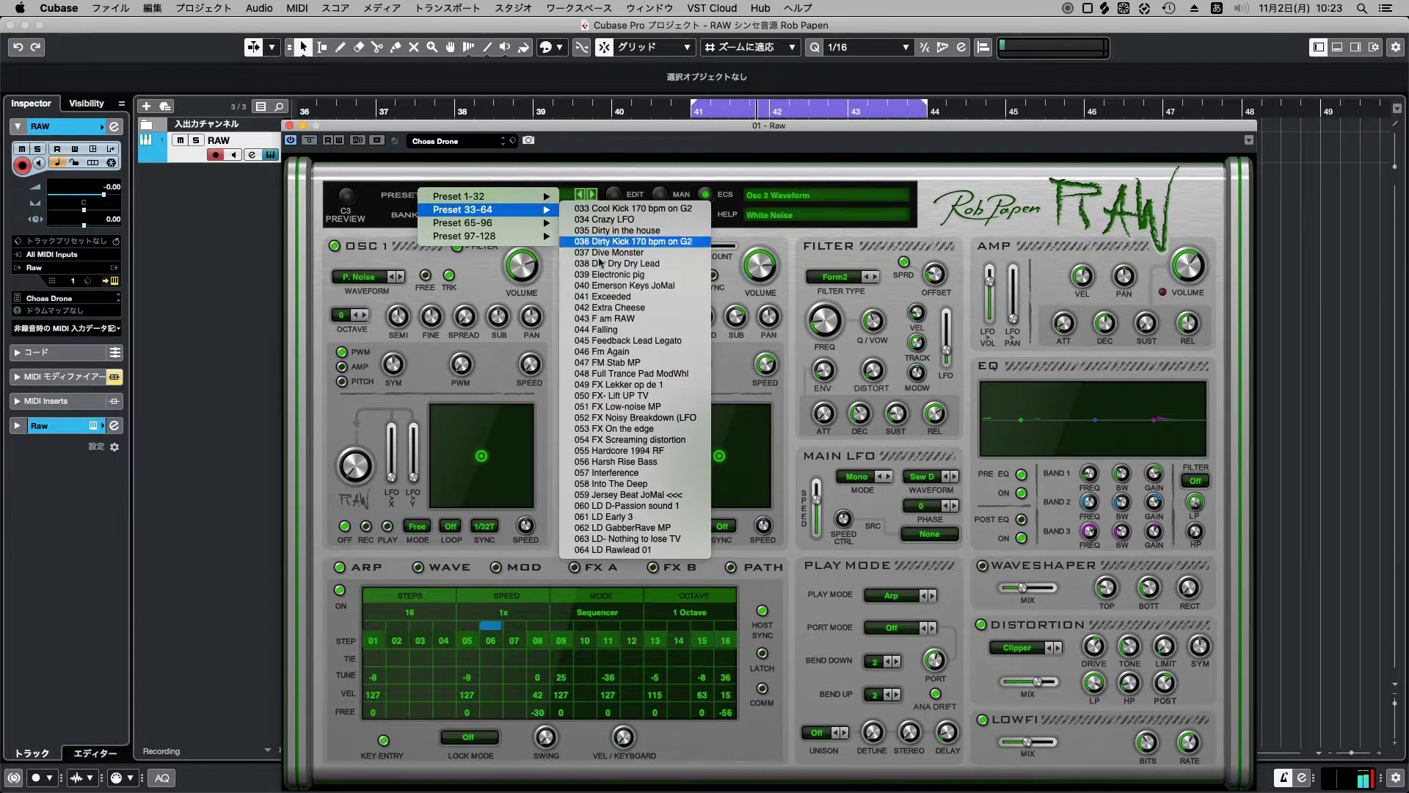
click(650, 506)
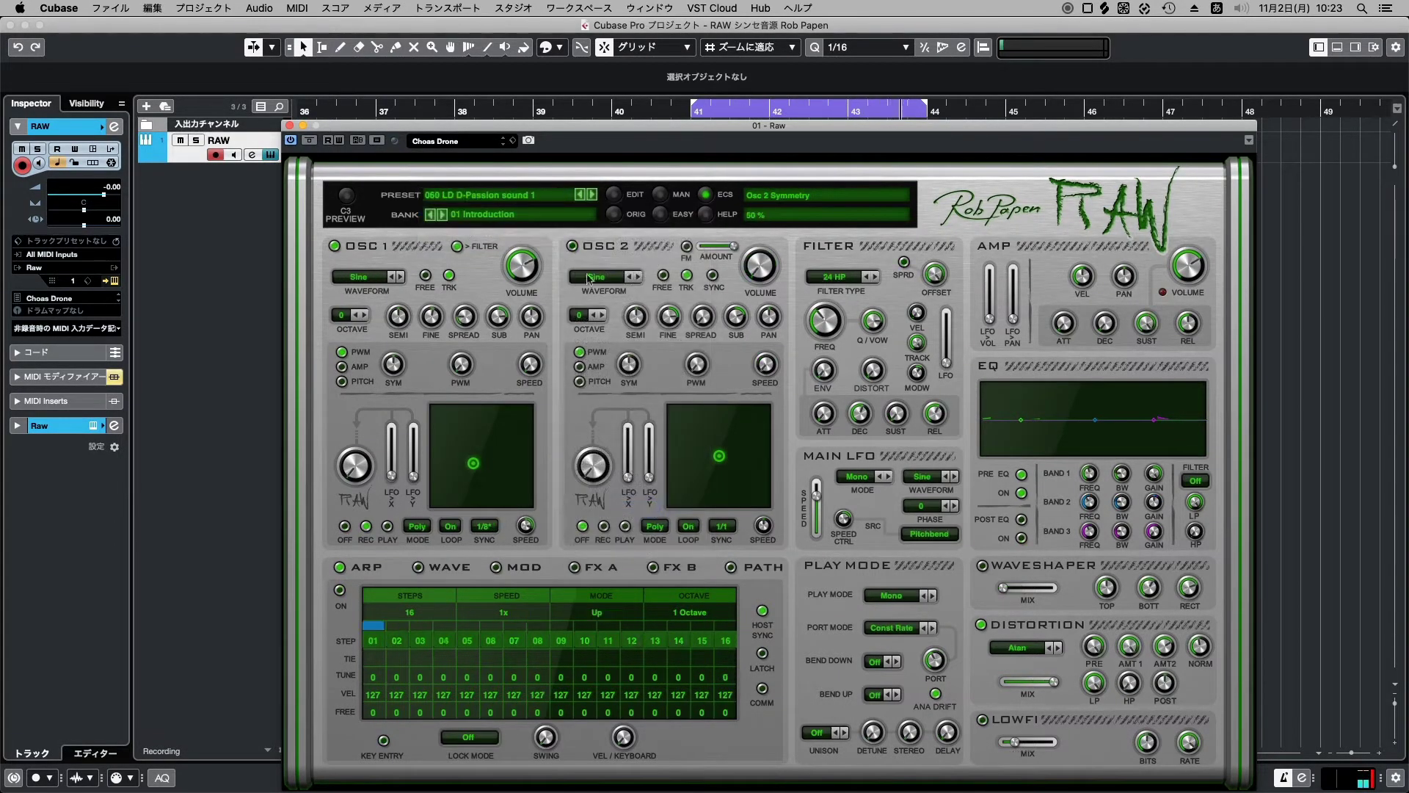
Audition the lead presets 061 LD Early 3 and 062 LD GabberRave MP in turn.
click(536, 199)
mouse_move(544, 210)
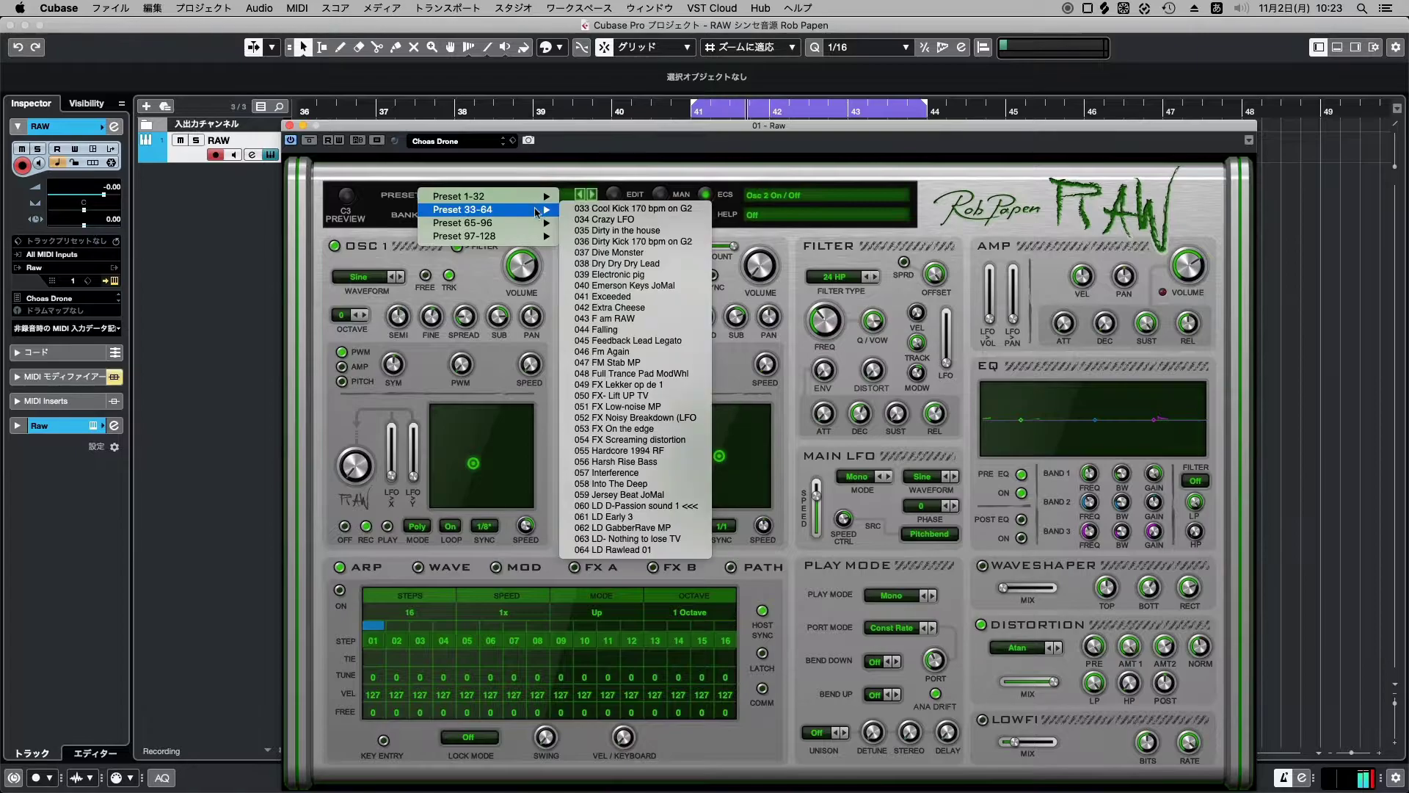
click(632, 518)
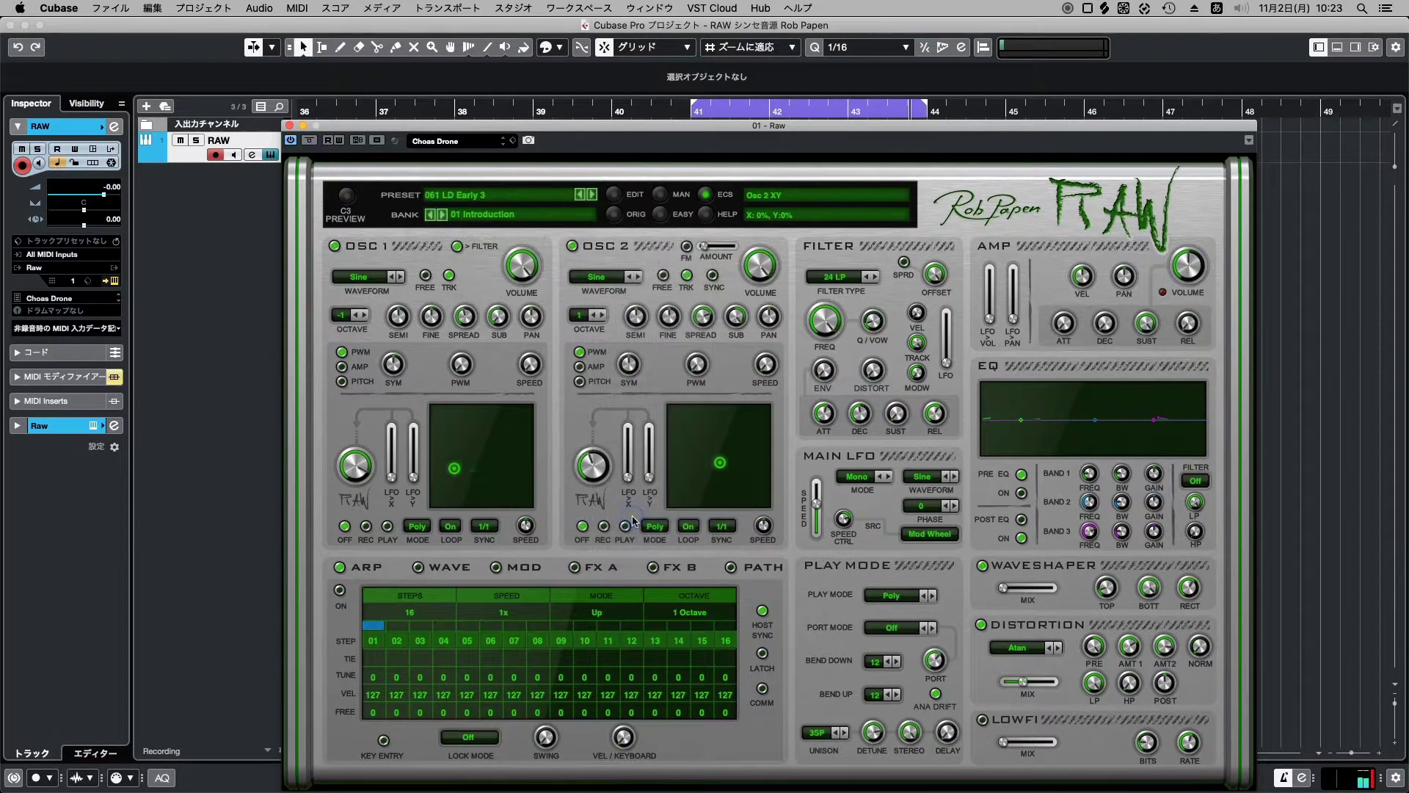
click(533, 196)
mouse_move(545, 209)
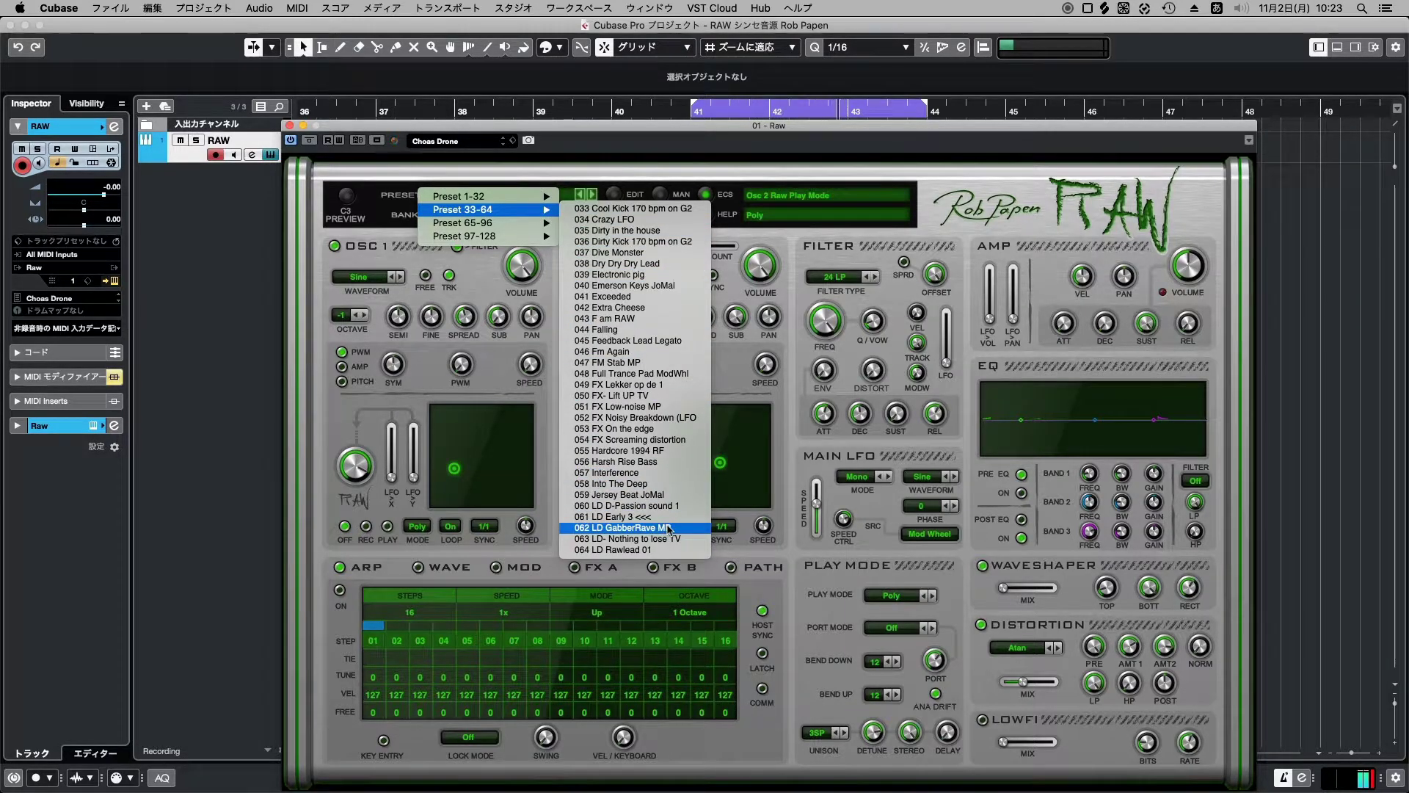
click(668, 527)
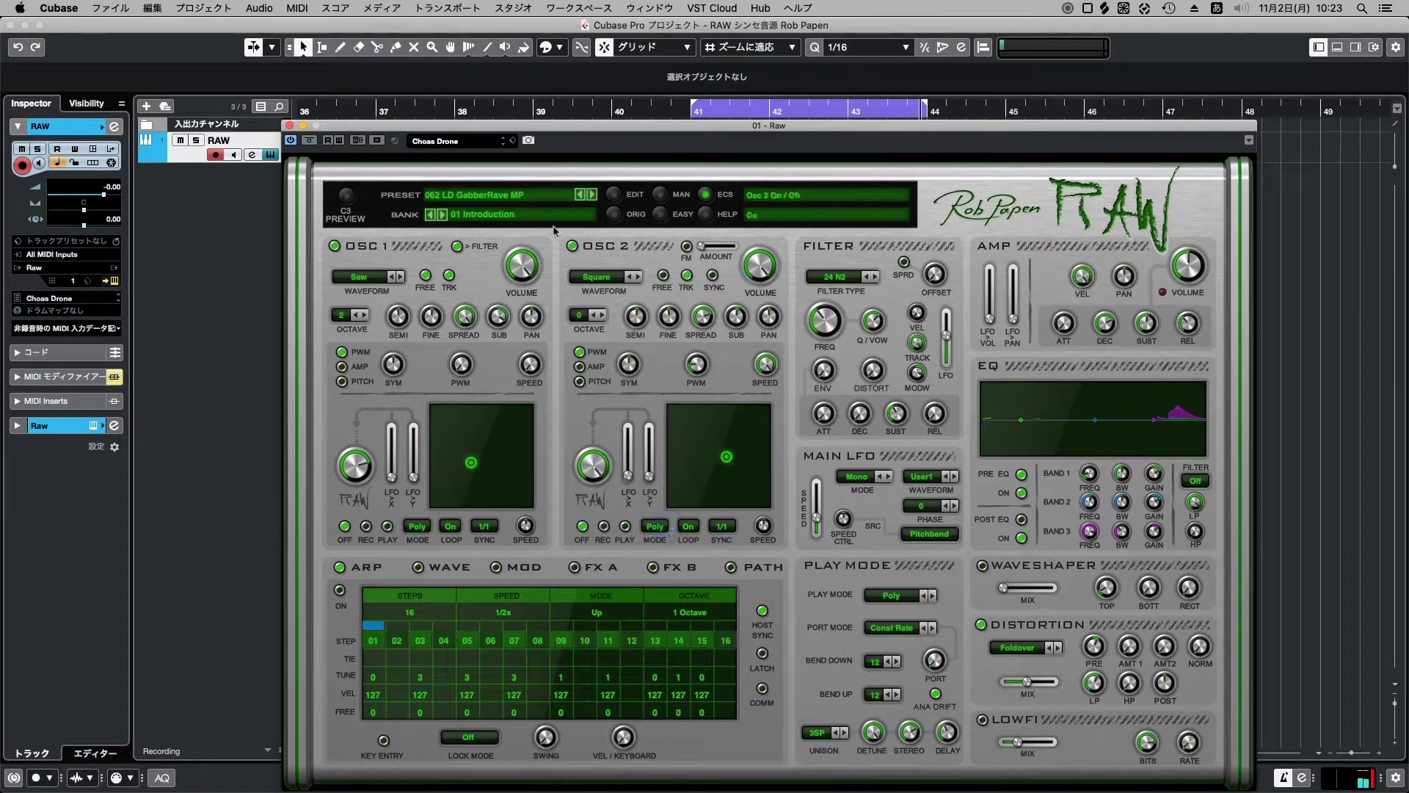
Audition the lead presets 063 LD- Nothing to lose TV and 064 LD Rawlead 01 from the 33-64 group.
click(545, 198)
mouse_move(545, 209)
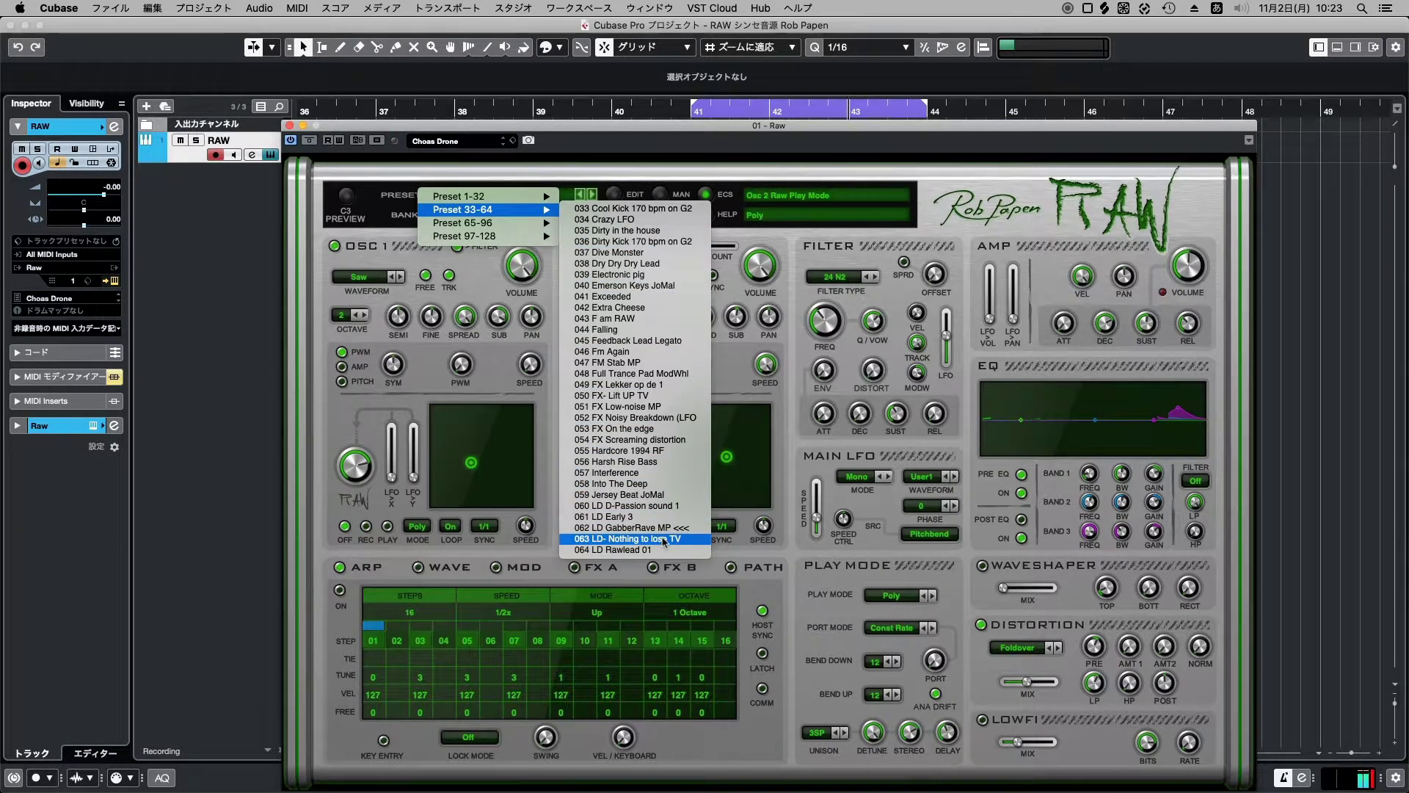
click(664, 540)
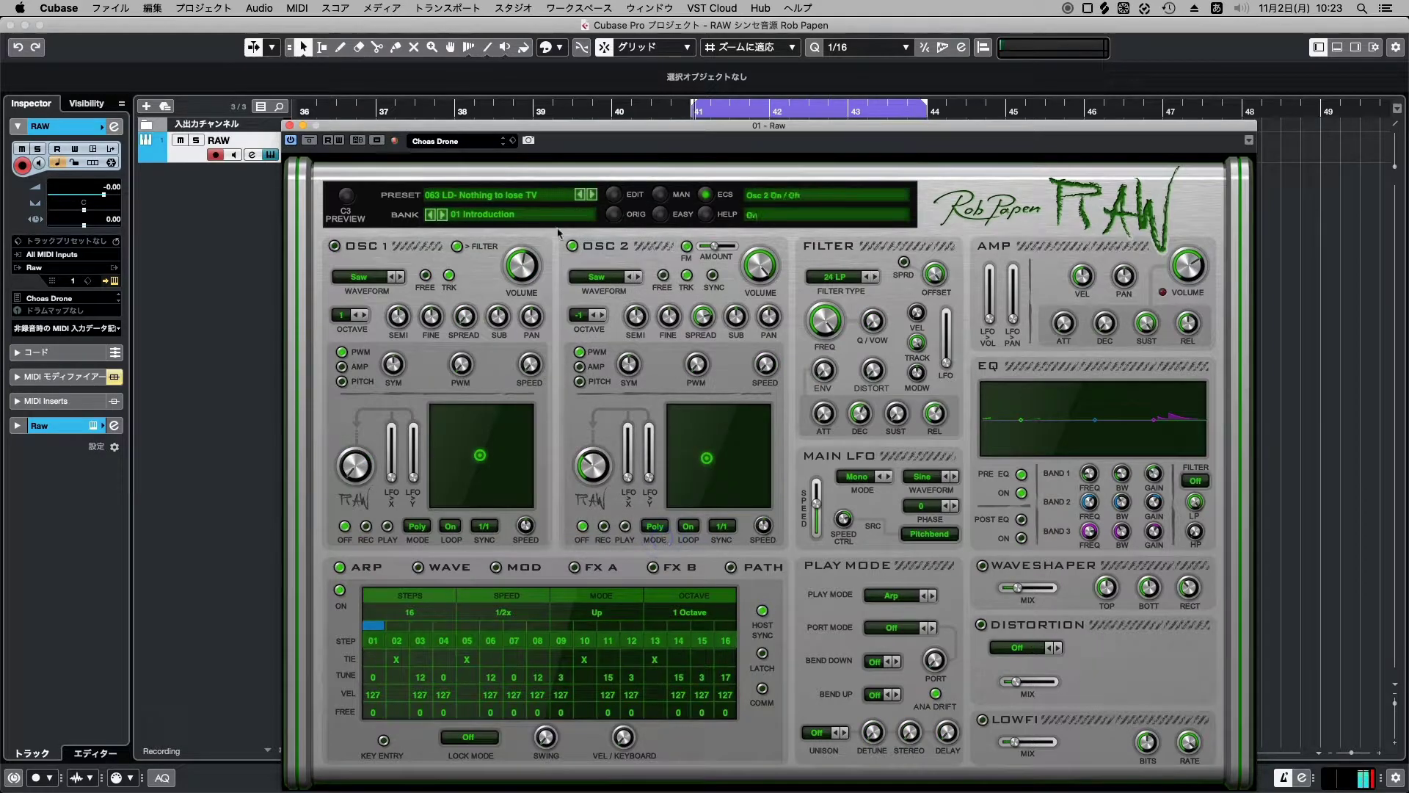
click(513, 195)
mouse_move(514, 210)
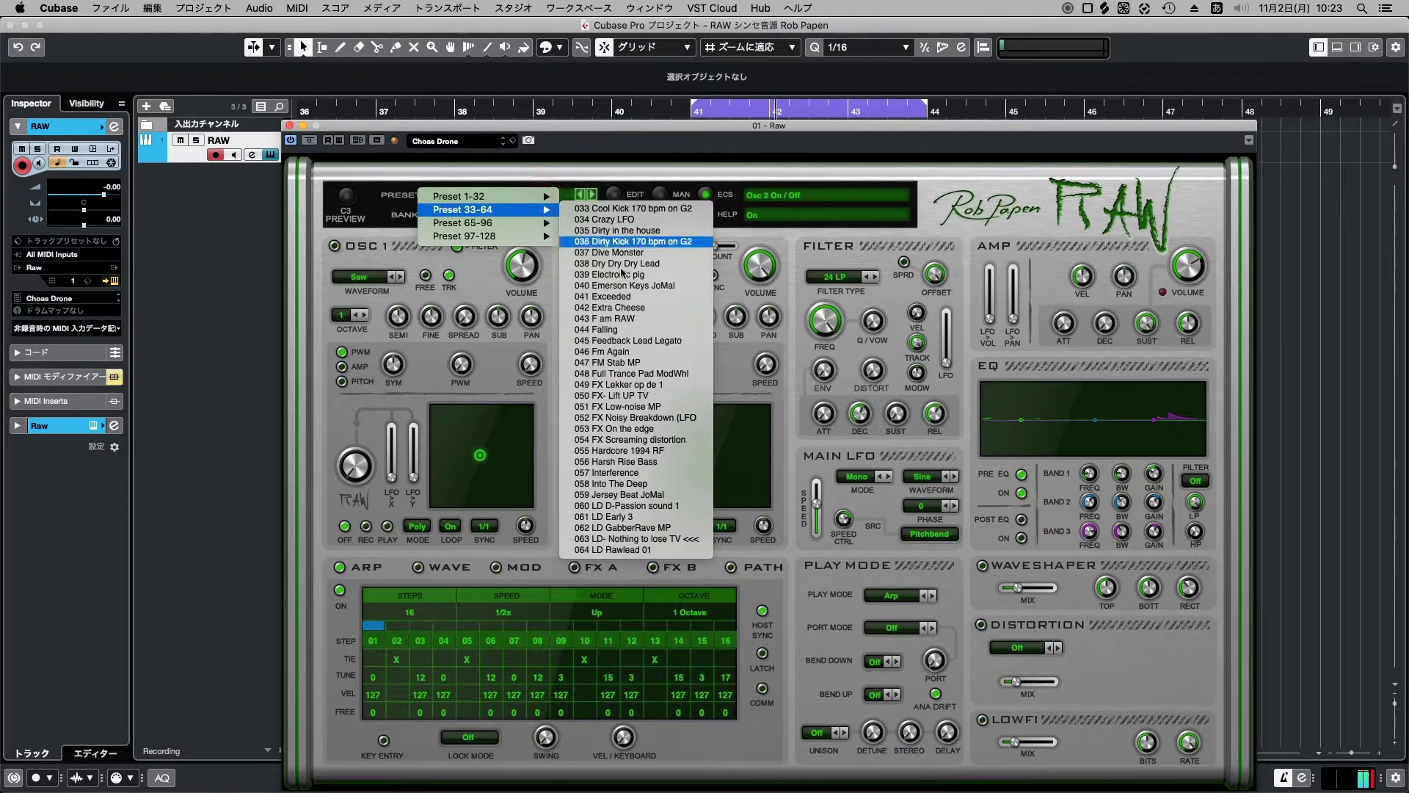
click(647, 550)
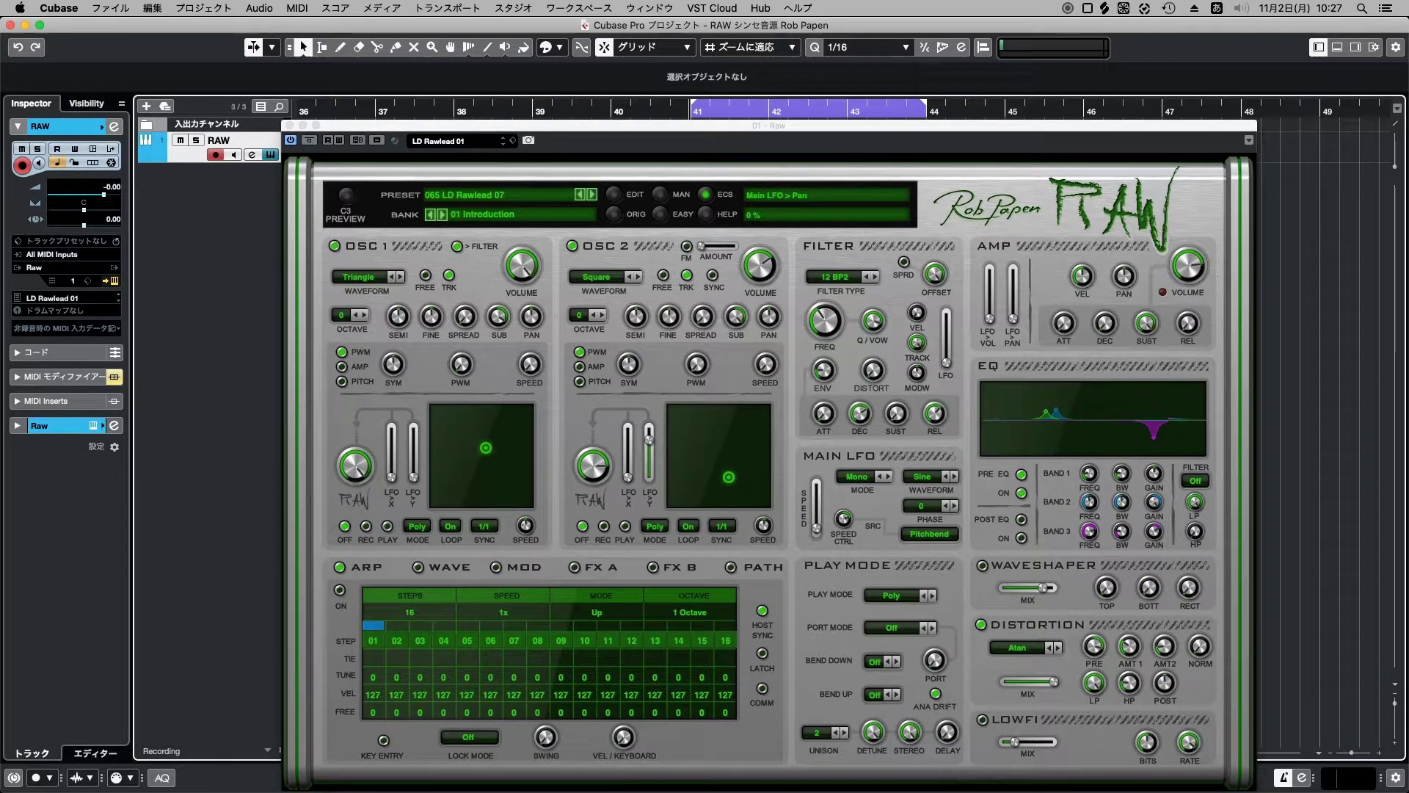
Audition the lead presets 066 LD Rawlead 09 and 067 LD- Saw Downer TV from the 65-96 group.
click(548, 196)
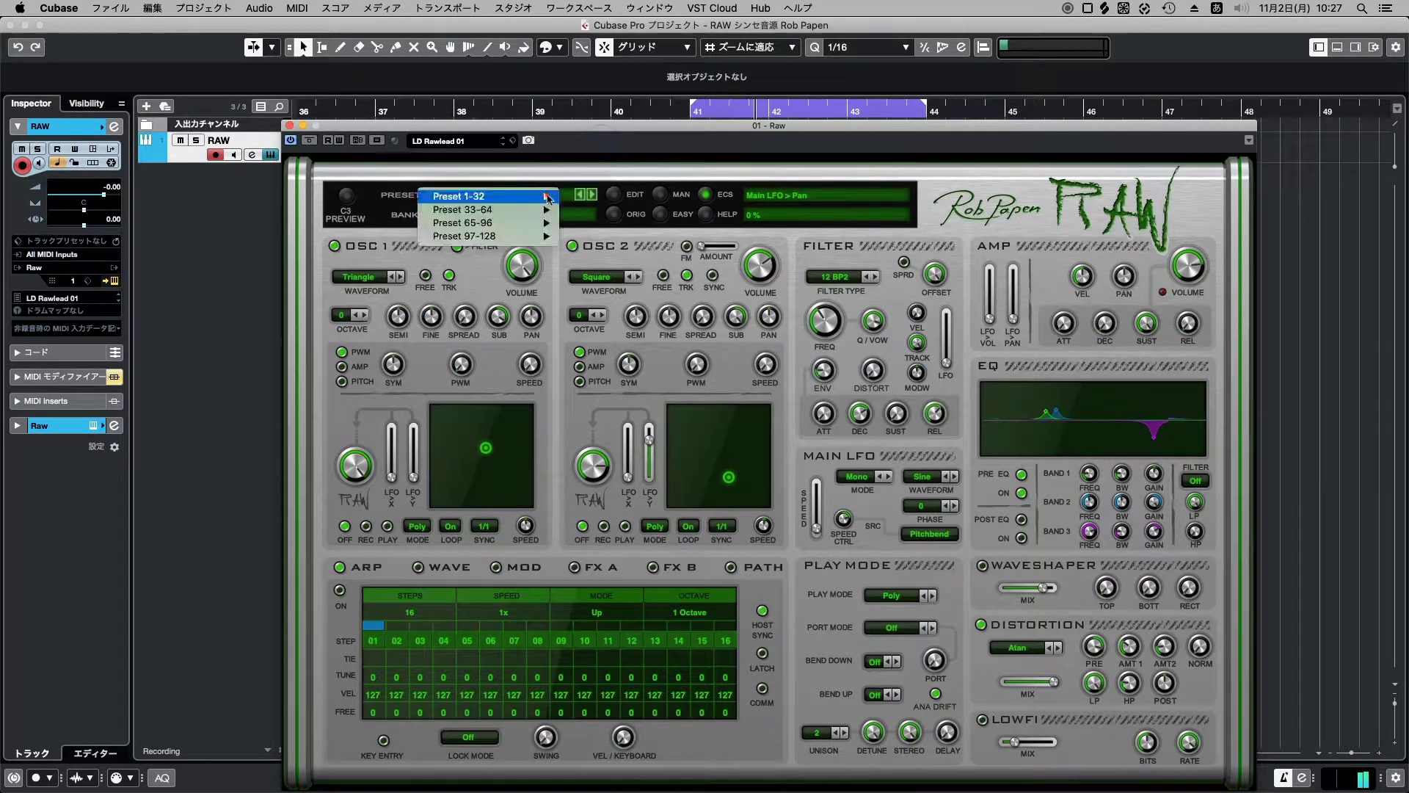
mouse_move(540, 224)
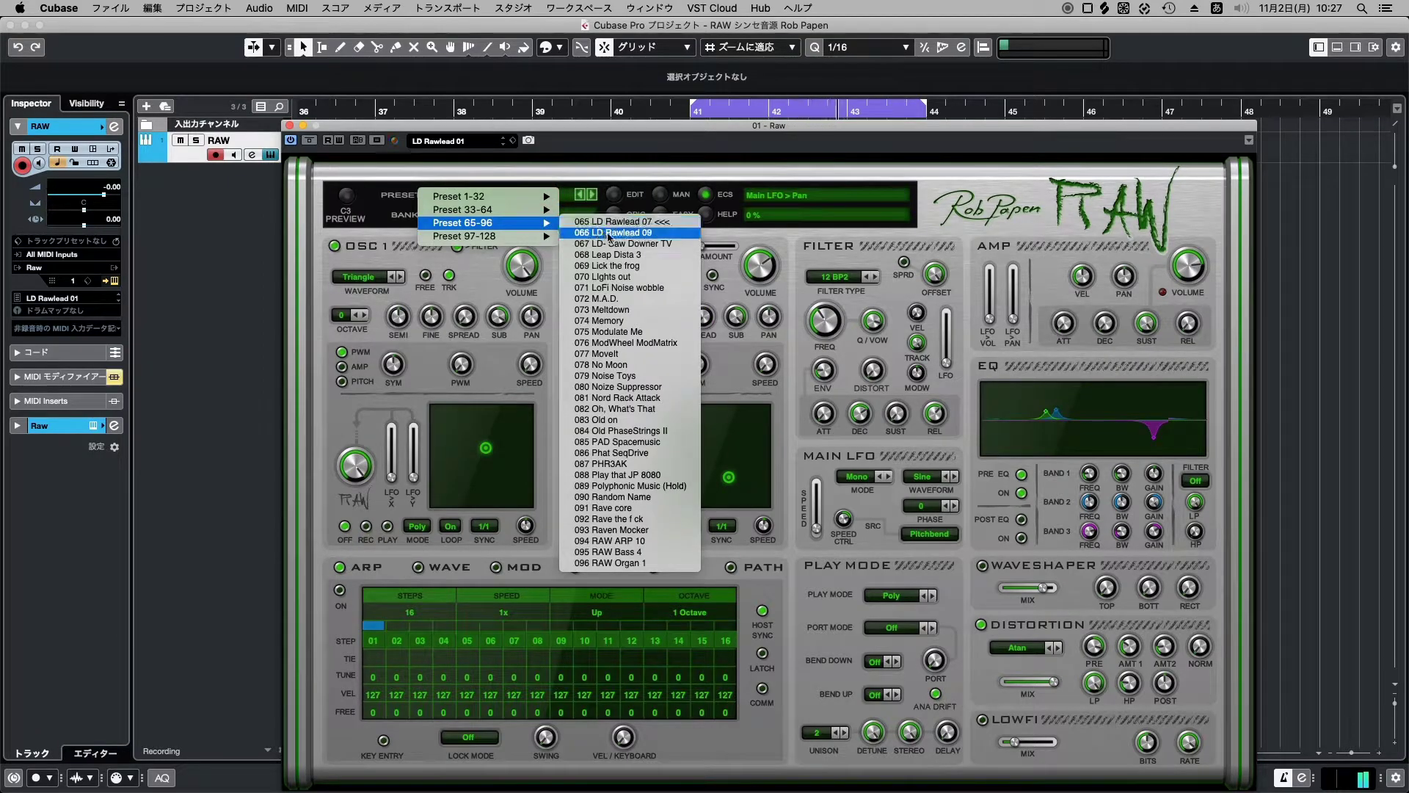
click(609, 233)
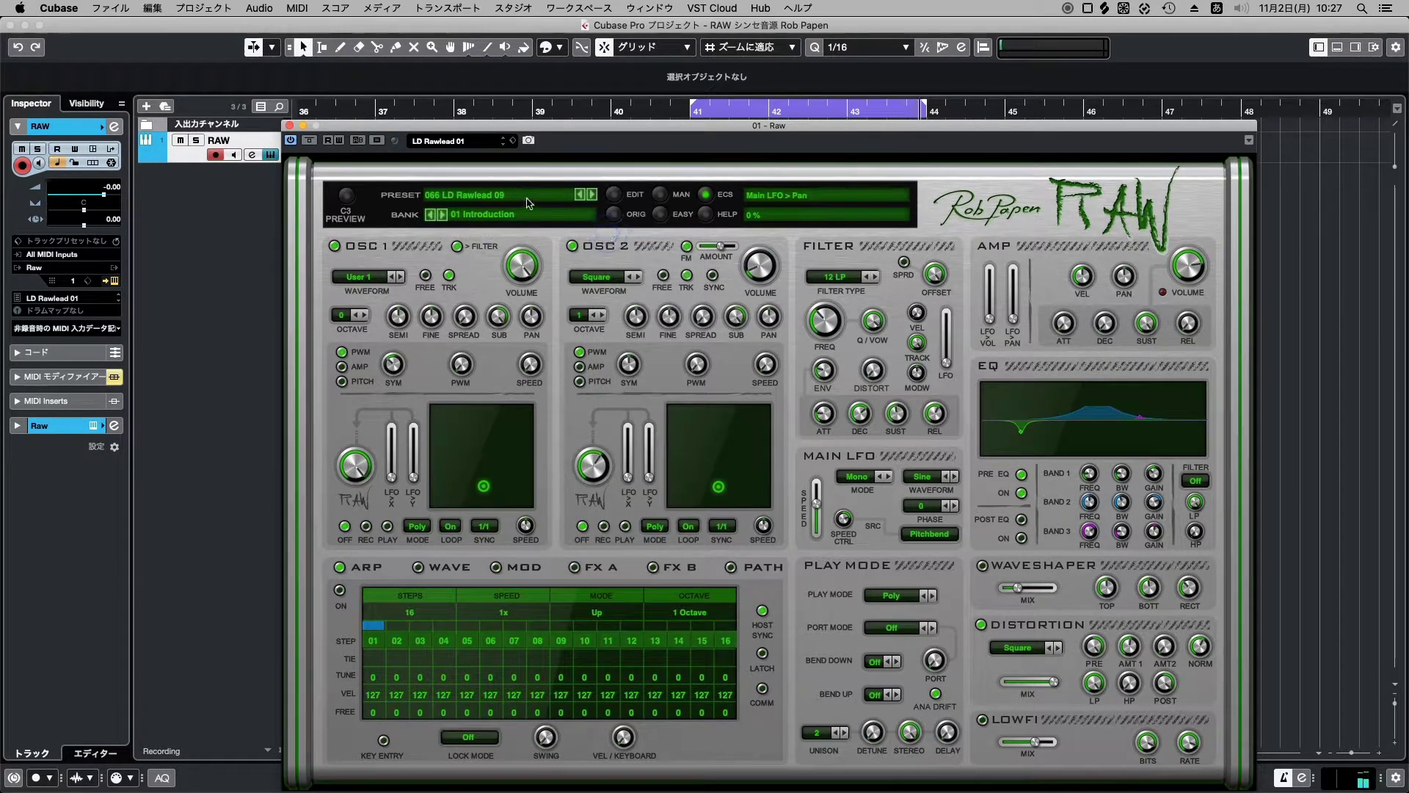
click(529, 203)
mouse_move(539, 223)
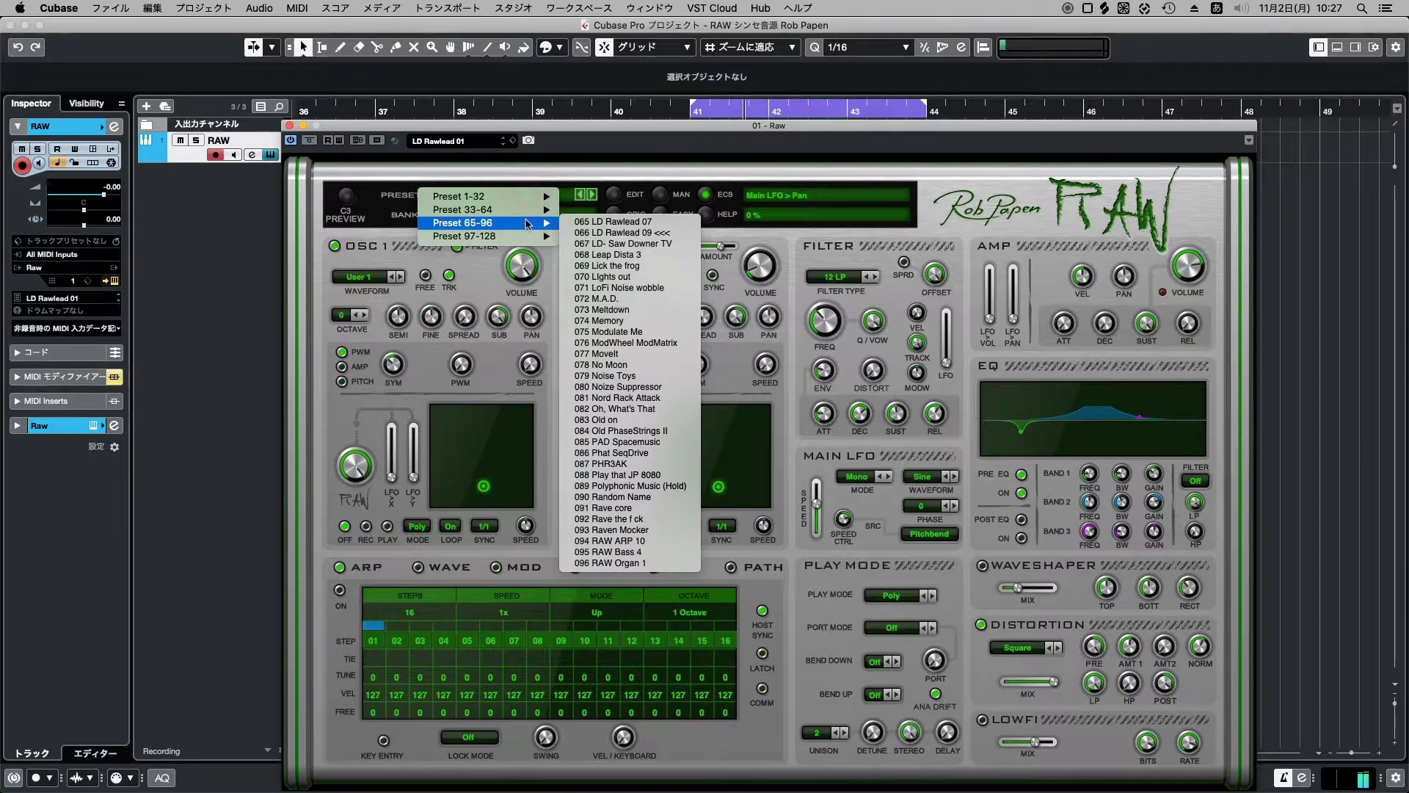
click(638, 245)
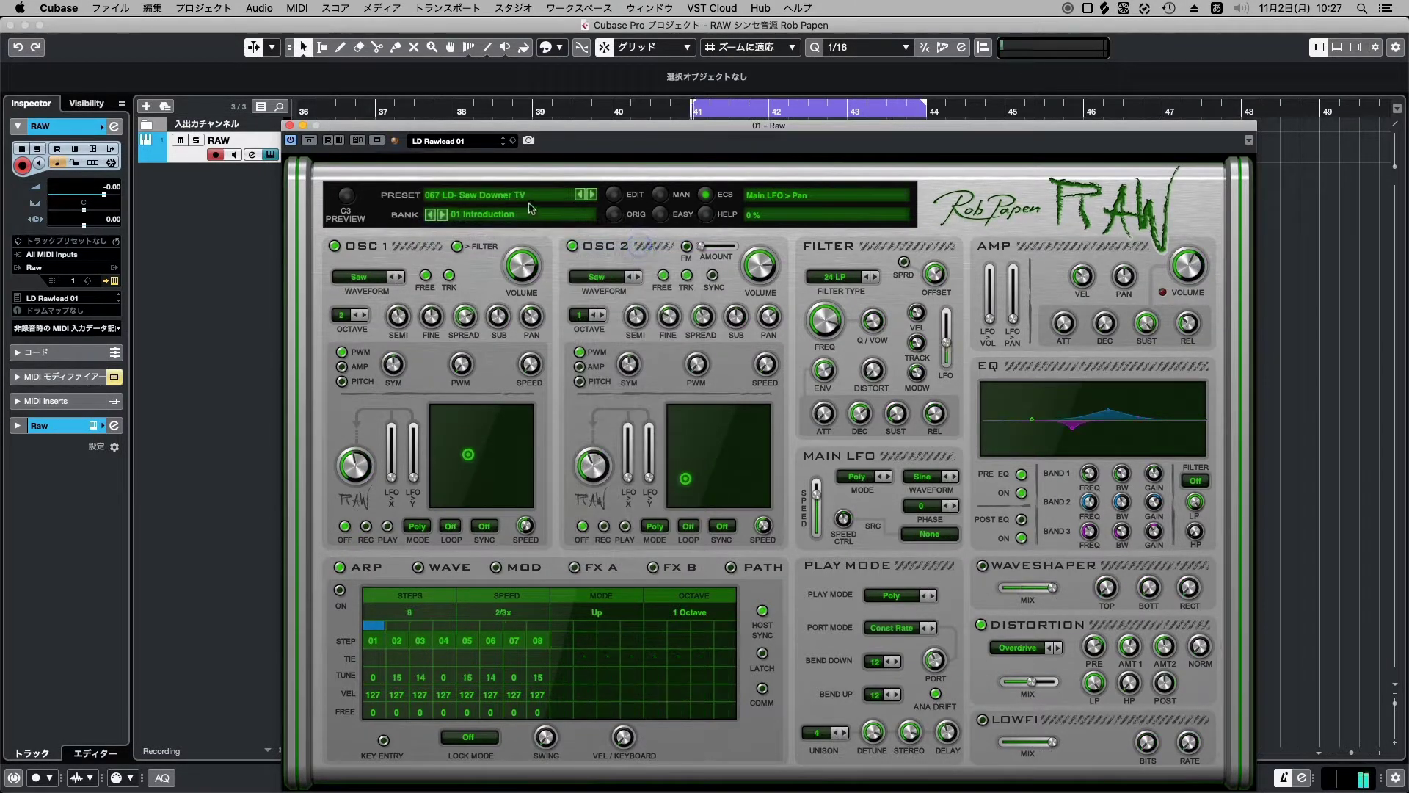
Audition the presets 068 Leap Dista 3 and 069 Lick the frog one after the other.
click(526, 200)
mouse_move(543, 222)
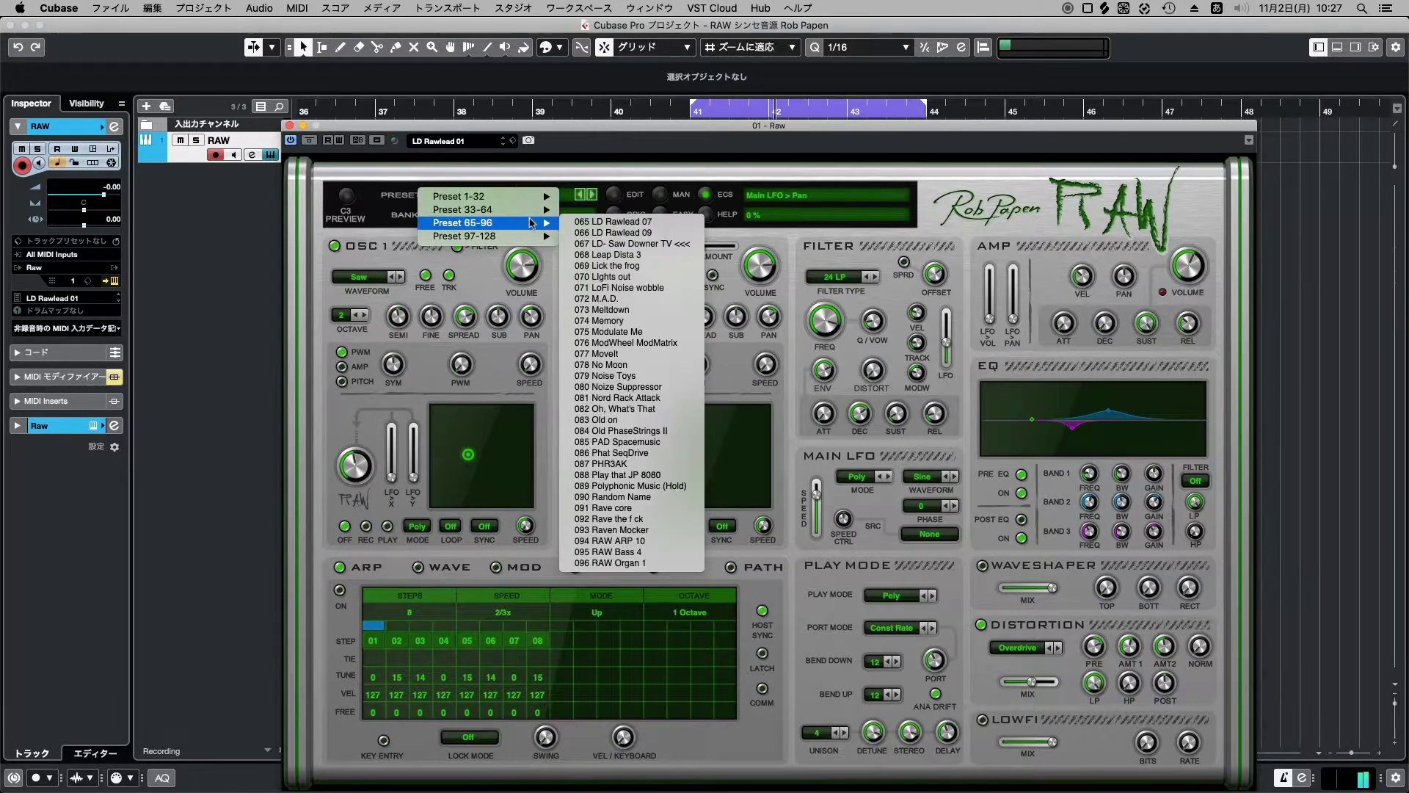
click(644, 255)
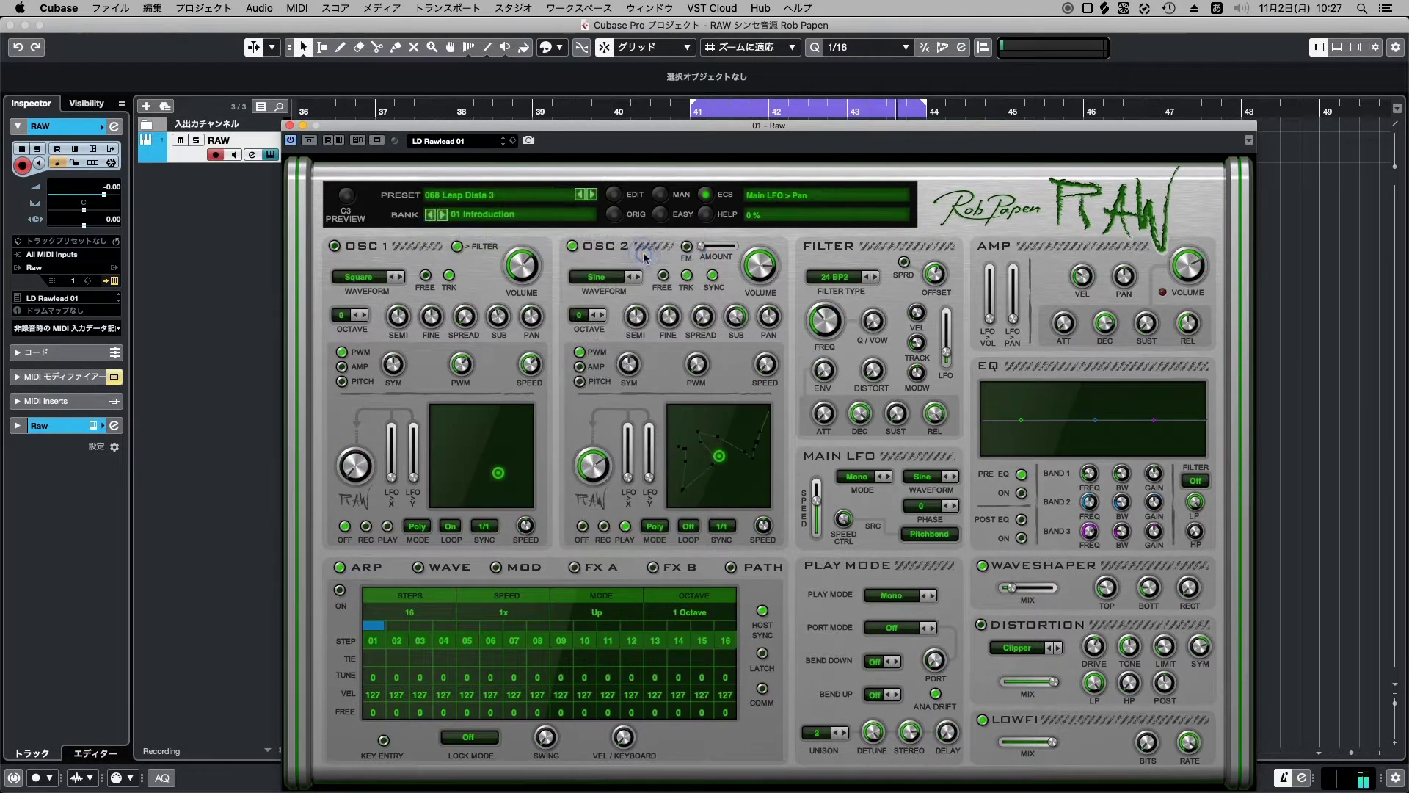
click(522, 199)
mouse_move(528, 222)
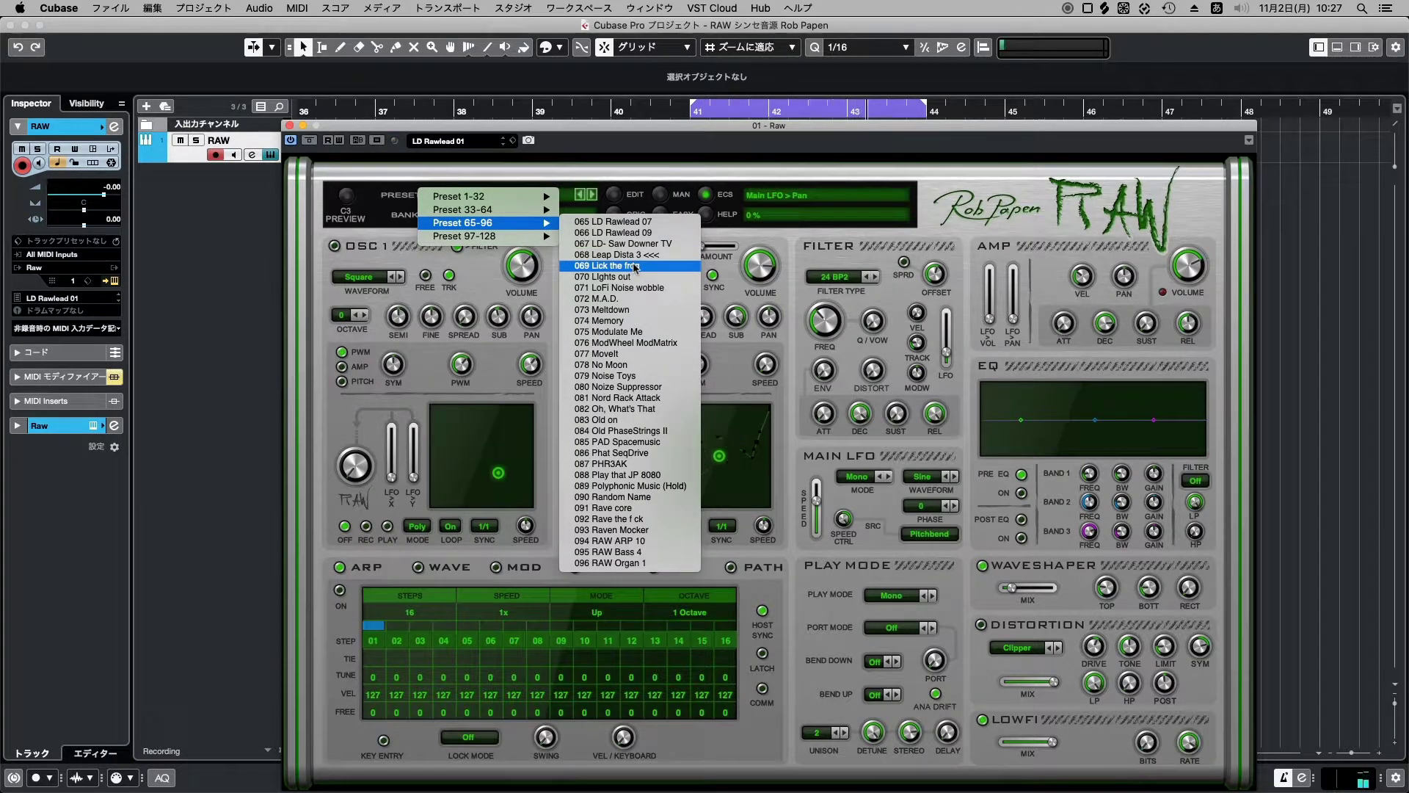
click(636, 266)
Audition the presets 070 Lights out and 071 LoFi Noise wobble from the 65-96 group.
click(522, 199)
mouse_move(521, 223)
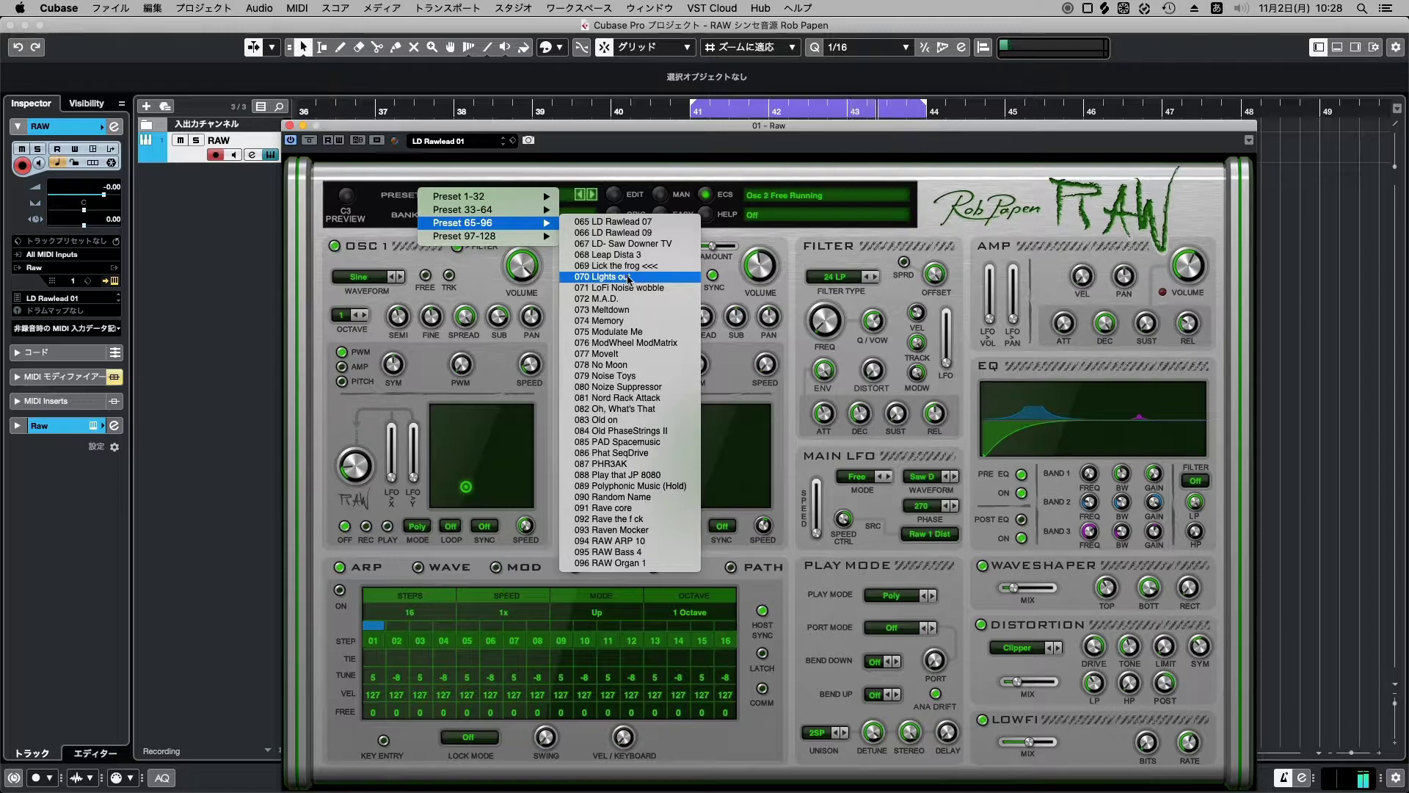
click(629, 276)
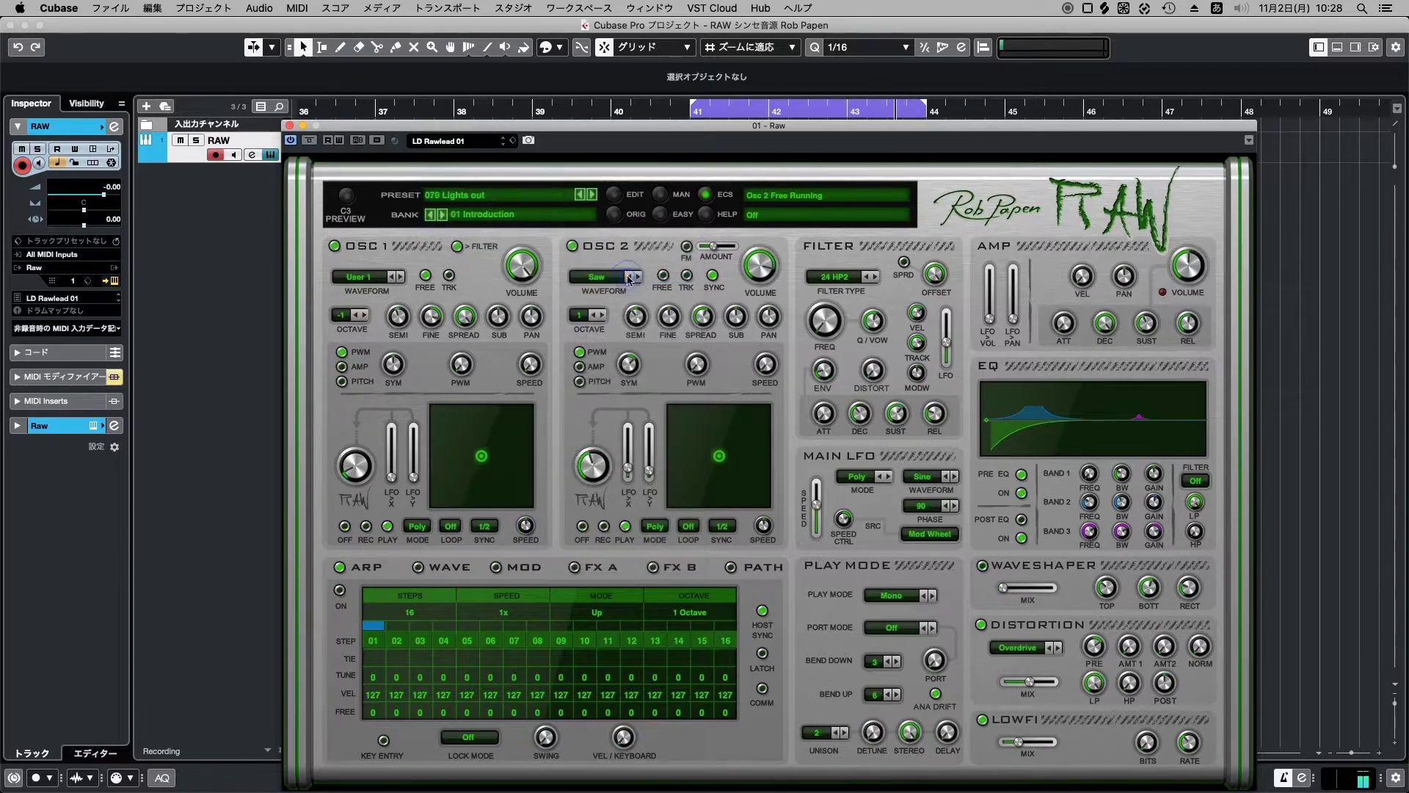
click(518, 198)
mouse_move(521, 223)
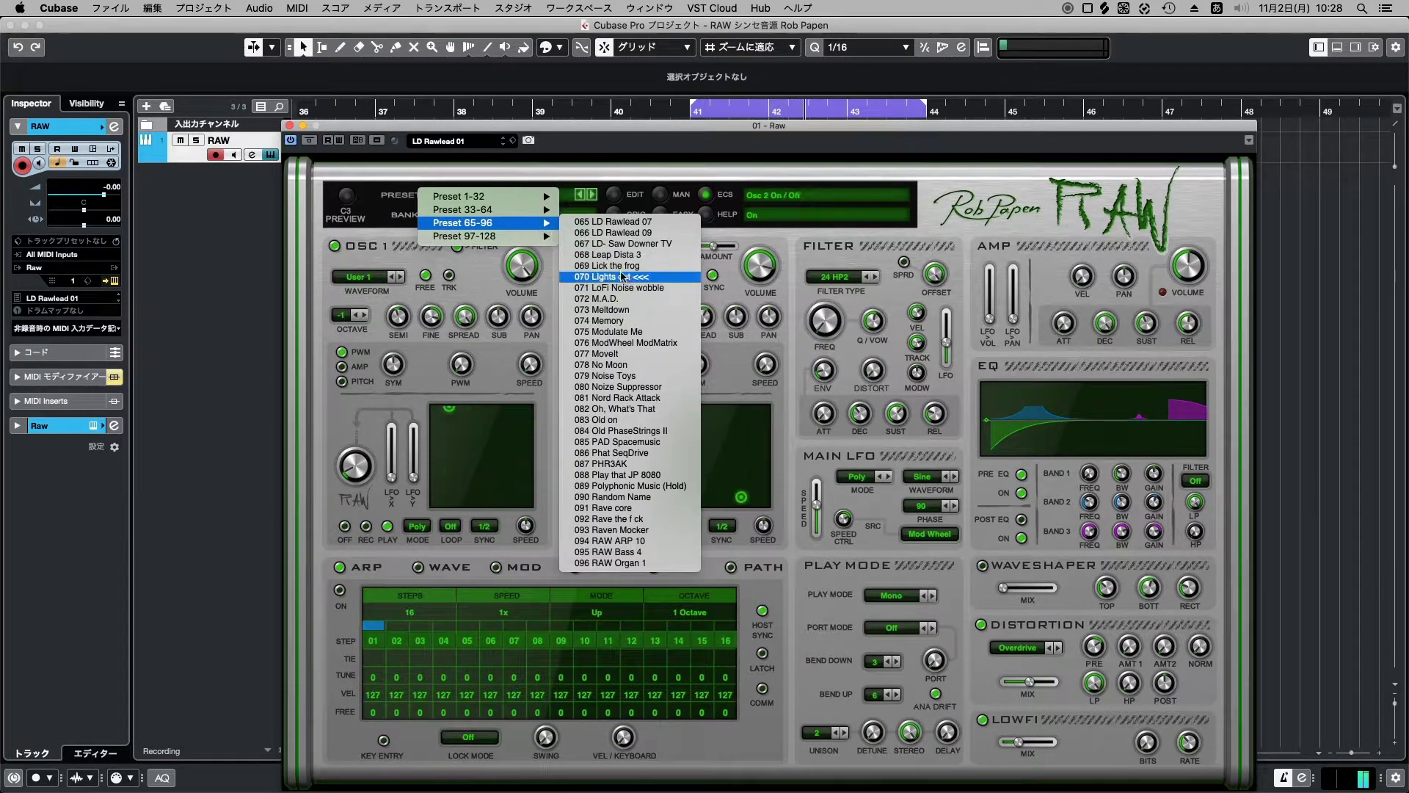
click(643, 287)
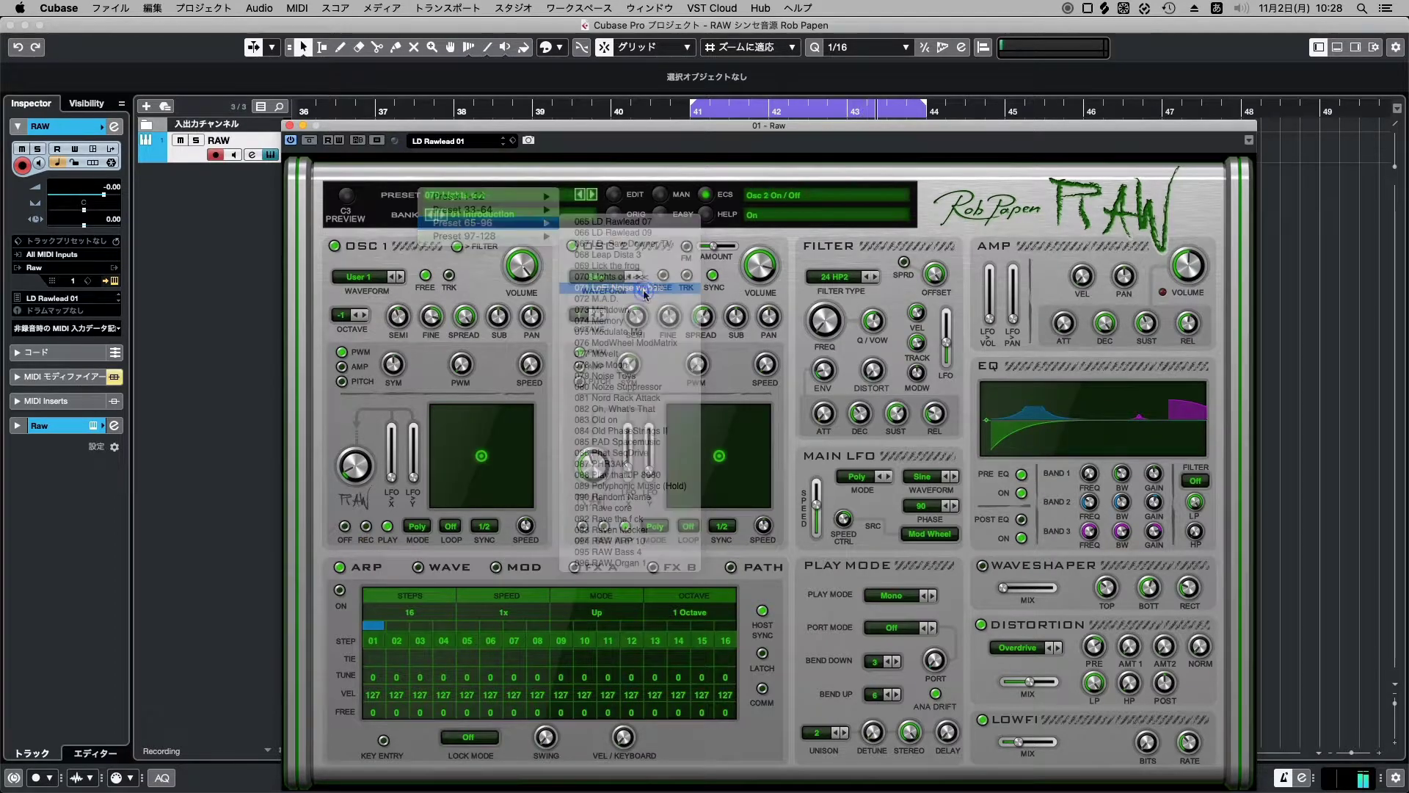
Audition the presets 072 M.A.D. and 073 Meltdown in turn.
click(526, 198)
mouse_move(526, 200)
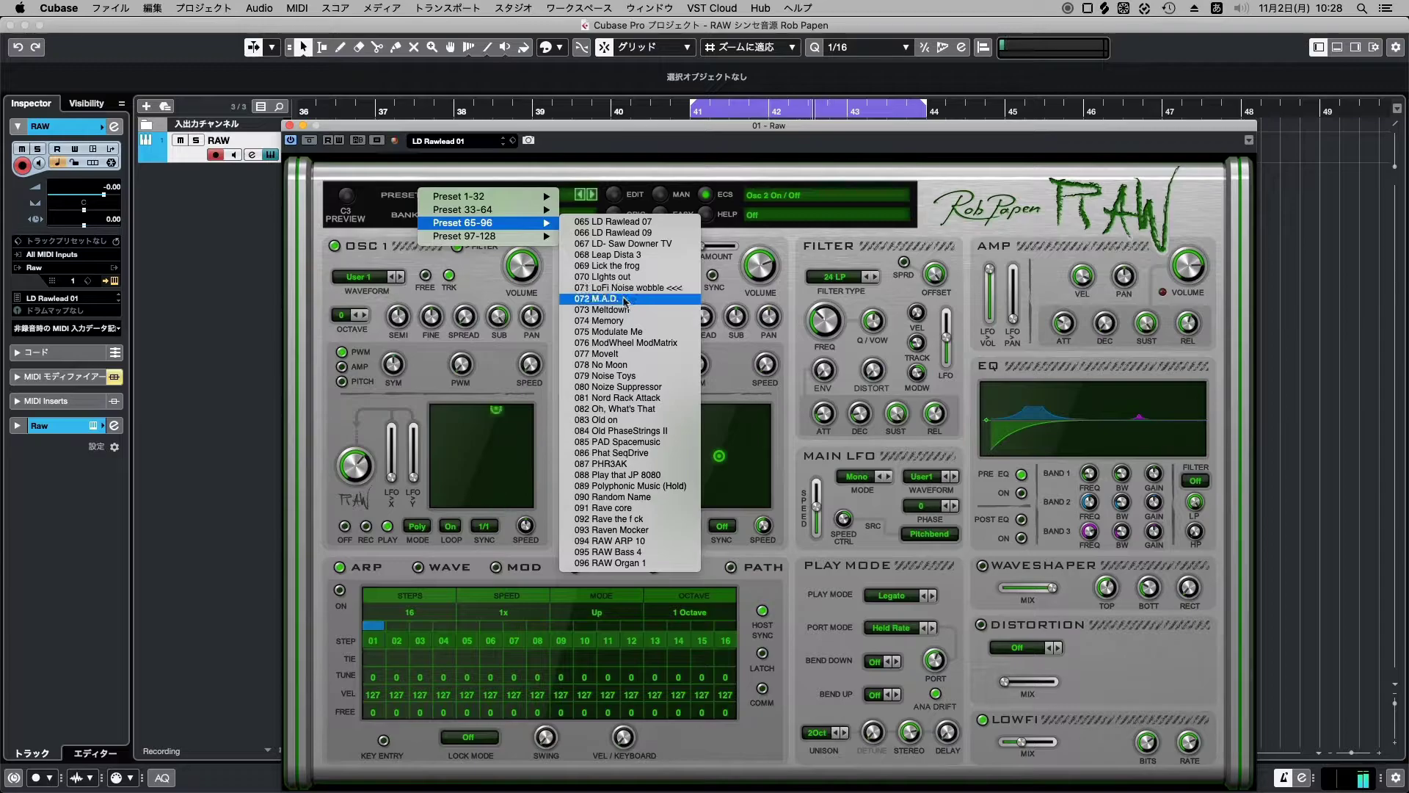
click(625, 299)
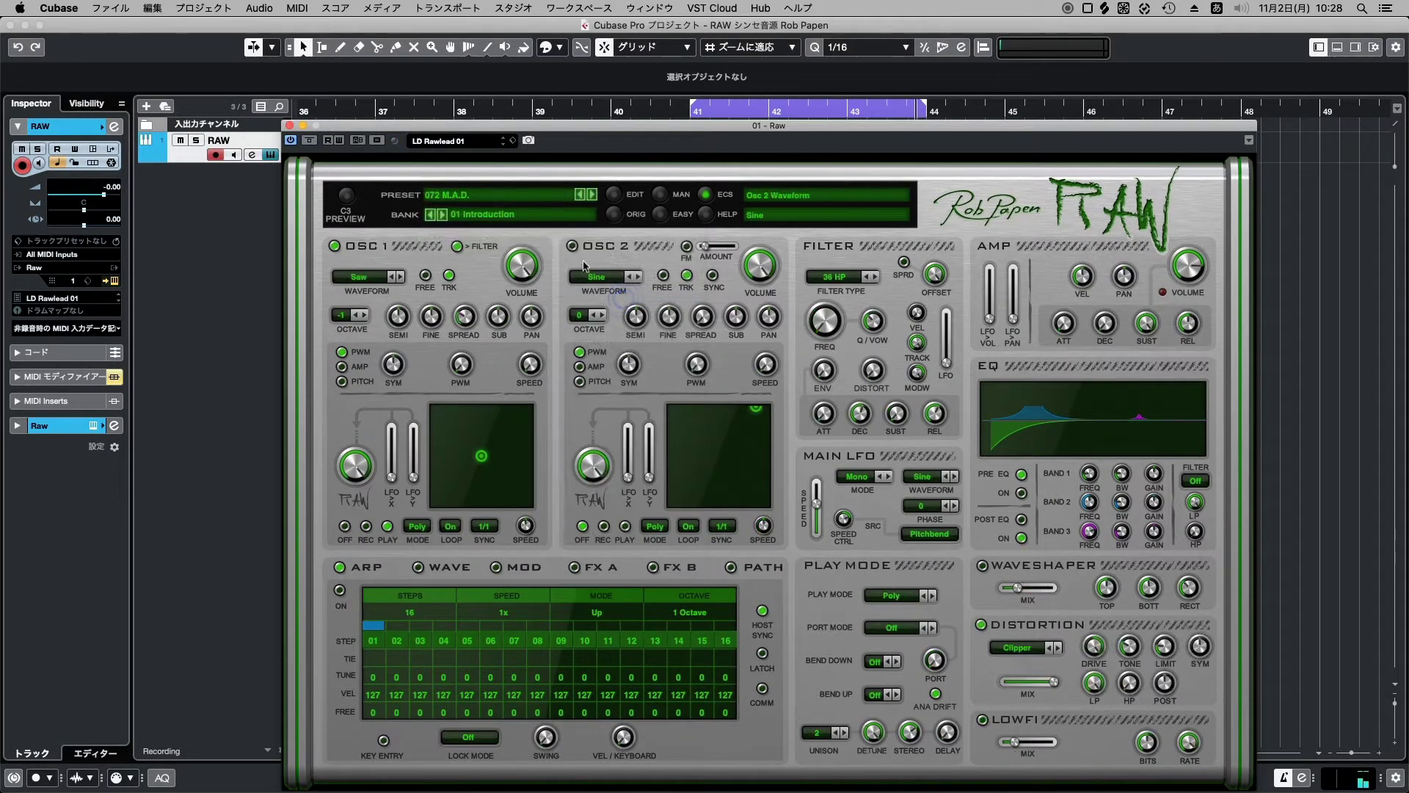
click(519, 198)
mouse_move(528, 222)
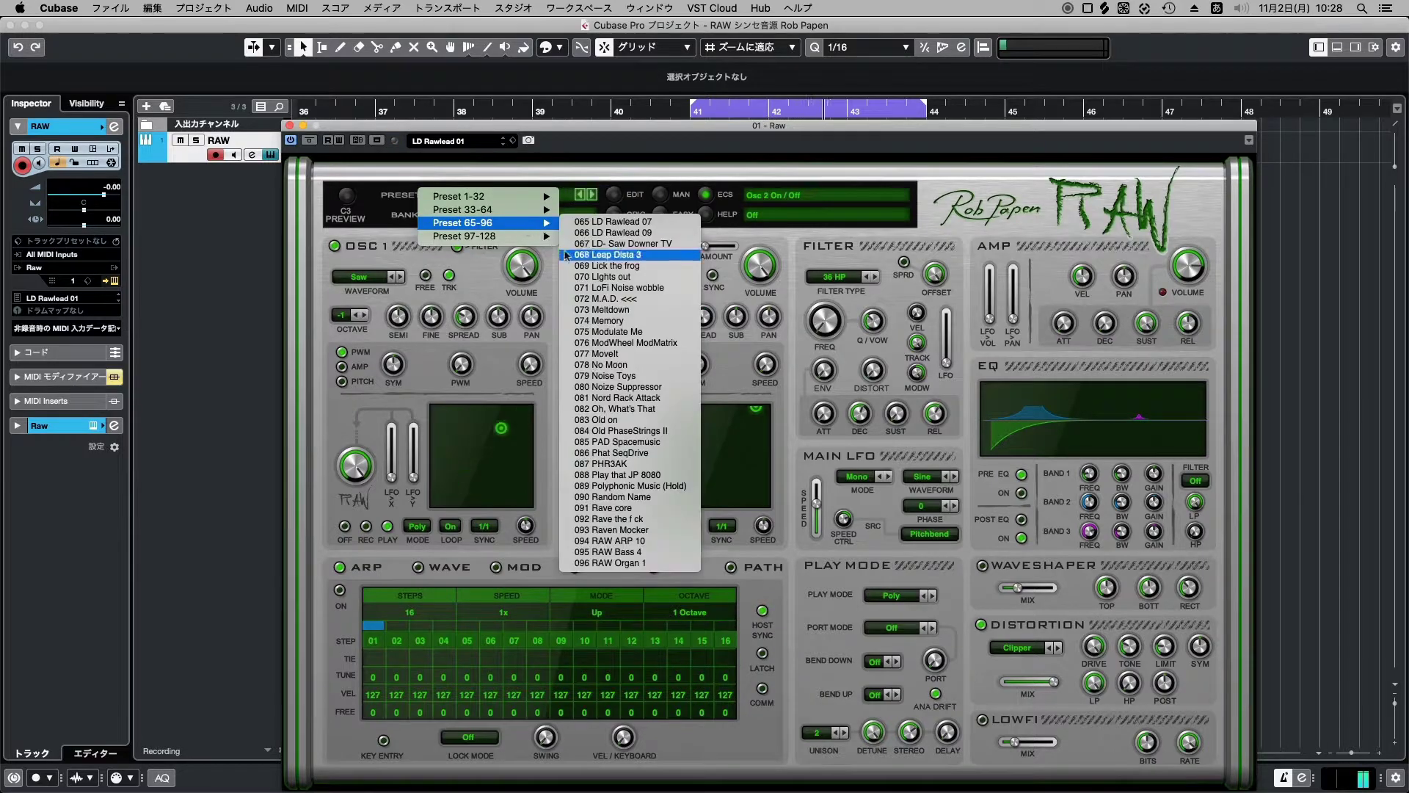
click(626, 310)
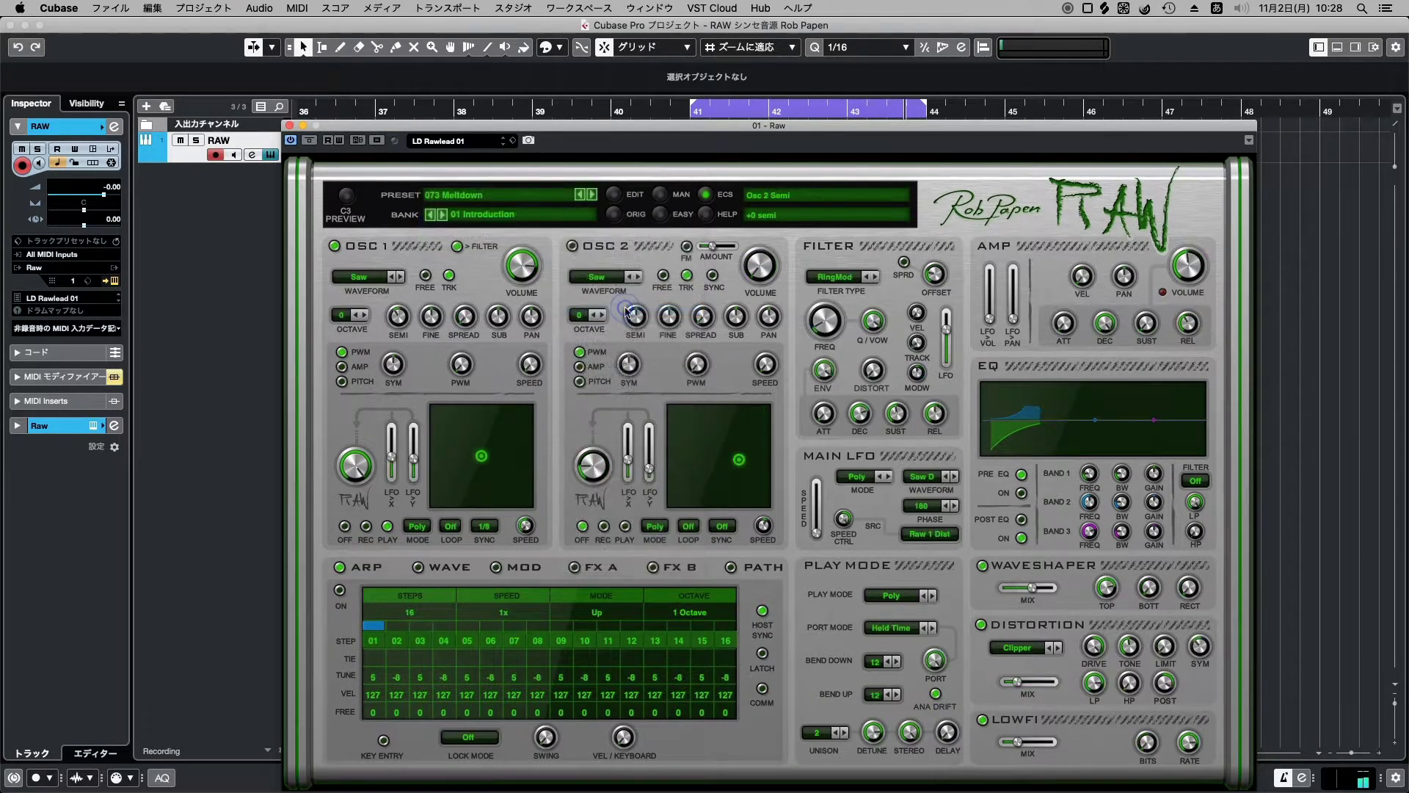
Audition the presets 074 Memory and 075 Modulate Me from the 65-96 group.
click(523, 200)
mouse_move(529, 222)
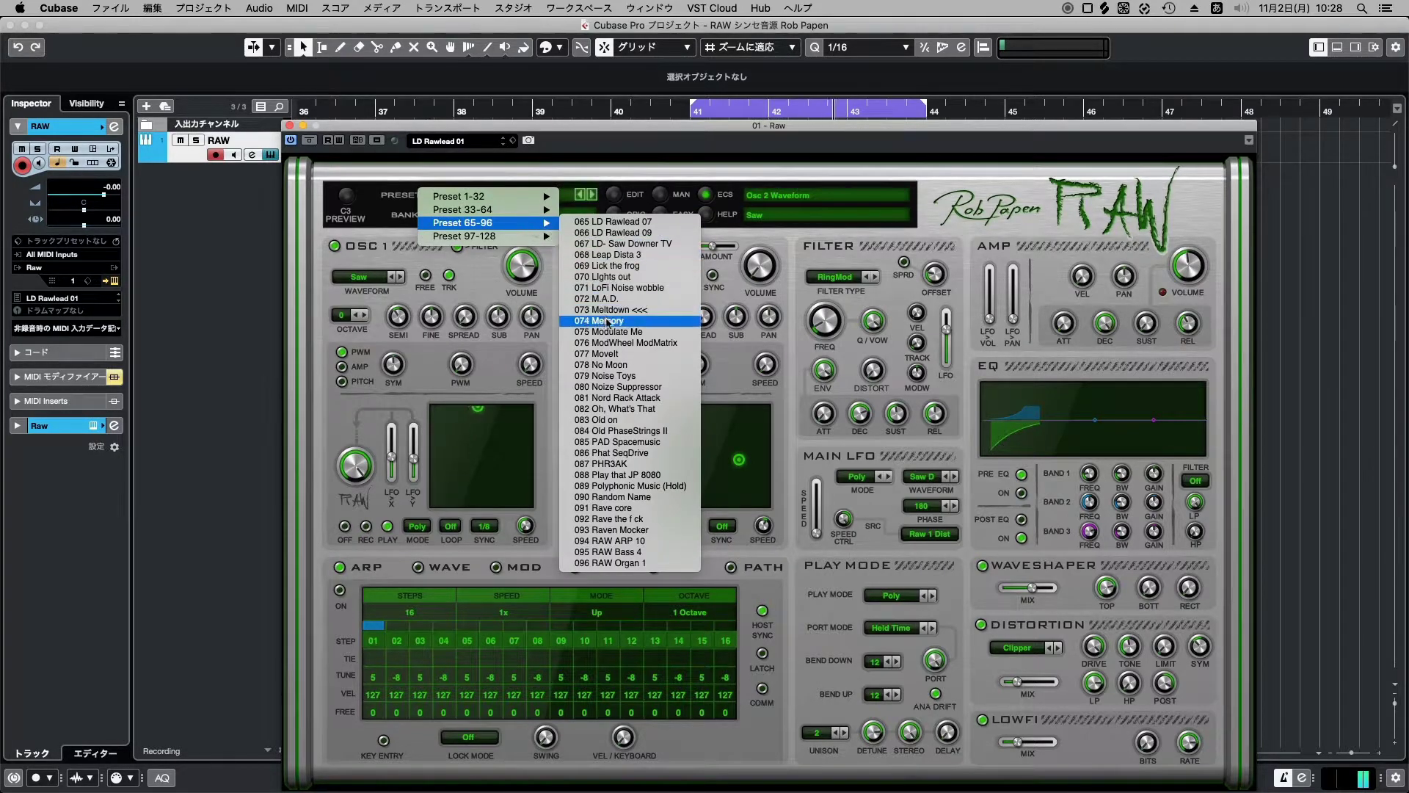
click(607, 321)
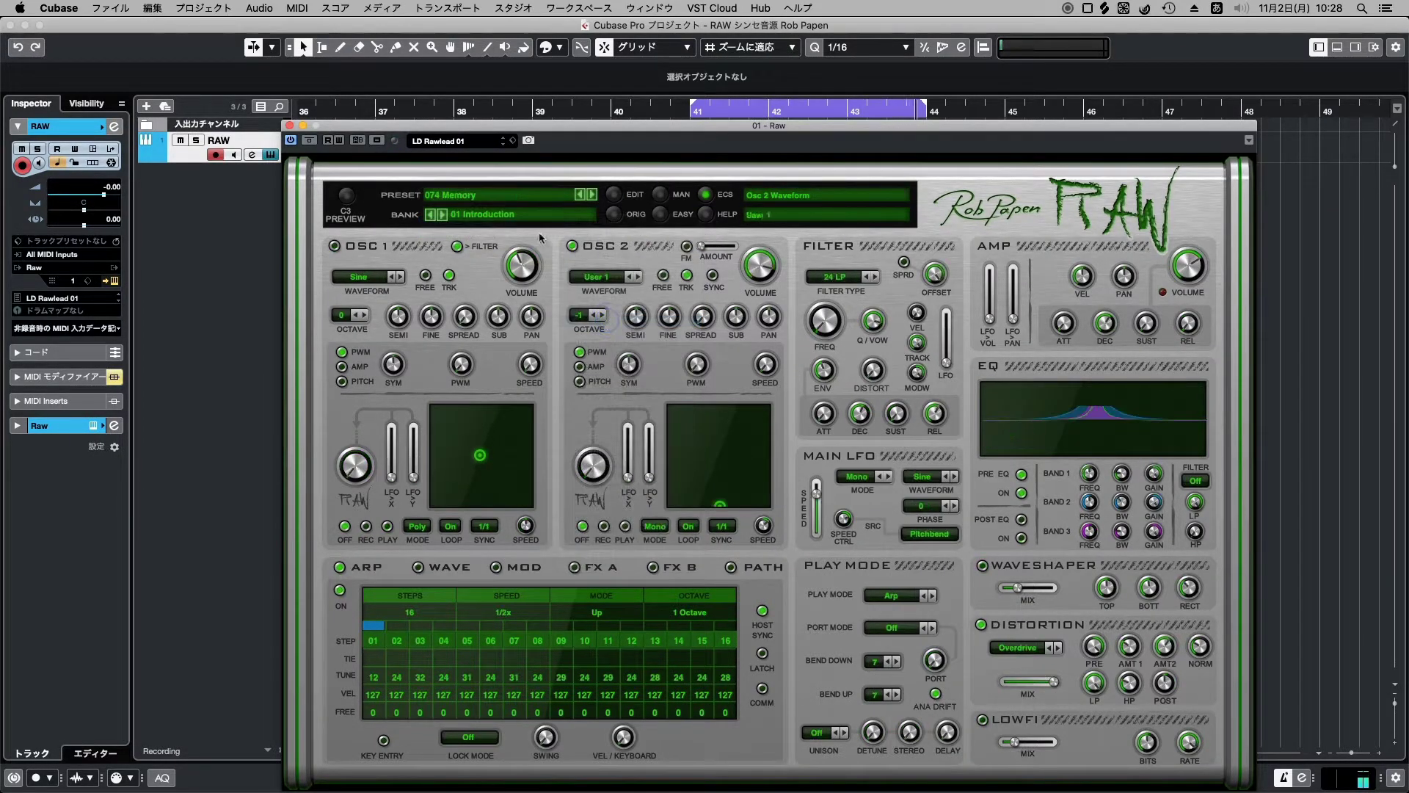
click(516, 206)
mouse_move(543, 223)
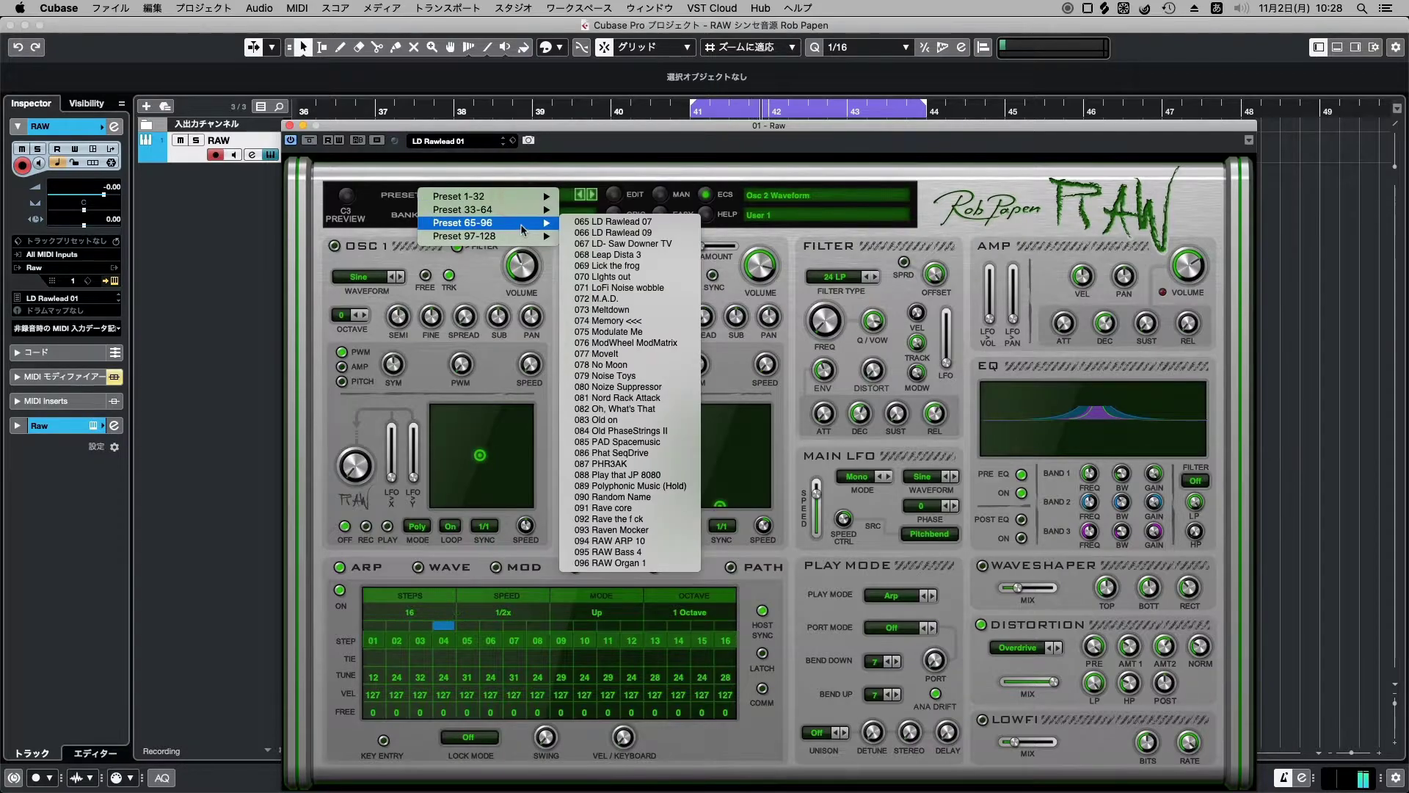
click(642, 332)
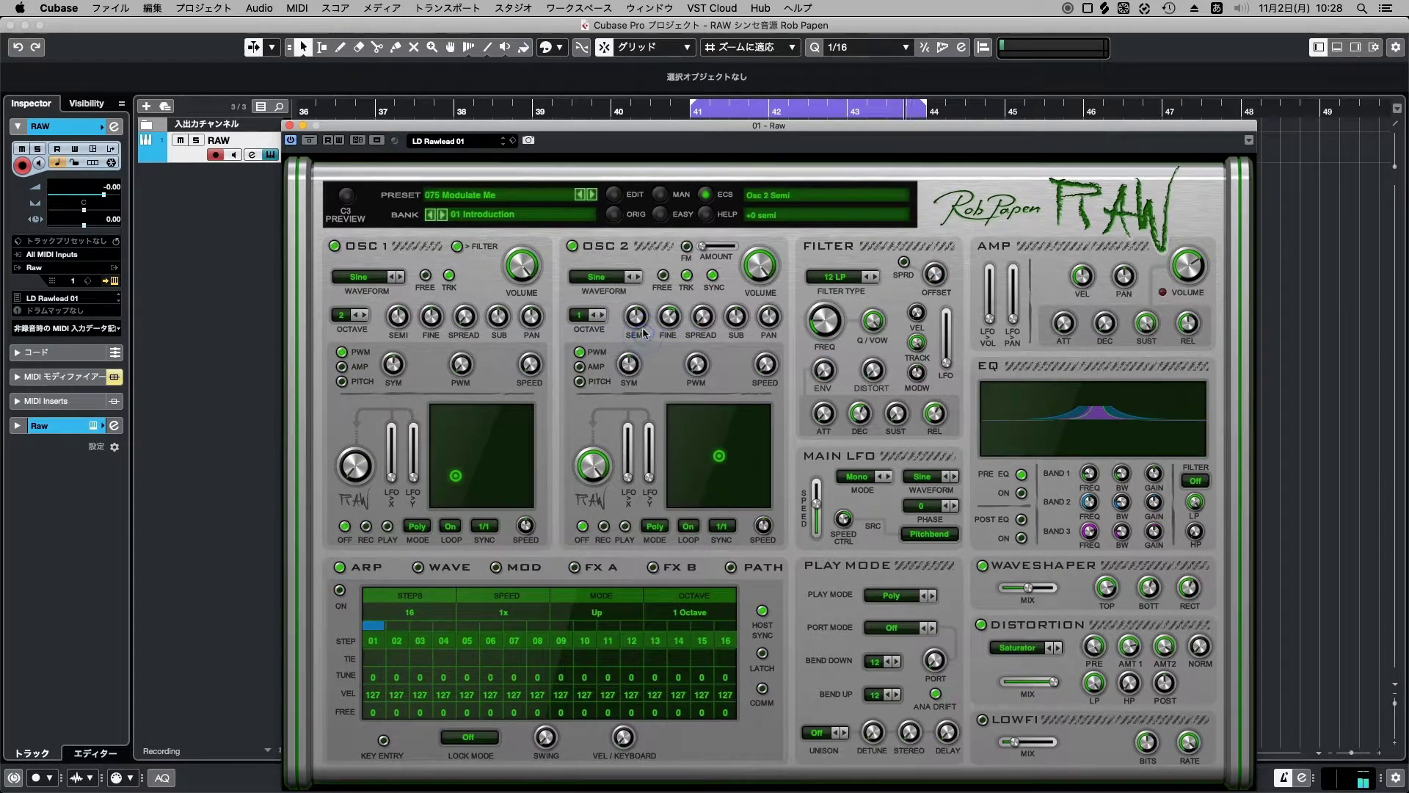
Audition the presets 076 ModWheel ModMatrix and 077 MoveIt one after the other.
click(509, 199)
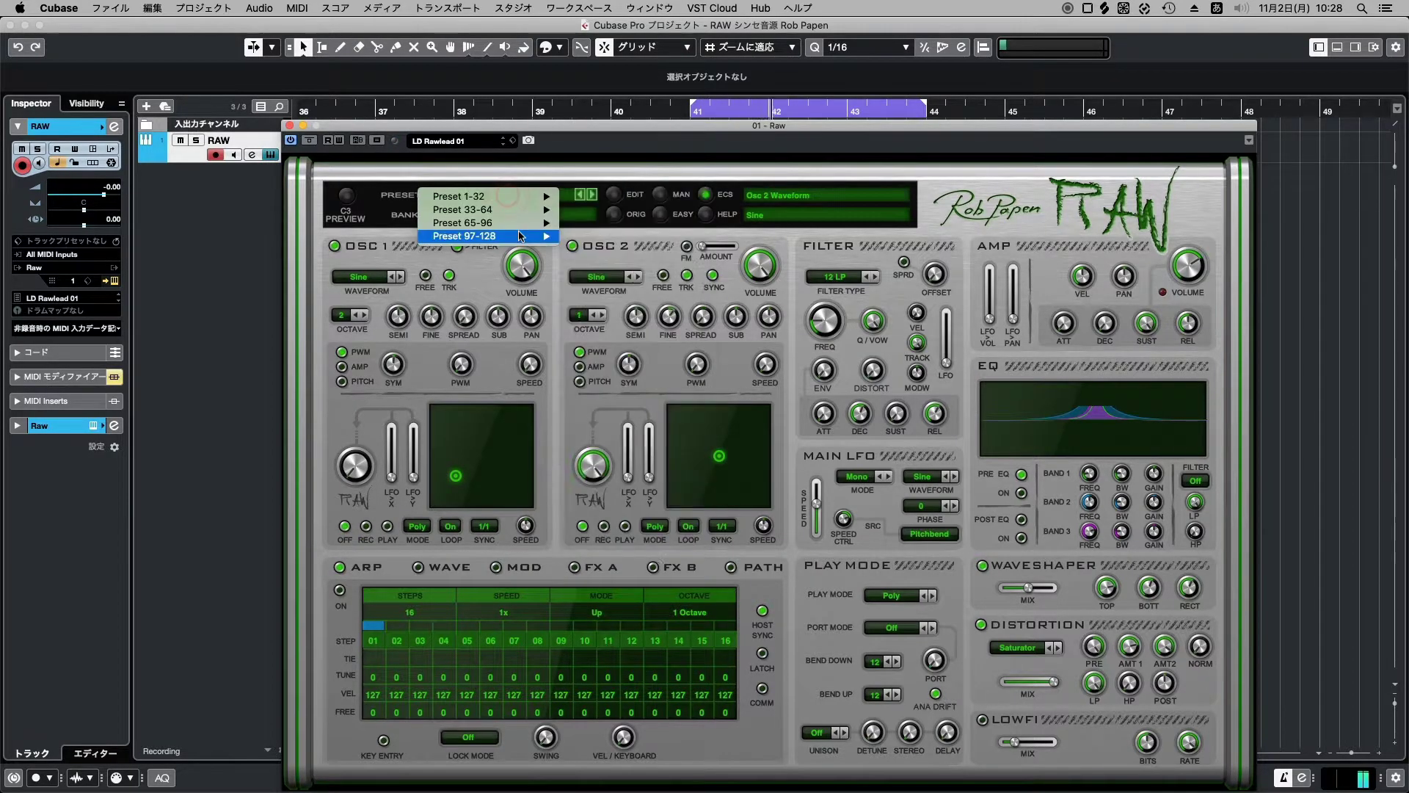
mouse_move(521, 223)
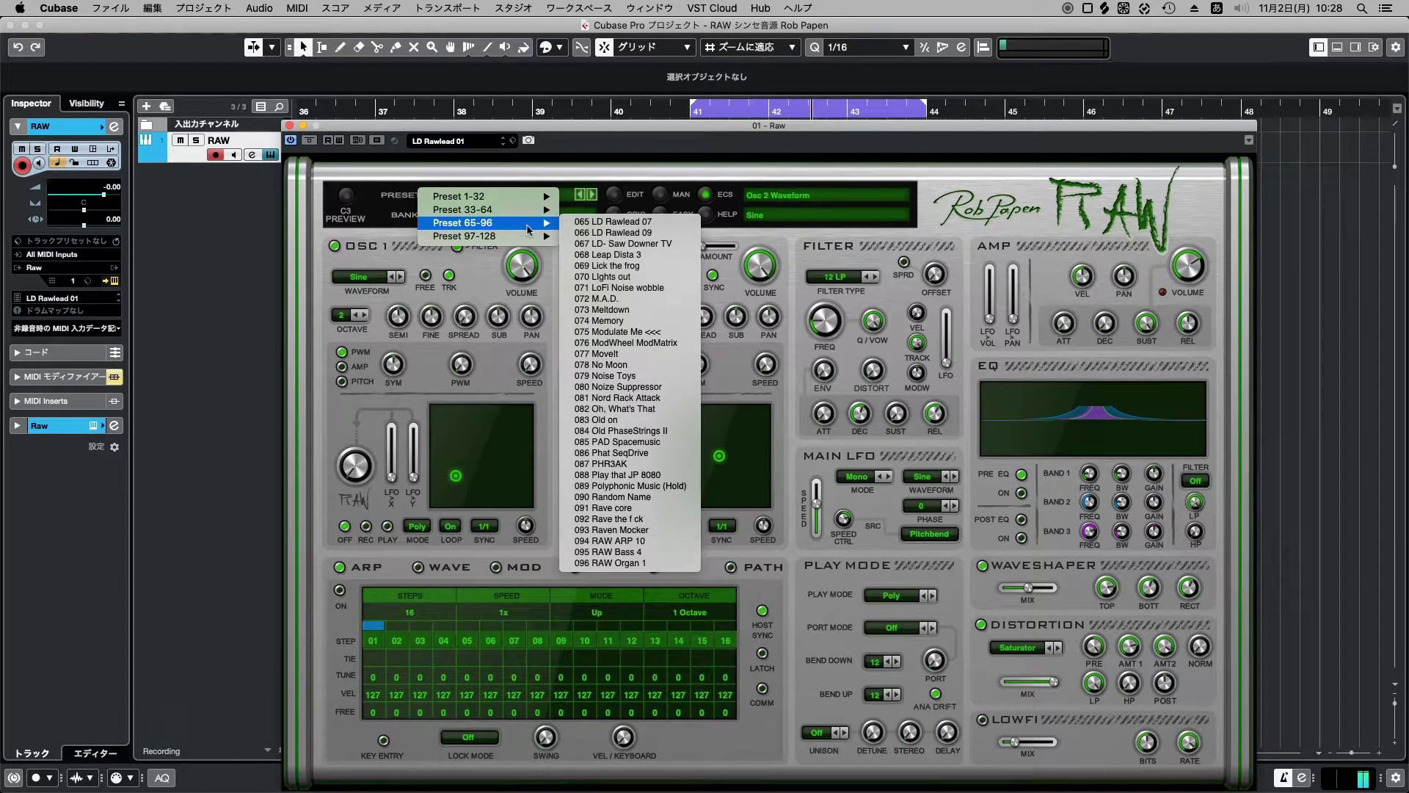
click(631, 343)
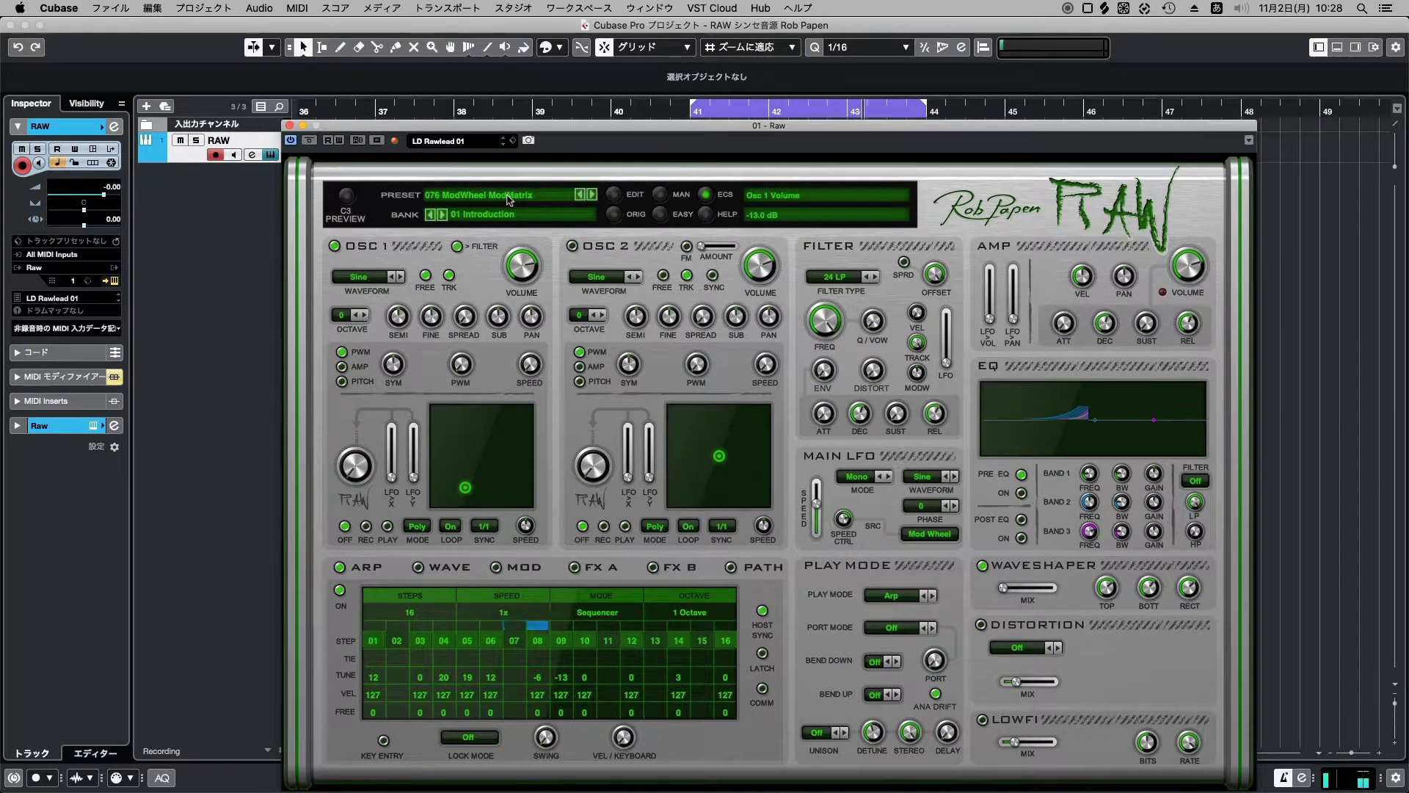
click(507, 200)
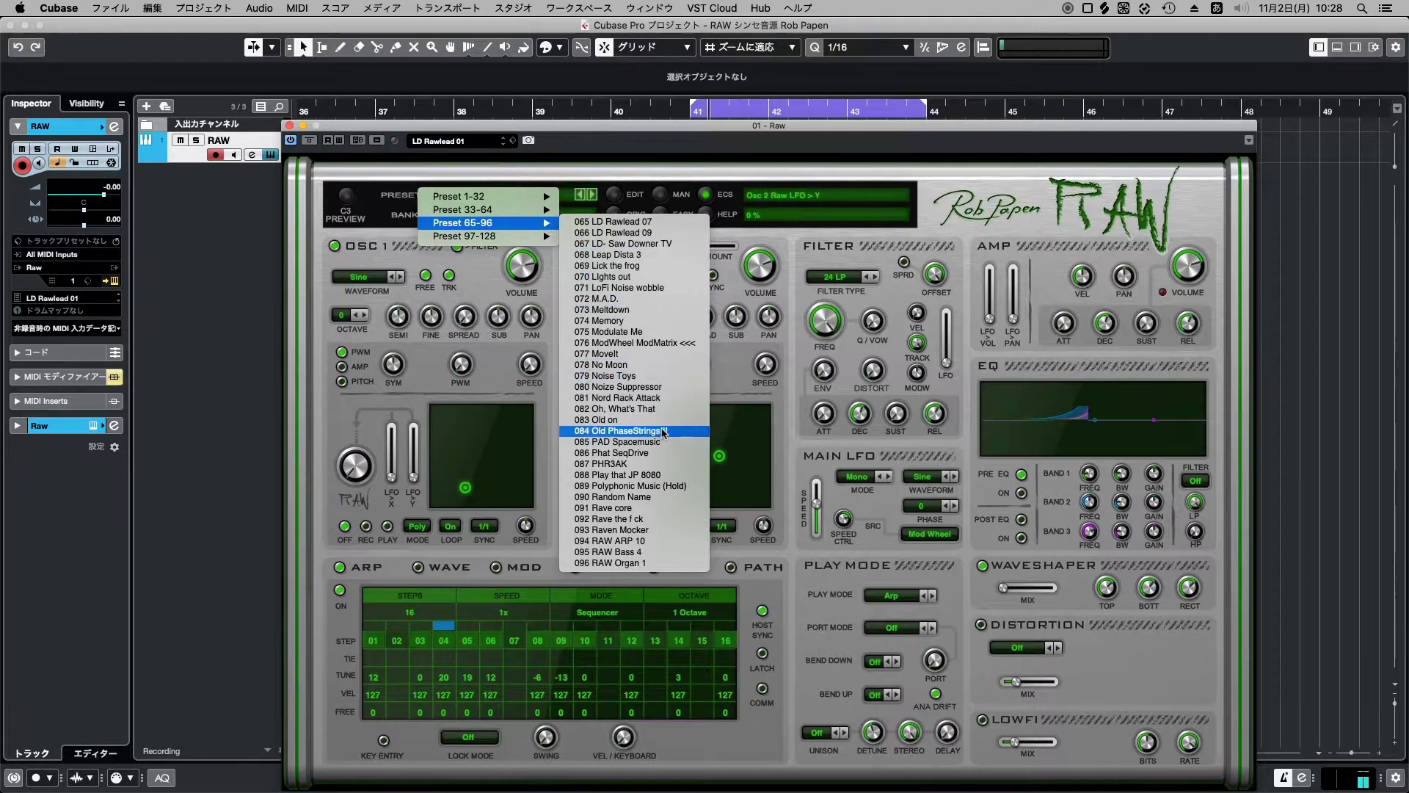
click(652, 355)
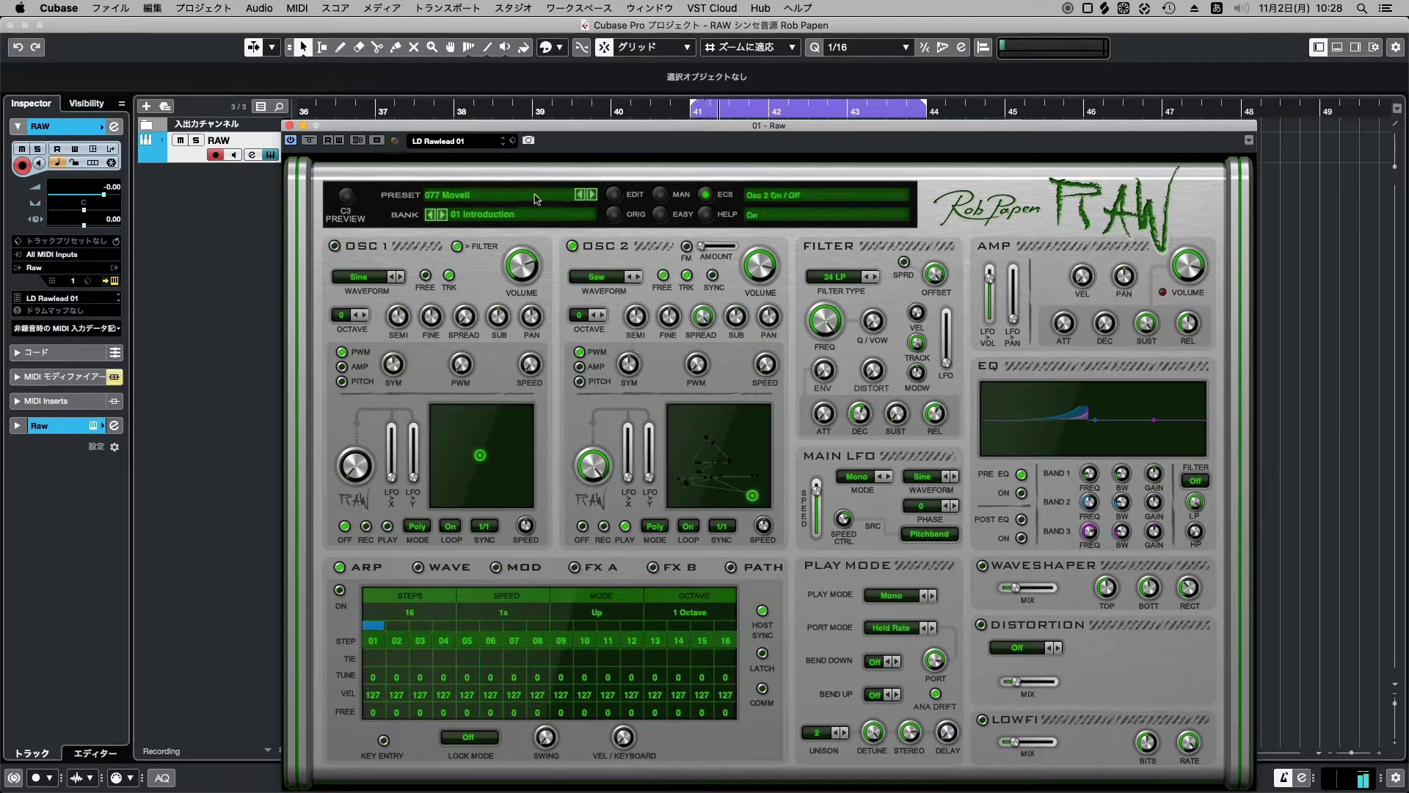
Audition the presets 078 No Moon and 079 Noise Toys from the 65-96 group.
click(536, 198)
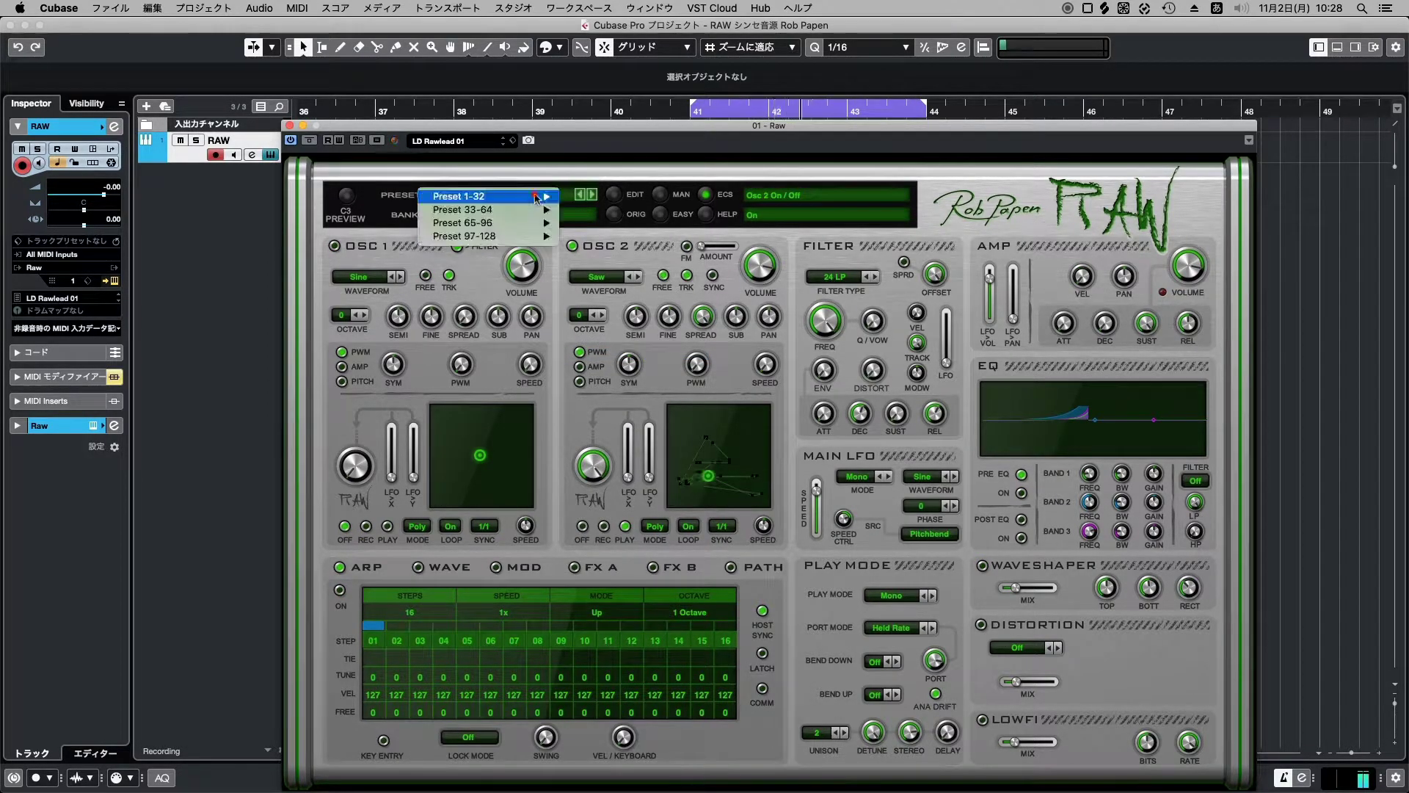
mouse_move(543, 222)
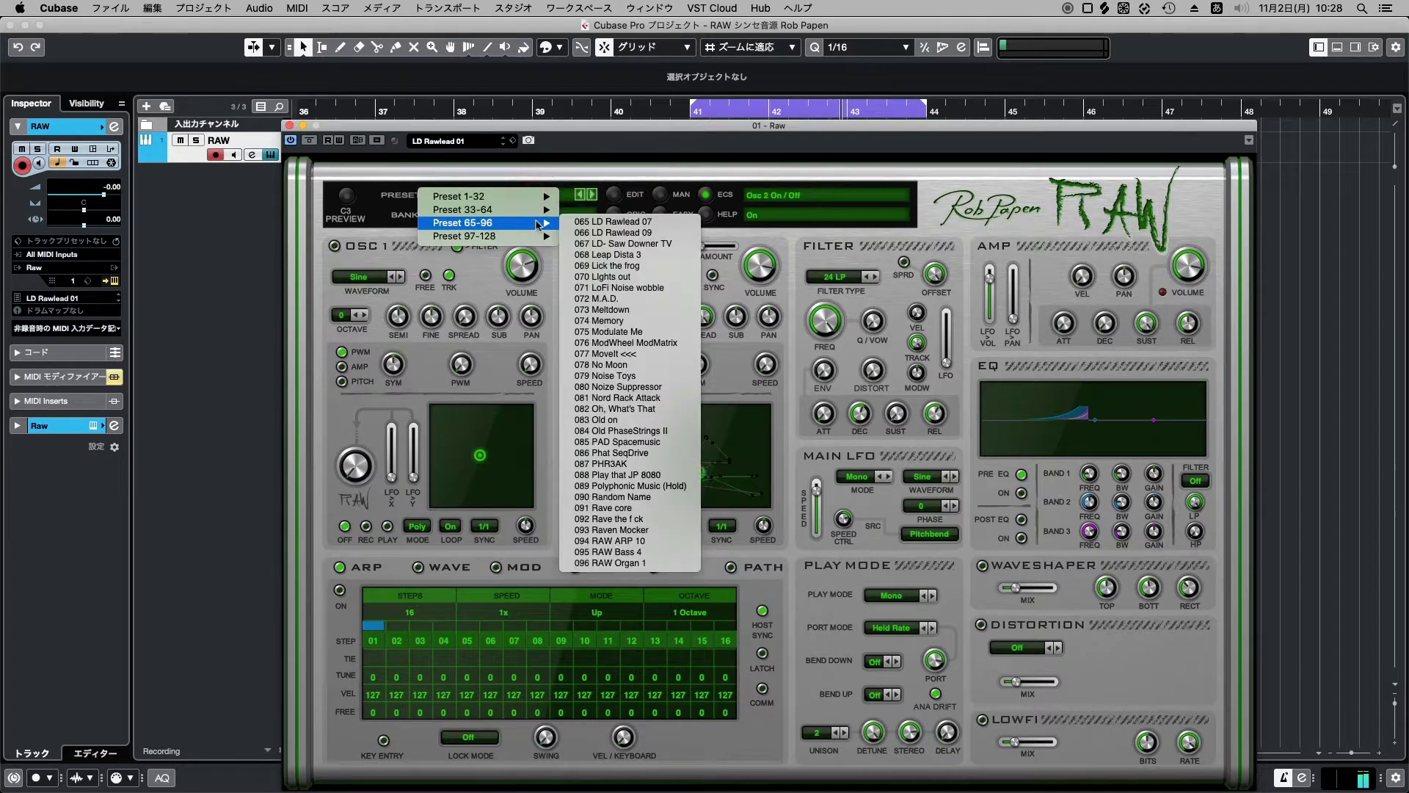
click(624, 366)
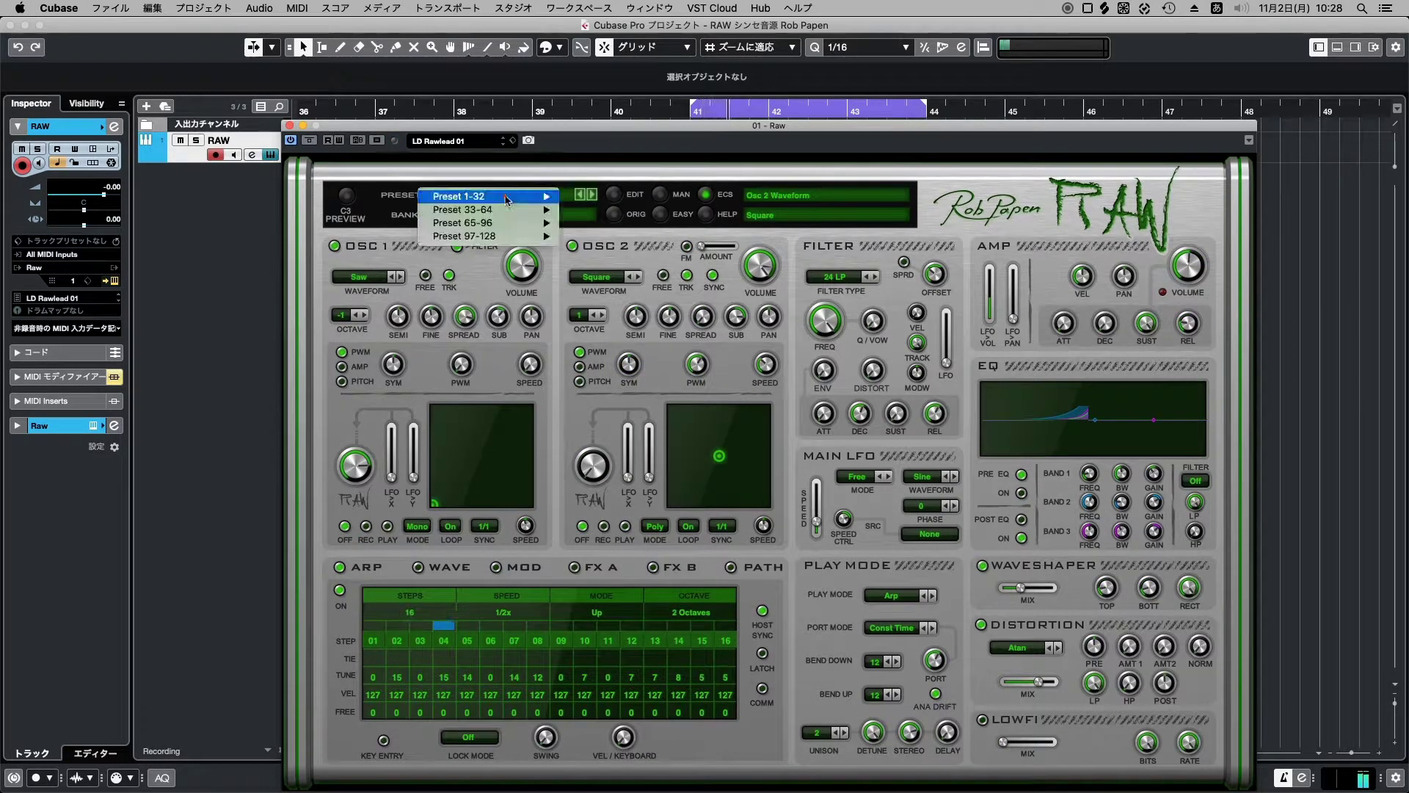
click(505, 200)
mouse_move(543, 223)
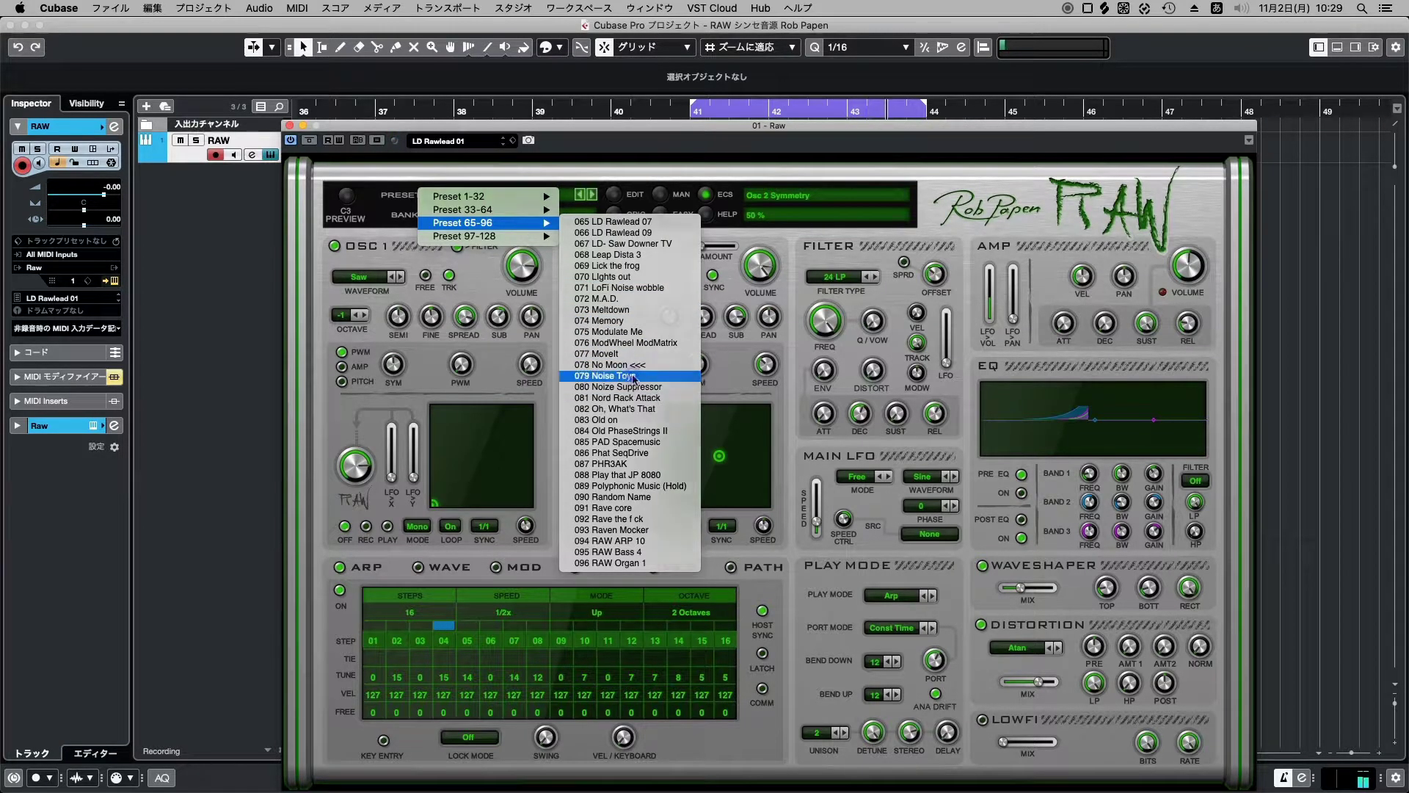
click(633, 377)
Audition the presets 080 Noize Suppressor and 081 Nord Rack Attack in turn.
click(513, 197)
mouse_move(515, 195)
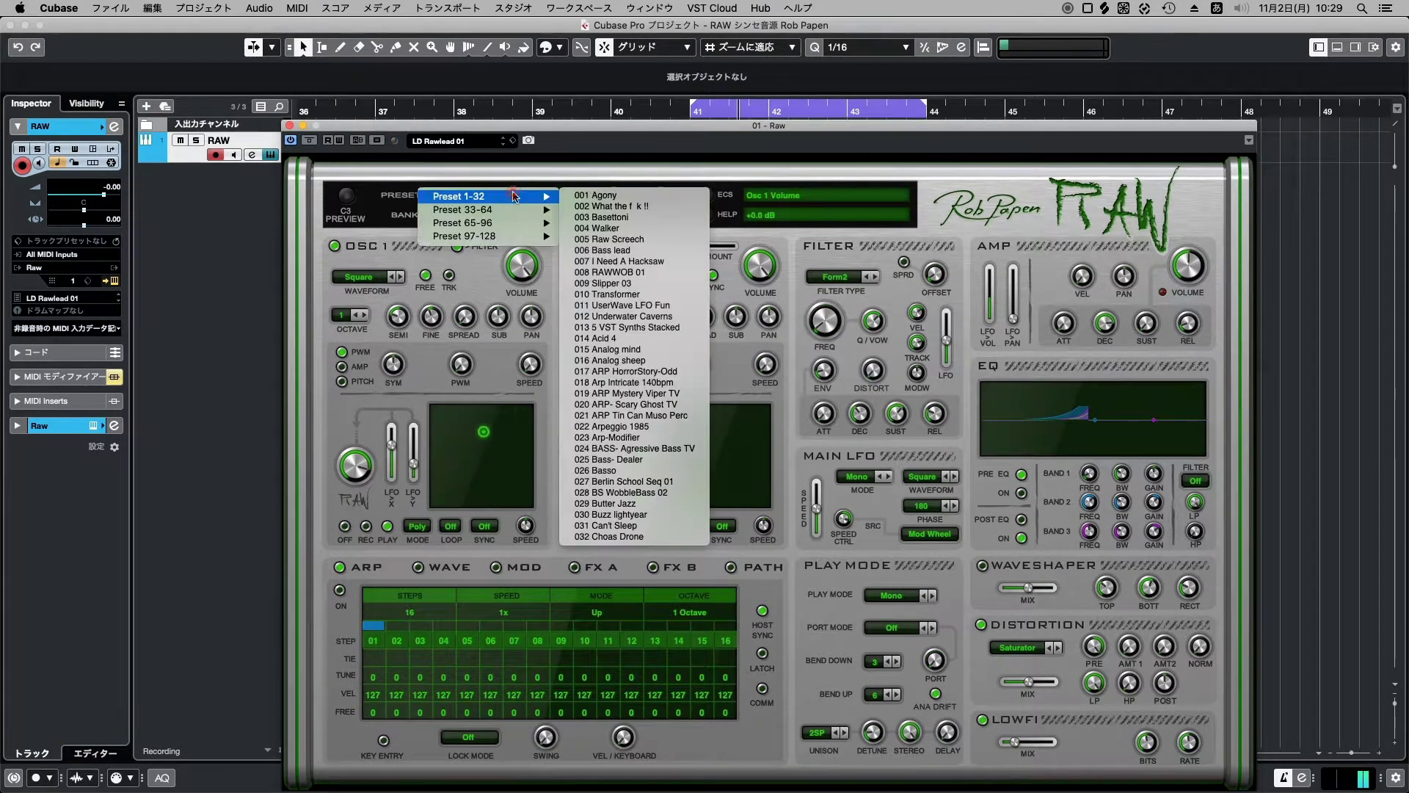
mouse_move(543, 222)
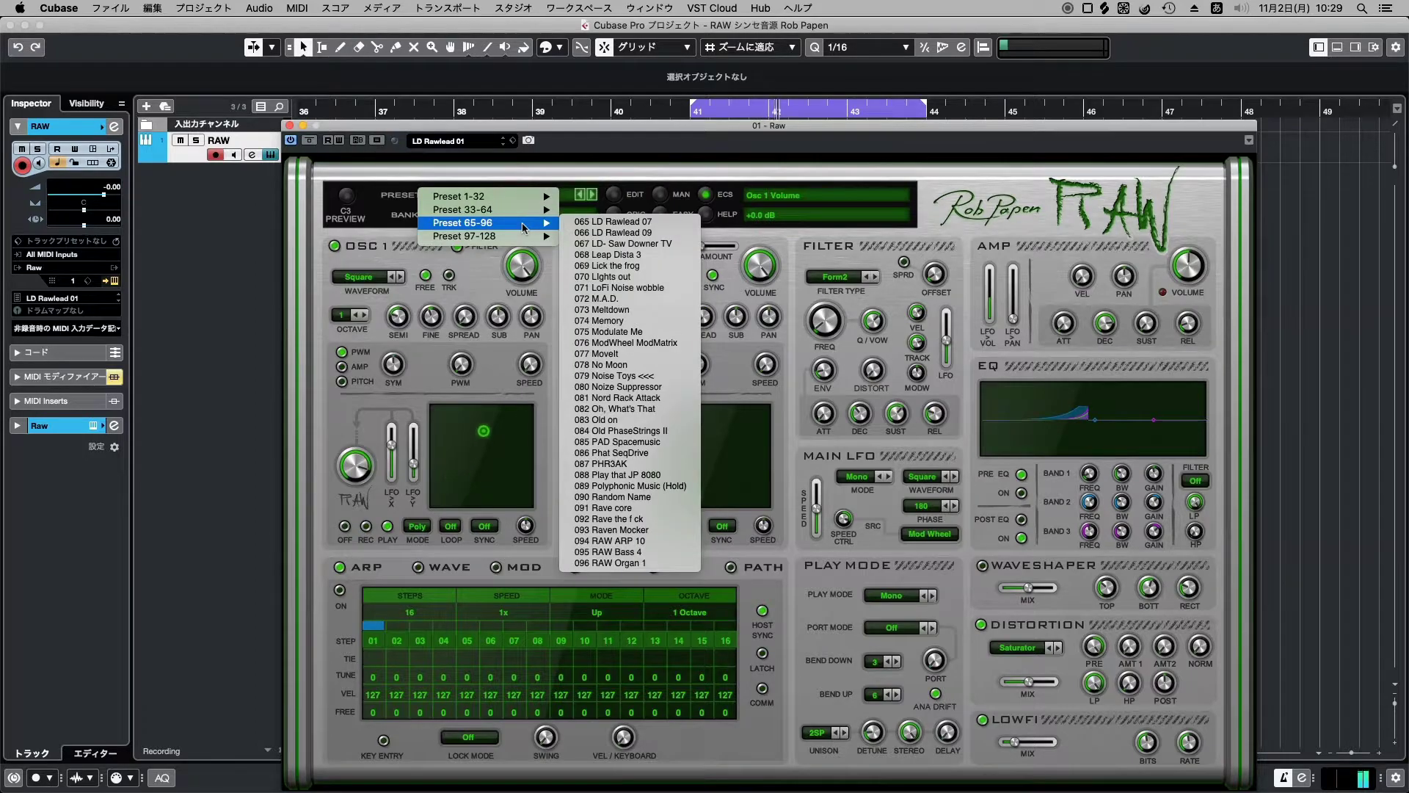
click(643, 388)
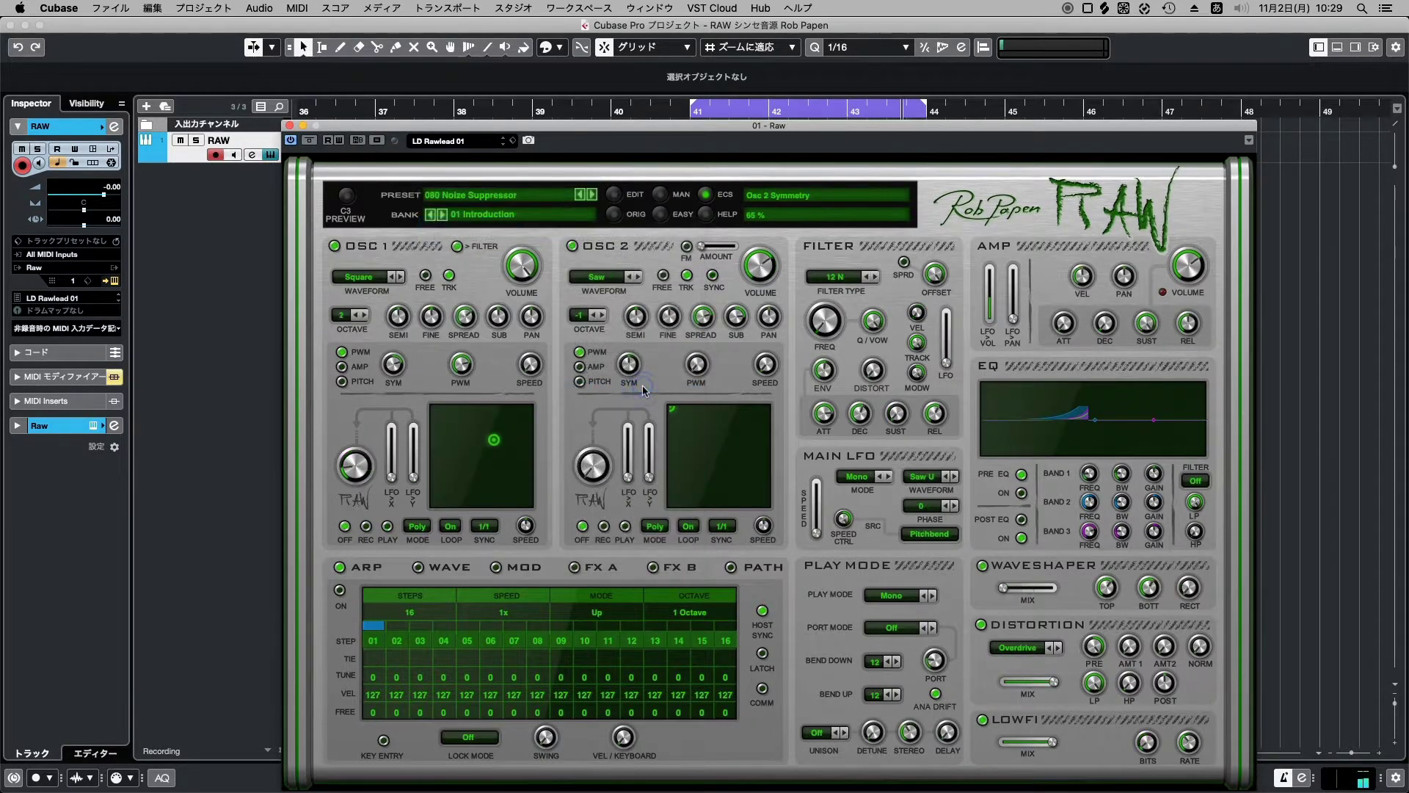
click(518, 200)
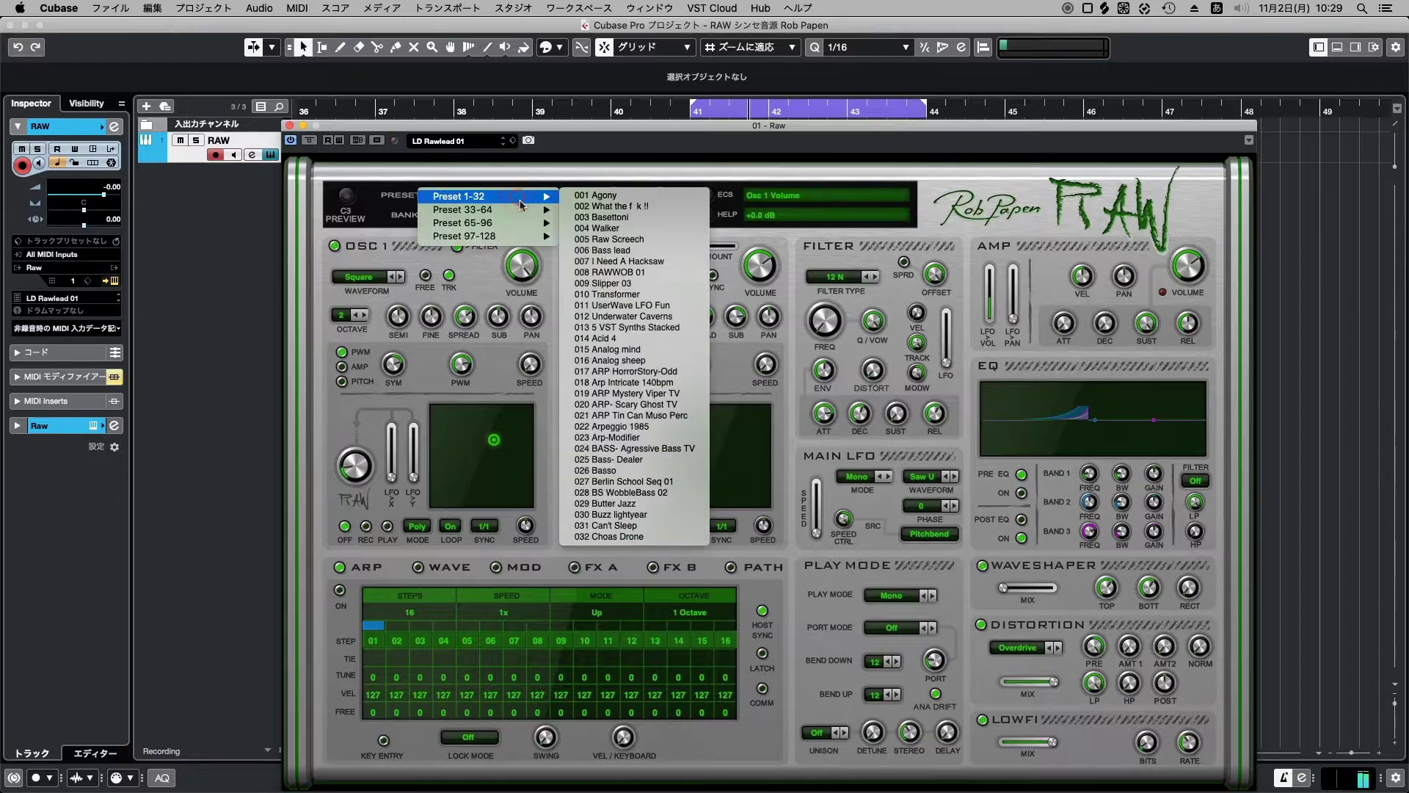
mouse_move(514, 222)
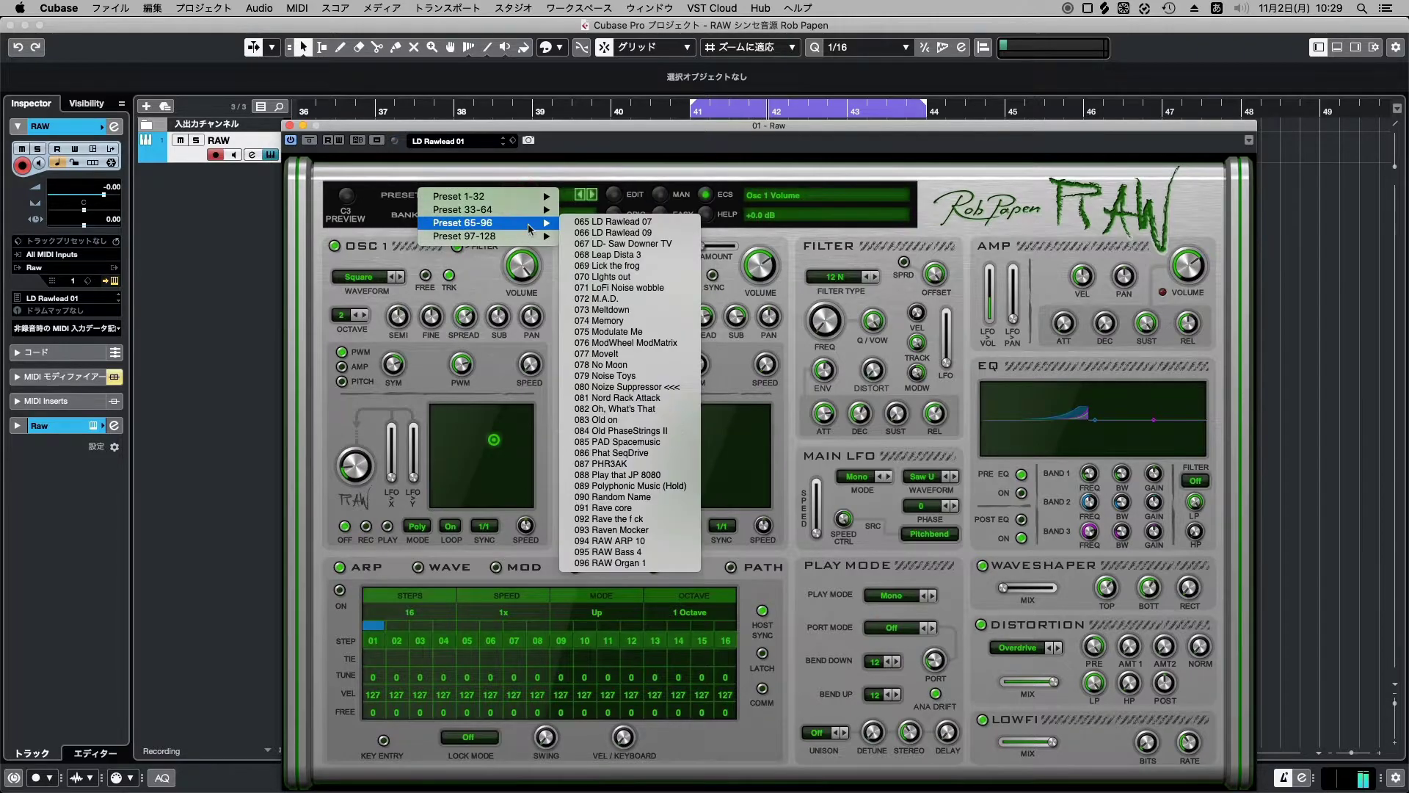
click(658, 399)
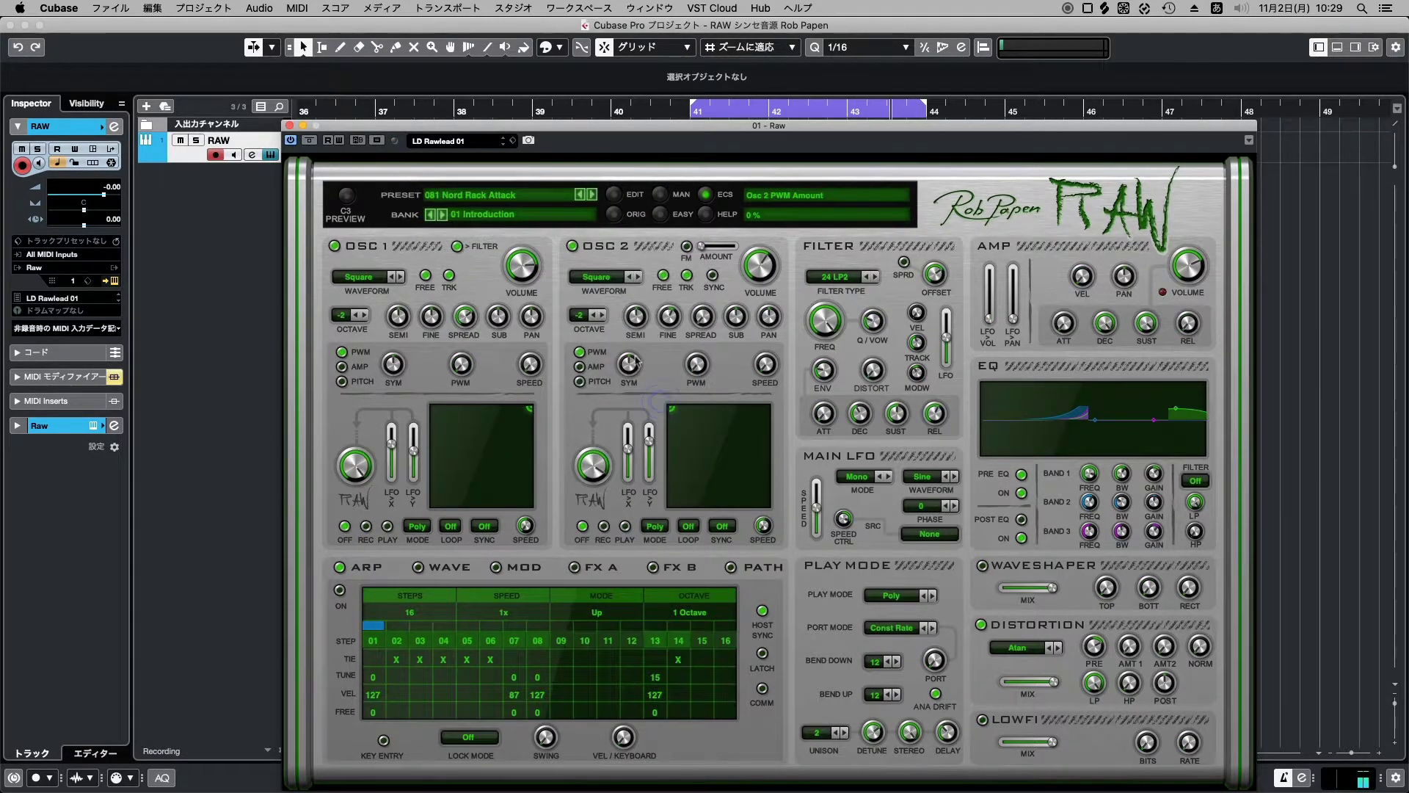
Audition the presets 082 Oh, What's That and 083 Old on from the 65-96 group.
click(526, 199)
mouse_move(528, 223)
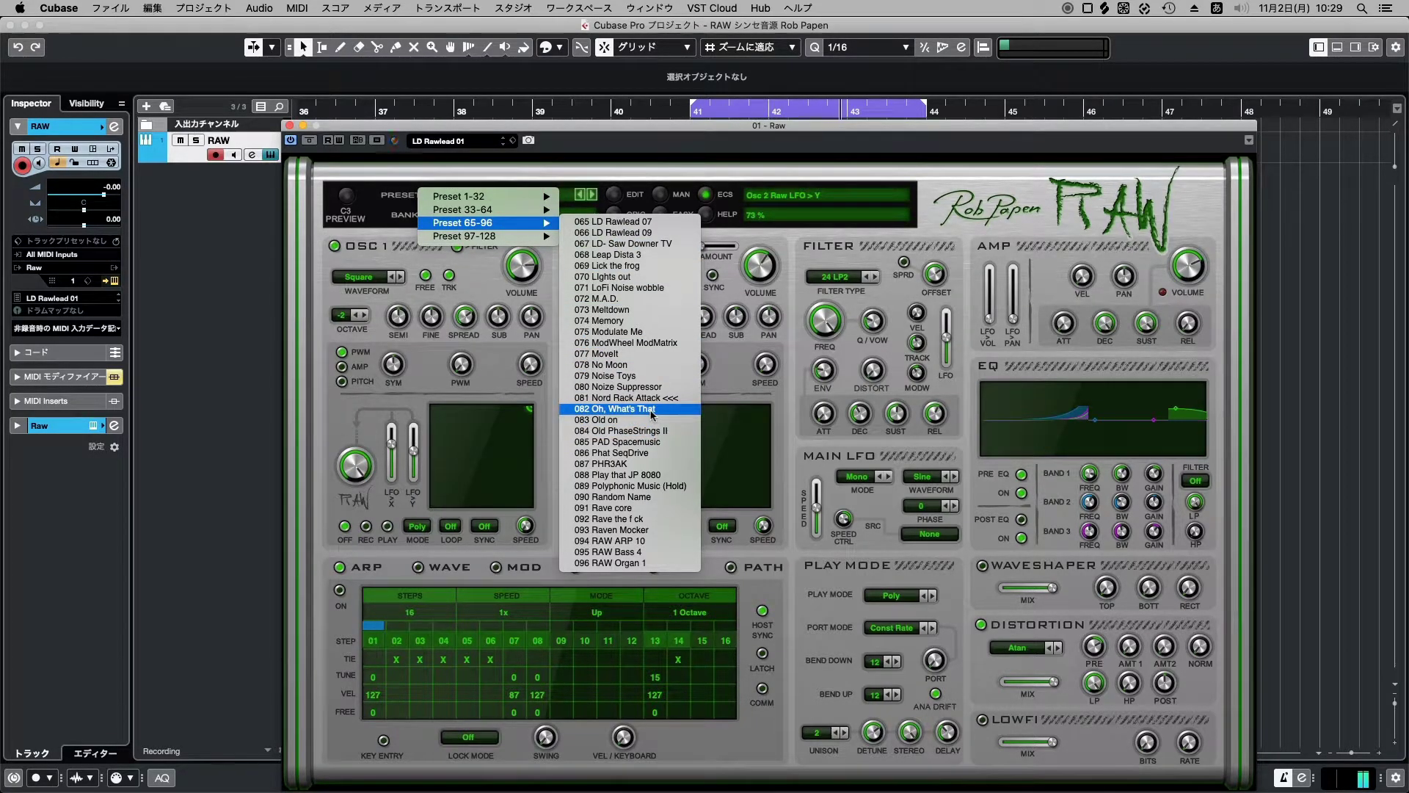
click(651, 410)
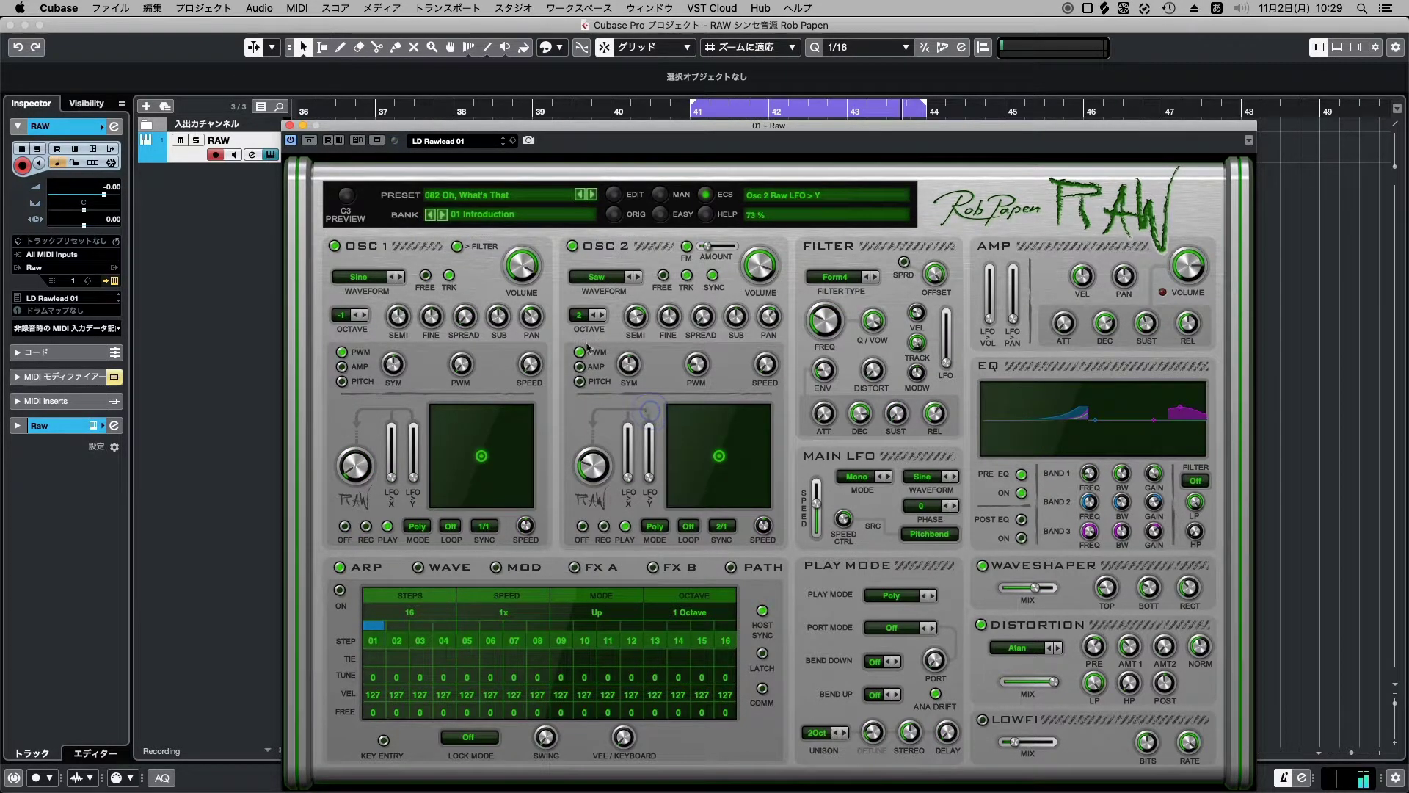
click(516, 202)
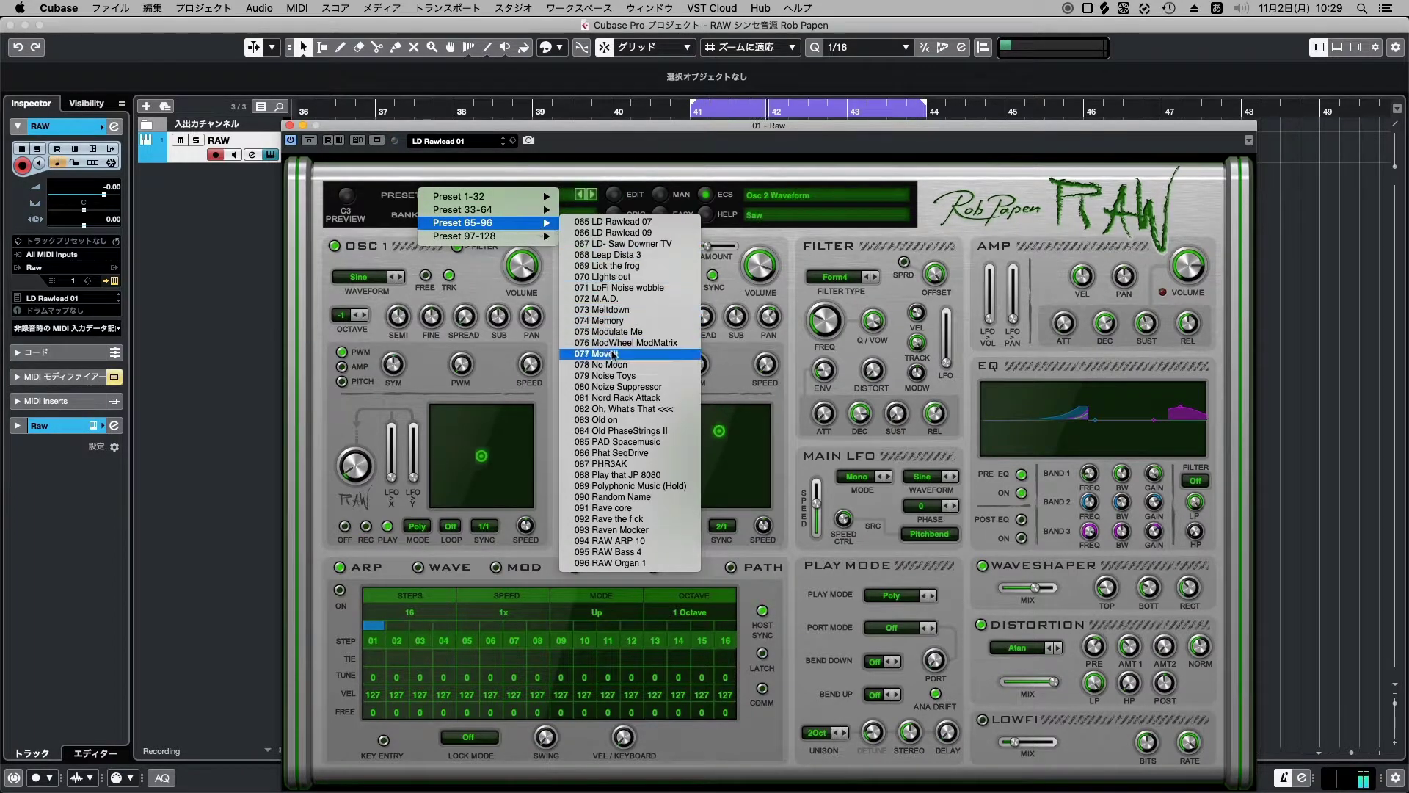
click(615, 421)
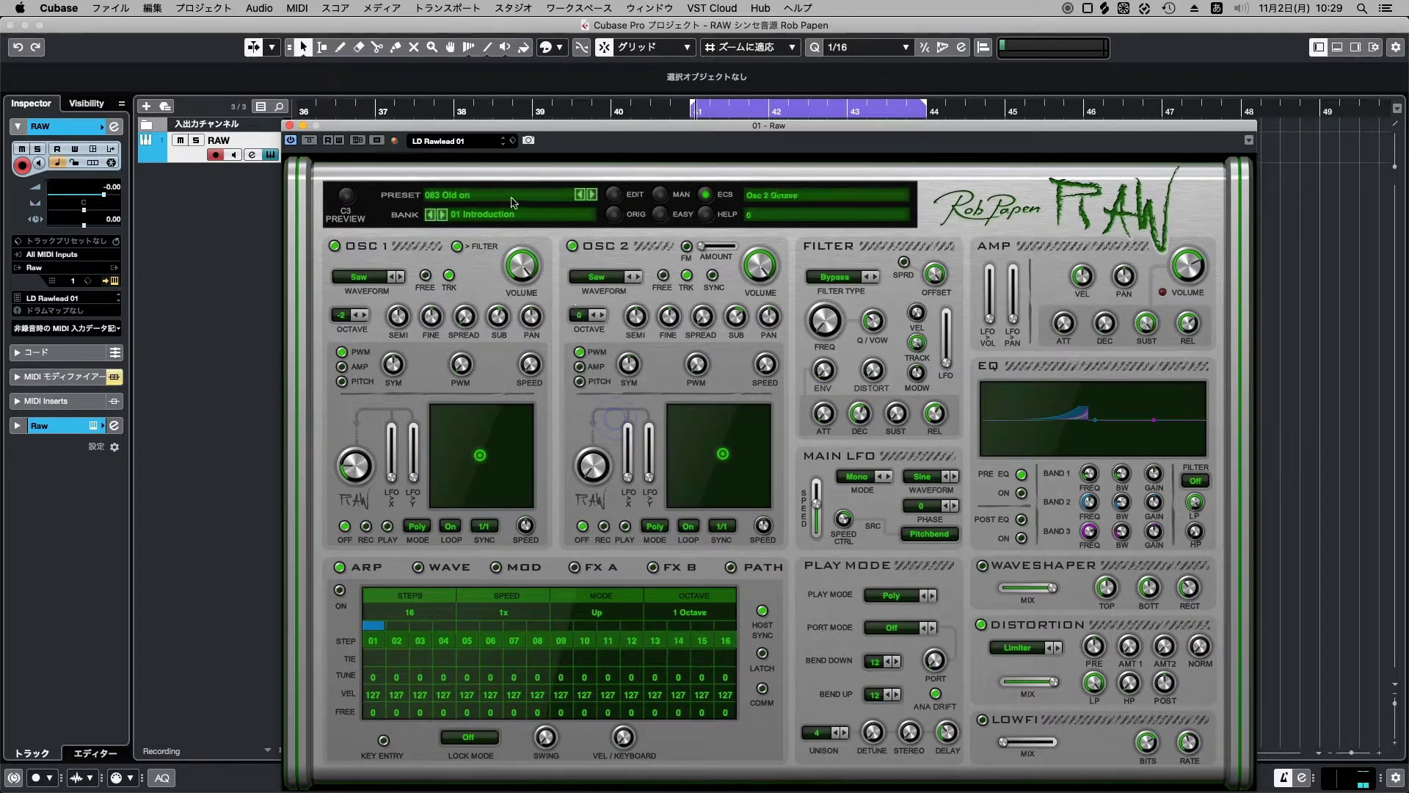
Audition the presets 084 Old PhaseStrings II and 085 PAD Spacemusic one after the other.
click(511, 203)
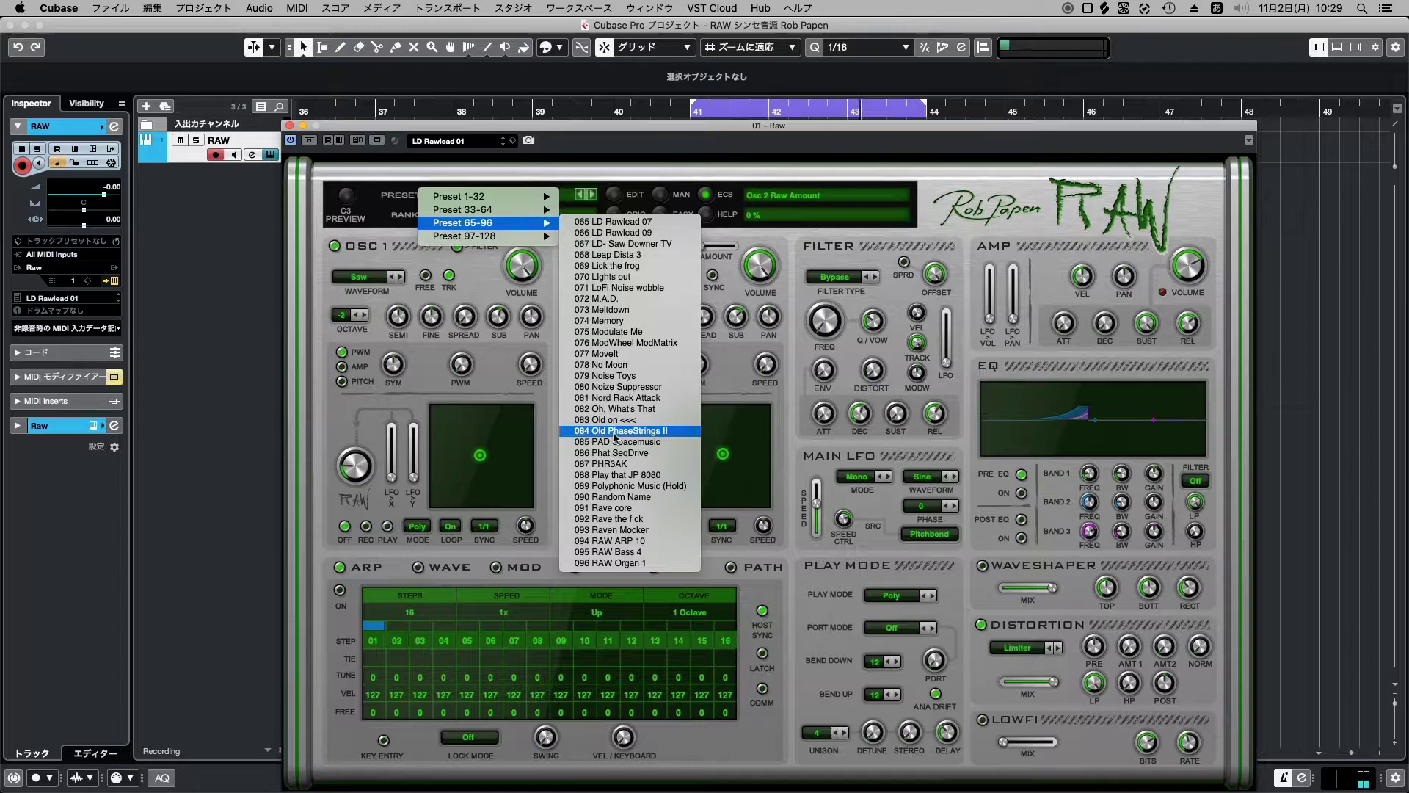
click(615, 433)
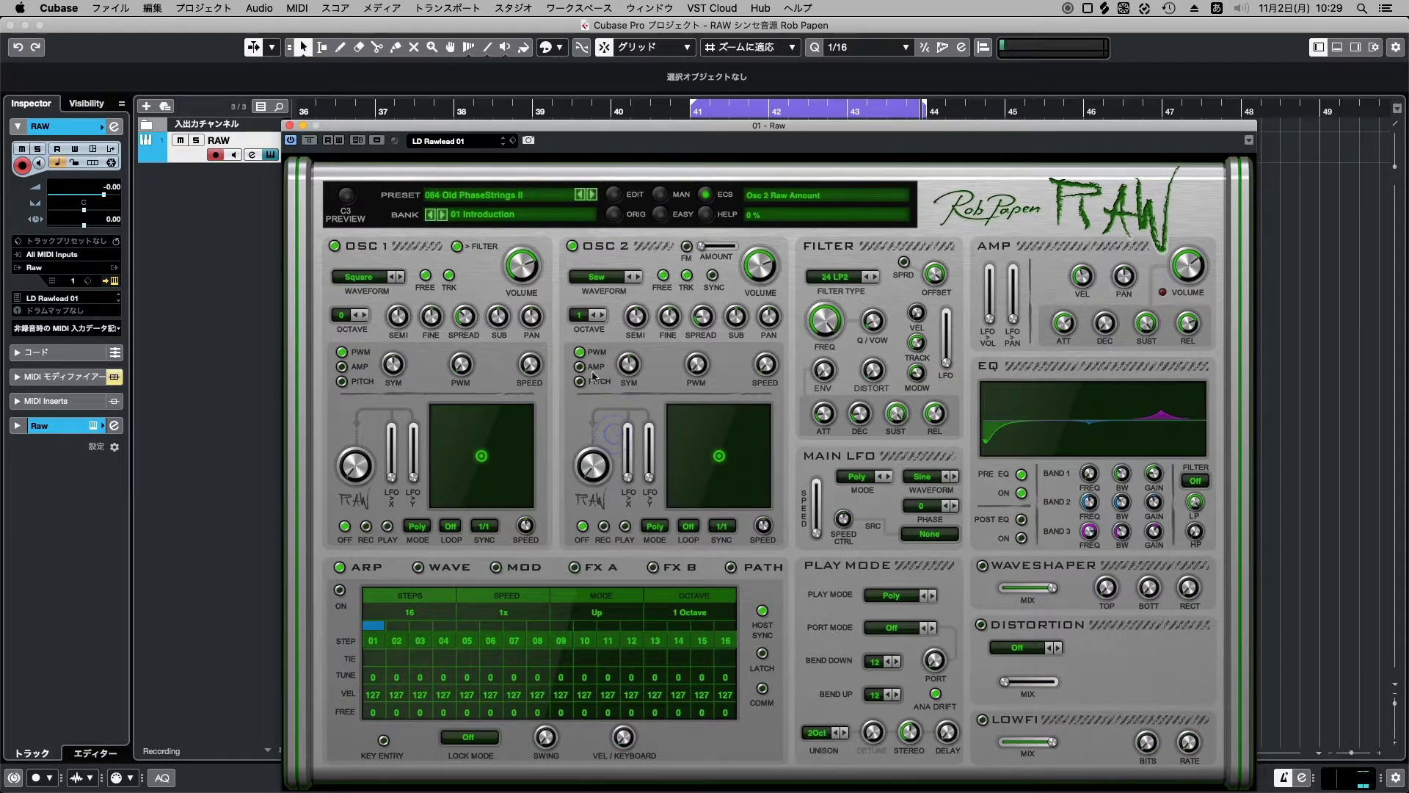
click(502, 209)
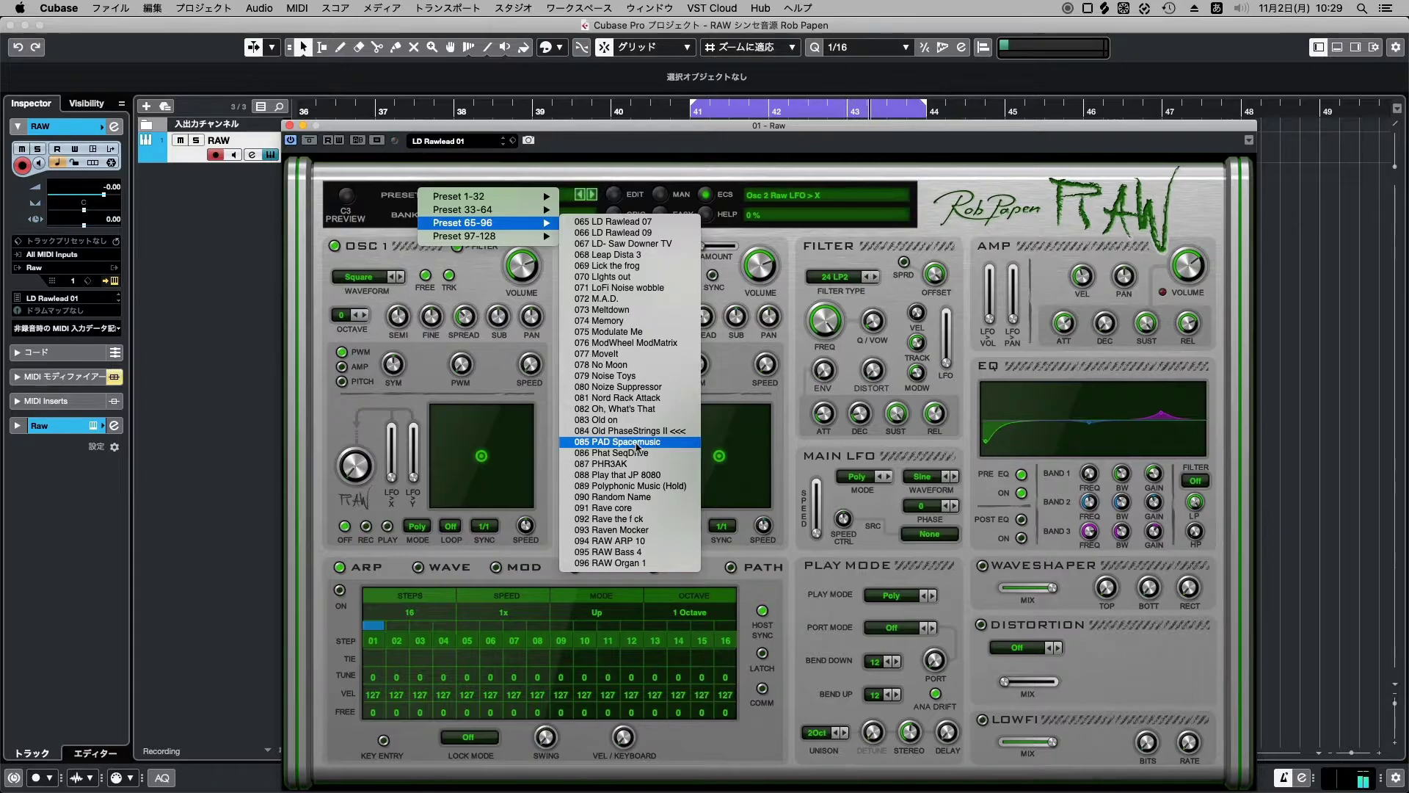
click(616, 441)
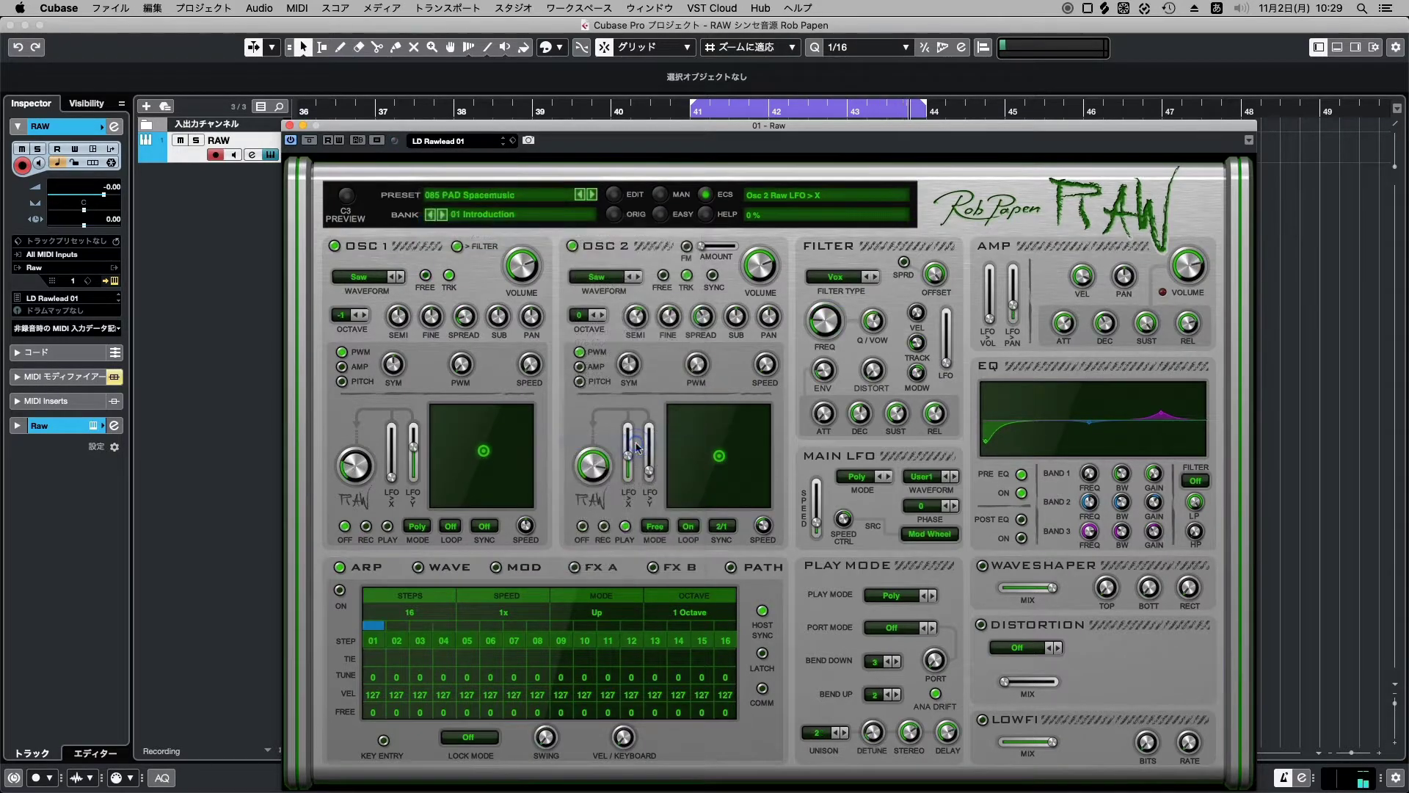
Audition the presets 086 Phat SeqDrive and 087 PHR3AK from the 65-96 group.
click(512, 196)
mouse_move(506, 223)
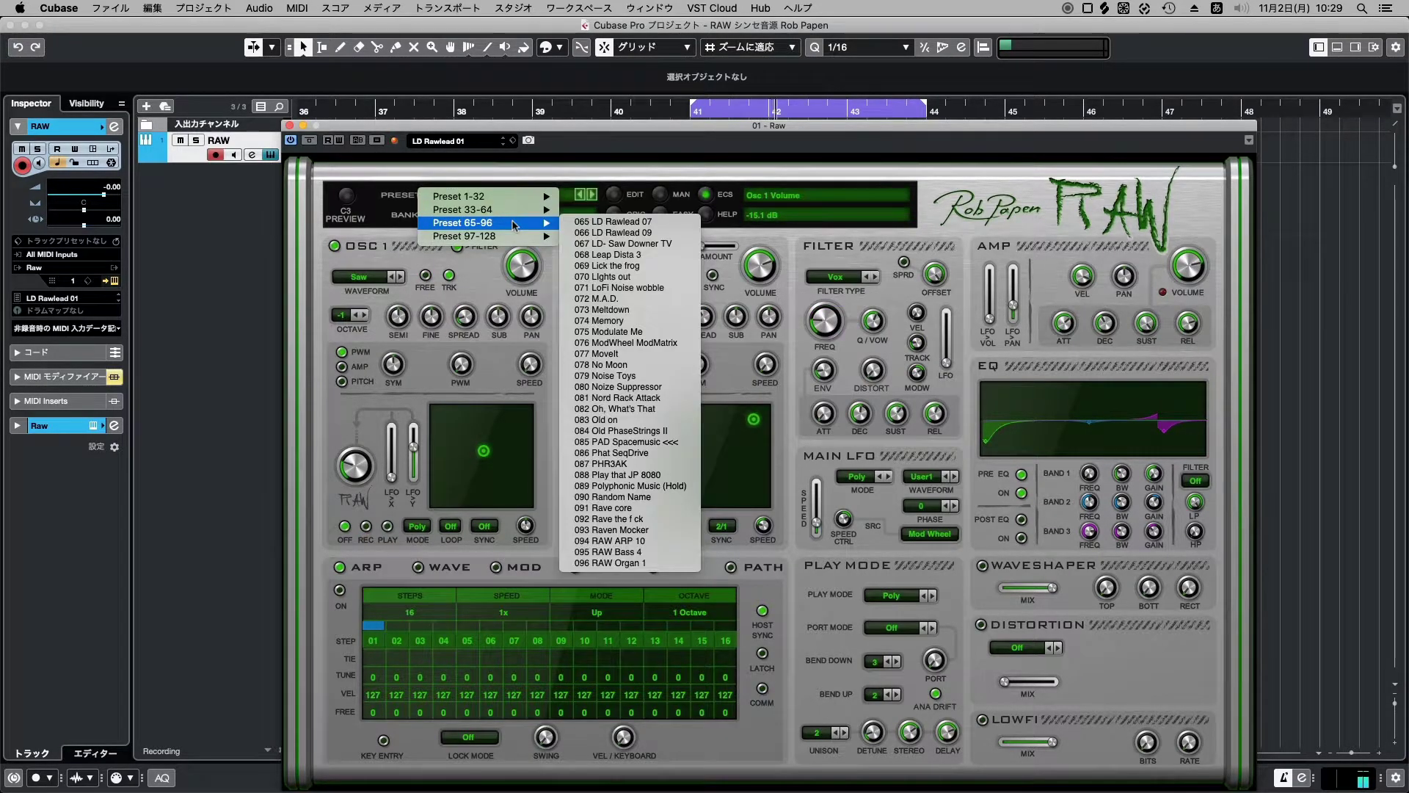
click(639, 453)
click(506, 197)
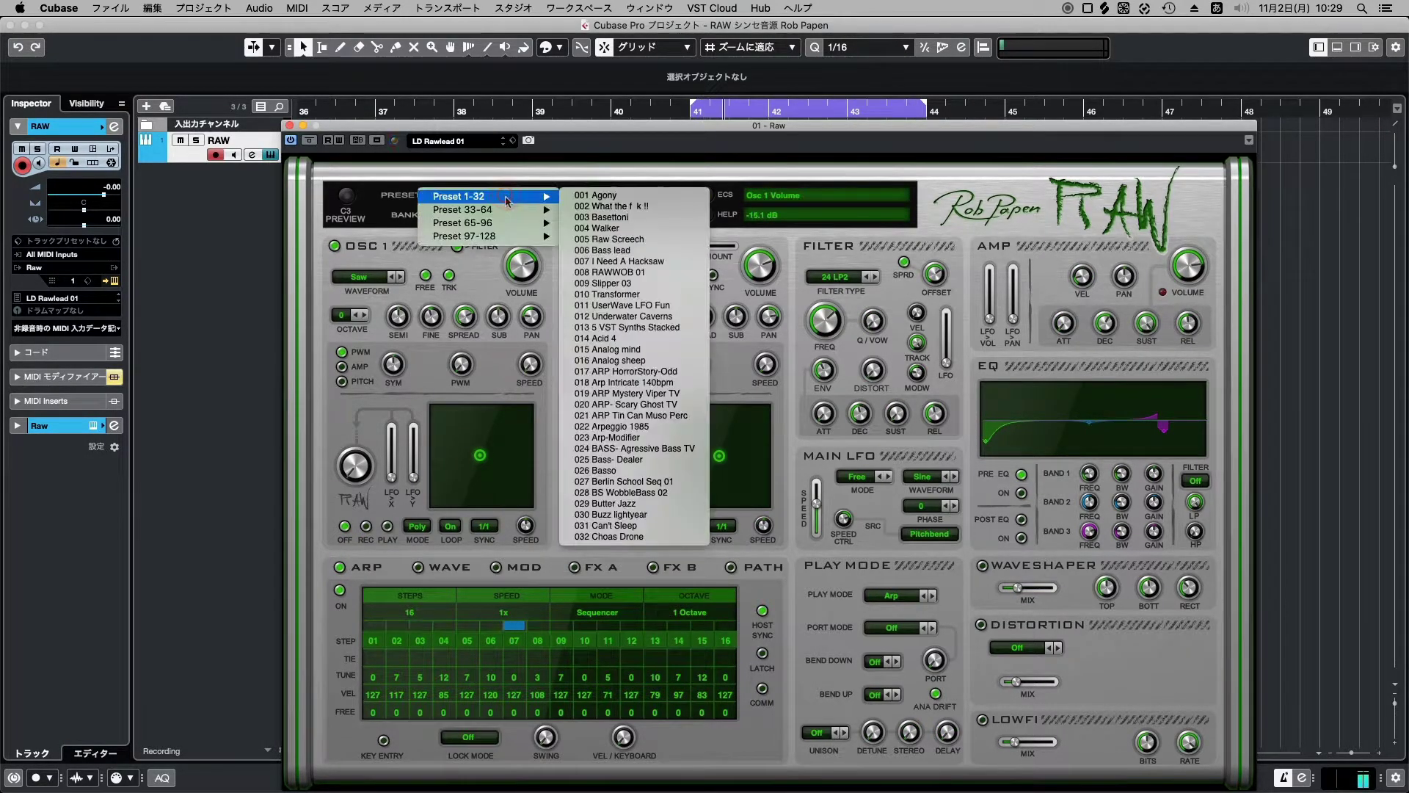
mouse_move(506, 223)
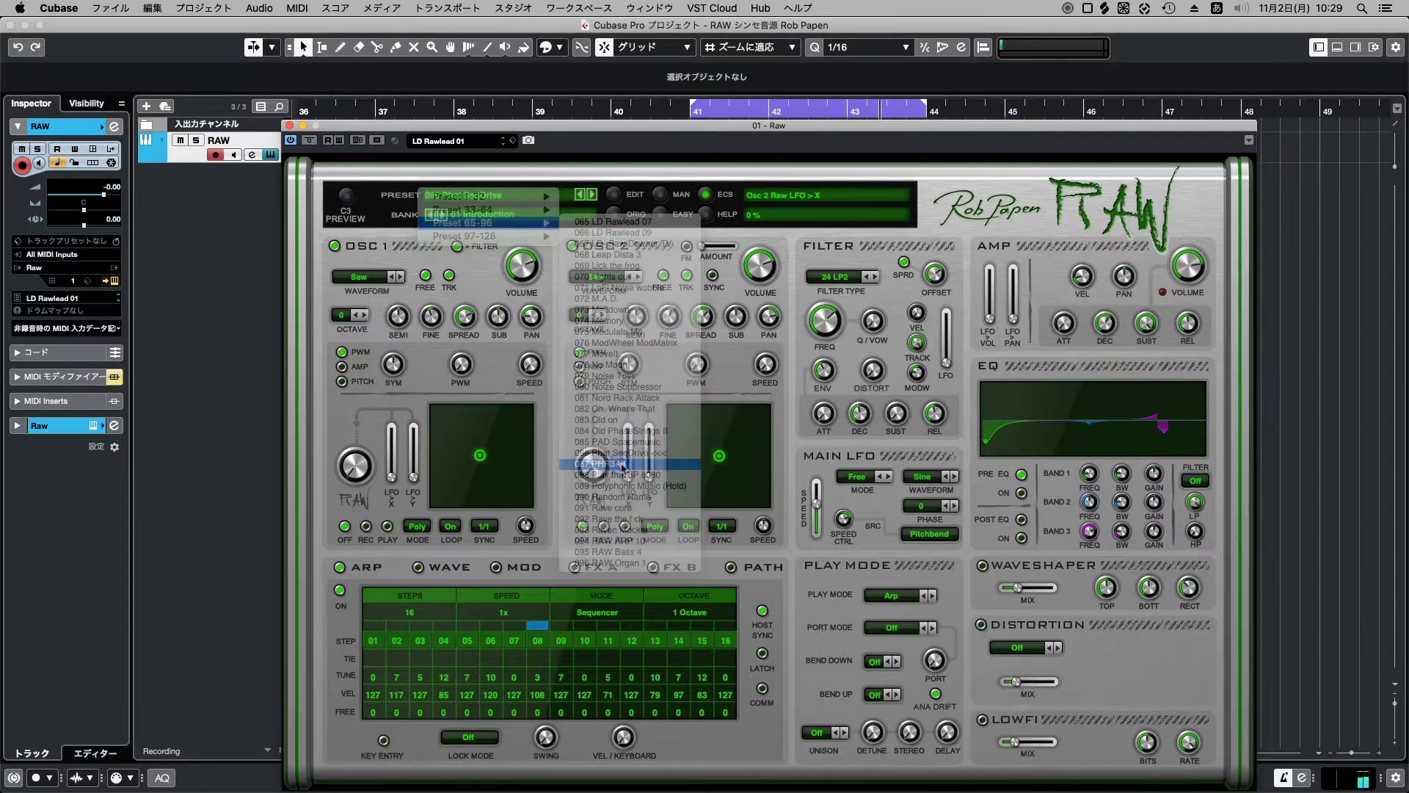
click(622, 464)
Audition the presets 088 Play that JP 8080 and 089 Polyphonic Music (Hold) in turn.
click(540, 197)
mouse_move(539, 197)
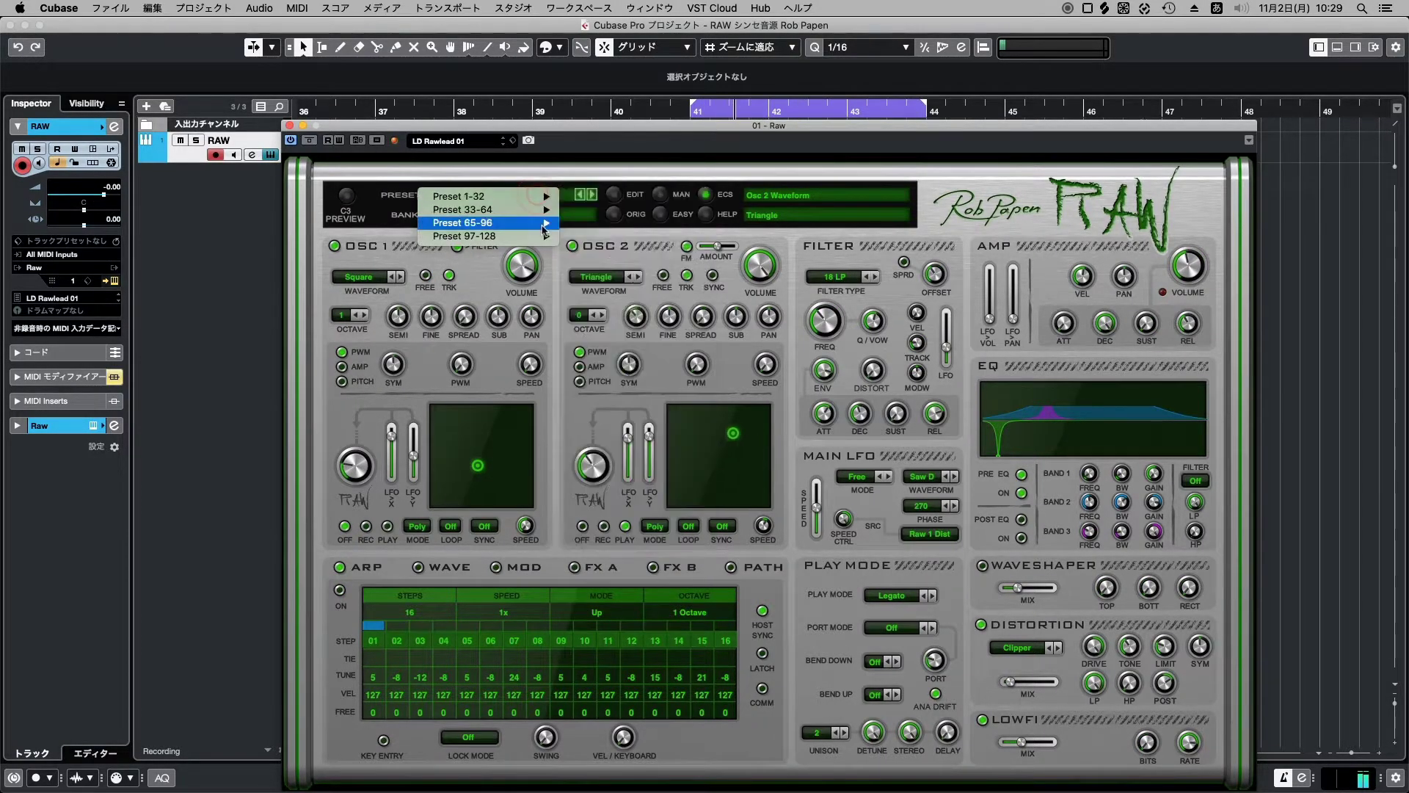
mouse_move(539, 222)
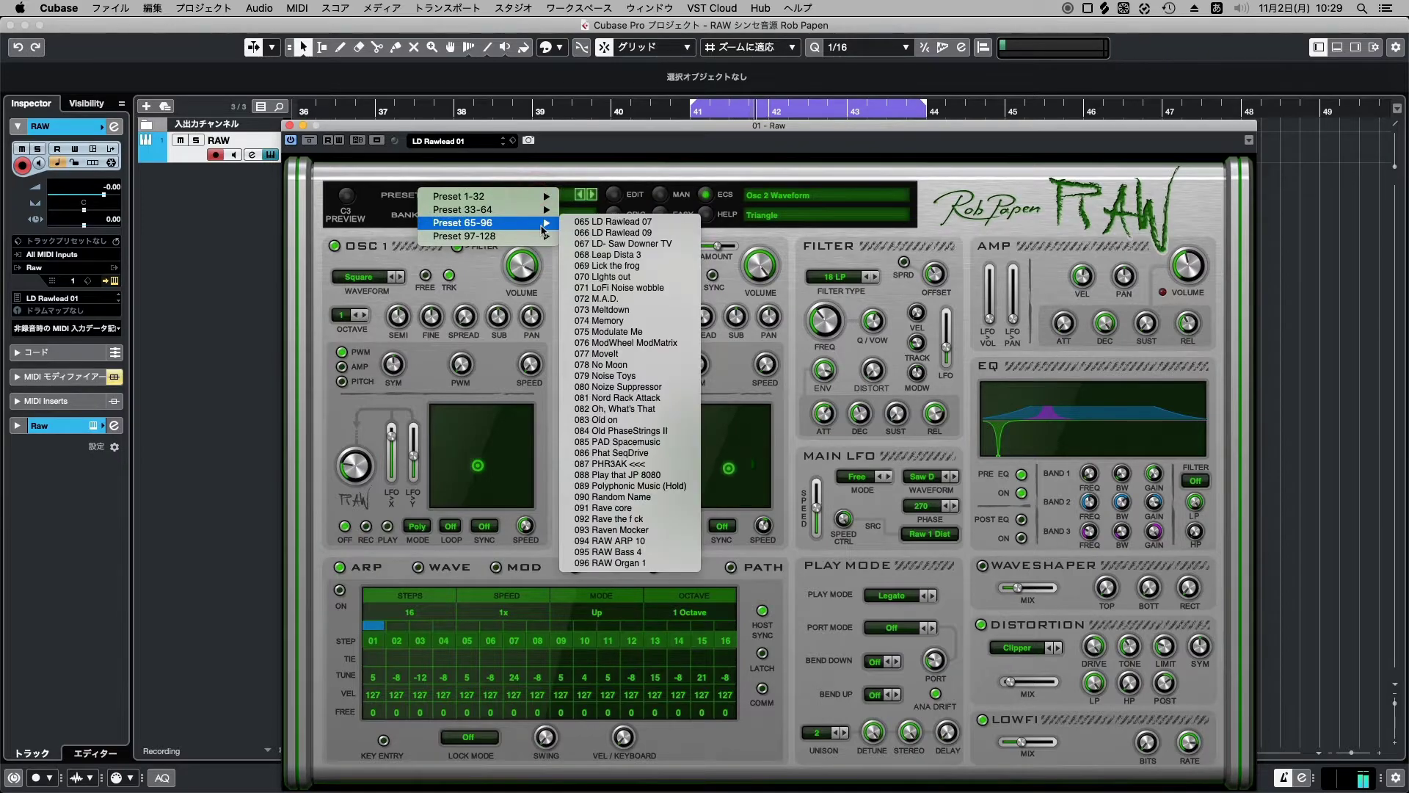
click(633, 475)
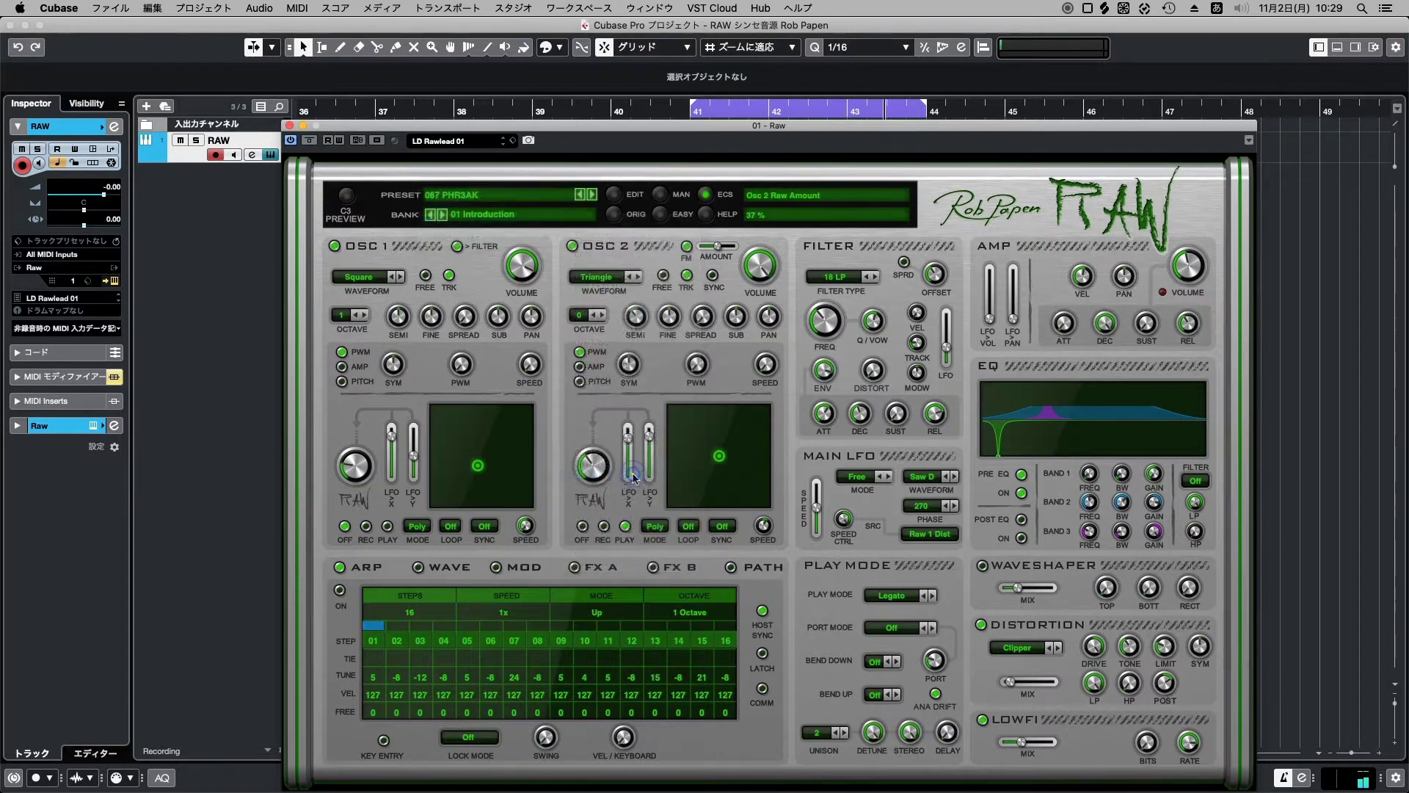
click(517, 204)
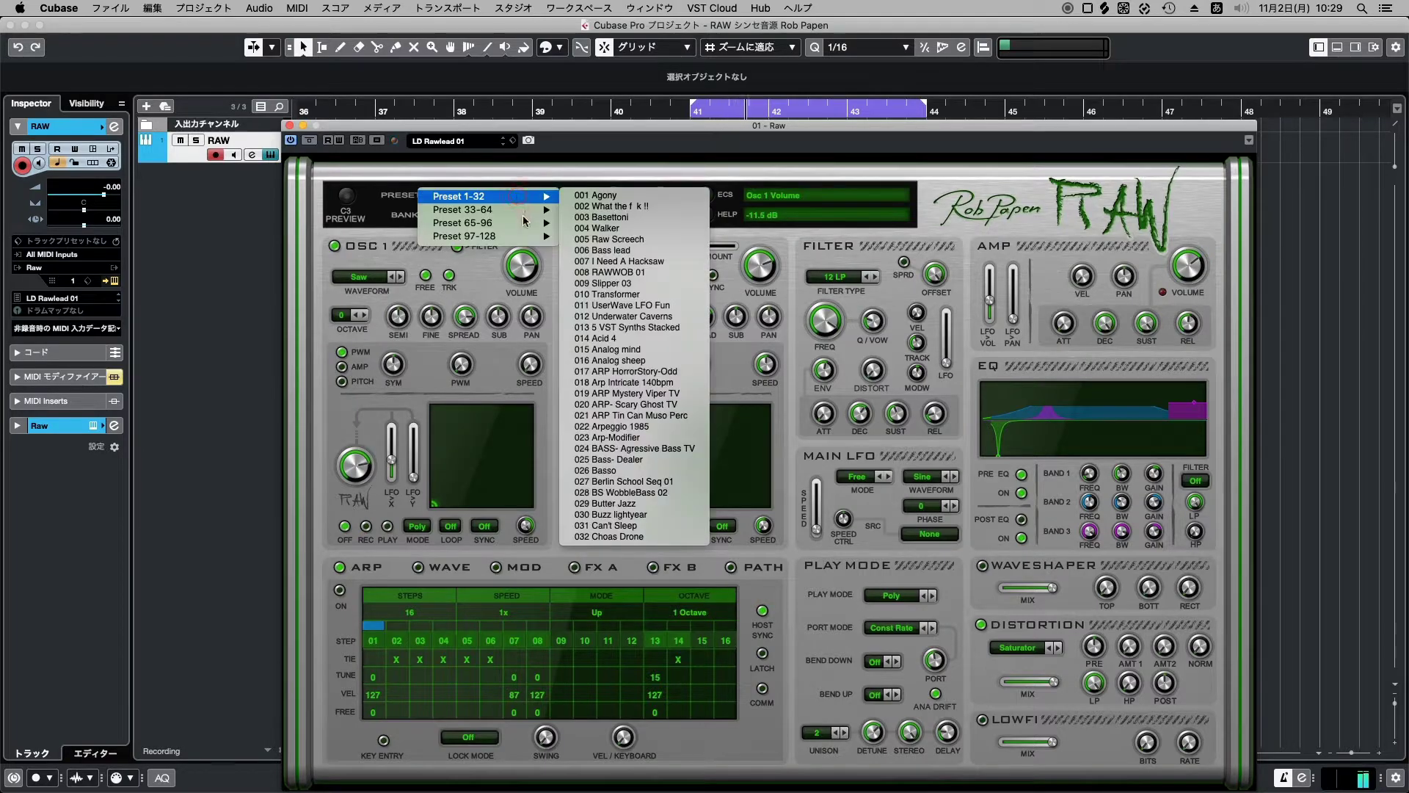
mouse_move(543, 222)
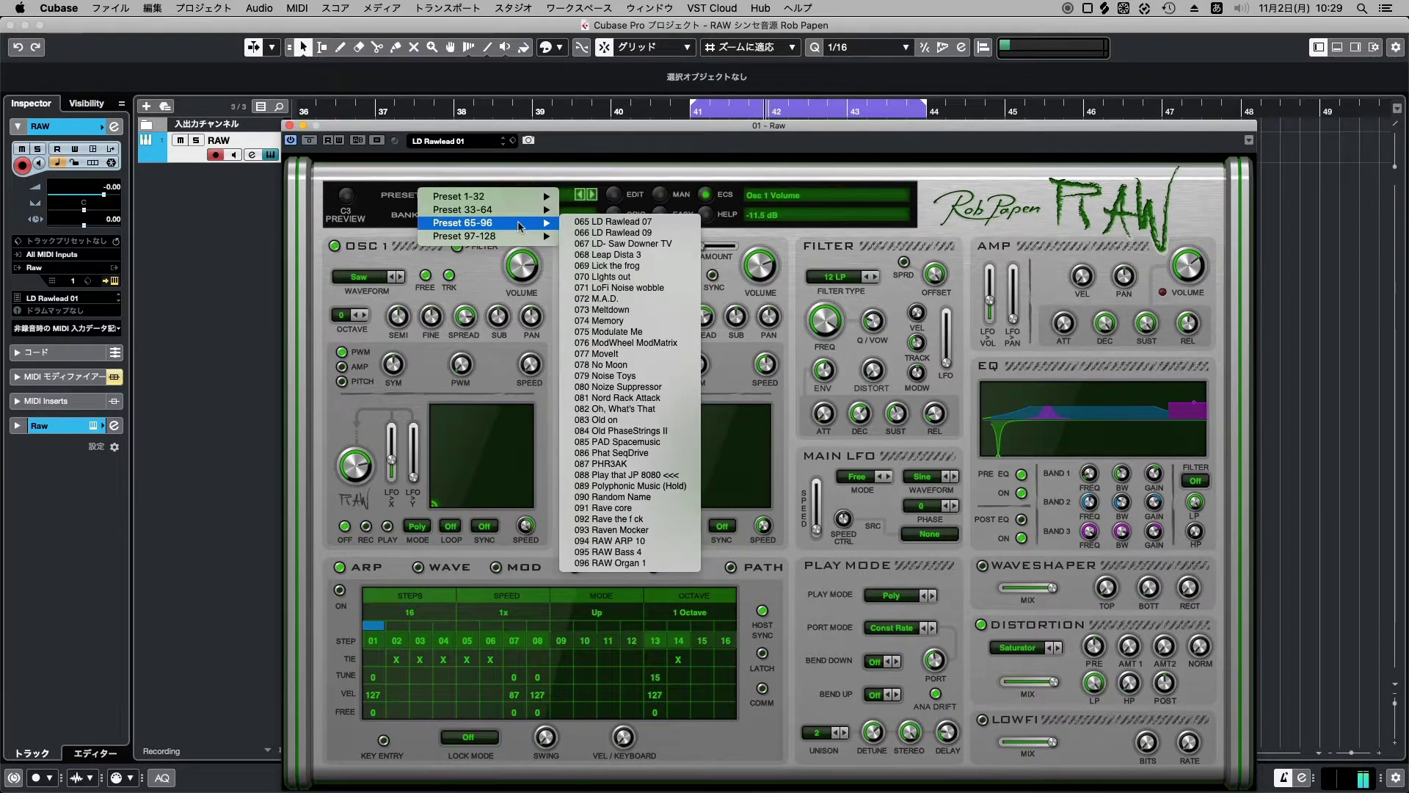
click(630, 487)
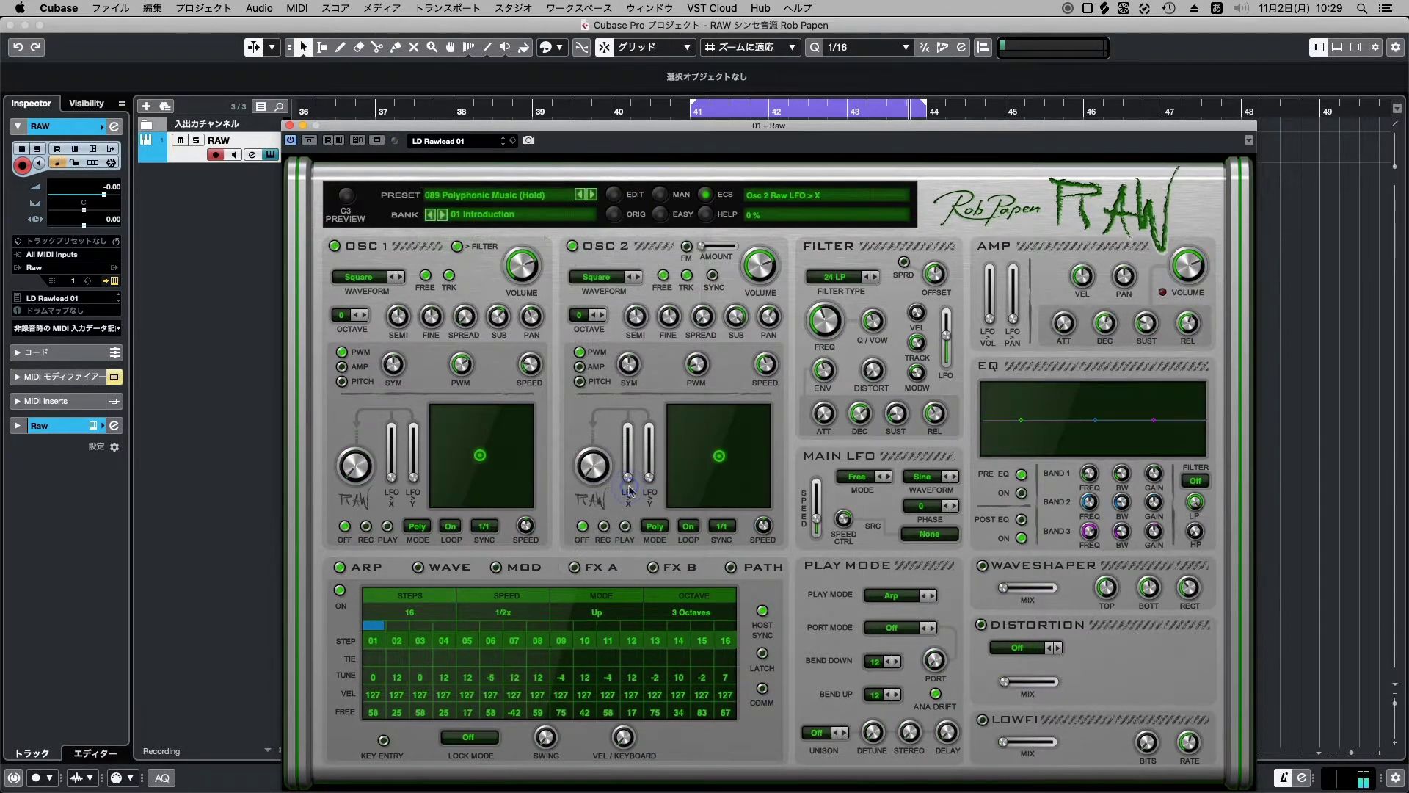
Audition the presets 090 Random Name and 091 Rave core from the 65-96 group.
click(543, 218)
mouse_move(543, 223)
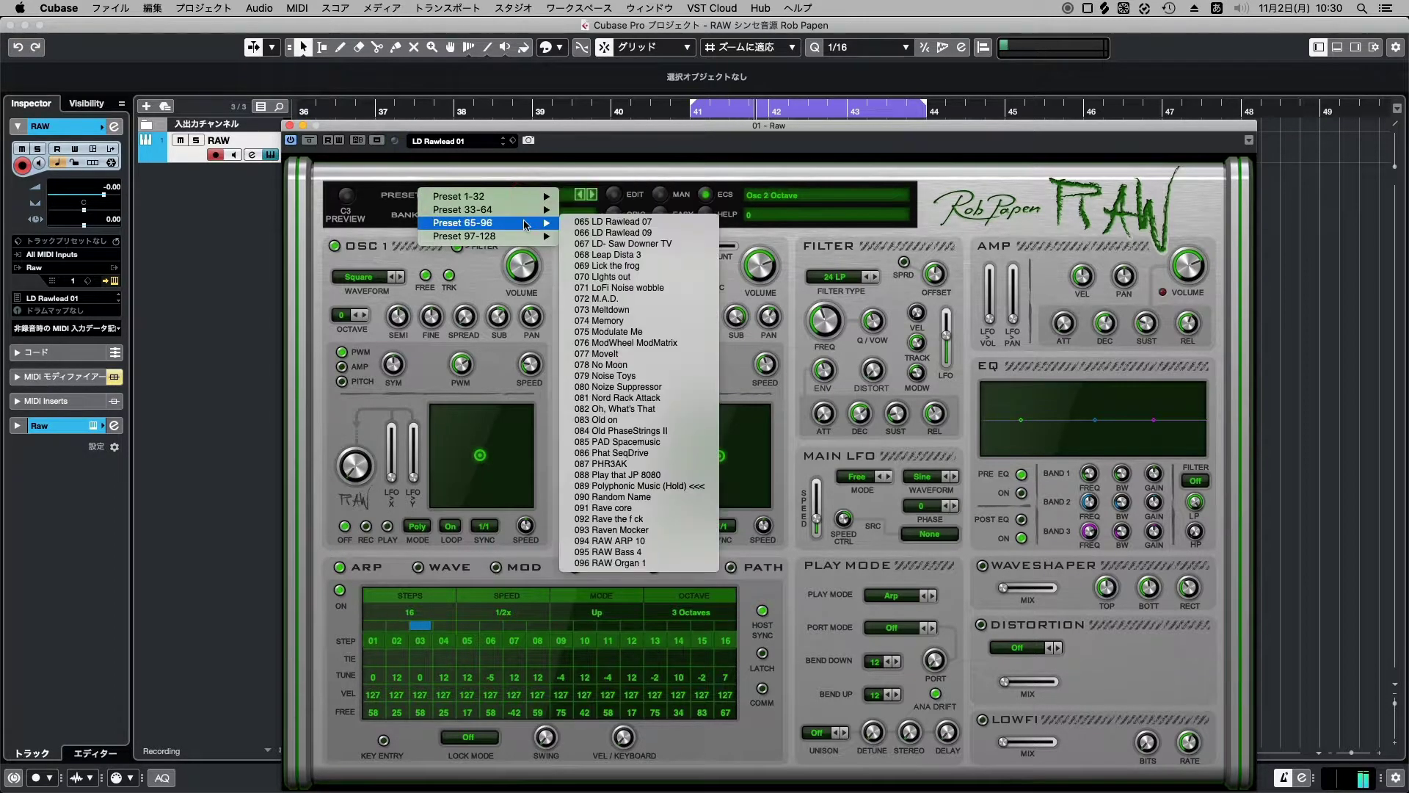
click(638, 504)
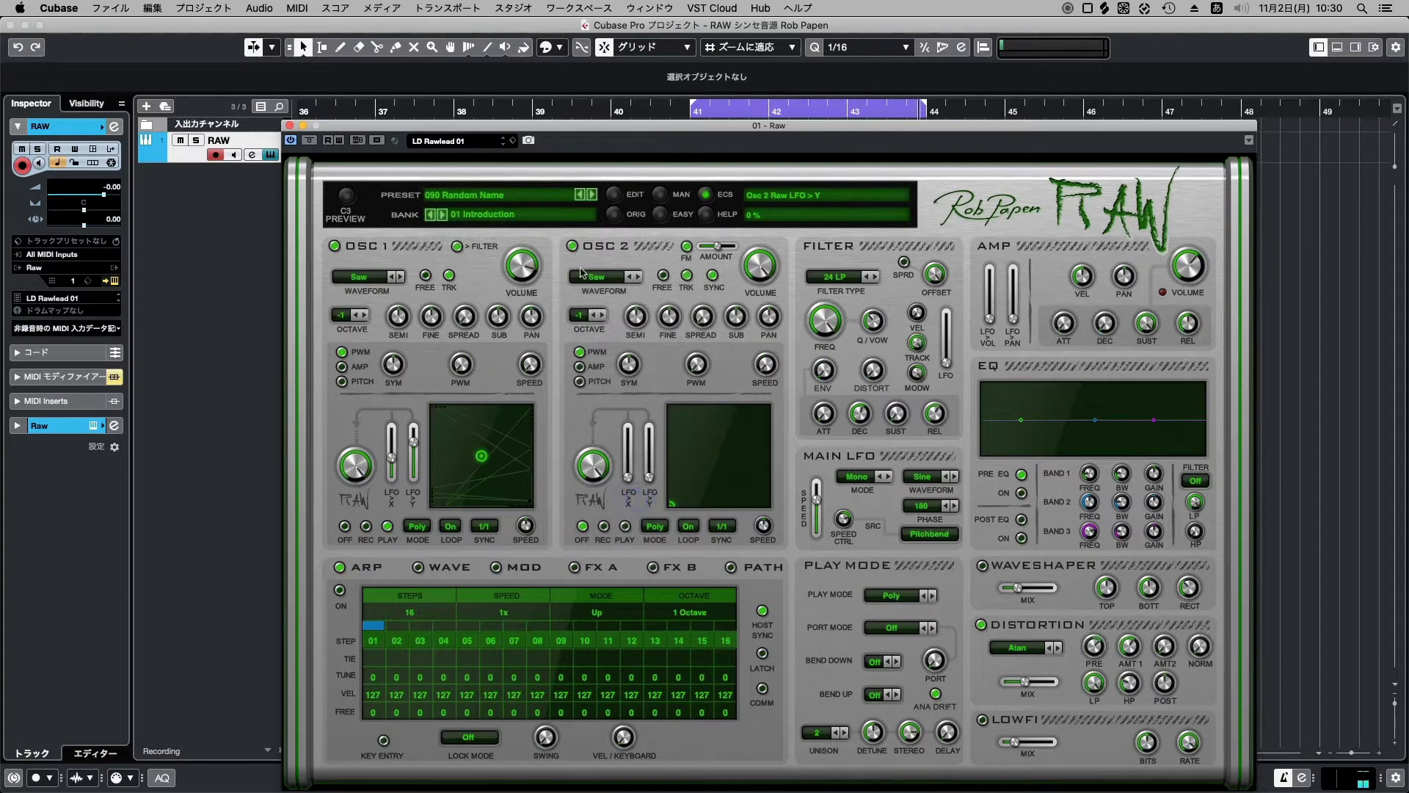
click(516, 199)
mouse_move(513, 222)
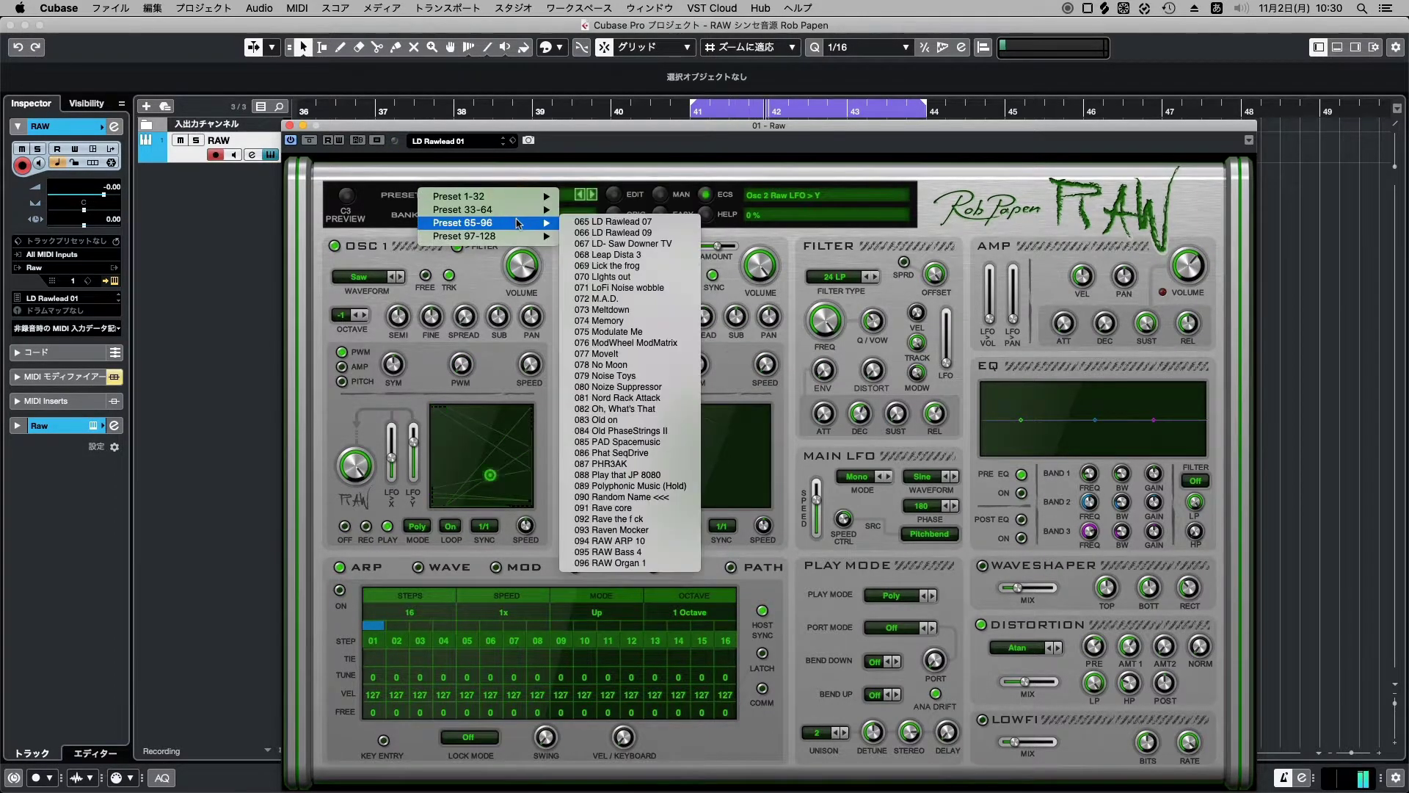
click(621, 509)
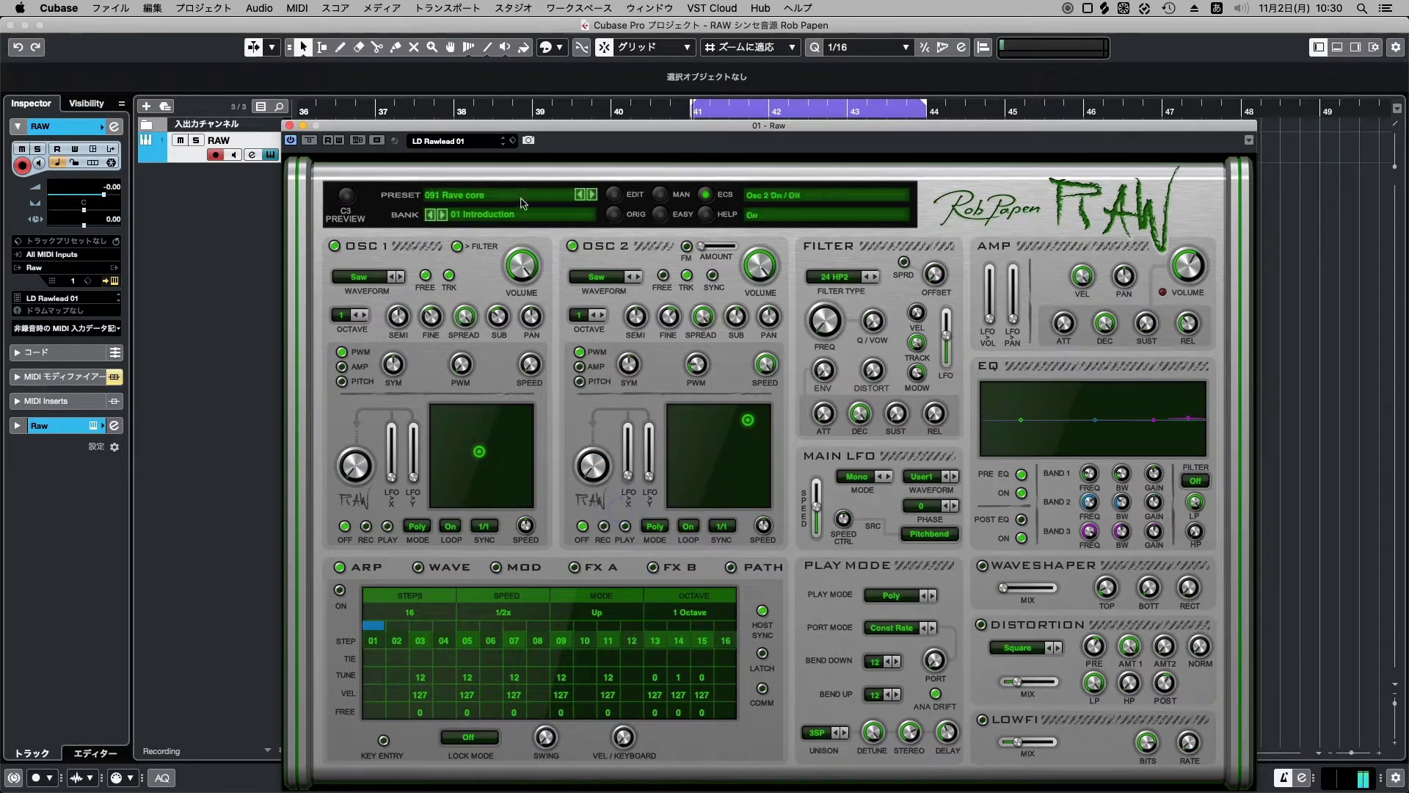
Audition the presets 092 Rave the f ck and 093 Raven Mocker one after the other.
click(514, 197)
mouse_move(528, 222)
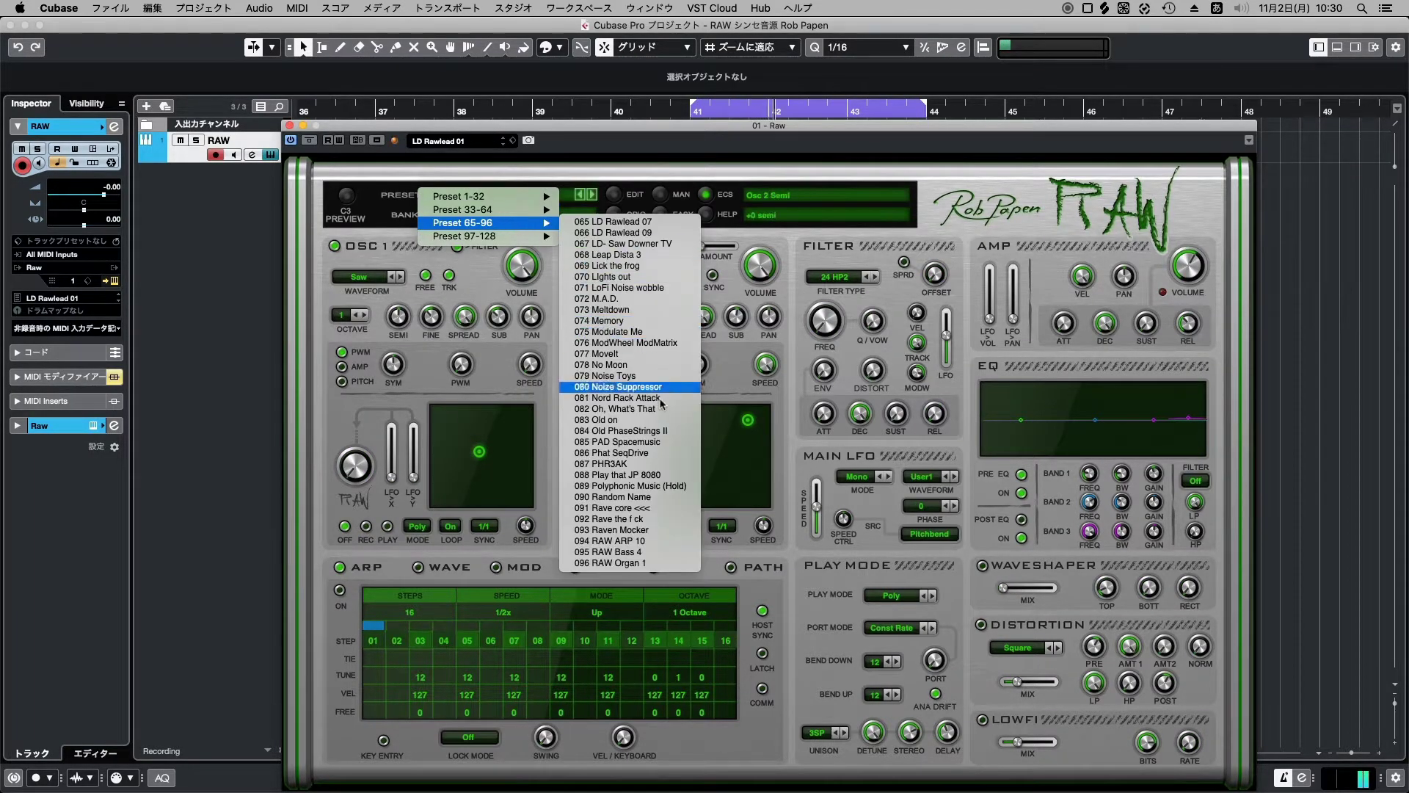
click(635, 521)
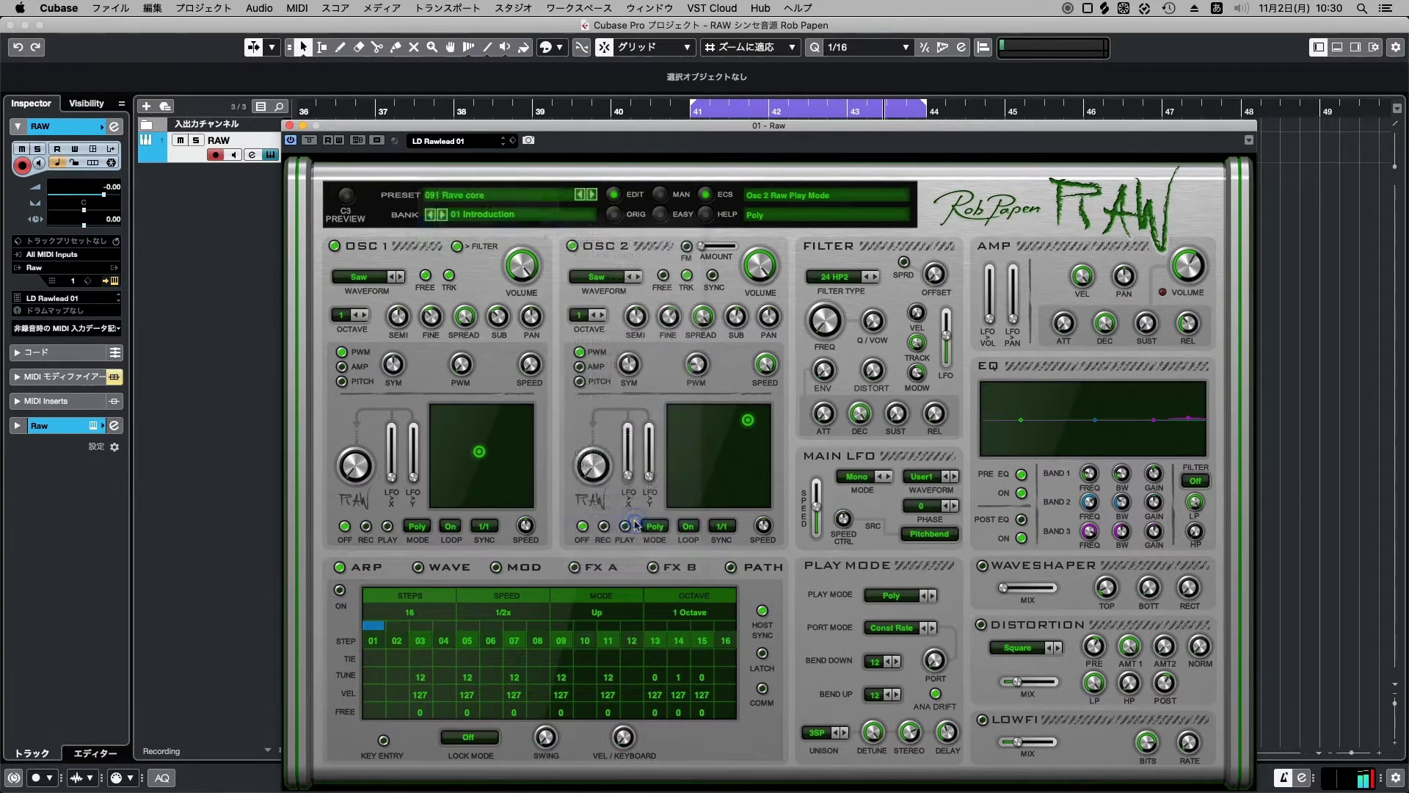
click(522, 196)
mouse_move(528, 222)
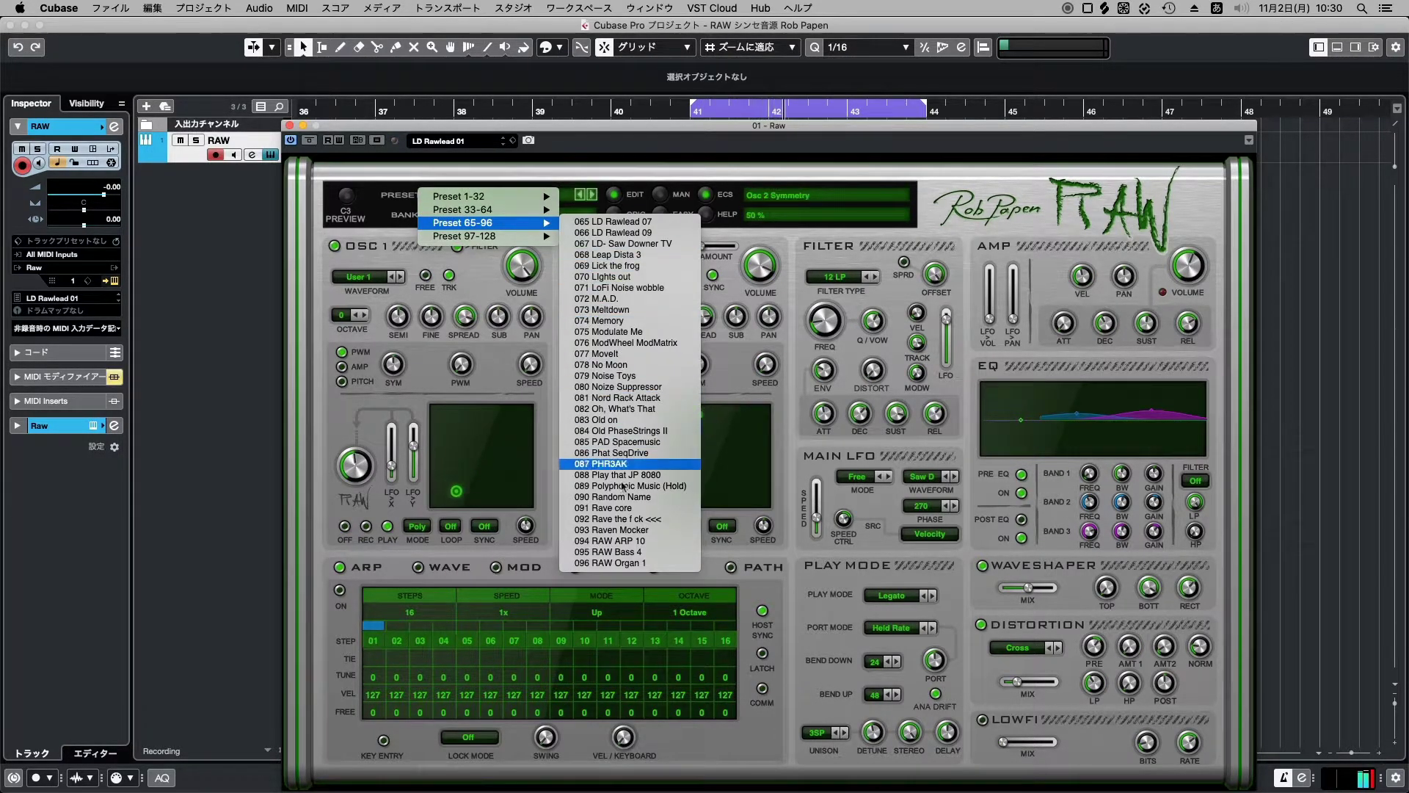
click(627, 530)
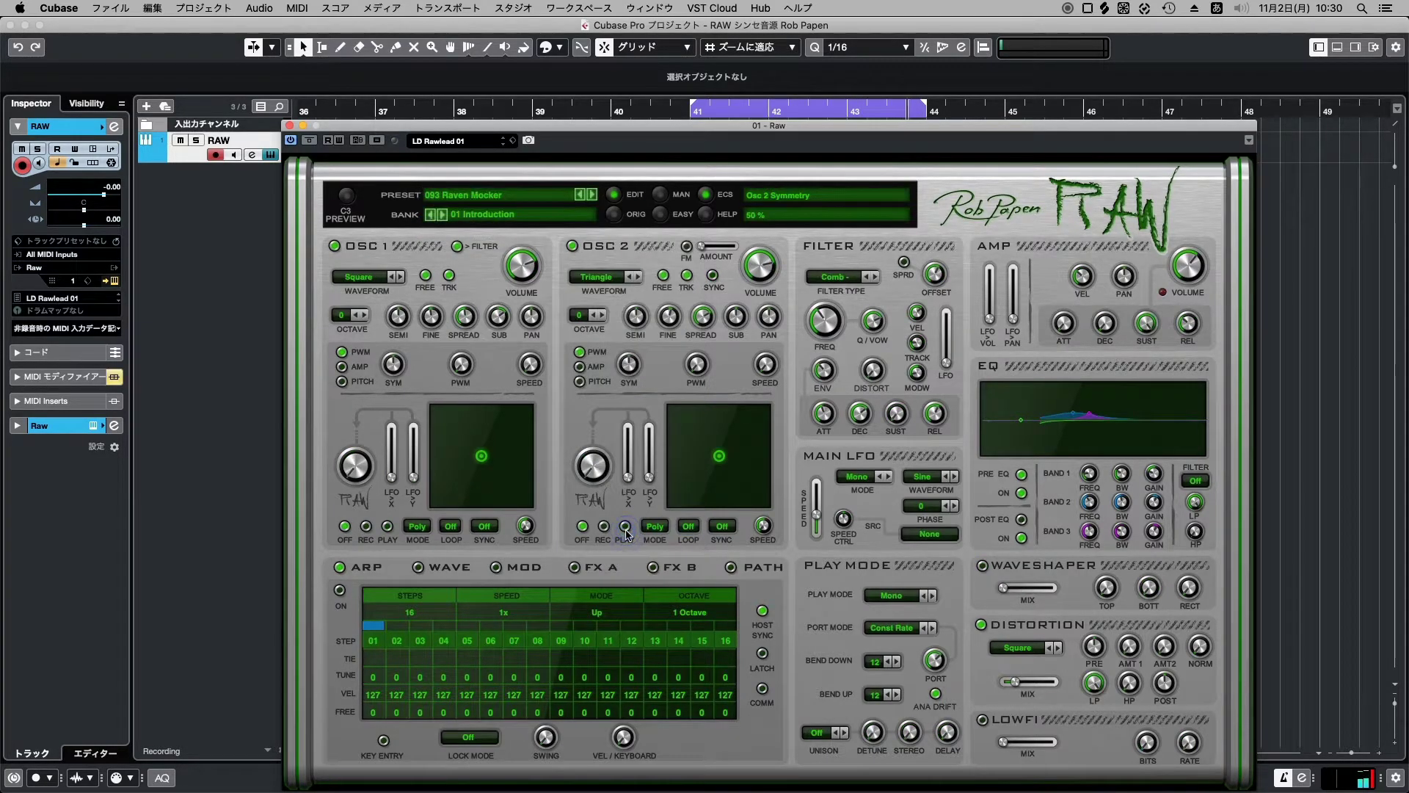
Audition the presets 094 RAW ARP 10 and 095 RAW Bass 4 in turn.
click(526, 197)
mouse_move(541, 222)
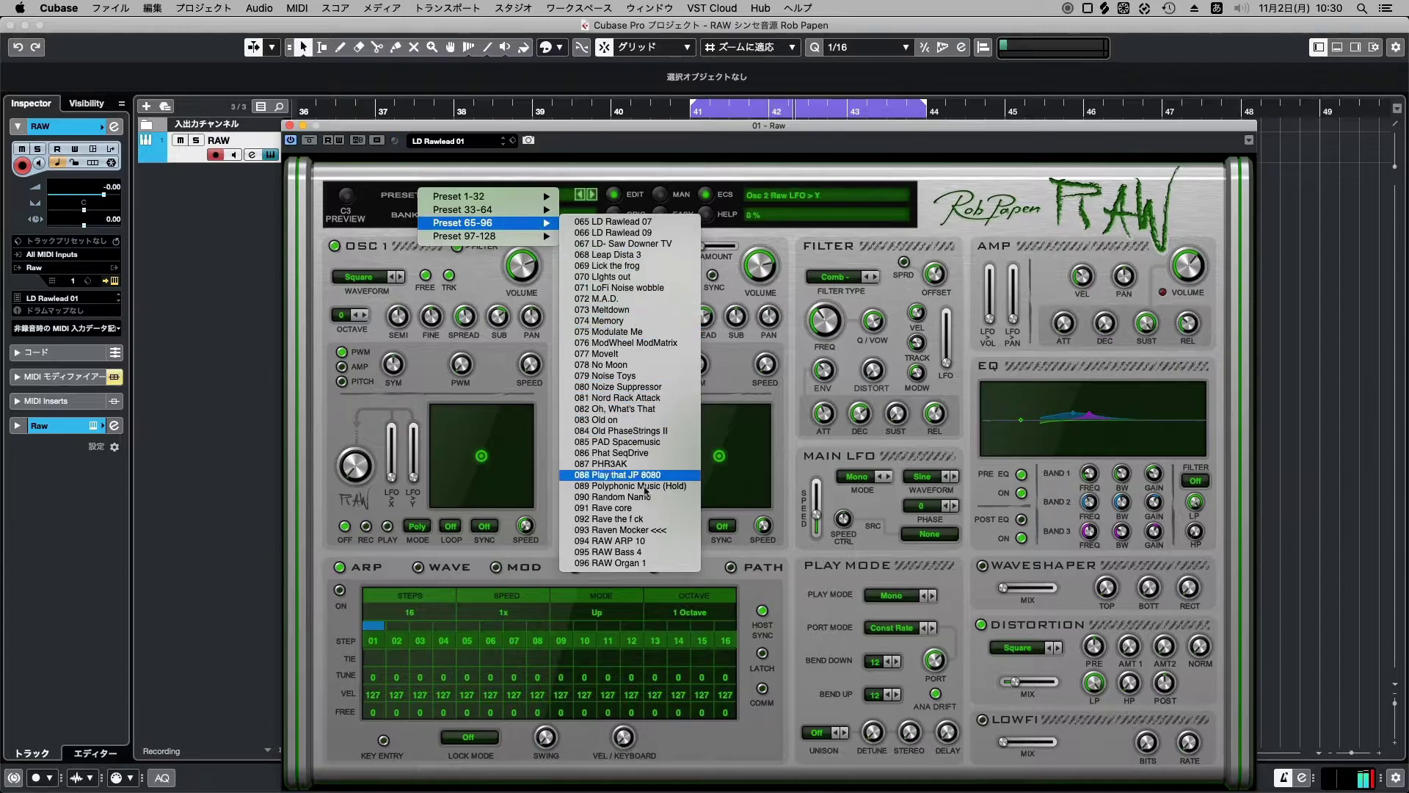
click(640, 543)
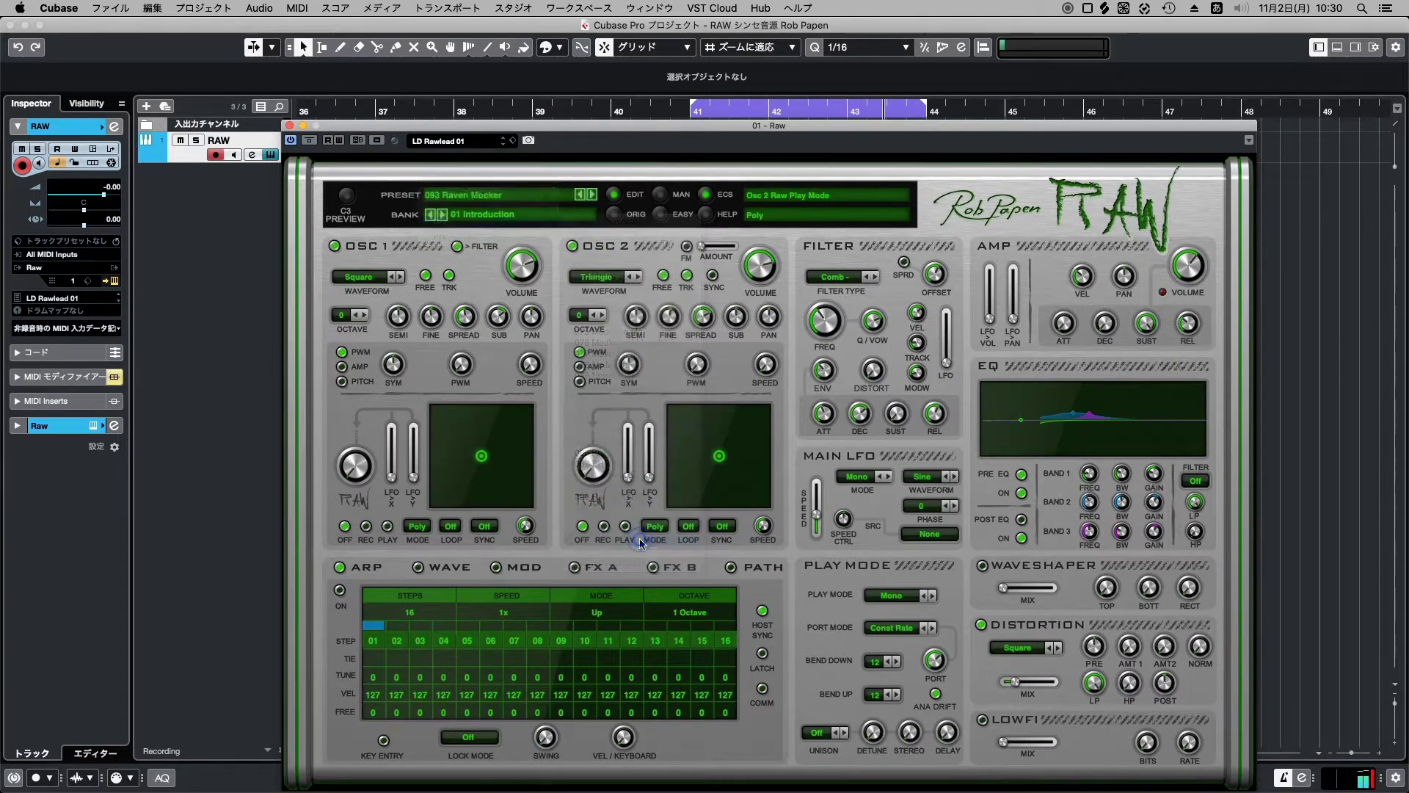
click(511, 197)
mouse_move(517, 224)
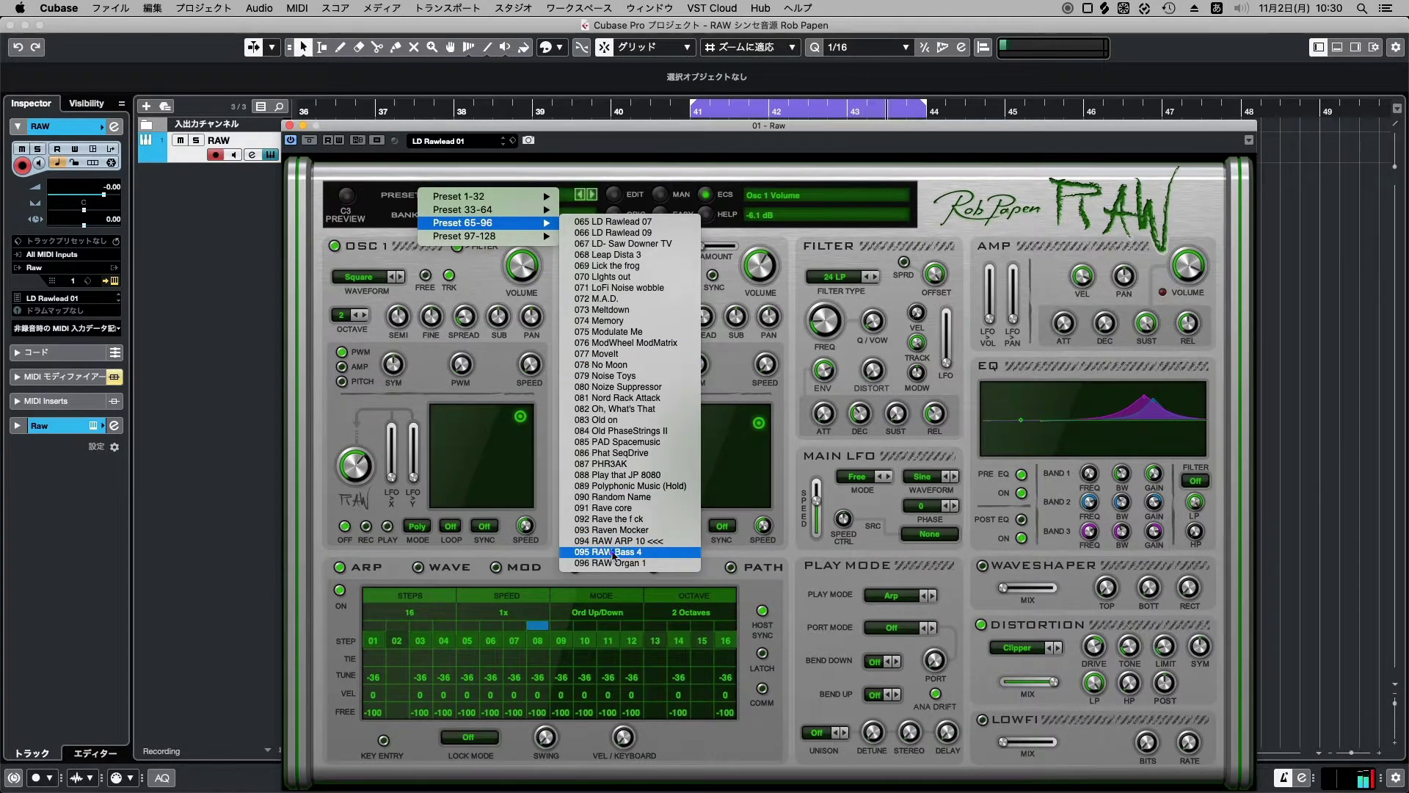
click(614, 553)
Load the preset 096 RAW Organ 1, the last one in the 65-96 group.
click(518, 198)
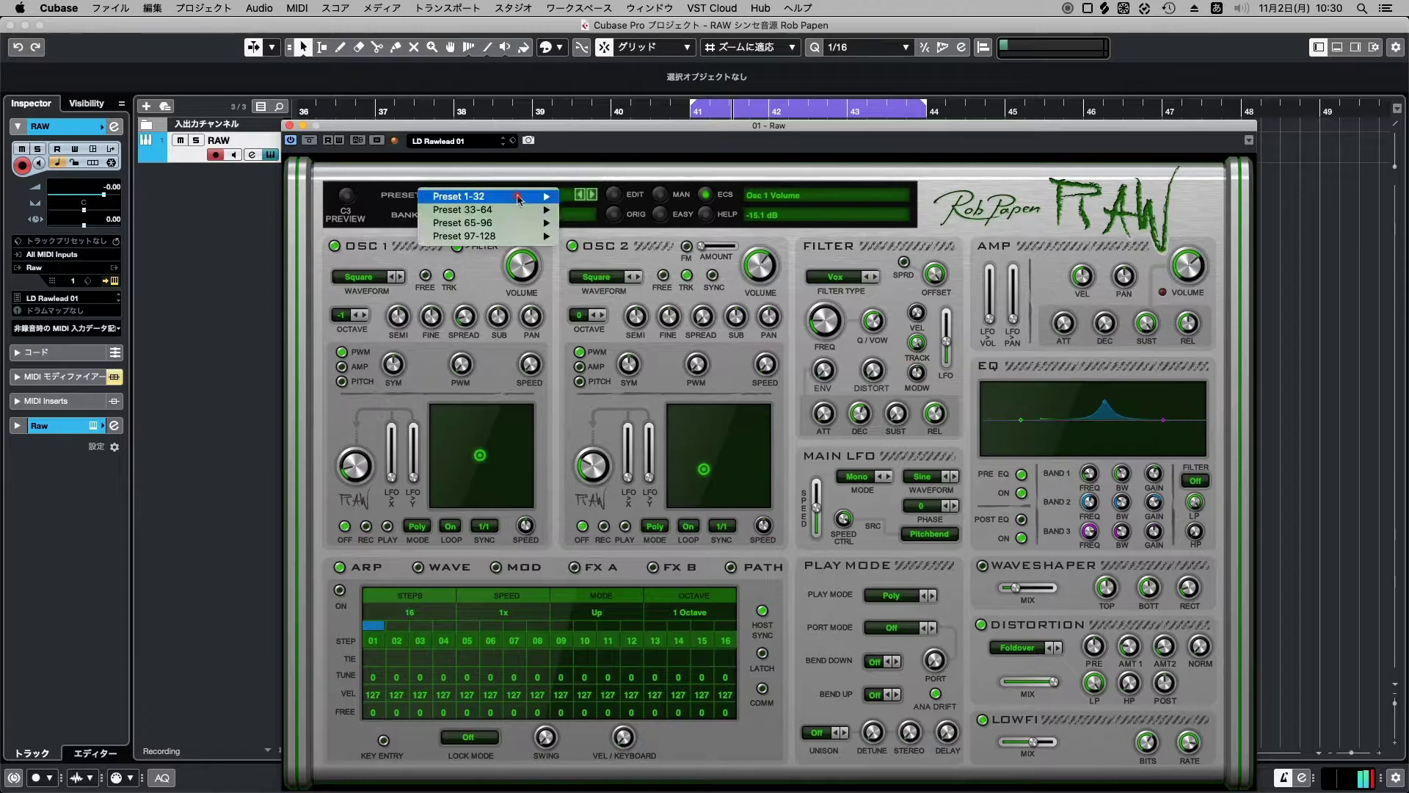
mouse_move(516, 224)
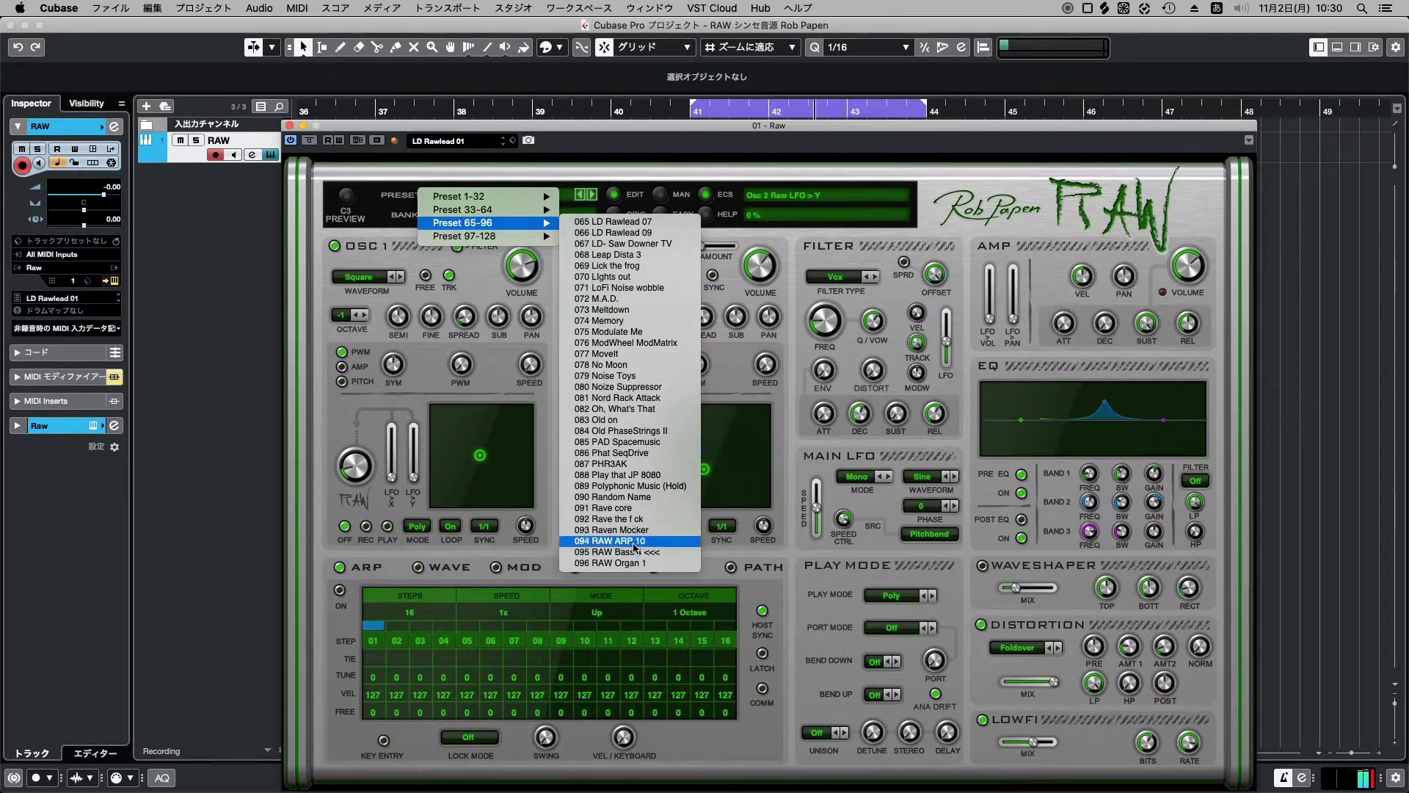
click(626, 563)
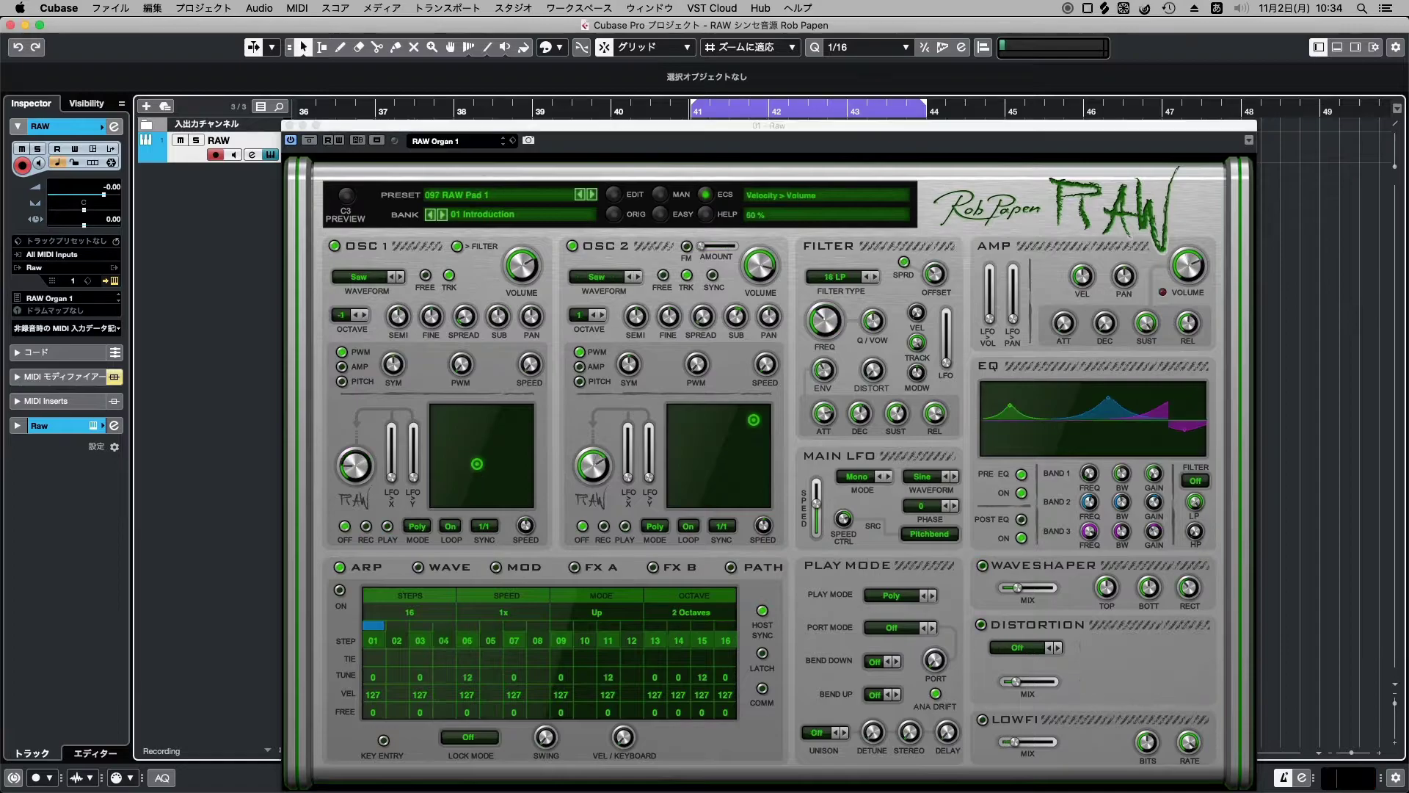
Audition the presets 098 RAW-TAR lead and 099 Reese1 from the 97-128 group.
click(612, 152)
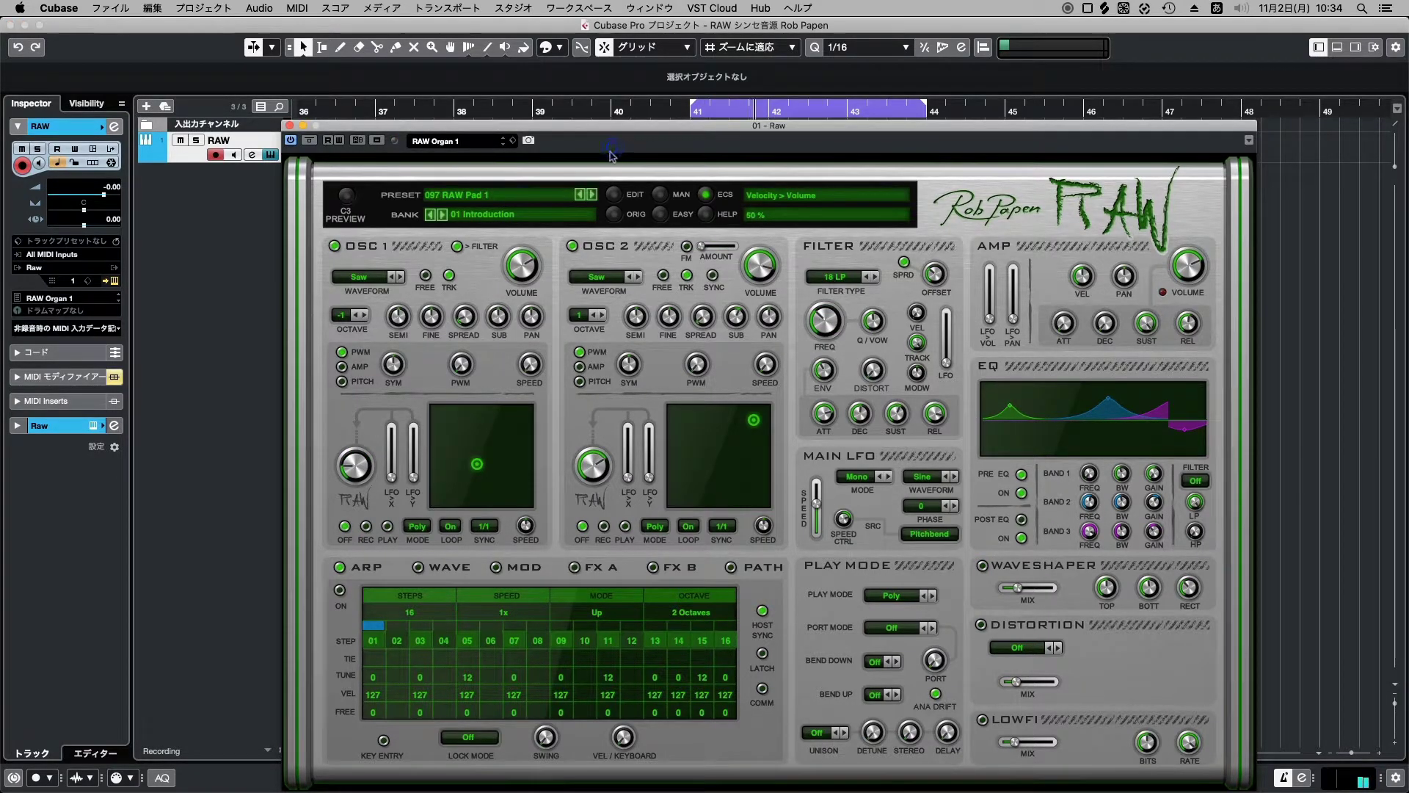
click(559, 201)
mouse_move(513, 236)
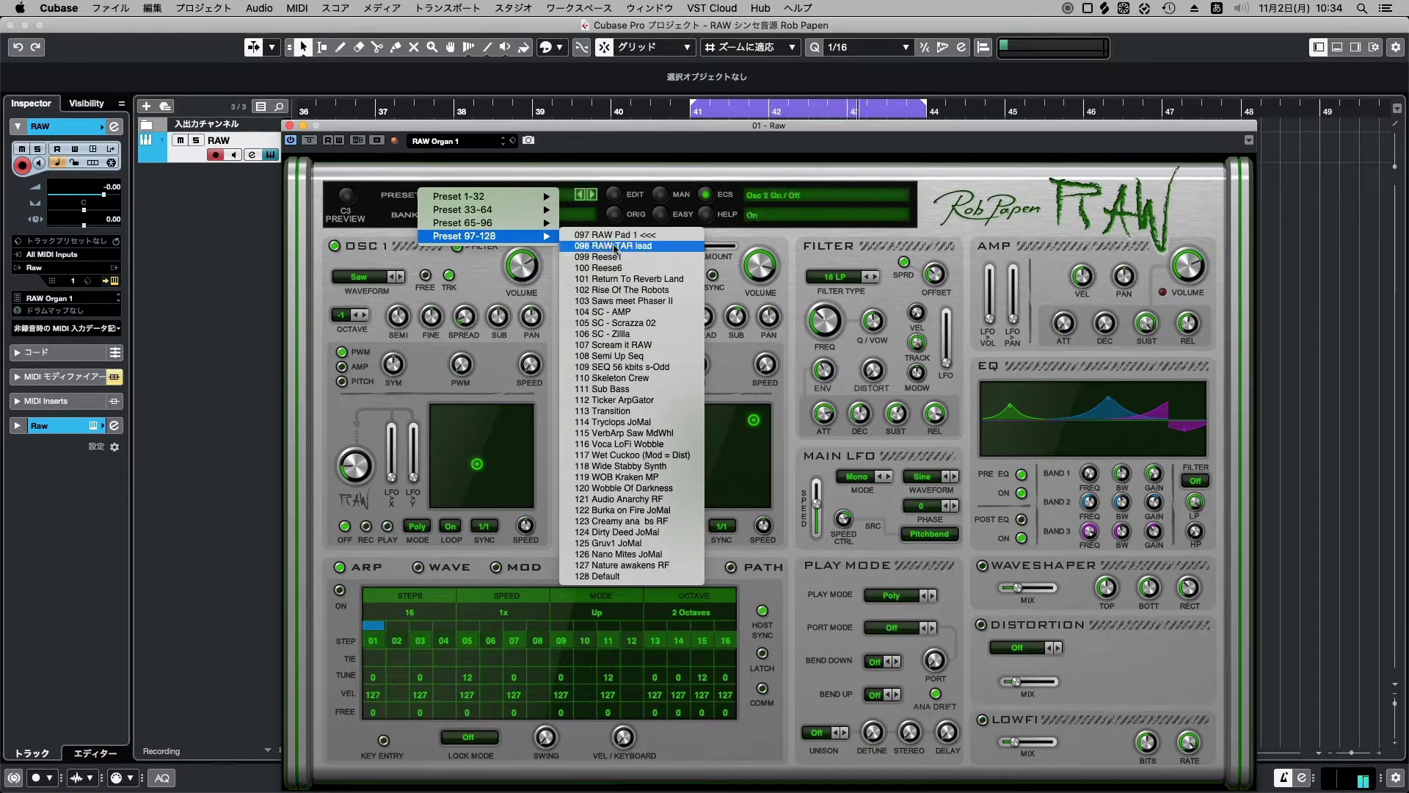
click(614, 247)
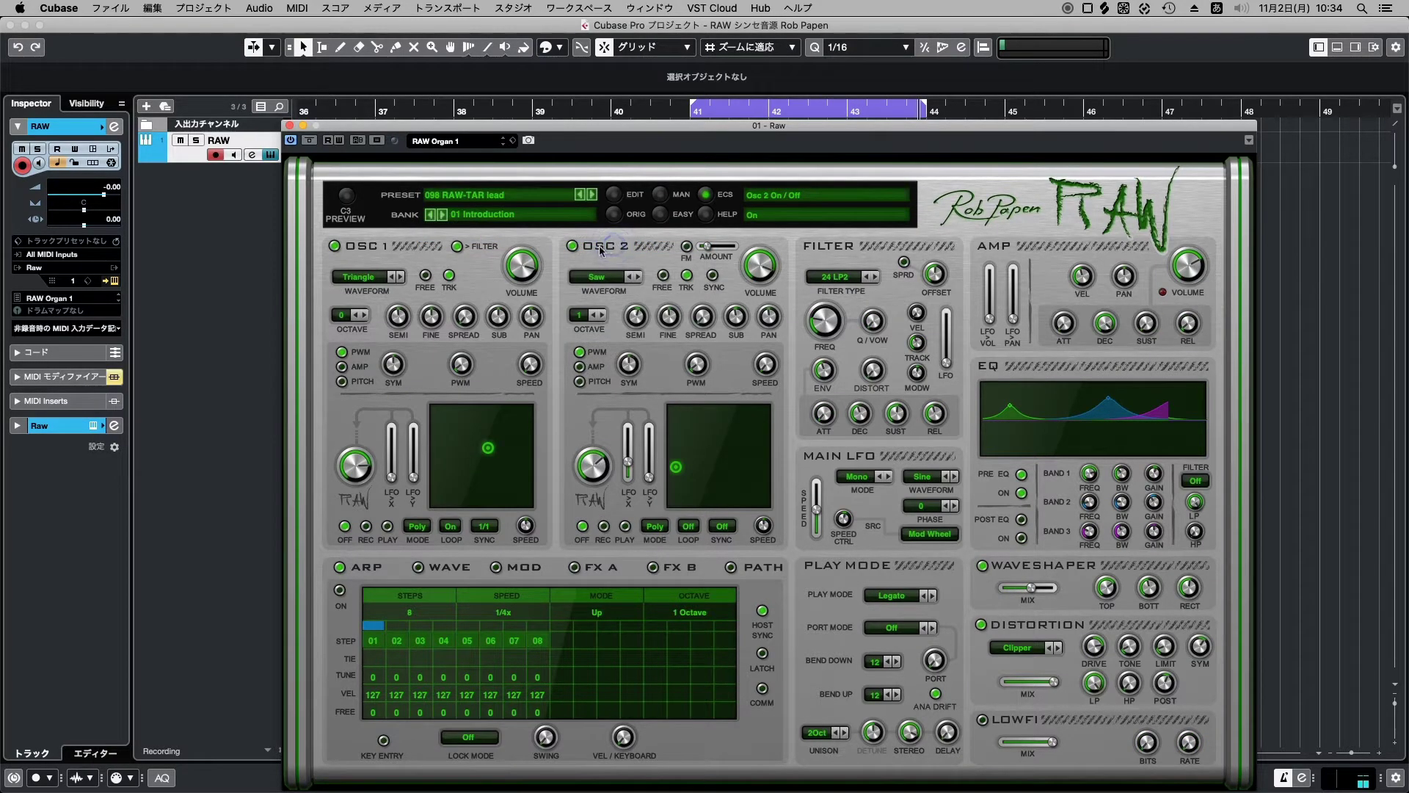
click(518, 201)
mouse_move(528, 235)
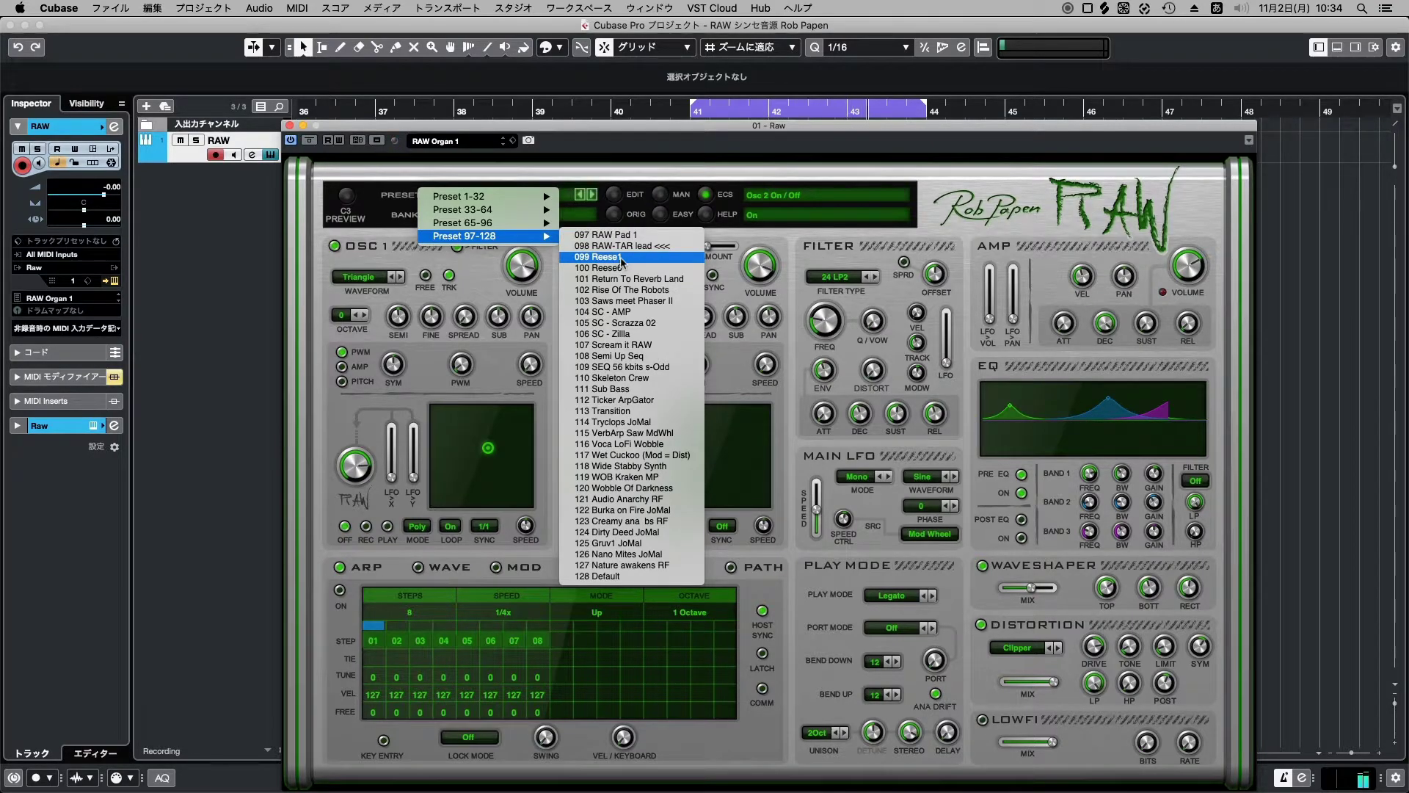
click(621, 258)
Audition the presets 100 Reese6 and 101 Return To Reverb Land one after the other.
click(534, 206)
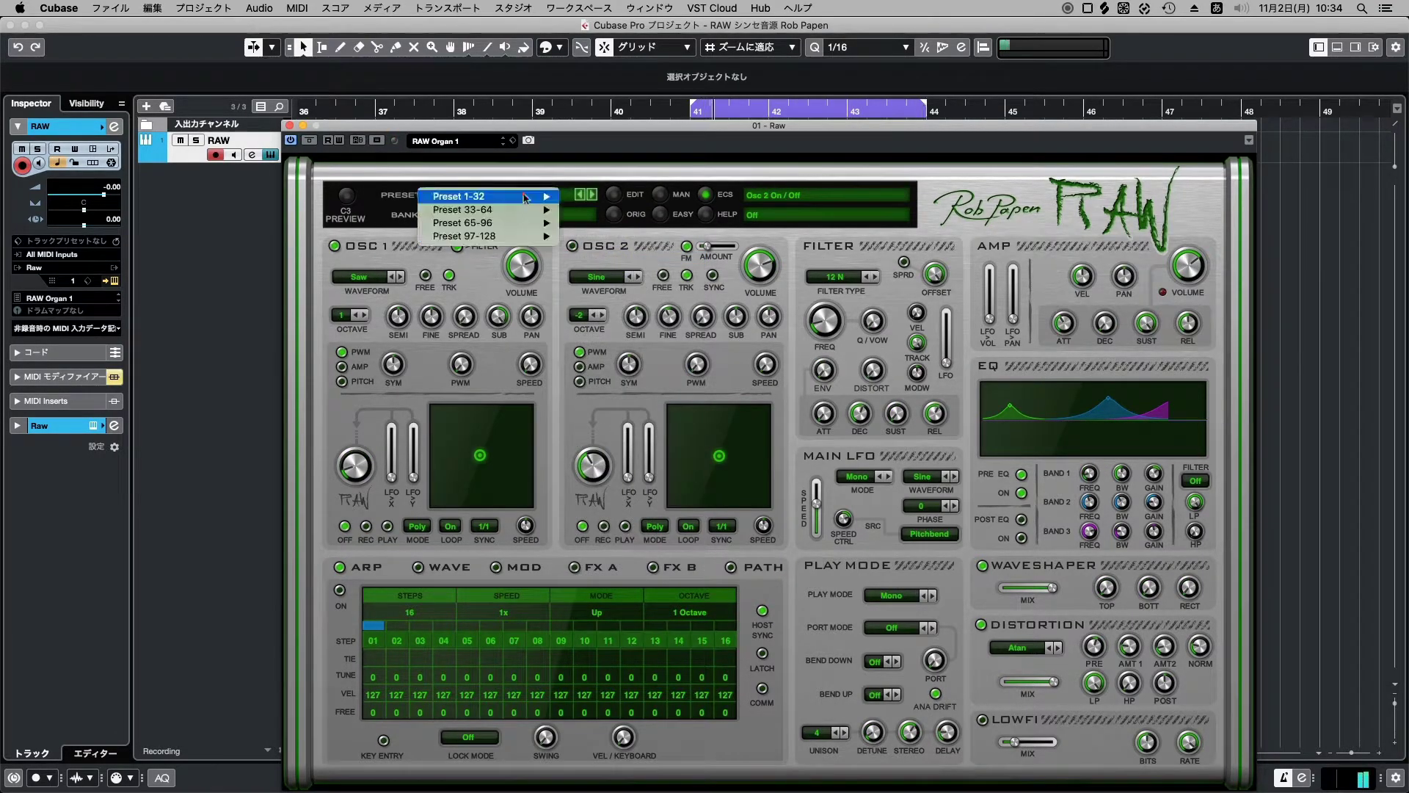
mouse_move(529, 236)
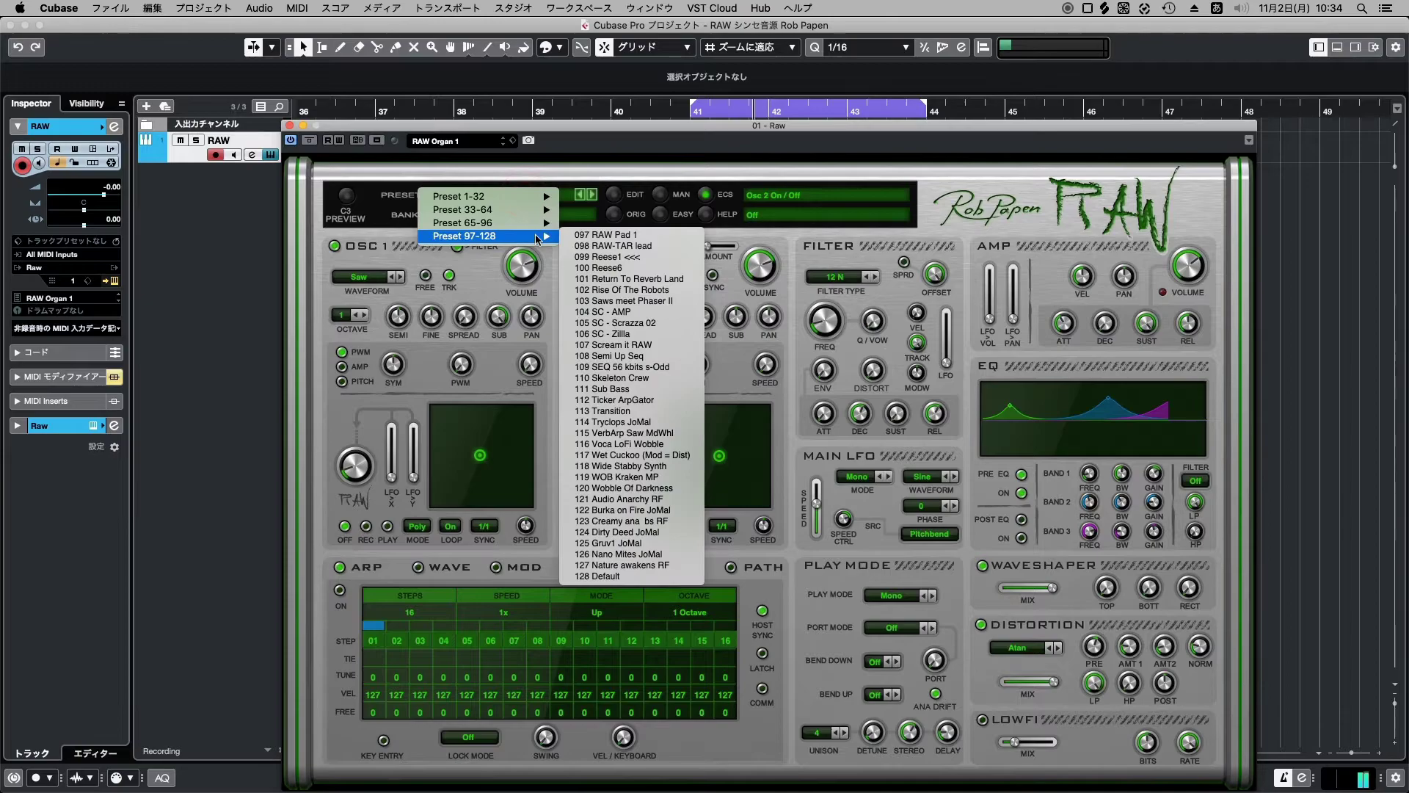
click(619, 268)
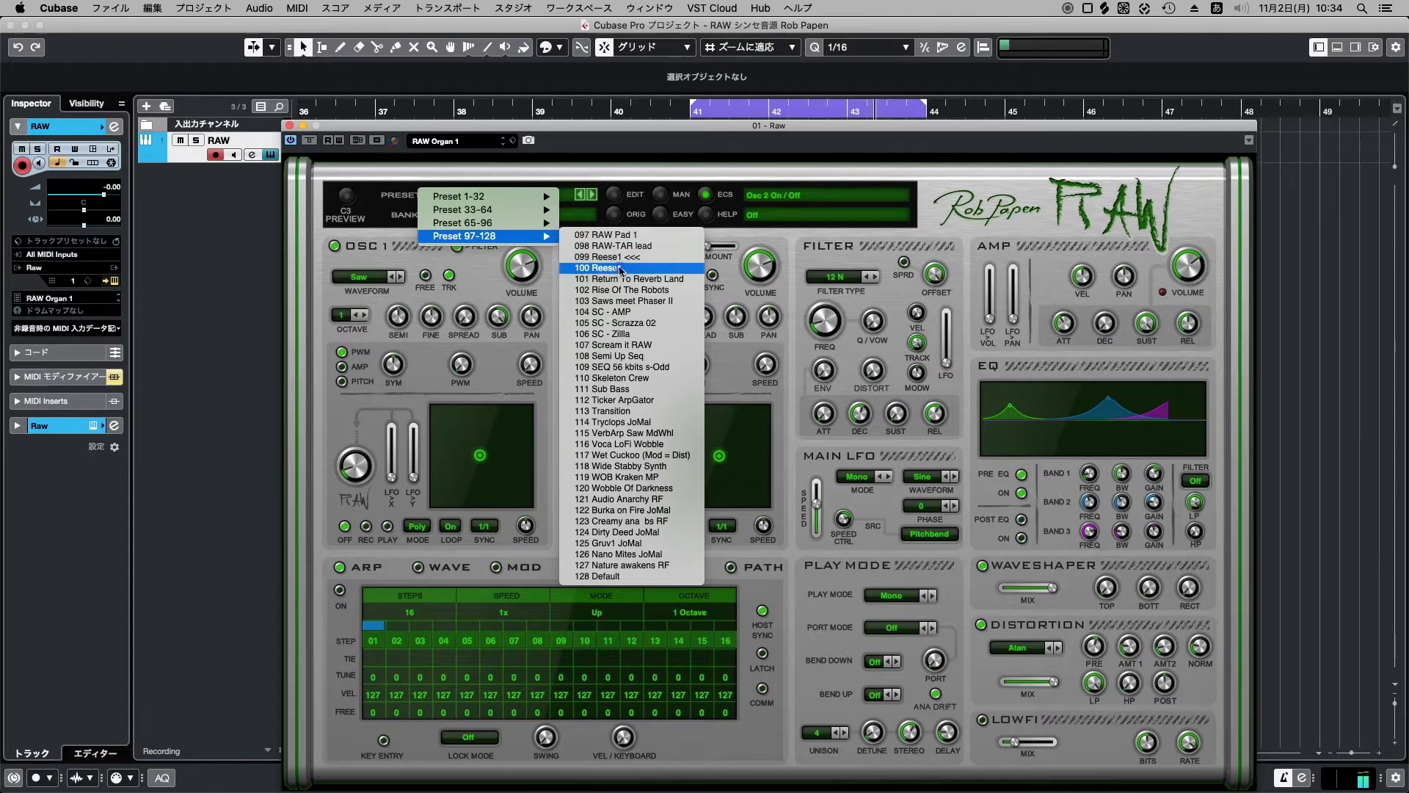
click(519, 204)
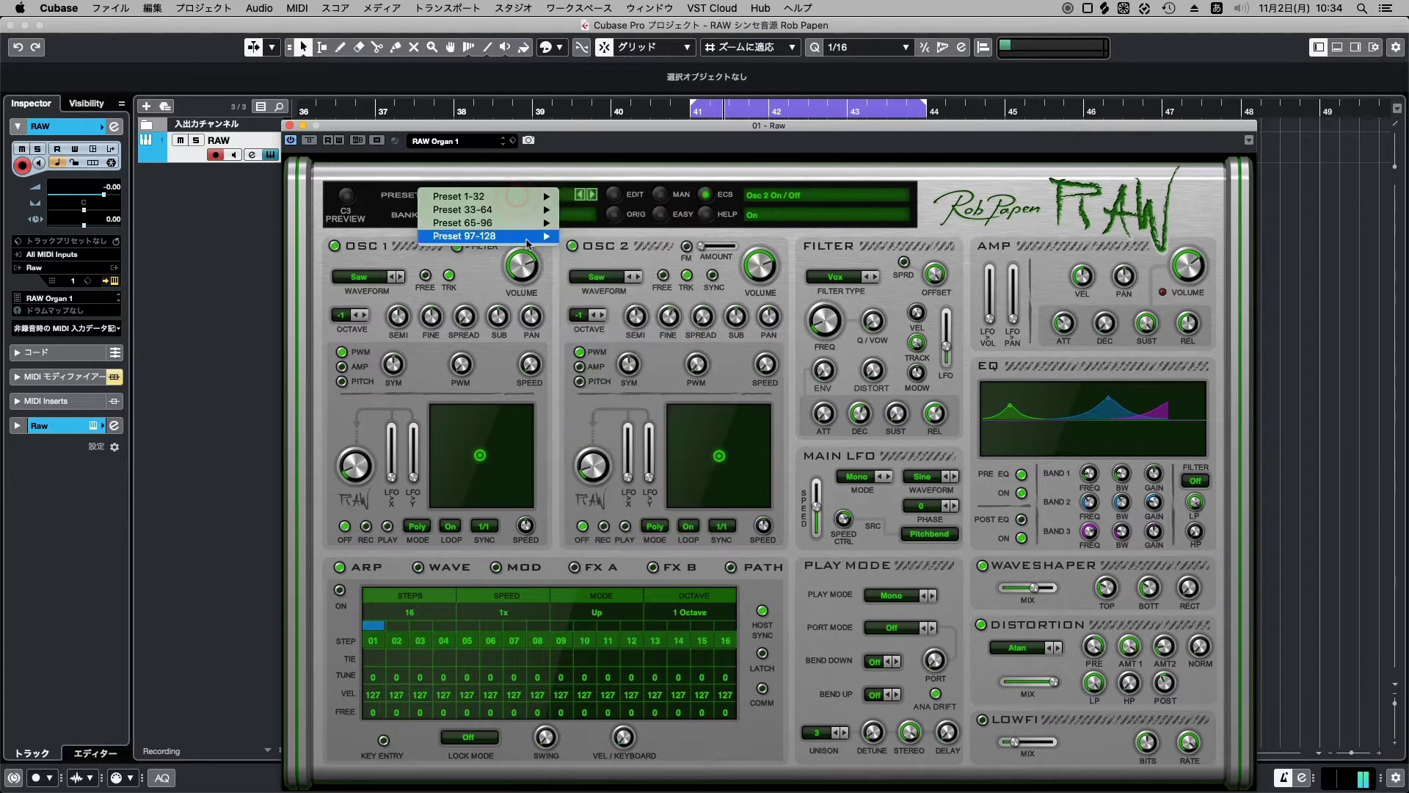
mouse_move(514, 236)
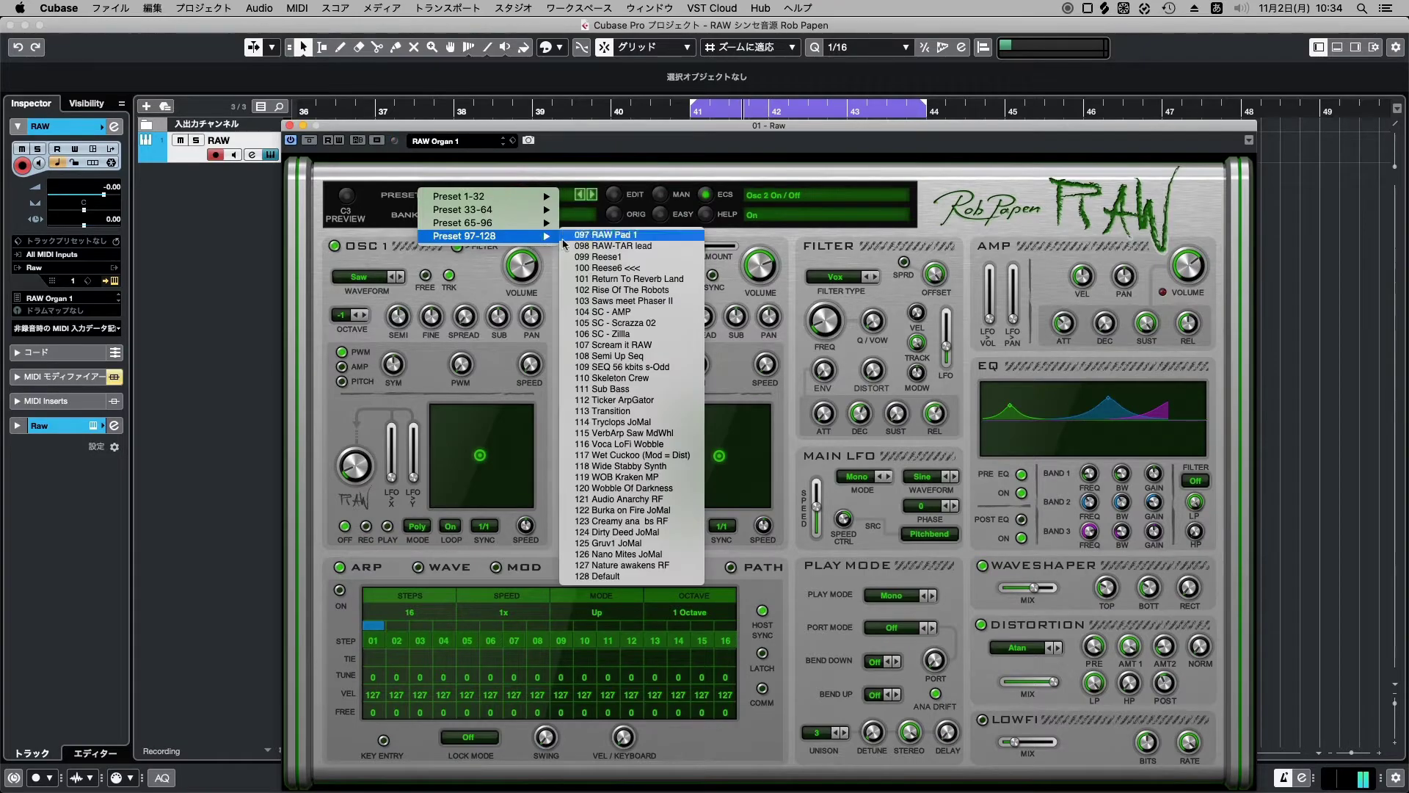
click(669, 279)
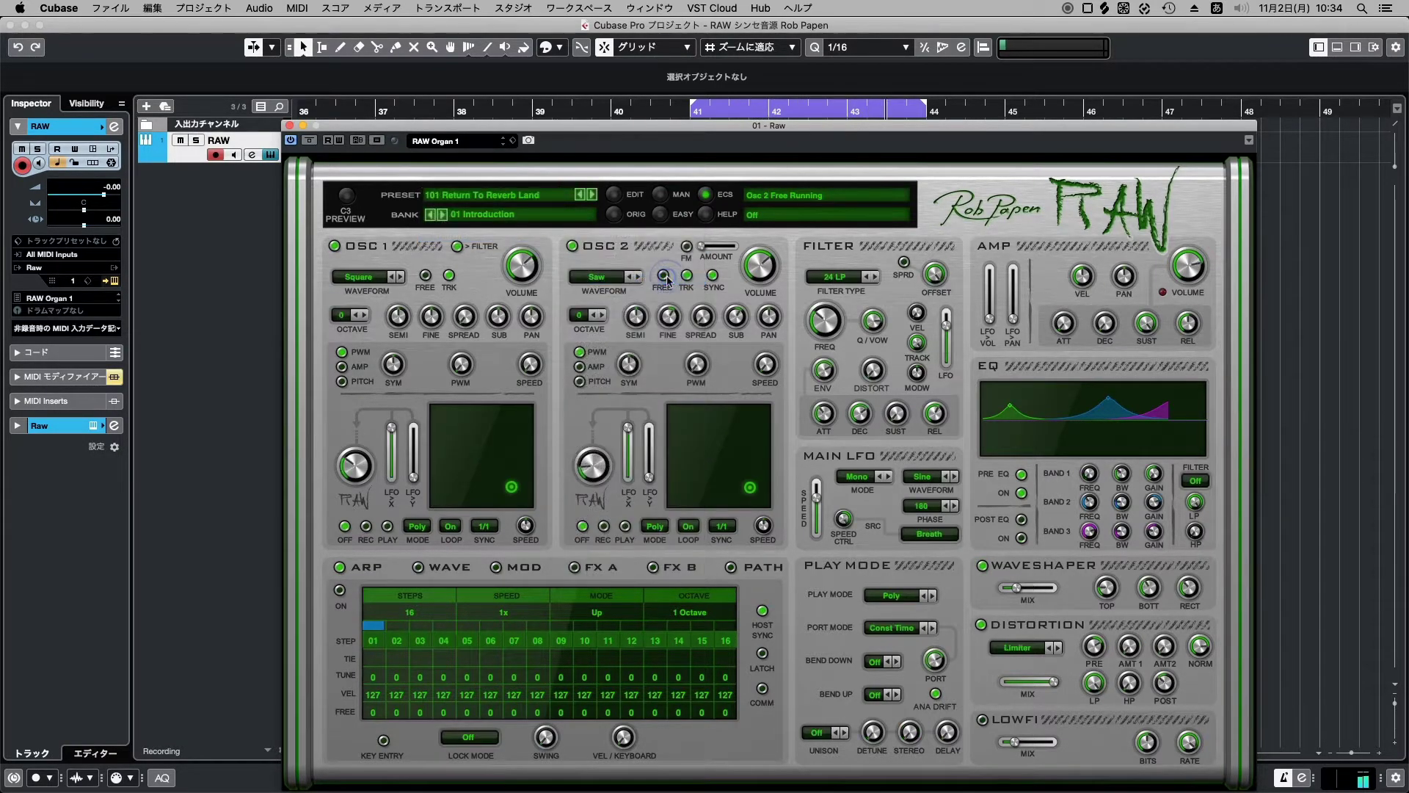
Audition the presets 102 Rise Of The Robots and 103 Saws meet Phaser II in turn.
click(503, 204)
mouse_move(517, 235)
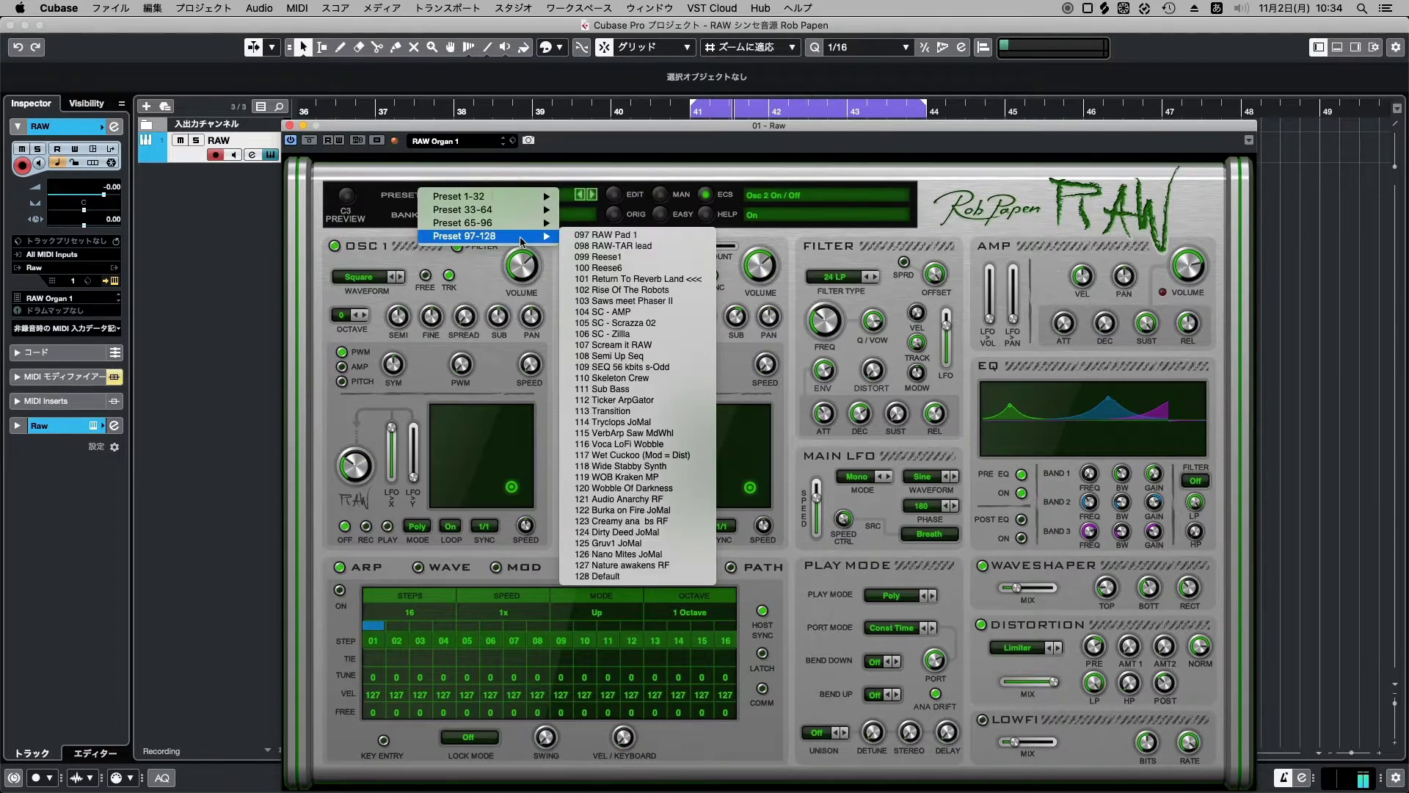
click(670, 291)
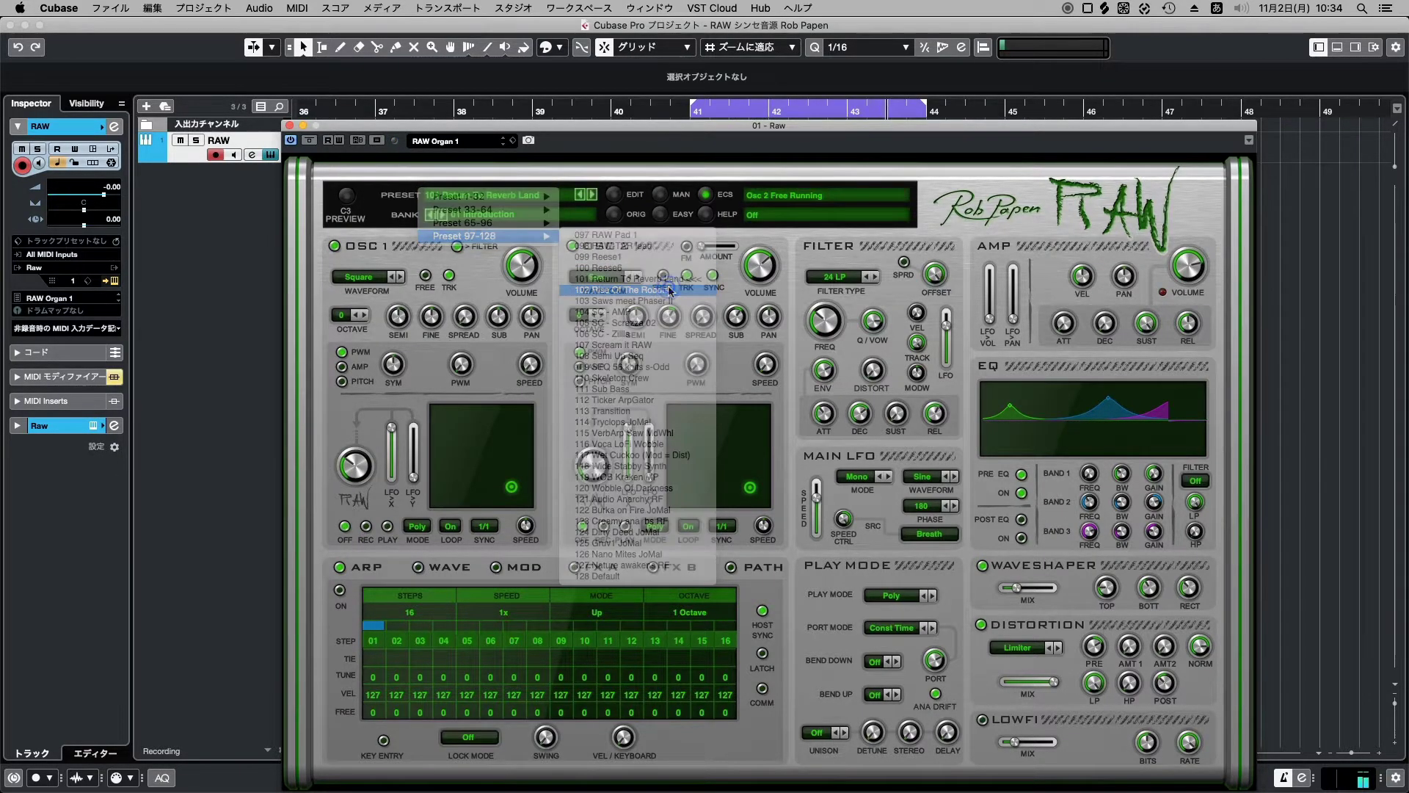
click(517, 194)
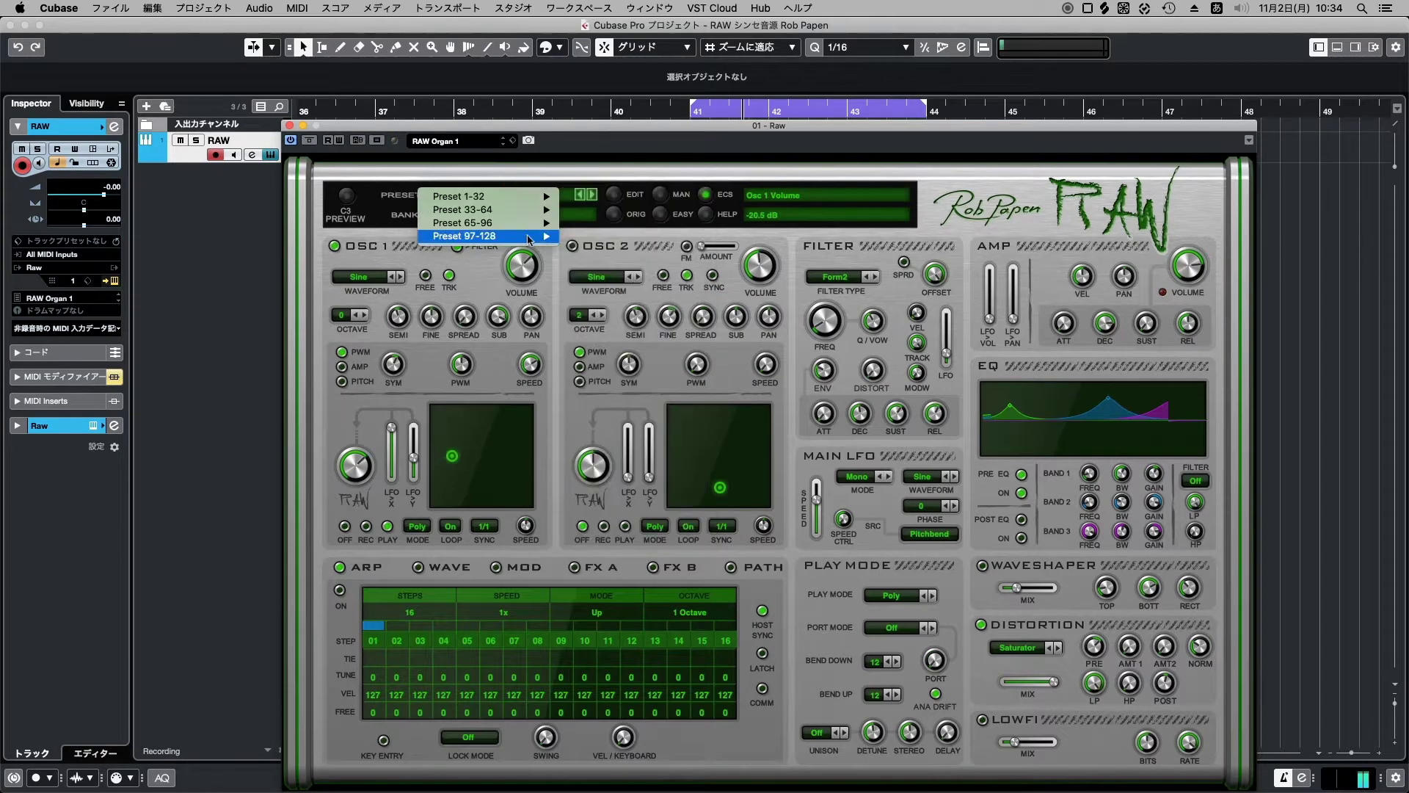
mouse_move(513, 236)
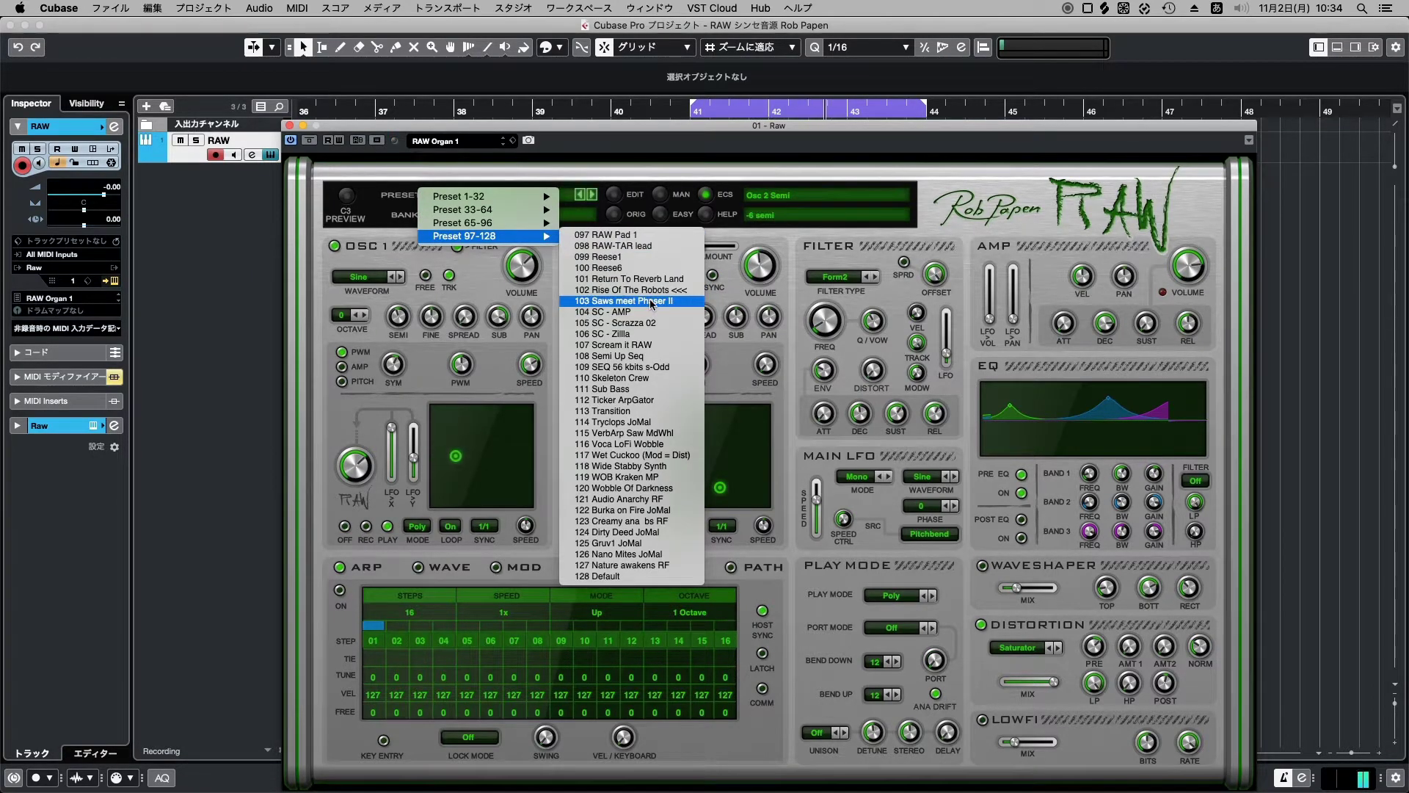
click(651, 302)
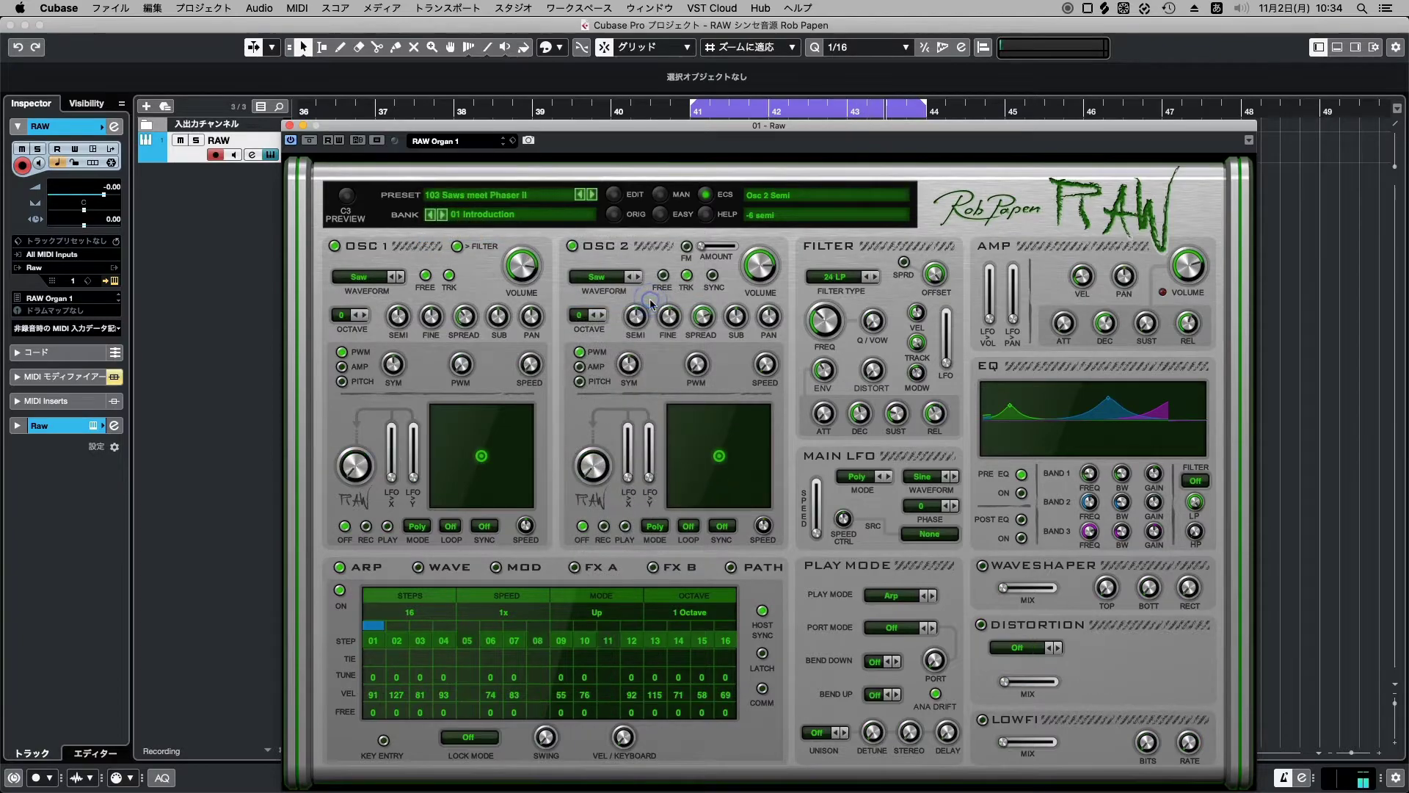
Audition the presets 104 SC - AMP and 105 SC - Scrazza 02 from the 97-128 group.
click(505, 195)
mouse_move(514, 236)
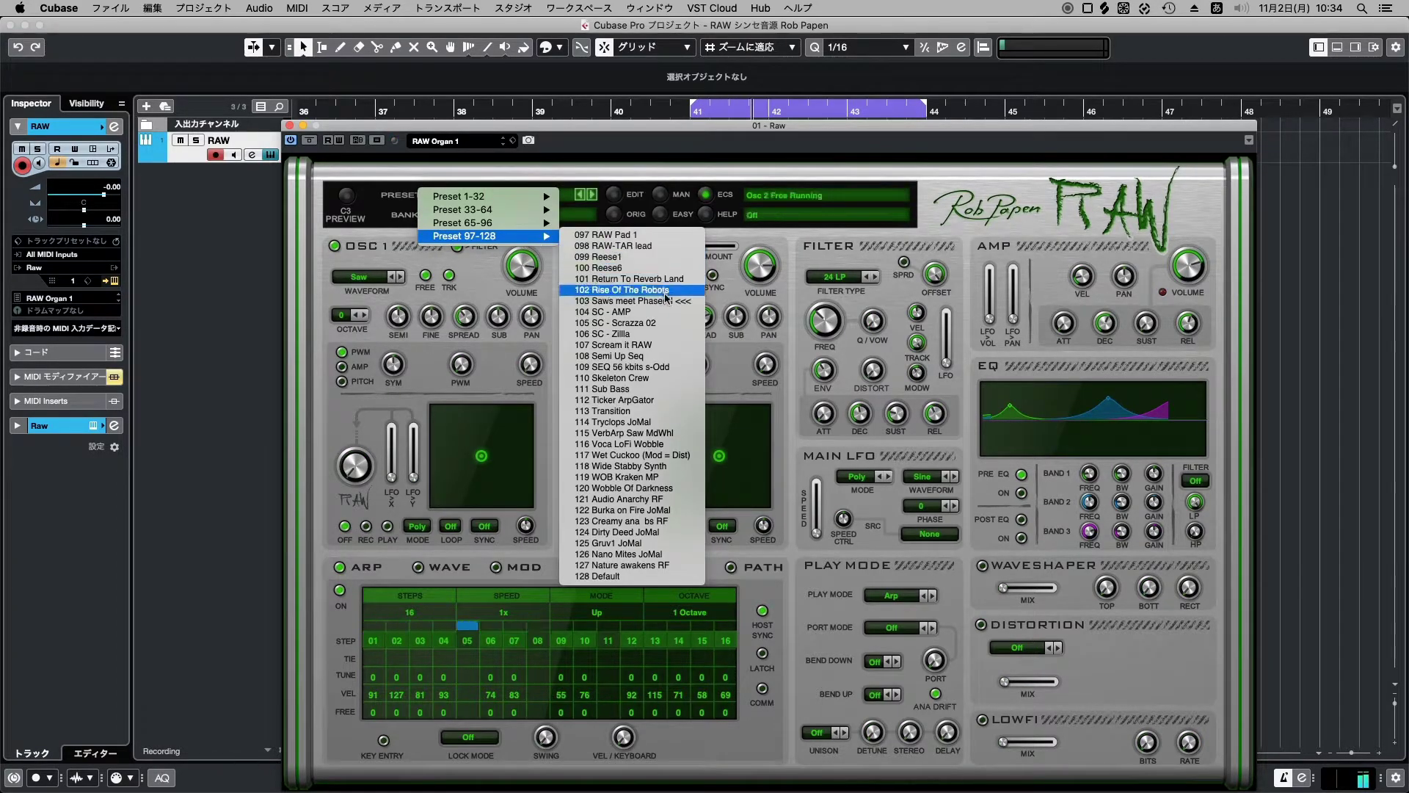
click(624, 313)
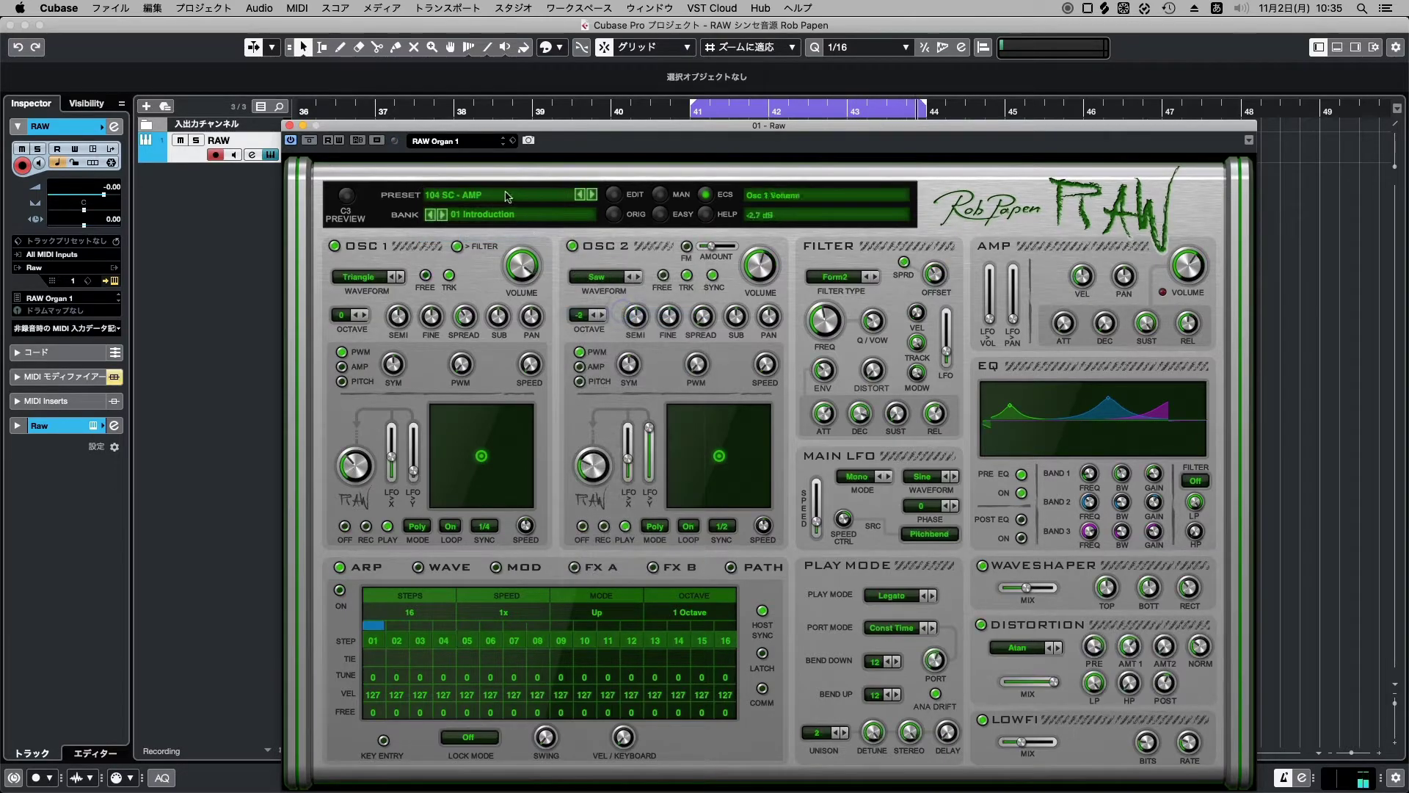
click(506, 197)
mouse_move(528, 235)
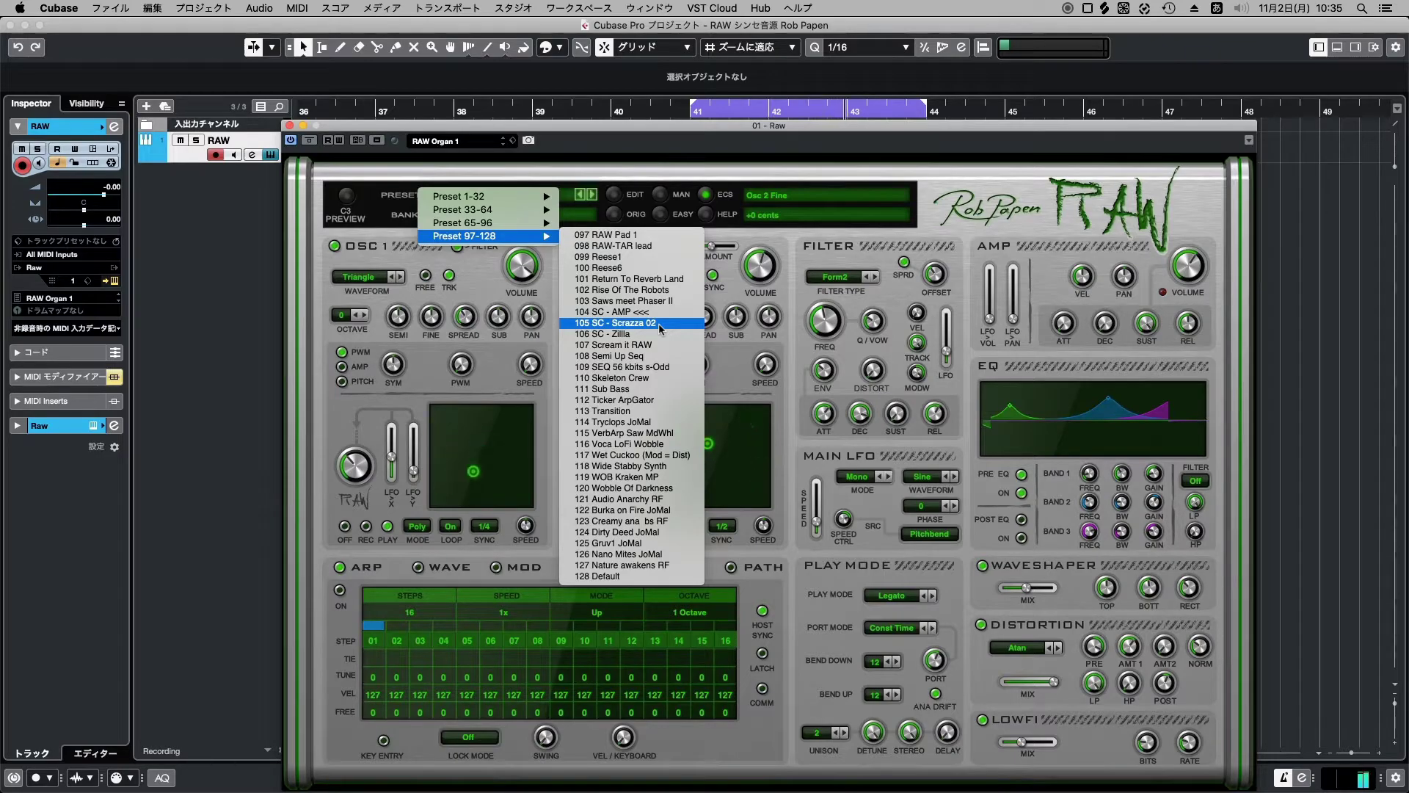
click(659, 323)
Load the preset 106 SC - Zillla from the 97-128 group to audition it.
click(511, 217)
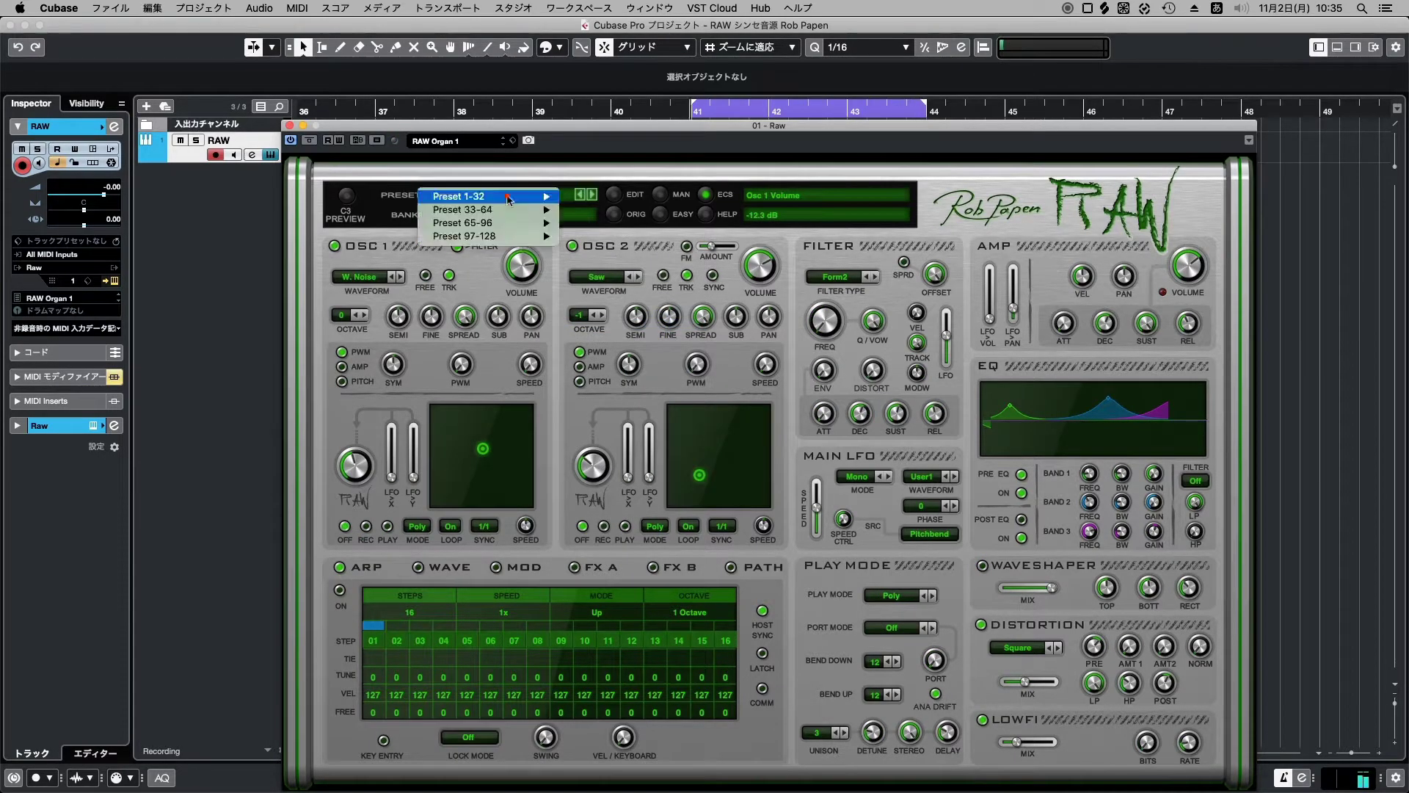
mouse_move(514, 235)
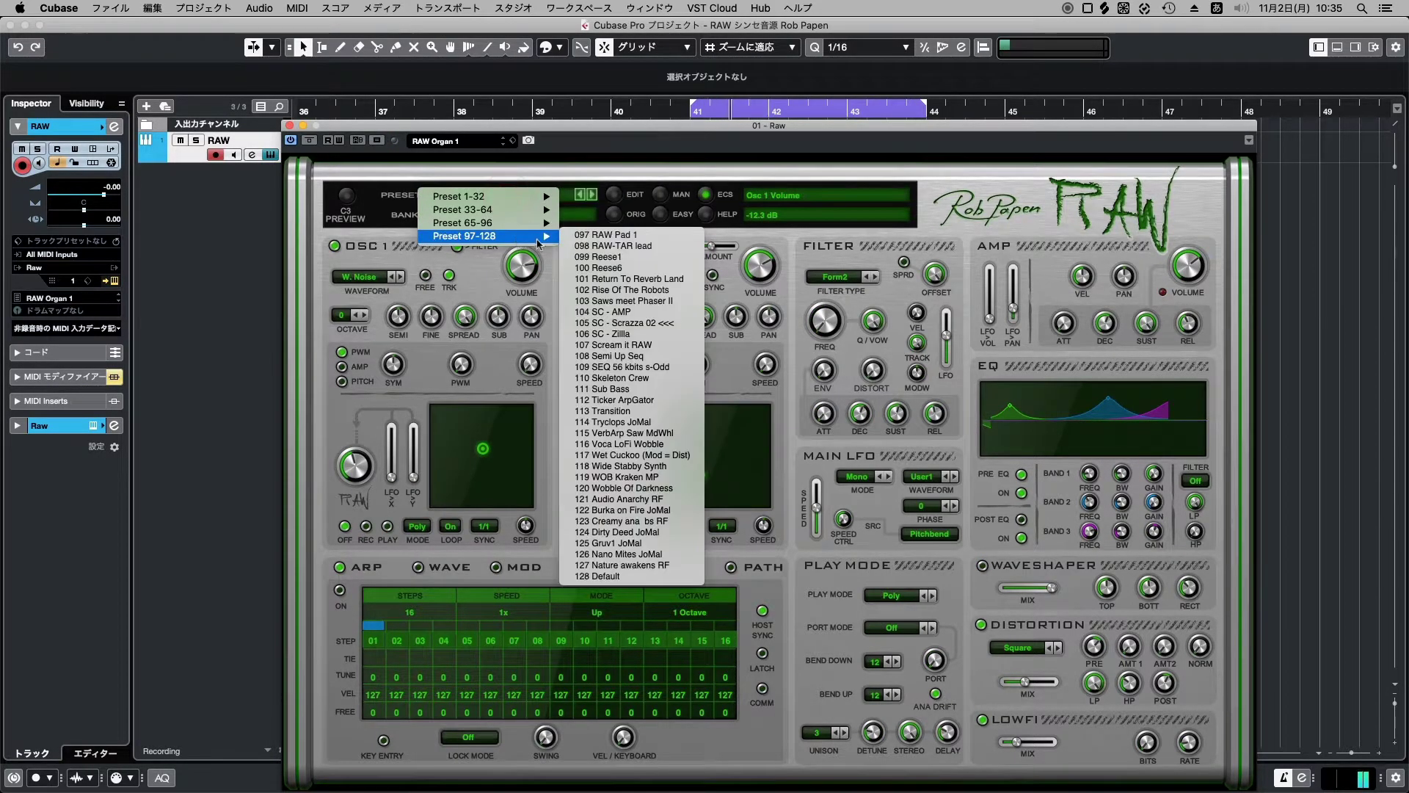
click(634, 335)
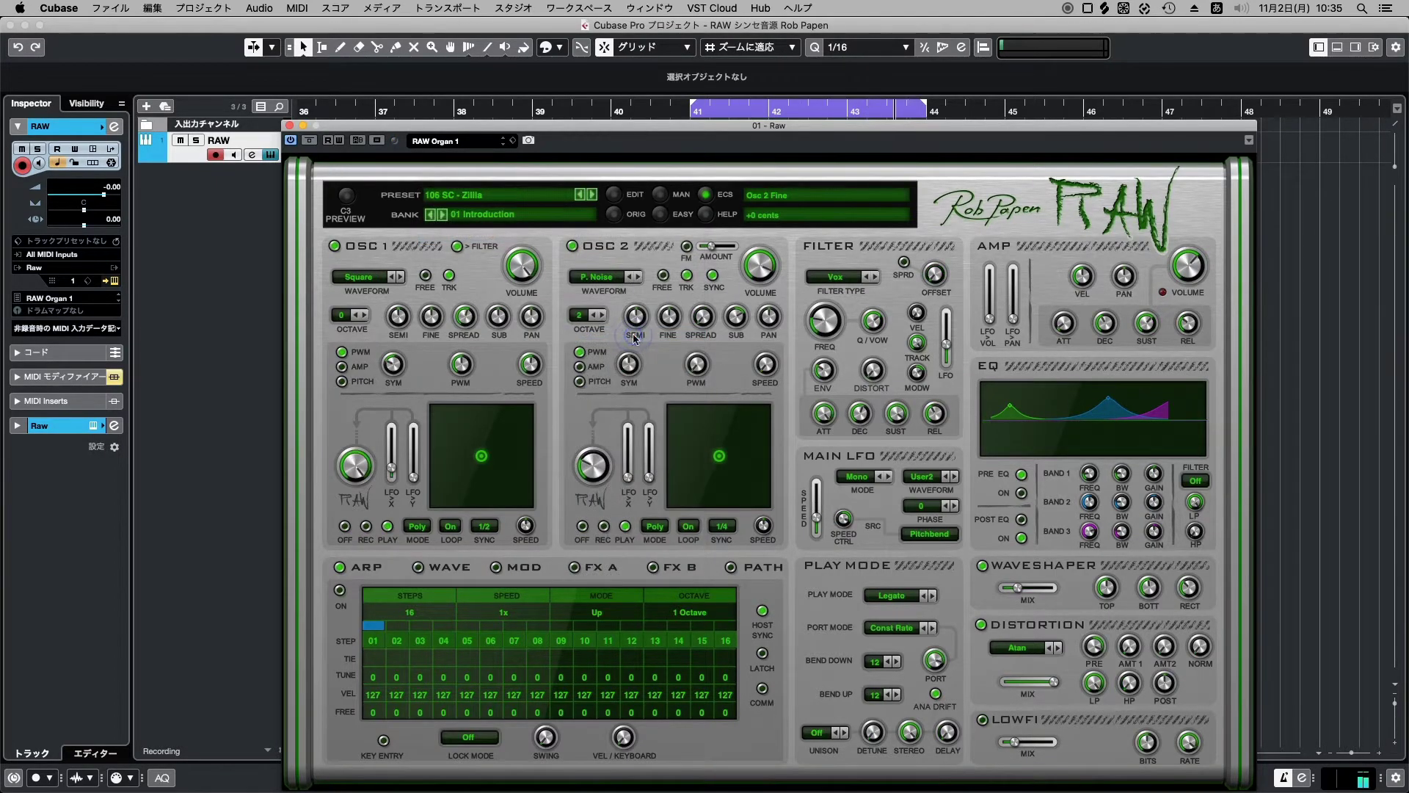
Audition the presets 107 Scream it RAW and 108 Semi Up Seq from the 97-128 group.
click(519, 205)
mouse_move(484, 236)
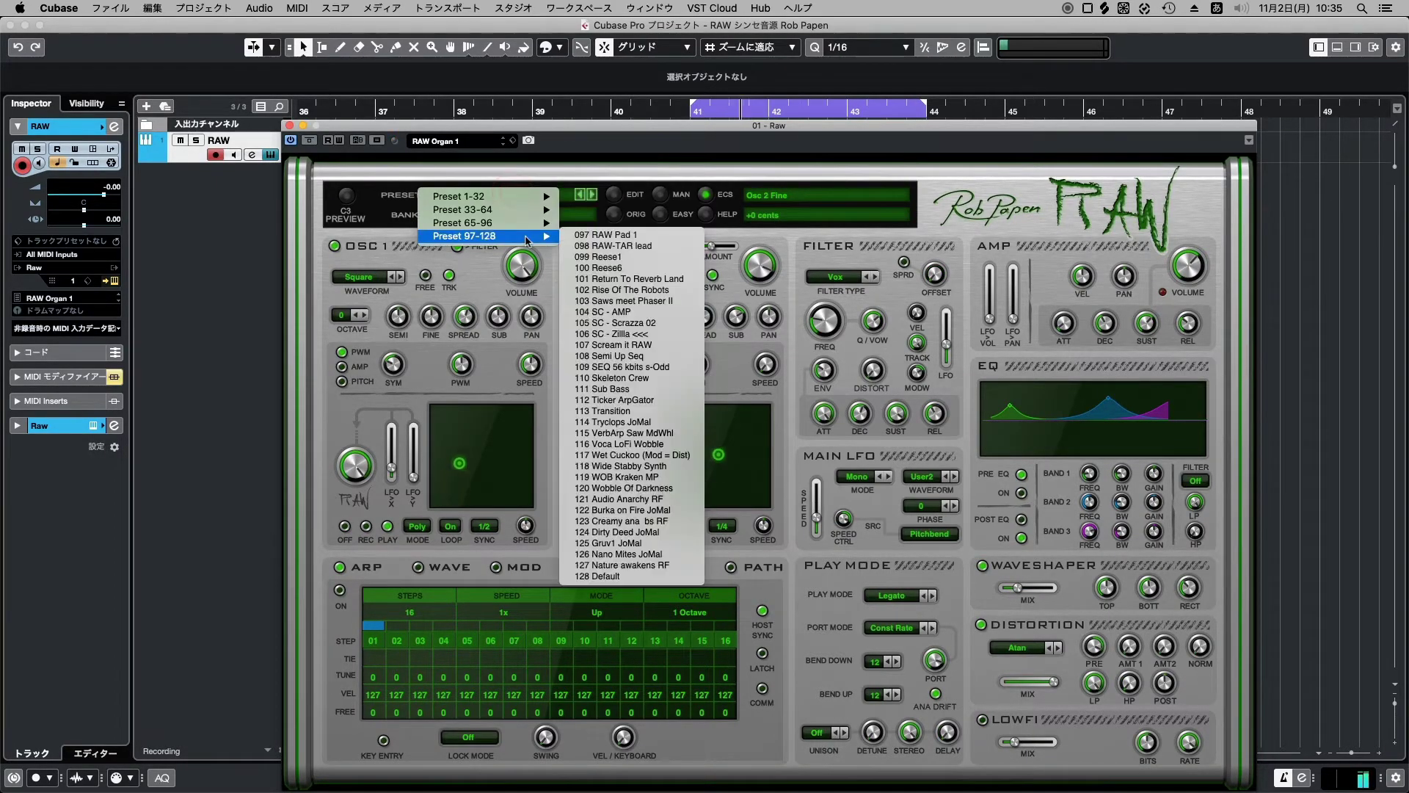
click(642, 346)
click(518, 197)
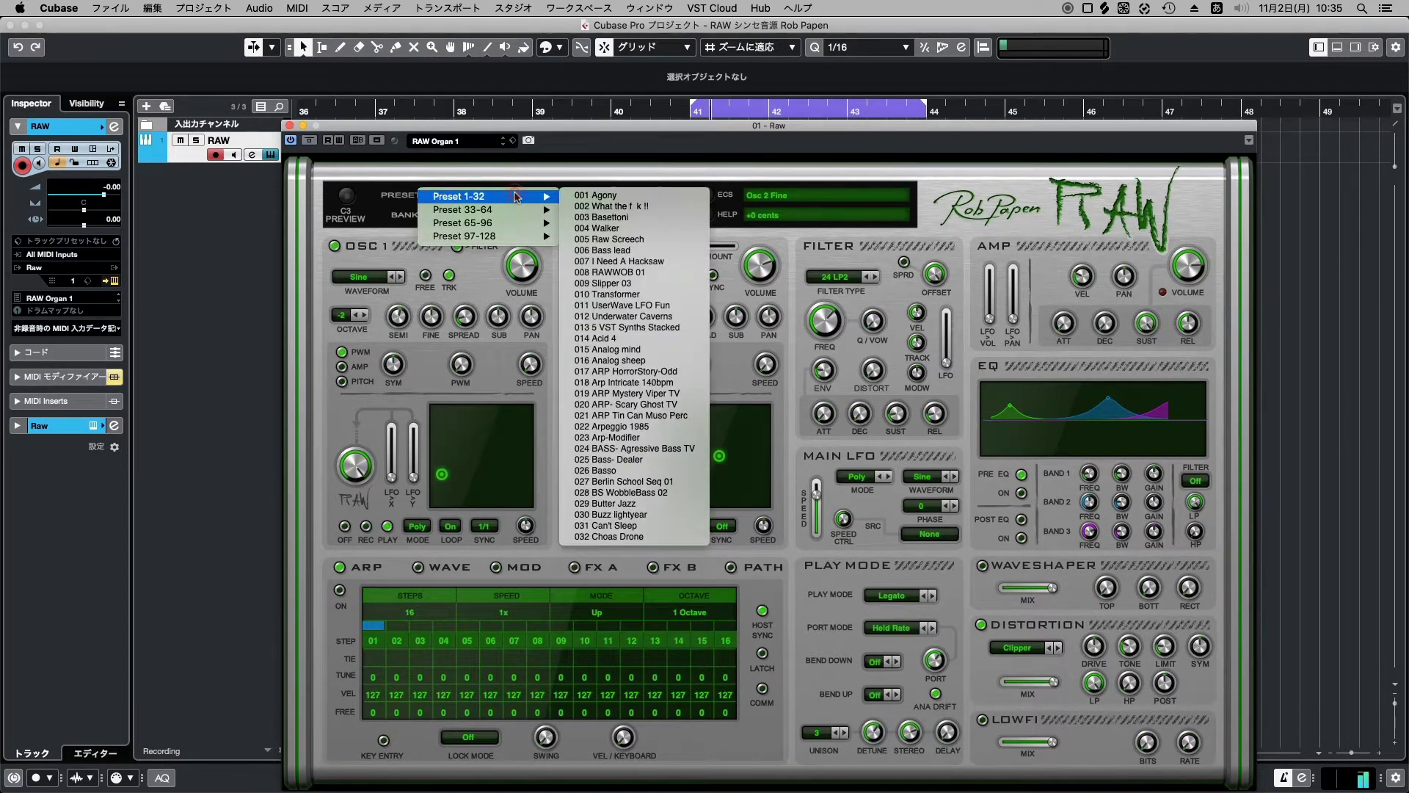
mouse_move(484, 235)
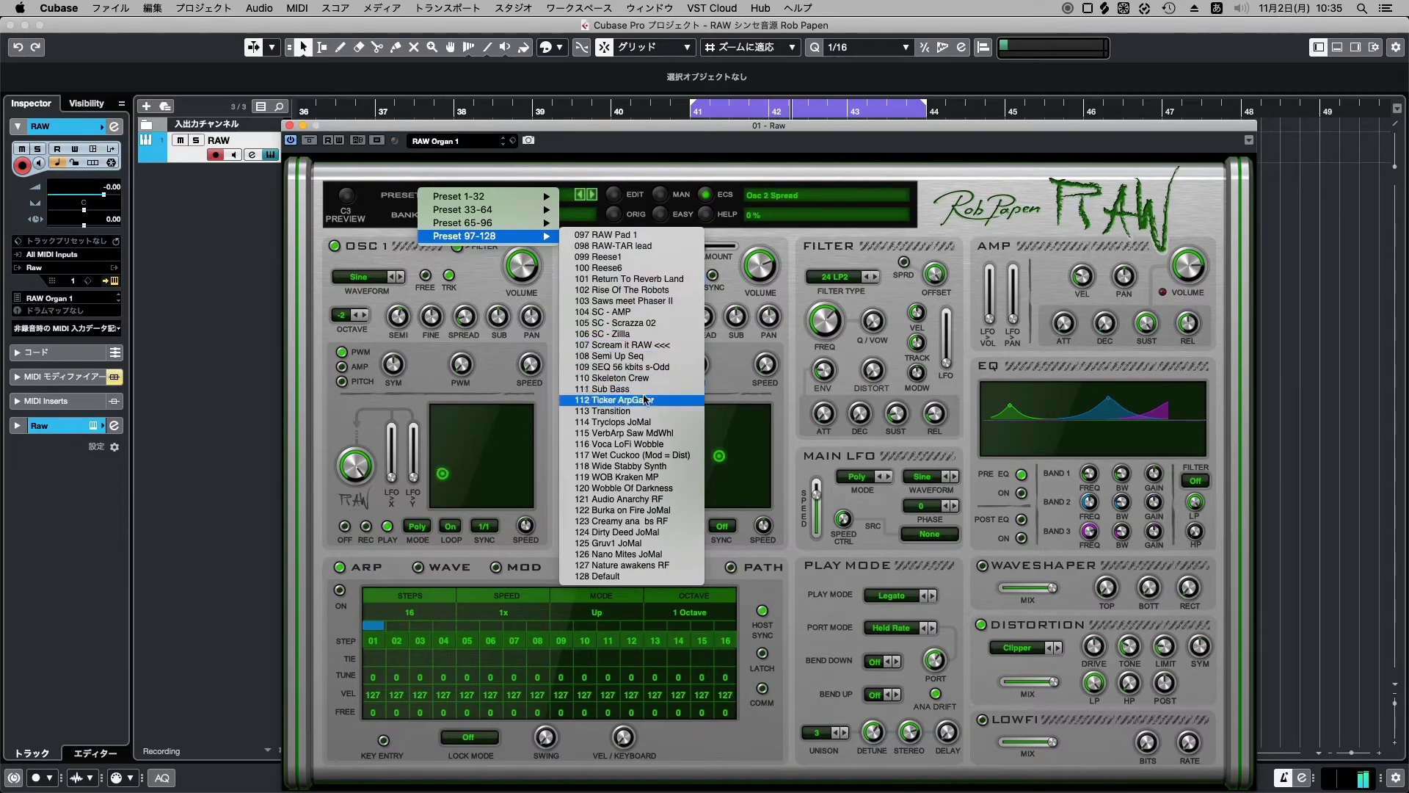
click(638, 357)
Audition the presets 109 SEQ 56 kbits s-Odd and 110 Skeleton Crew in turn.
click(518, 198)
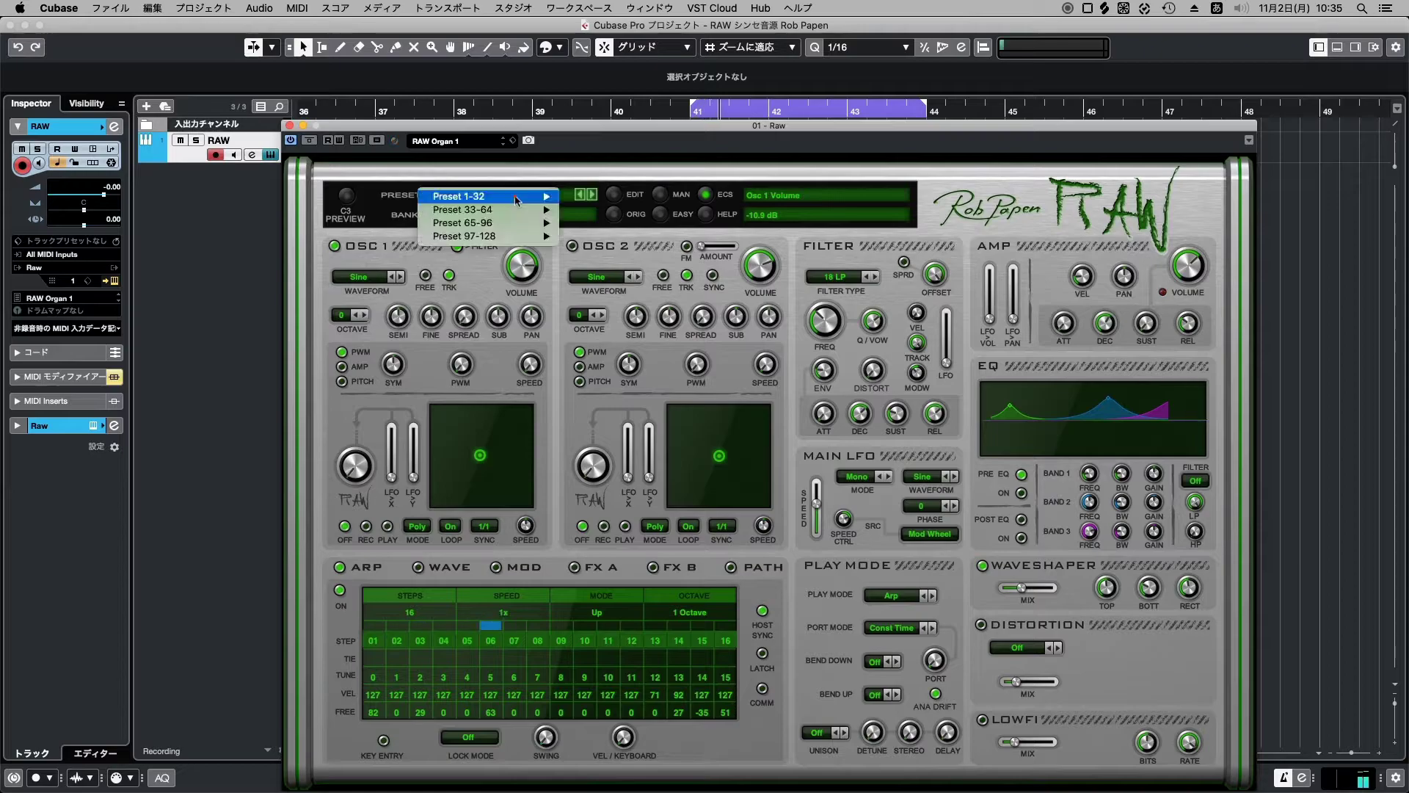
mouse_move(513, 236)
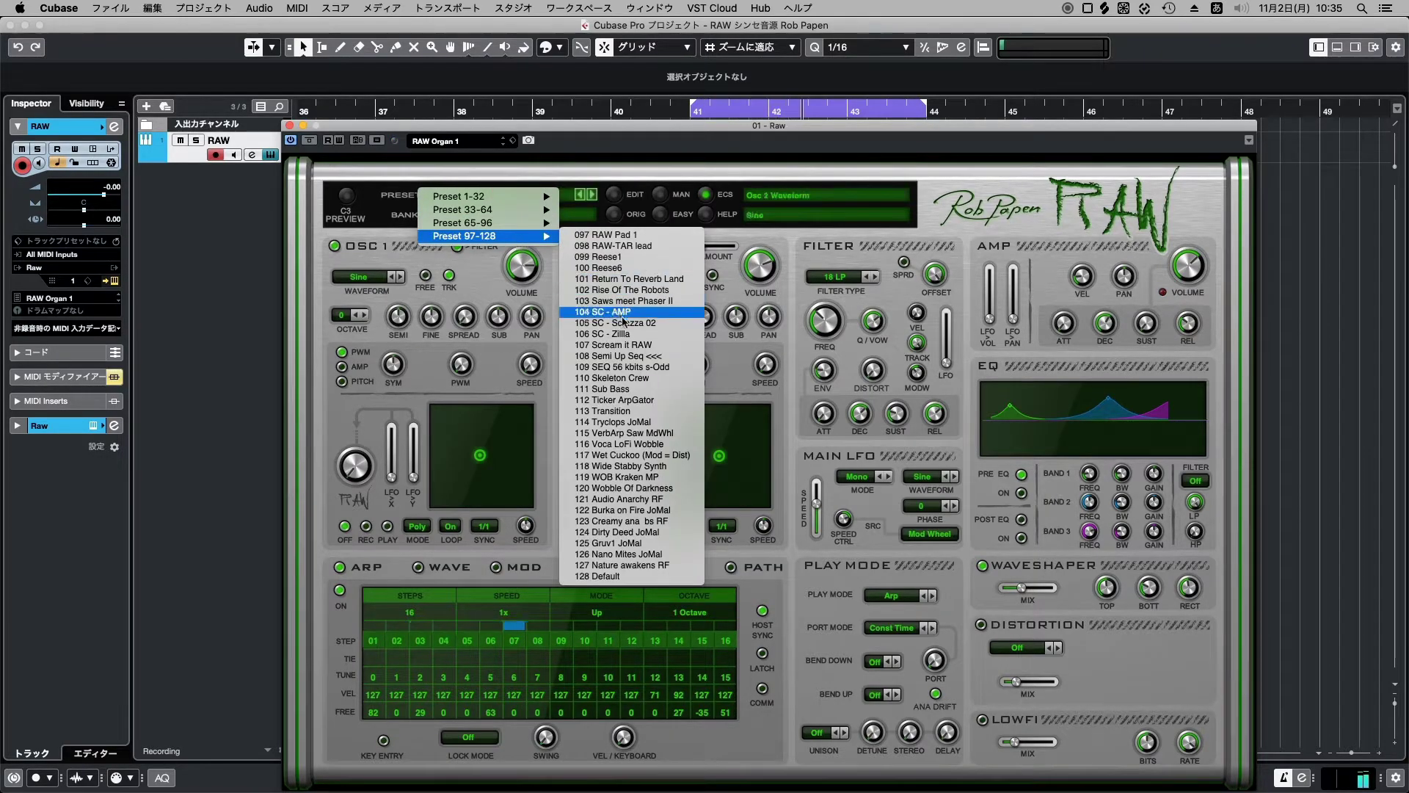
click(650, 367)
click(509, 197)
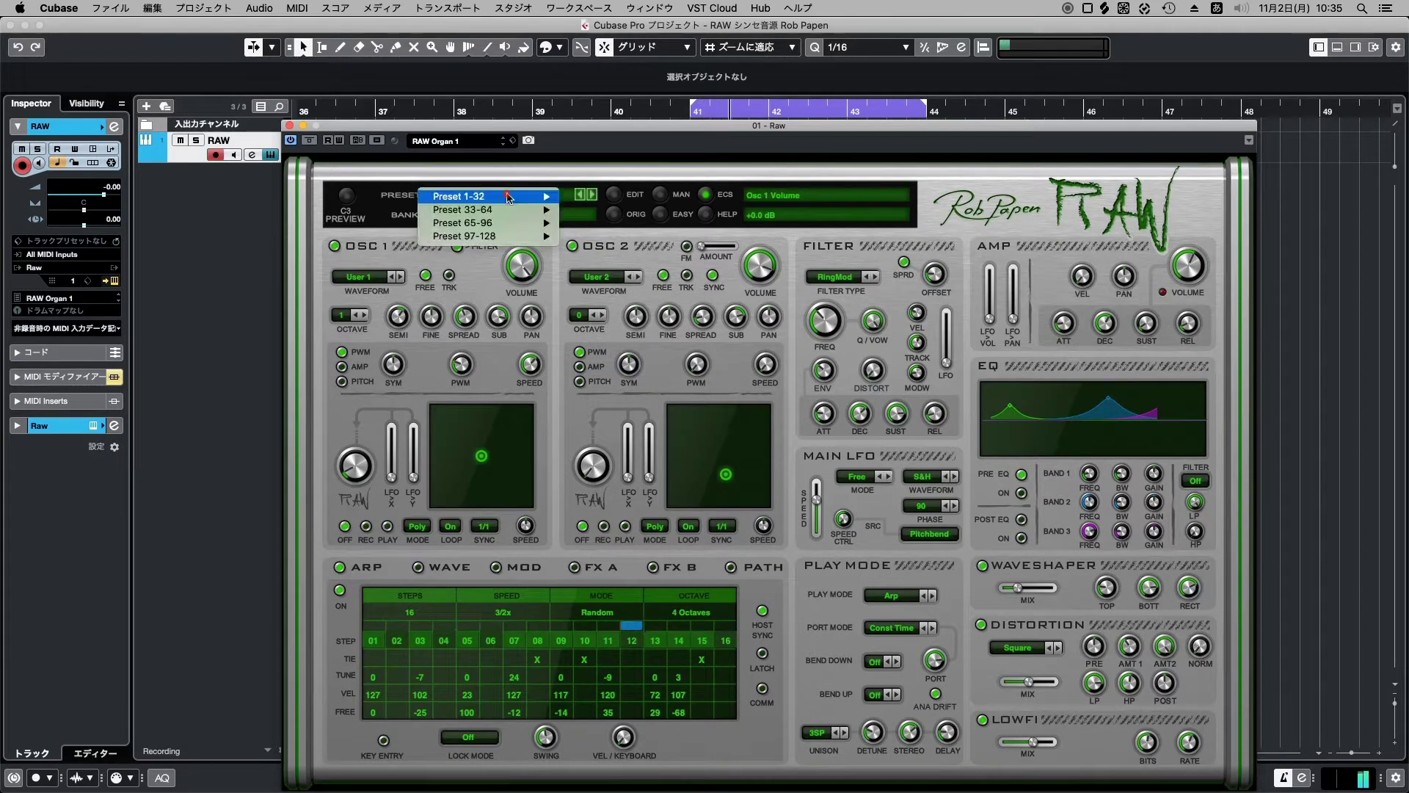
mouse_move(513, 236)
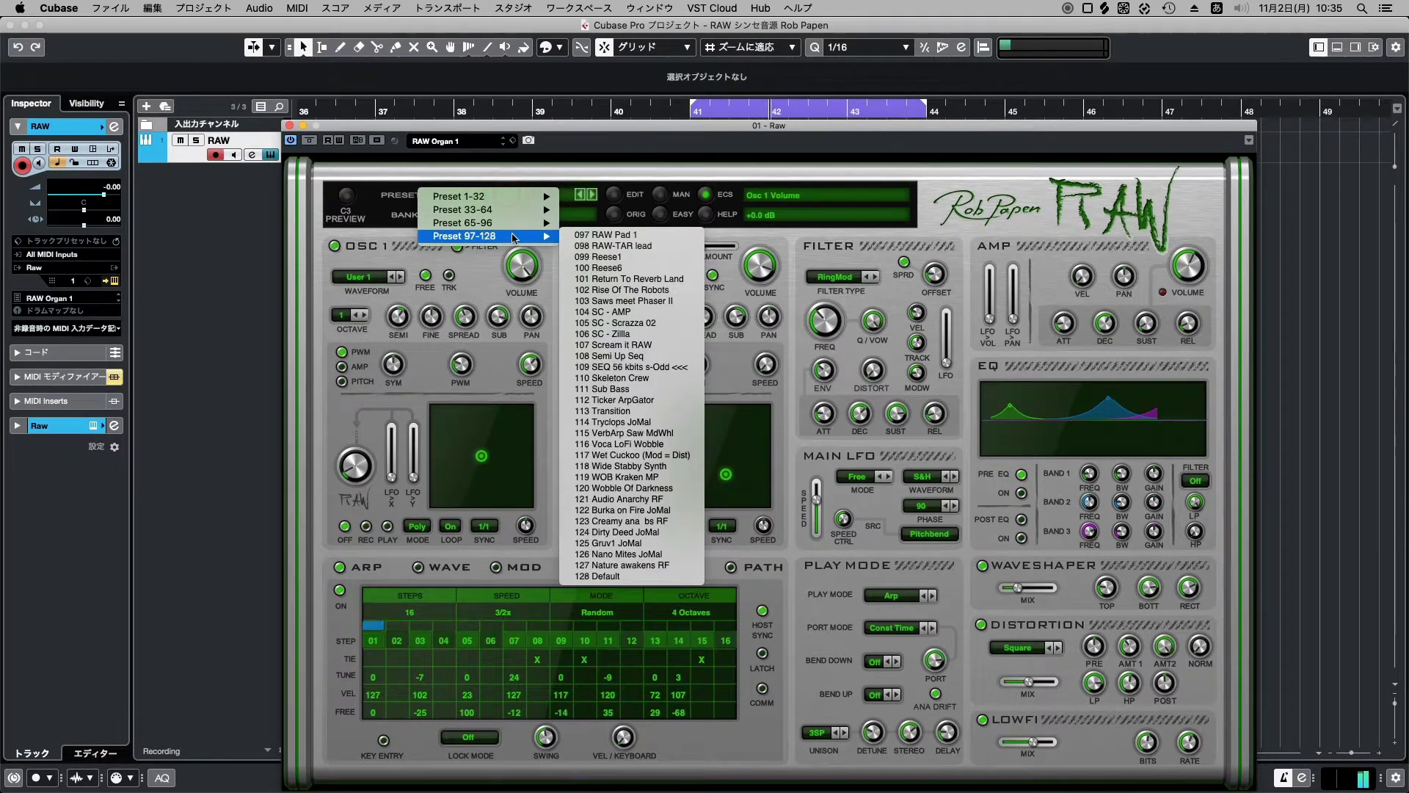
click(657, 380)
Audition the presets 111 Sub Bass and 112 Ticker ArpGator one after the other.
click(521, 198)
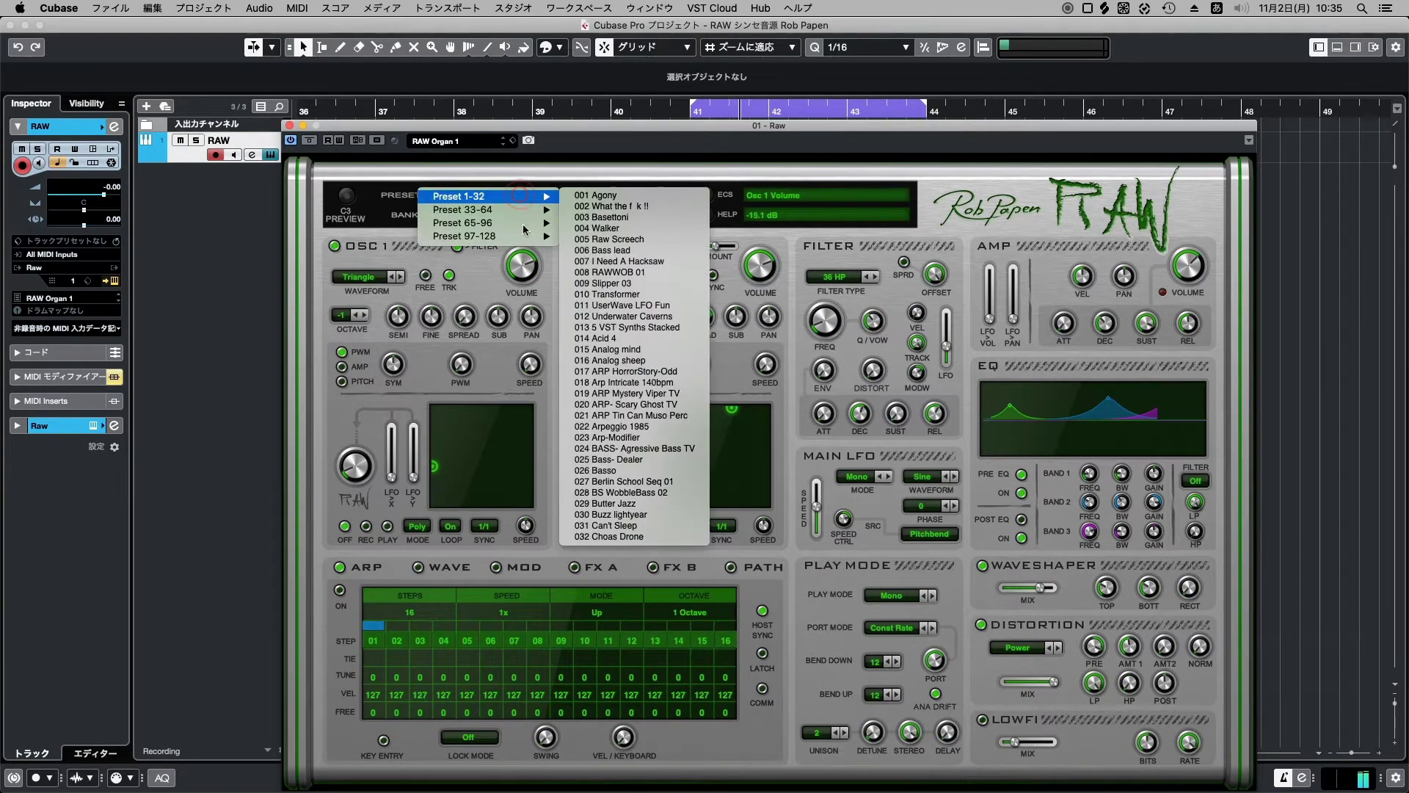
mouse_move(514, 236)
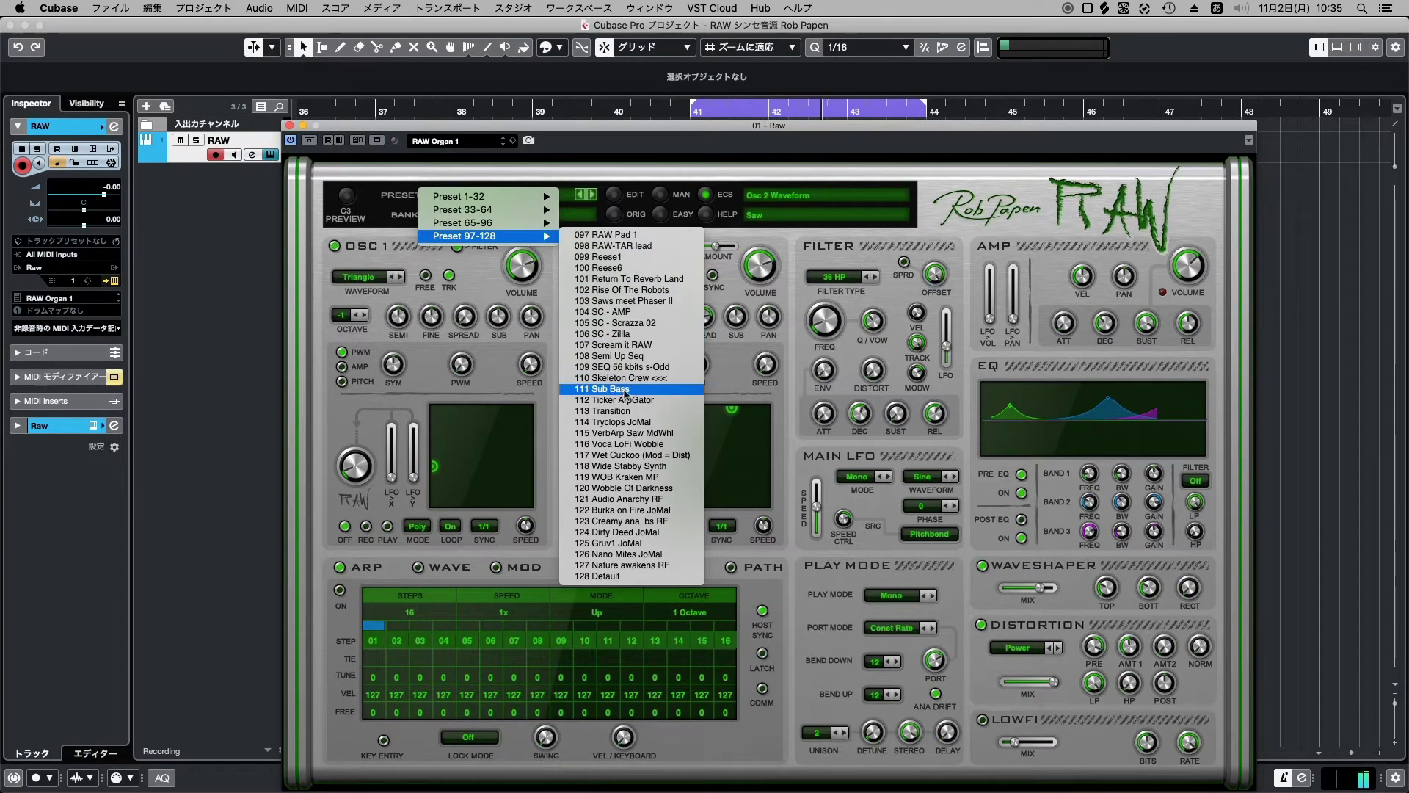
click(625, 390)
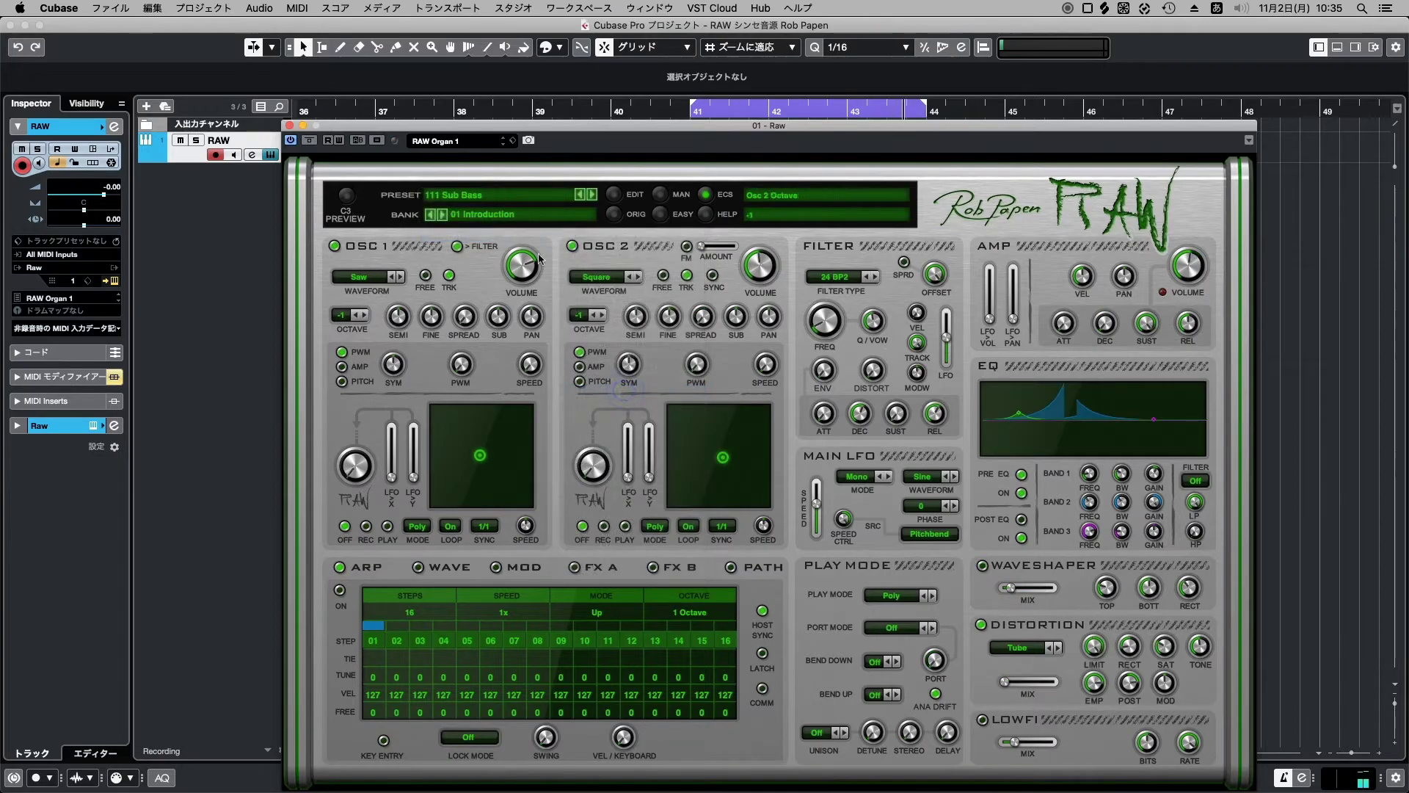
click(513, 203)
mouse_move(546, 239)
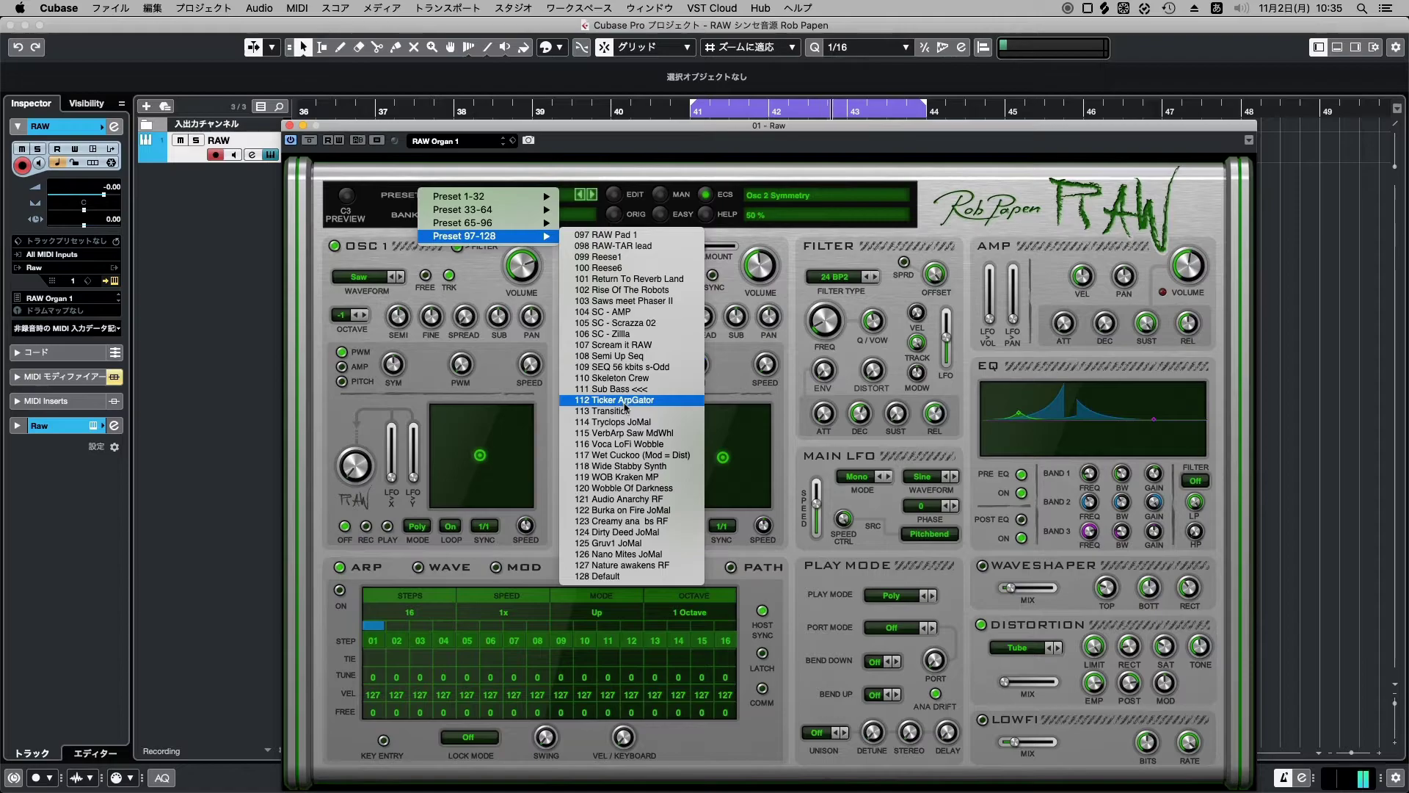
click(625, 402)
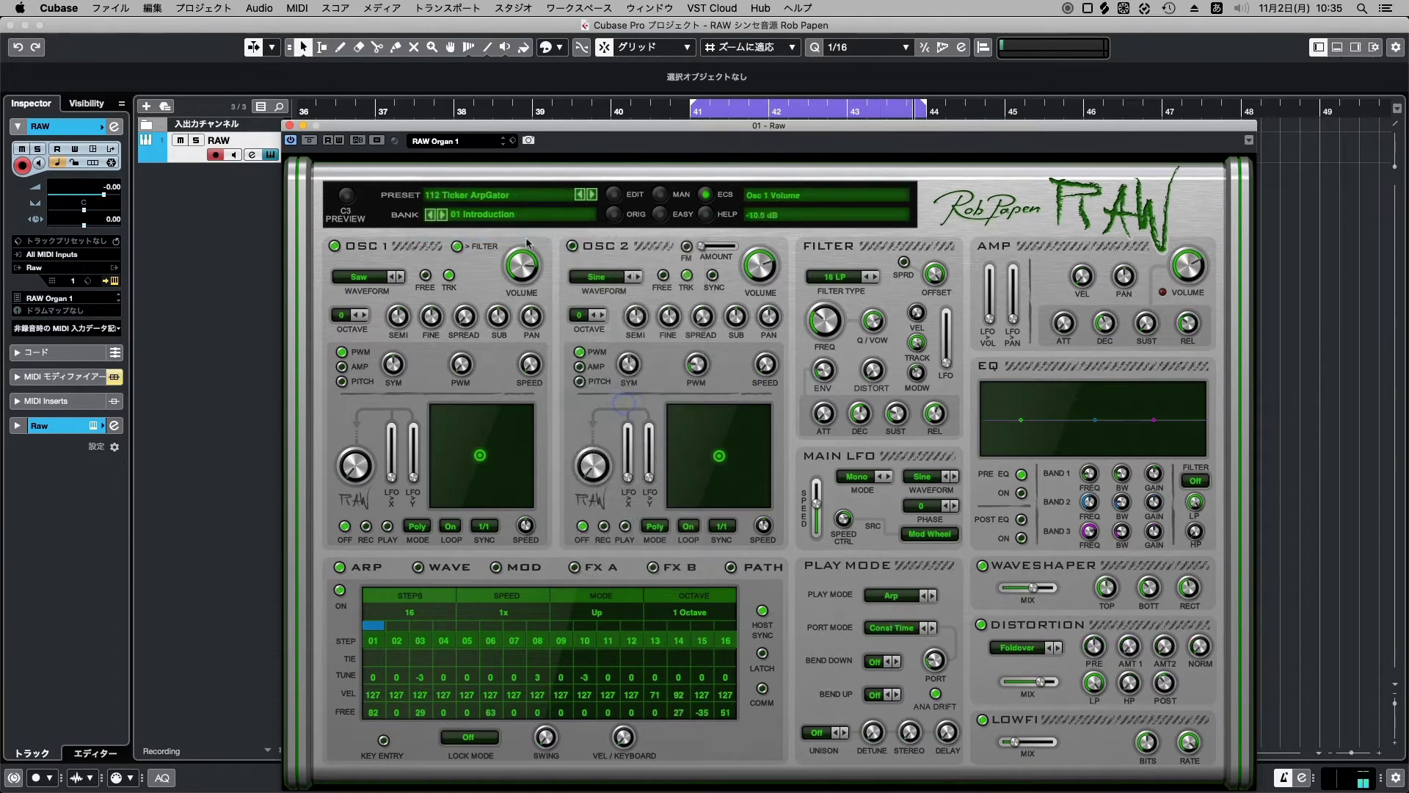
Audition the presets 113 Transition and 114 Tryclops JoMal from the 97-128 group.
click(513, 203)
mouse_move(528, 235)
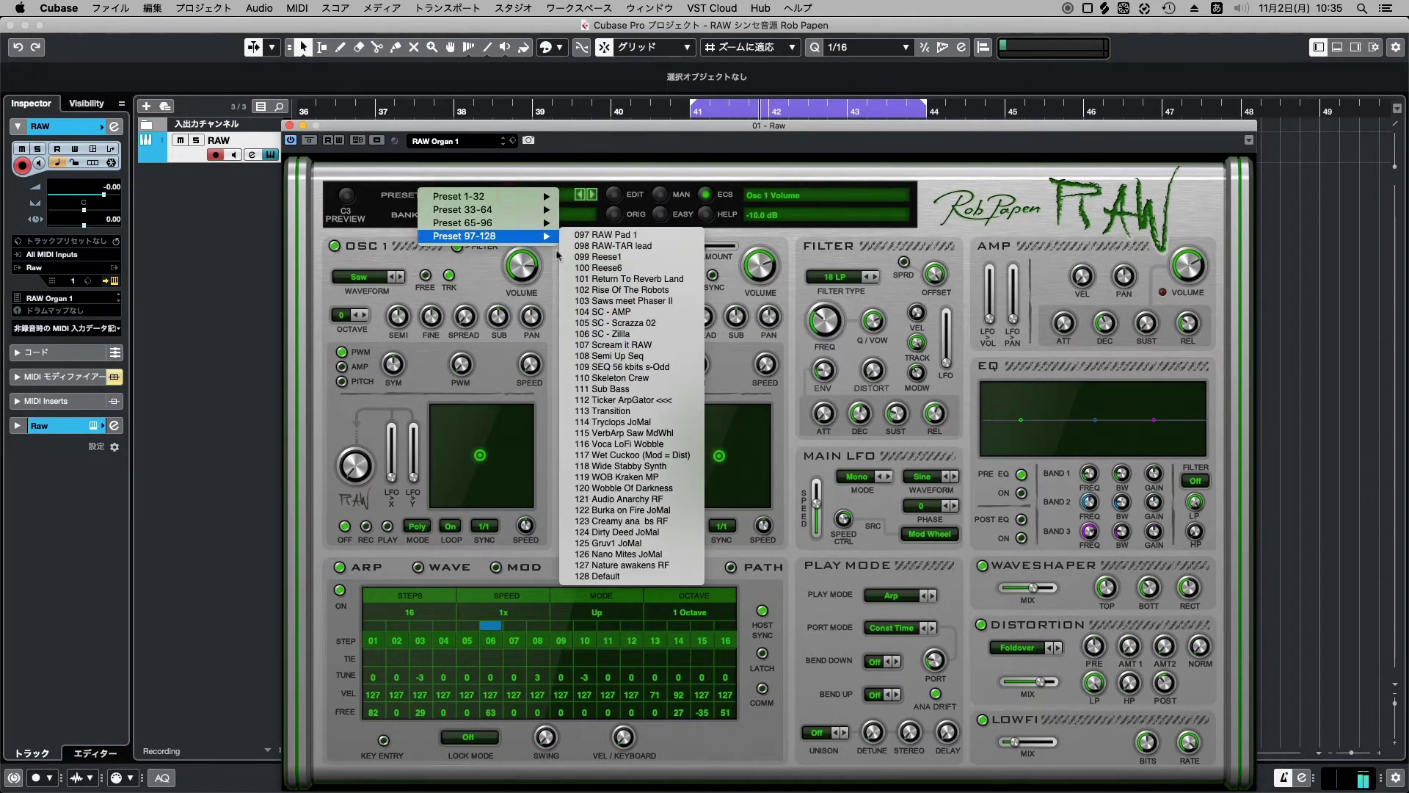
click(634, 411)
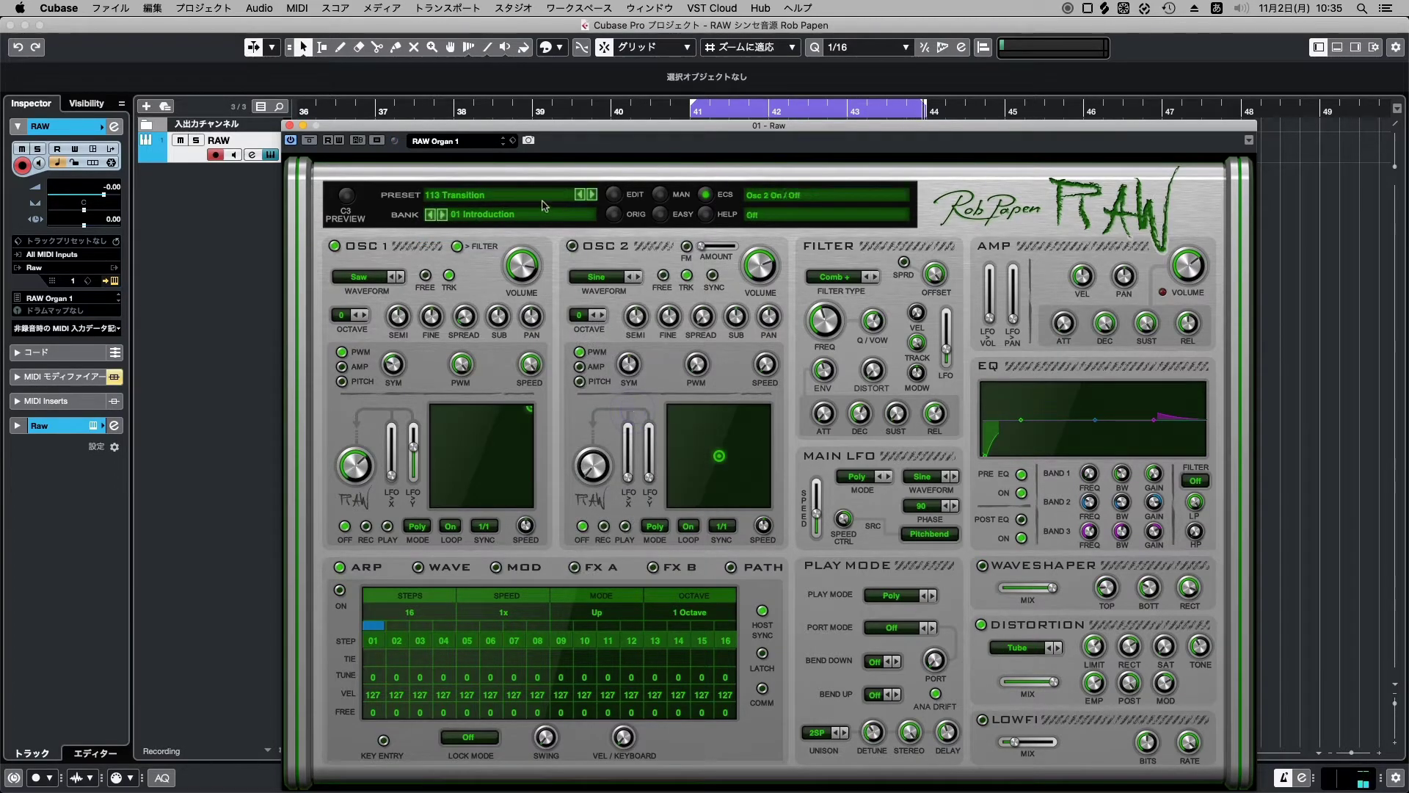
click(544, 206)
mouse_move(528, 236)
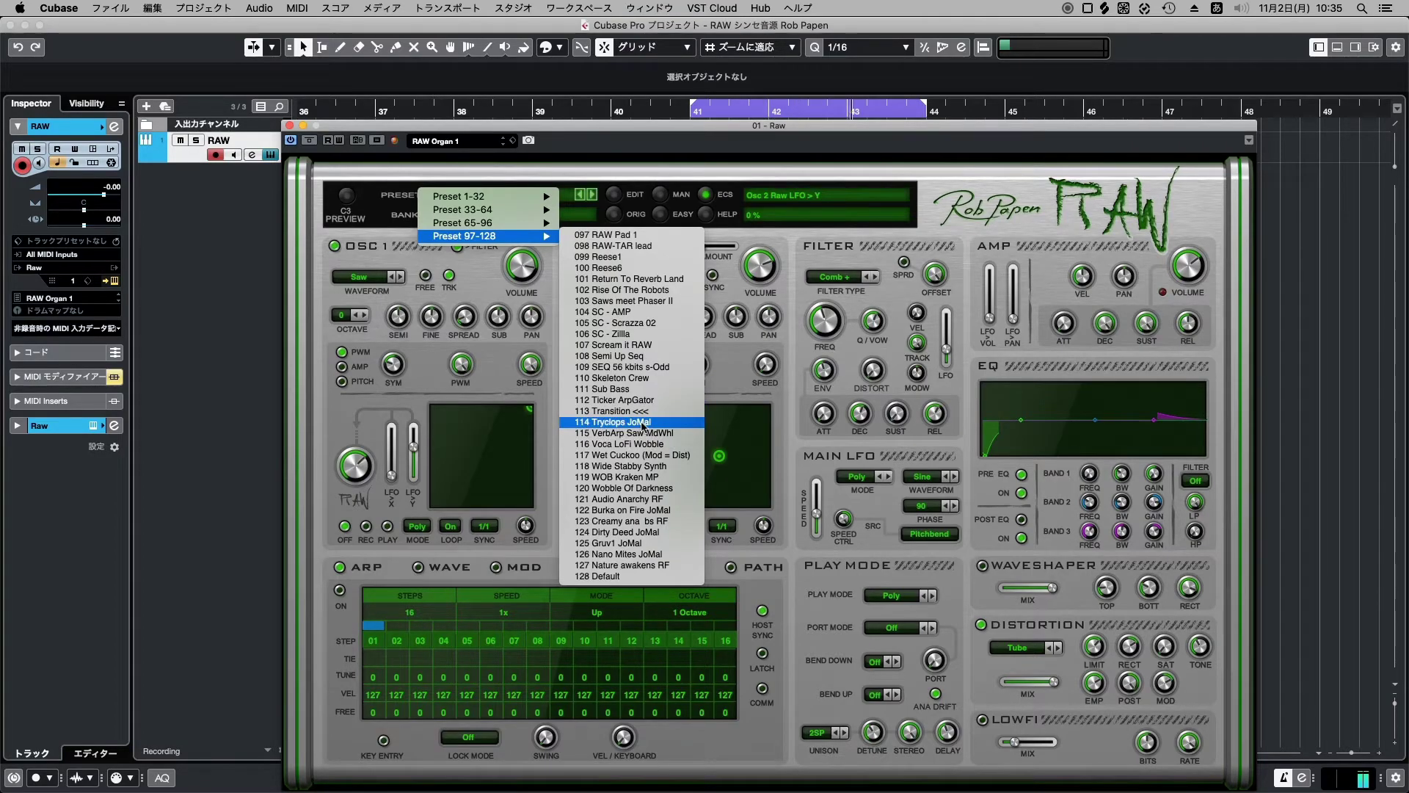
click(643, 424)
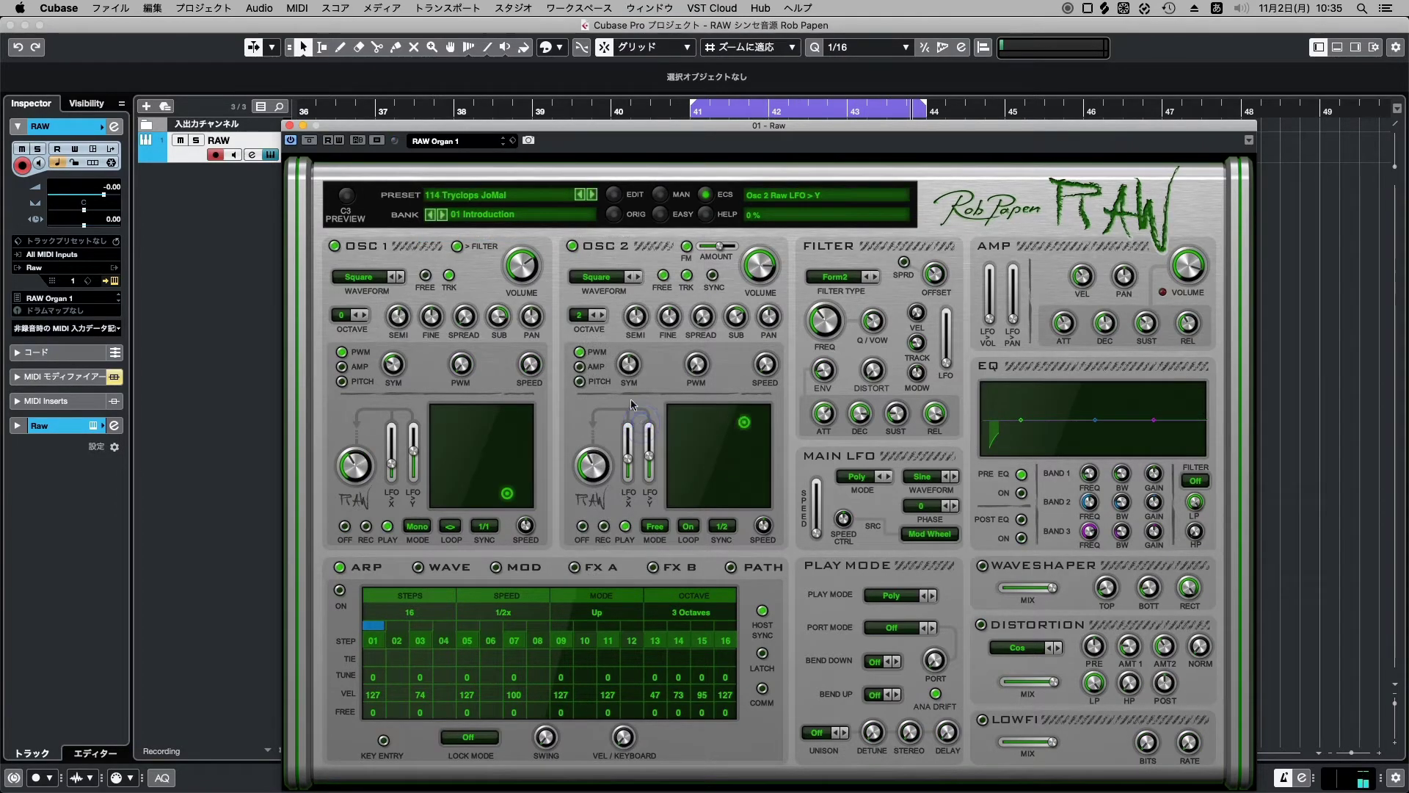
Audition the presets 115 VerbArp Saw MdWhl and 116 Voca LoFi Wobble in turn.
click(527, 196)
mouse_move(527, 198)
mouse_move(528, 236)
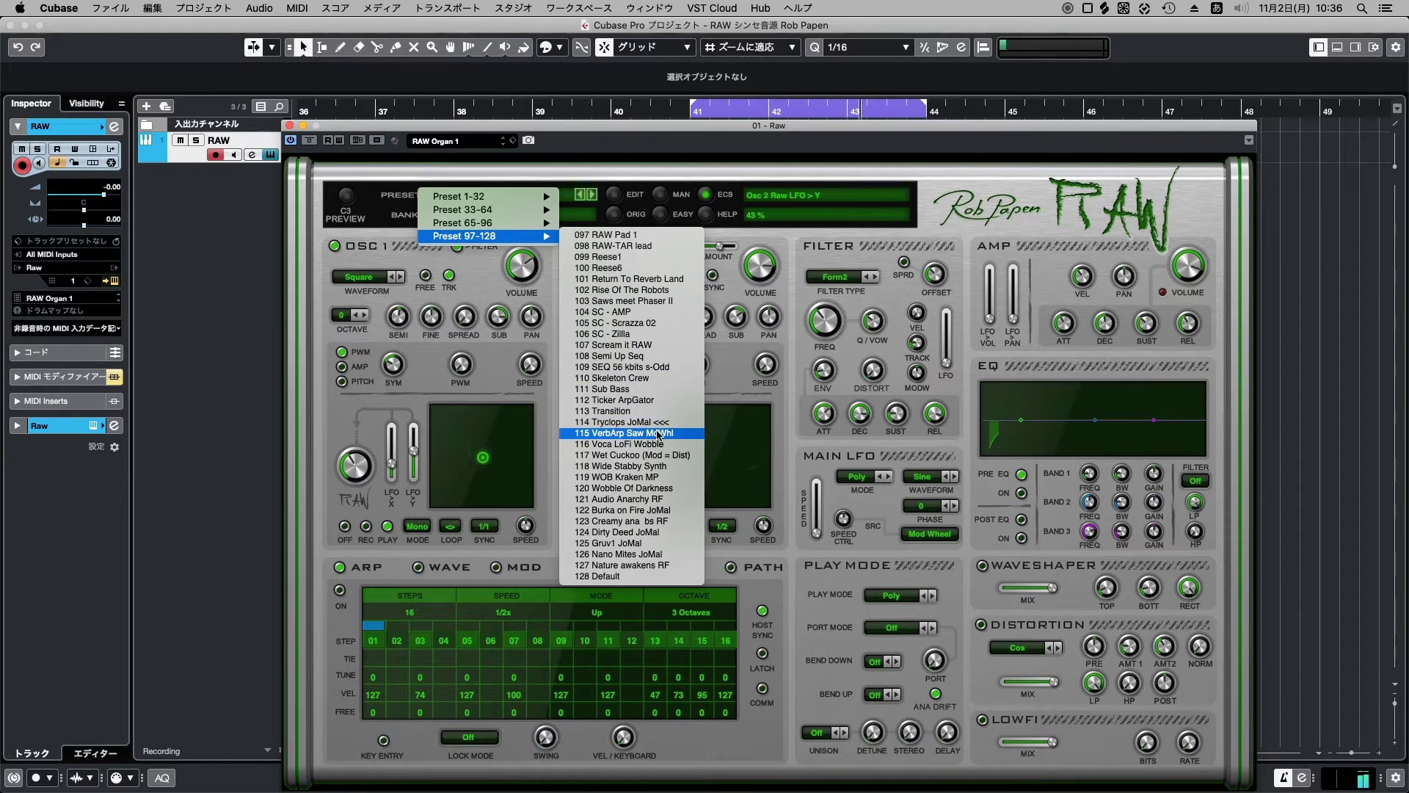
click(658, 433)
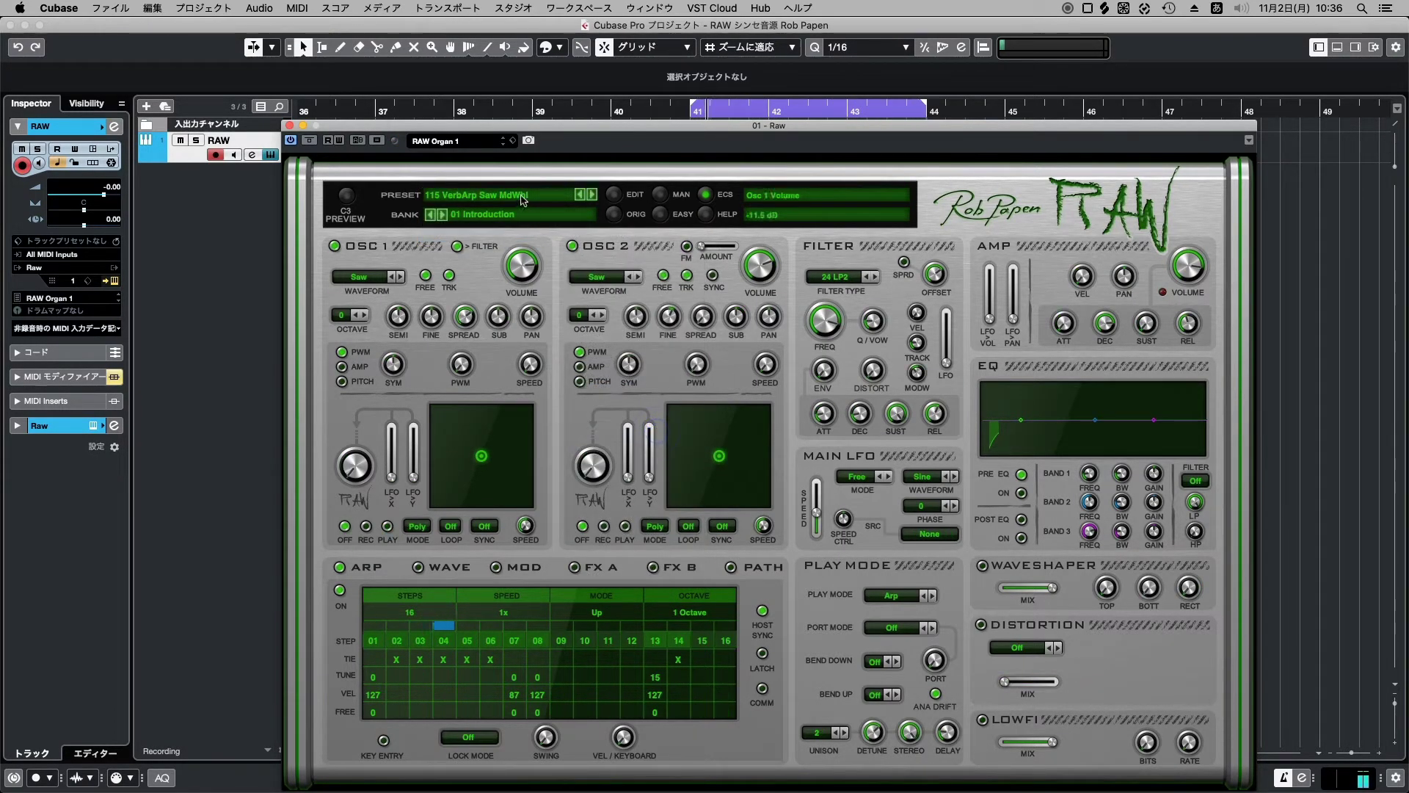
click(522, 197)
mouse_move(522, 198)
mouse_move(528, 235)
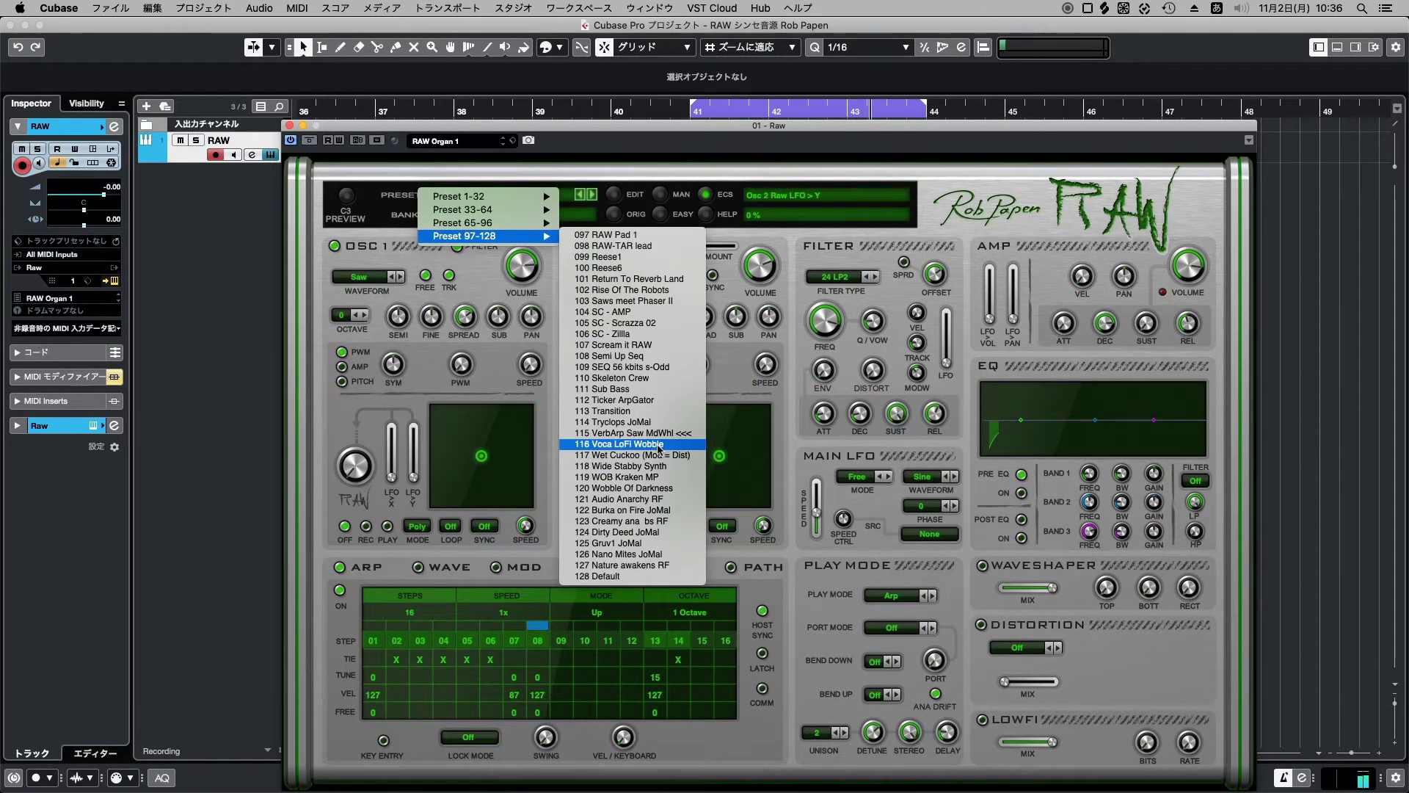
click(659, 445)
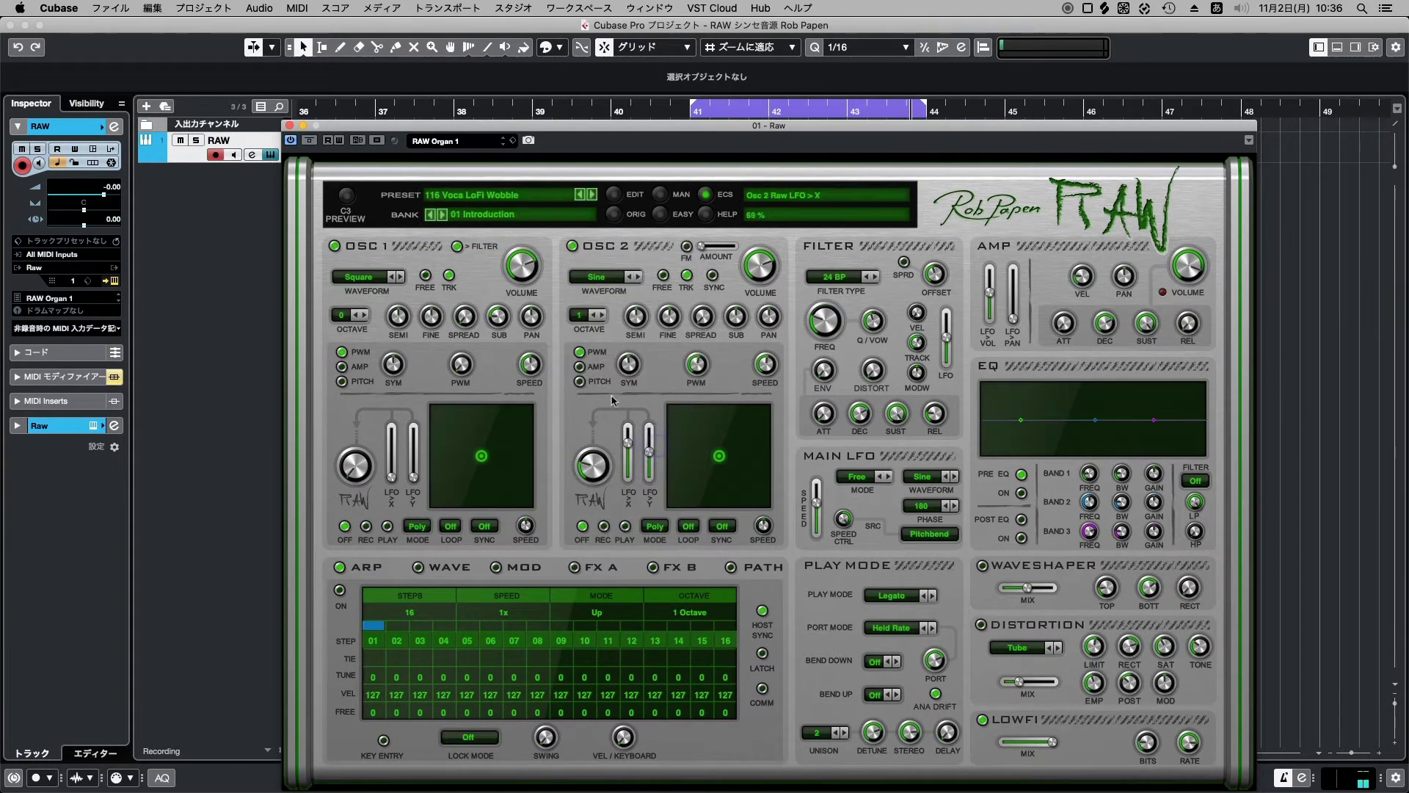
Audition the presets 117 Wet Cuckoo (Mod = Dist) and 118 Wide Stabby Synth one after the other.
click(509, 204)
mouse_move(528, 236)
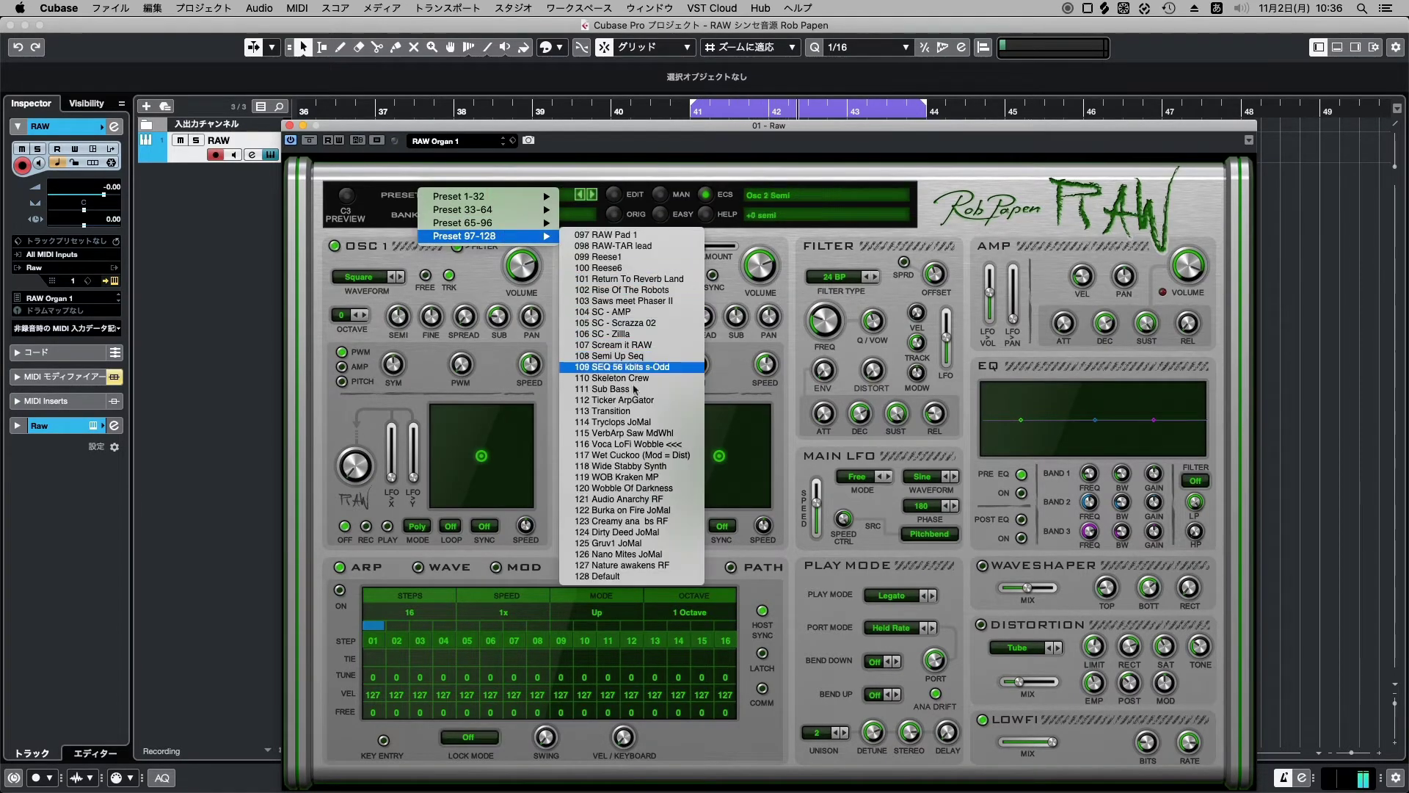
click(633, 455)
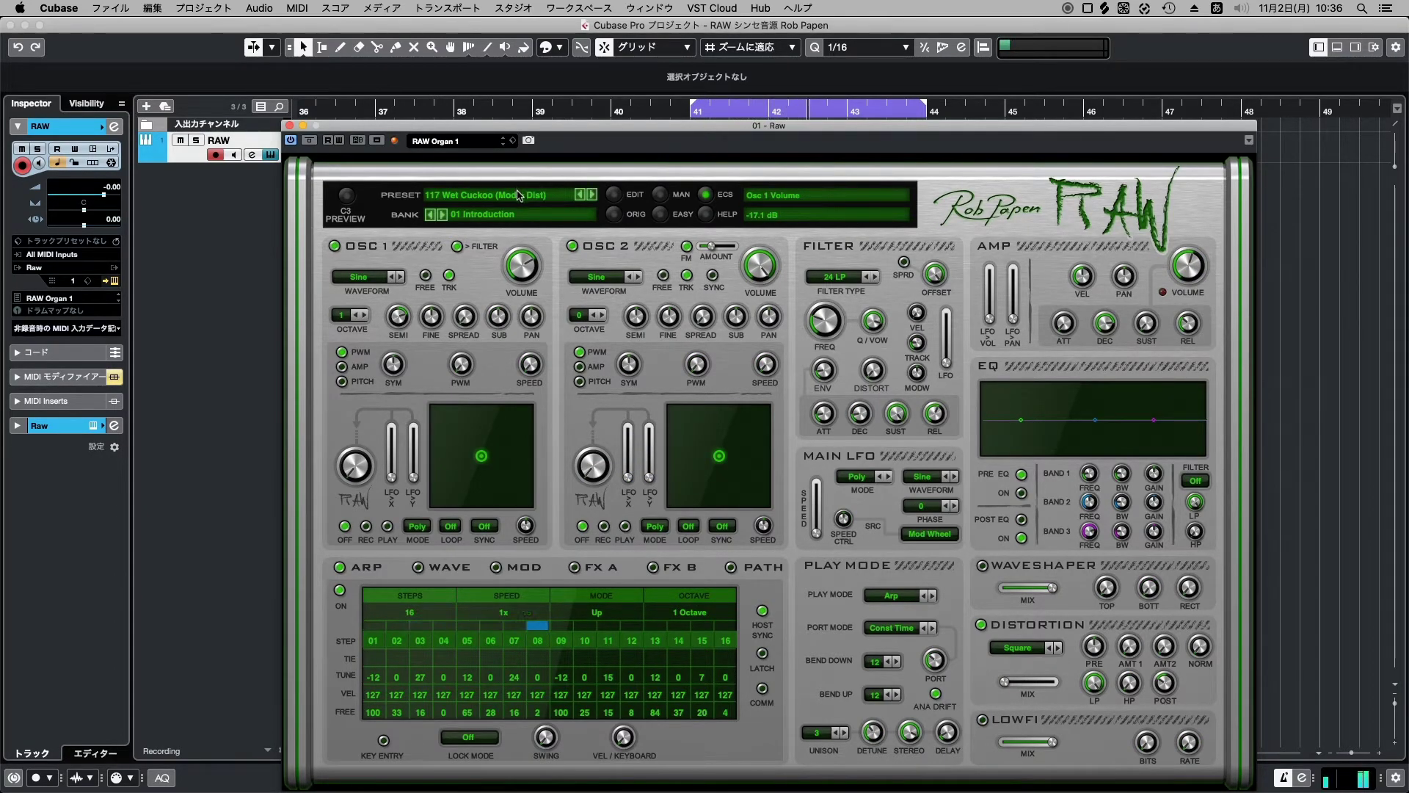
click(517, 193)
mouse_move(514, 235)
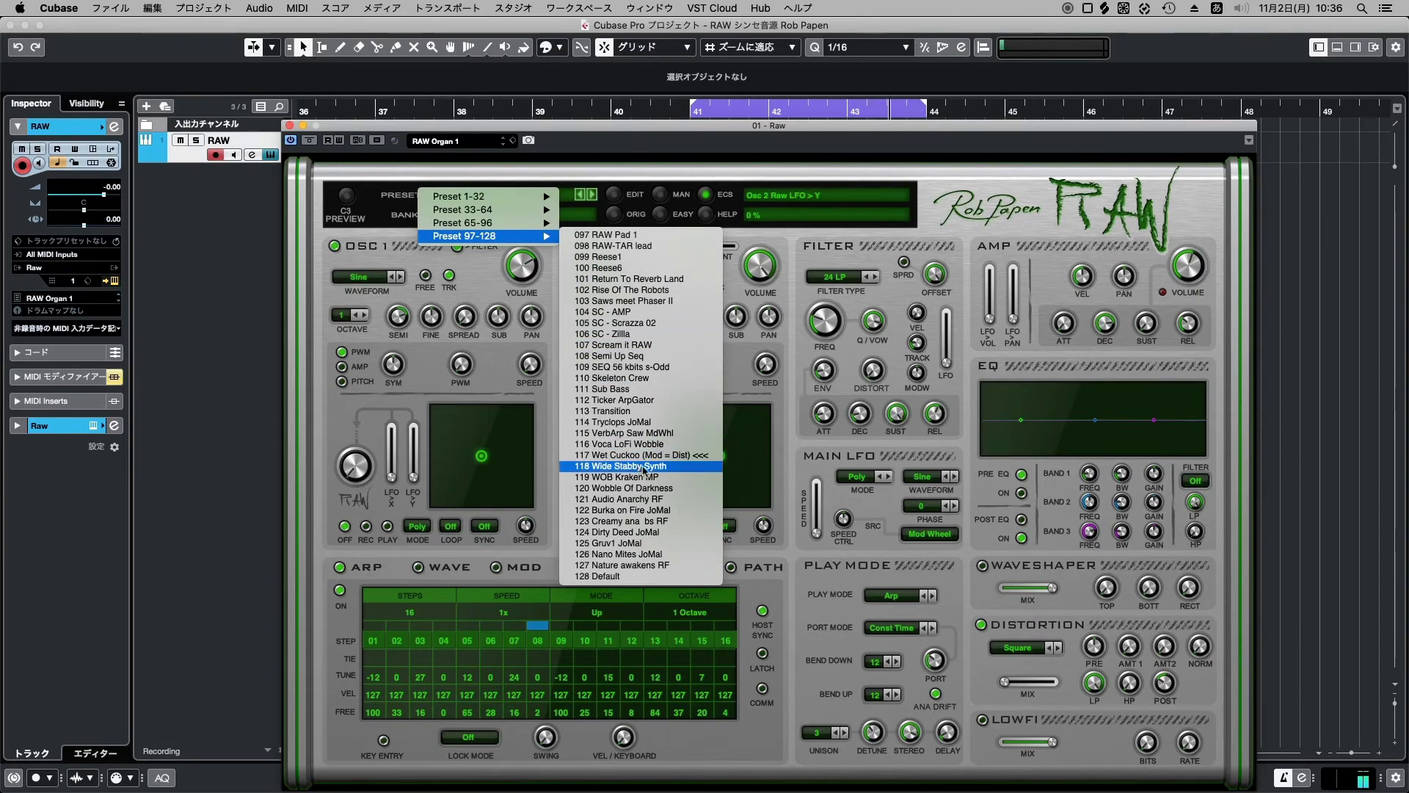
click(641, 466)
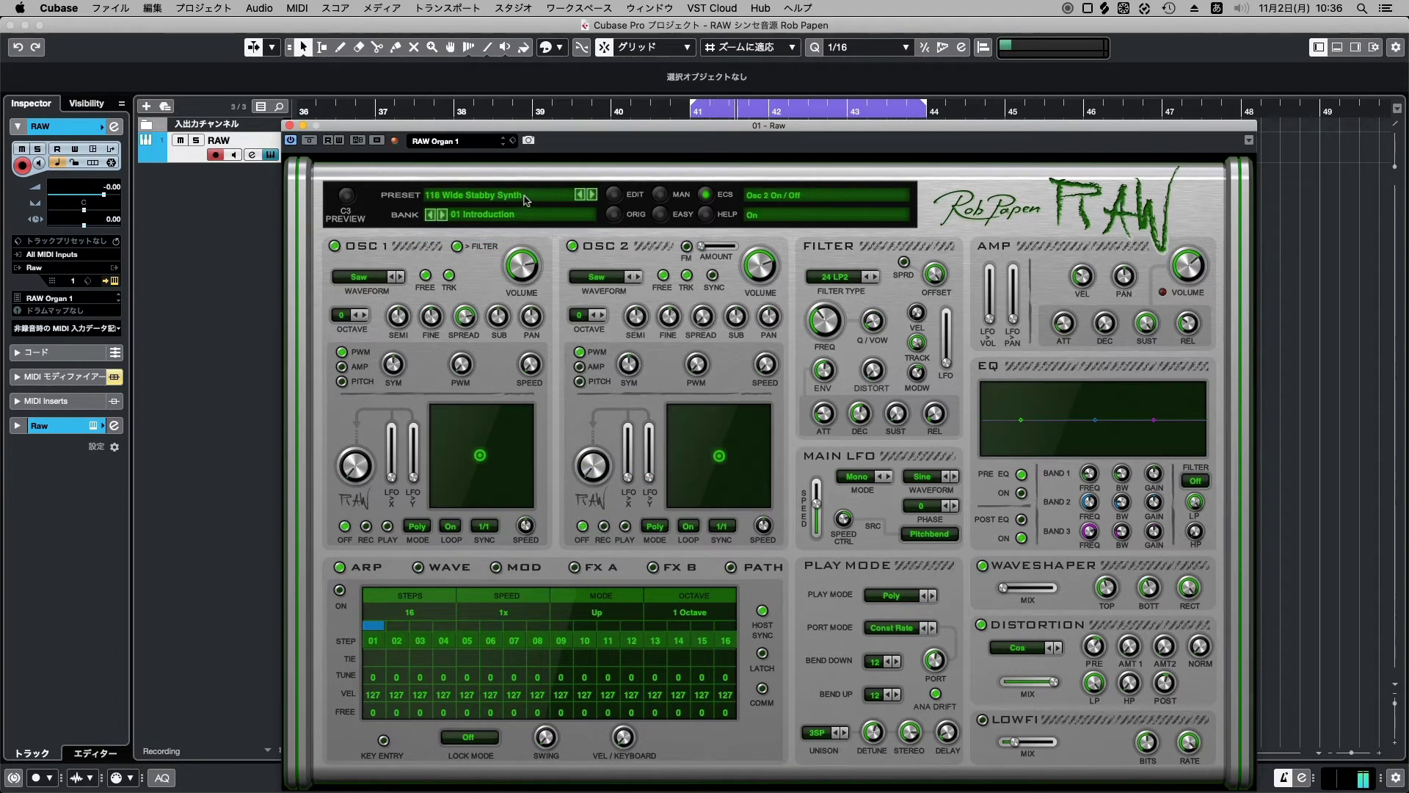
Audition the presets 119 WOB Kraken MP and 120 Wobble Of Darkness from the 97-128 group.
click(525, 197)
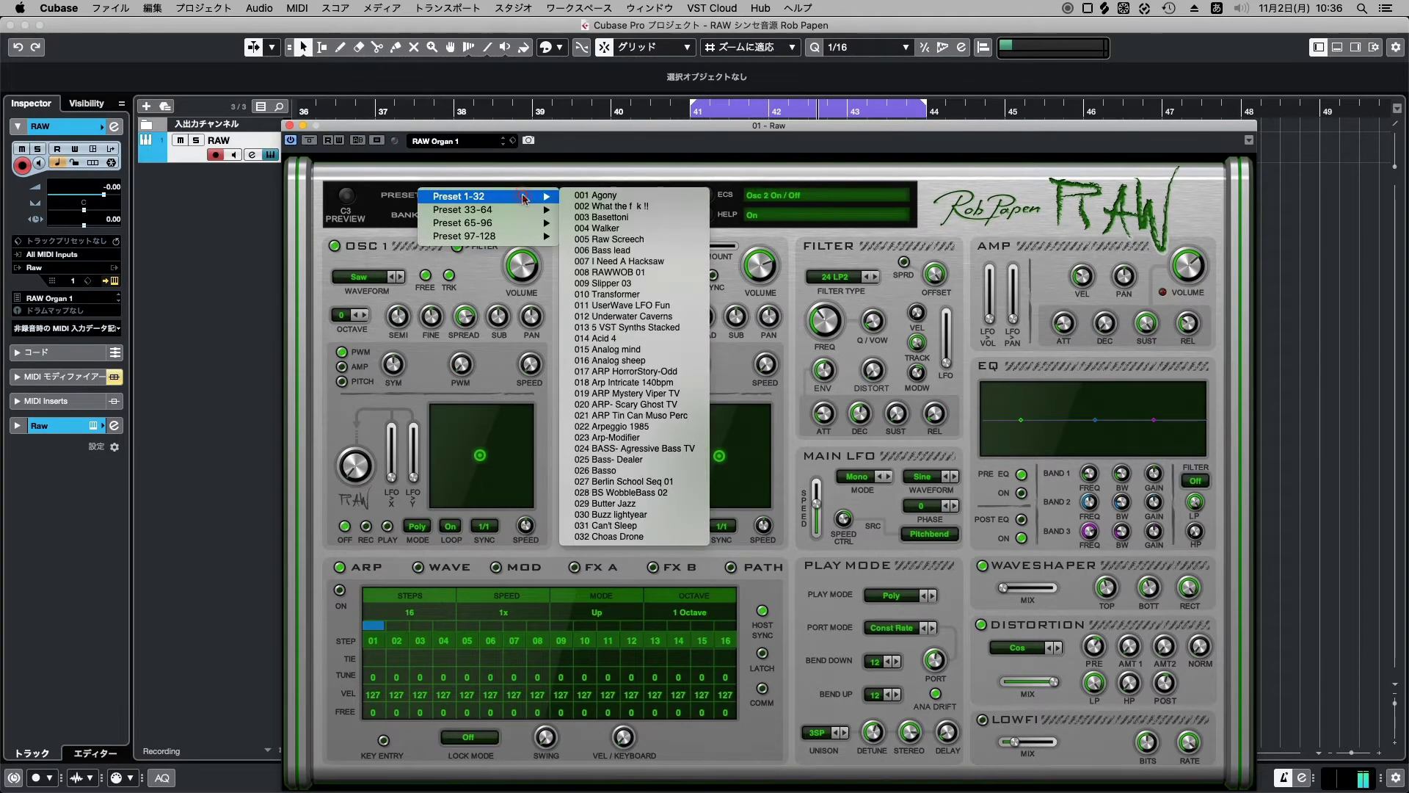
mouse_move(528, 236)
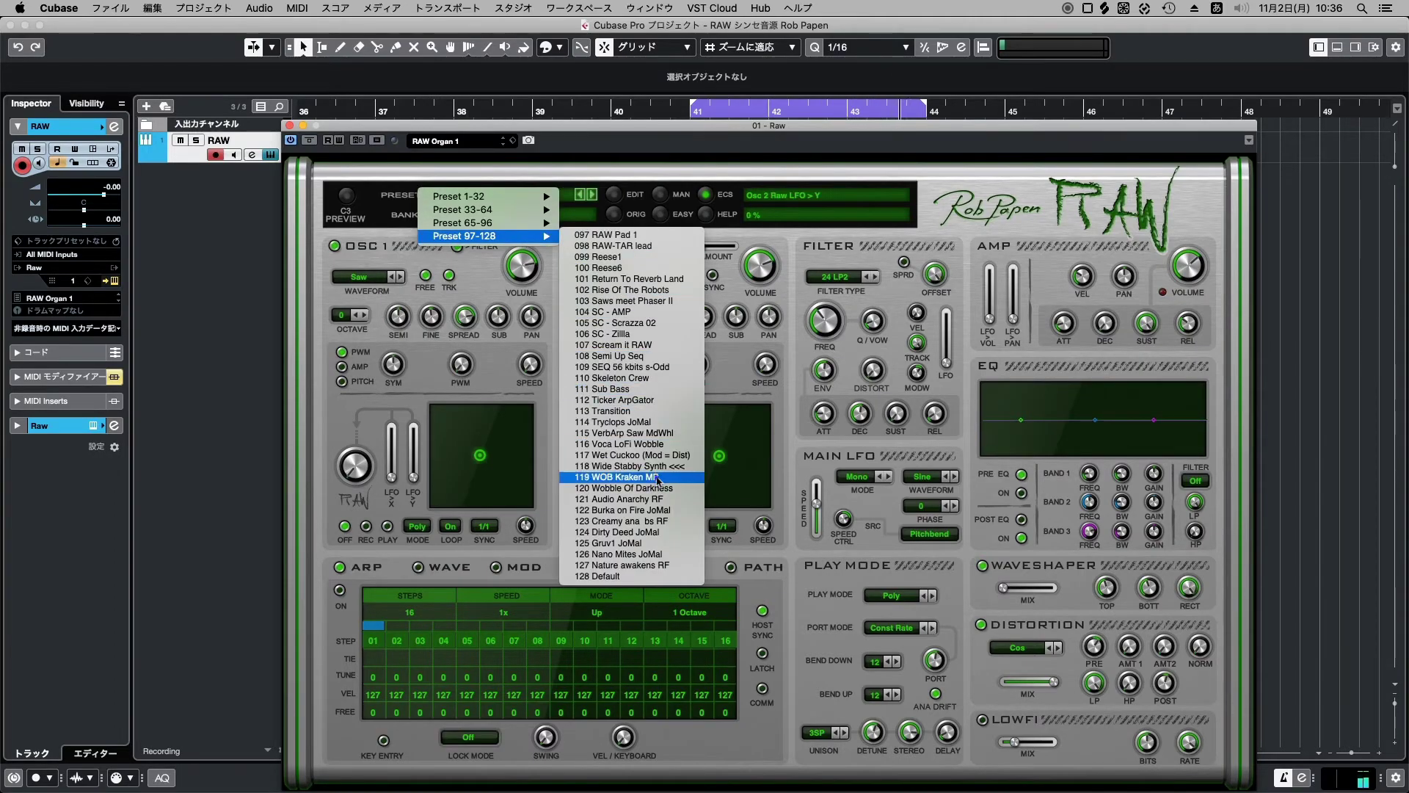
click(609, 480)
click(498, 198)
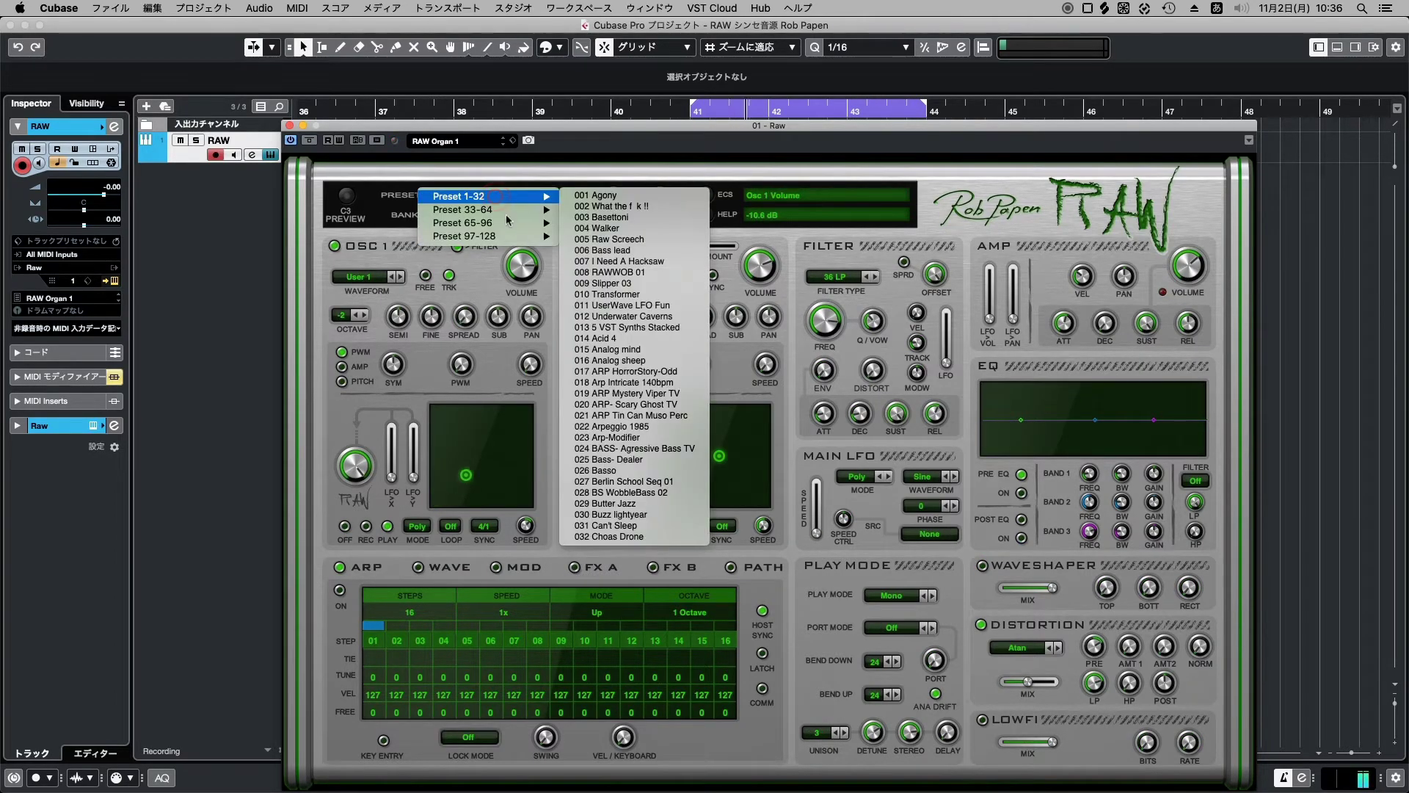
mouse_move(514, 235)
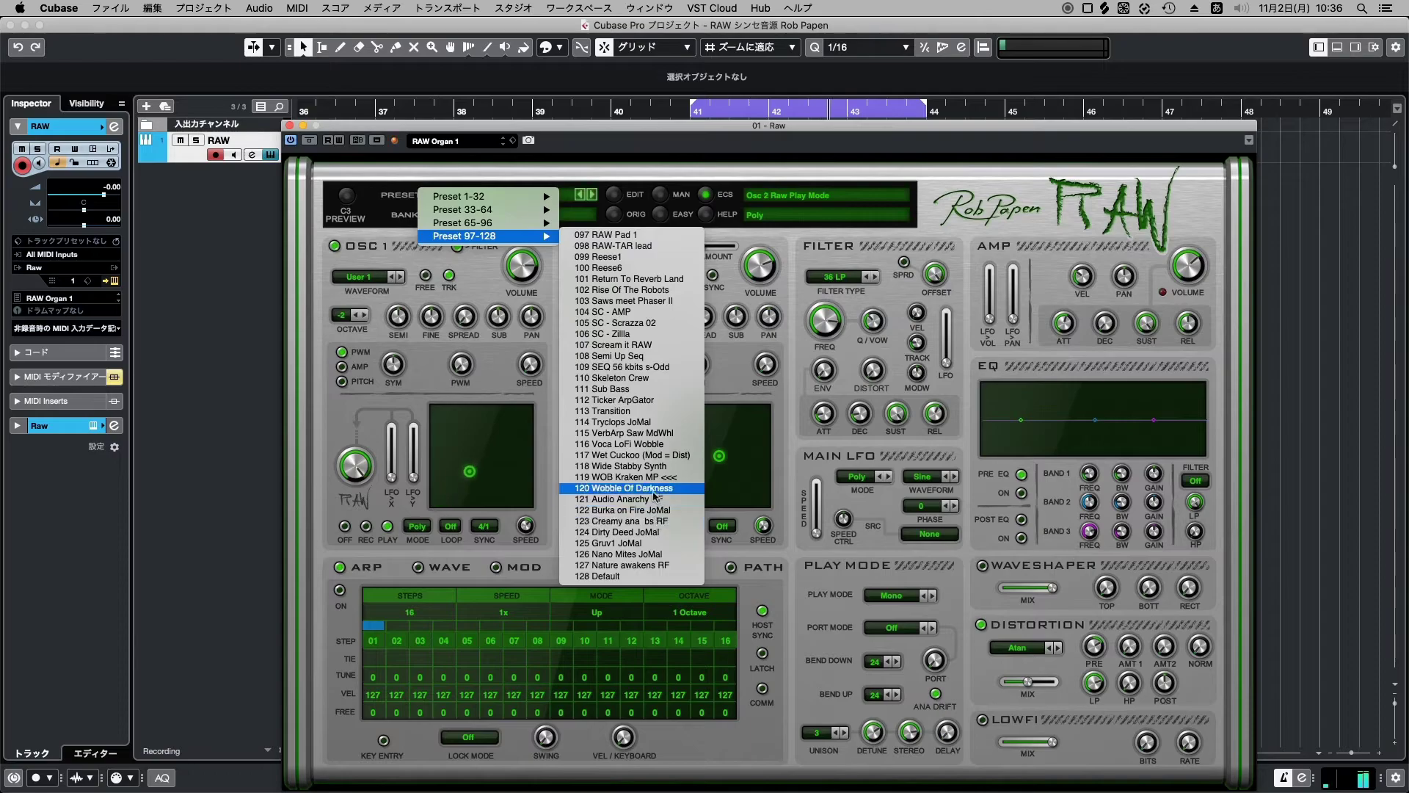
click(623, 488)
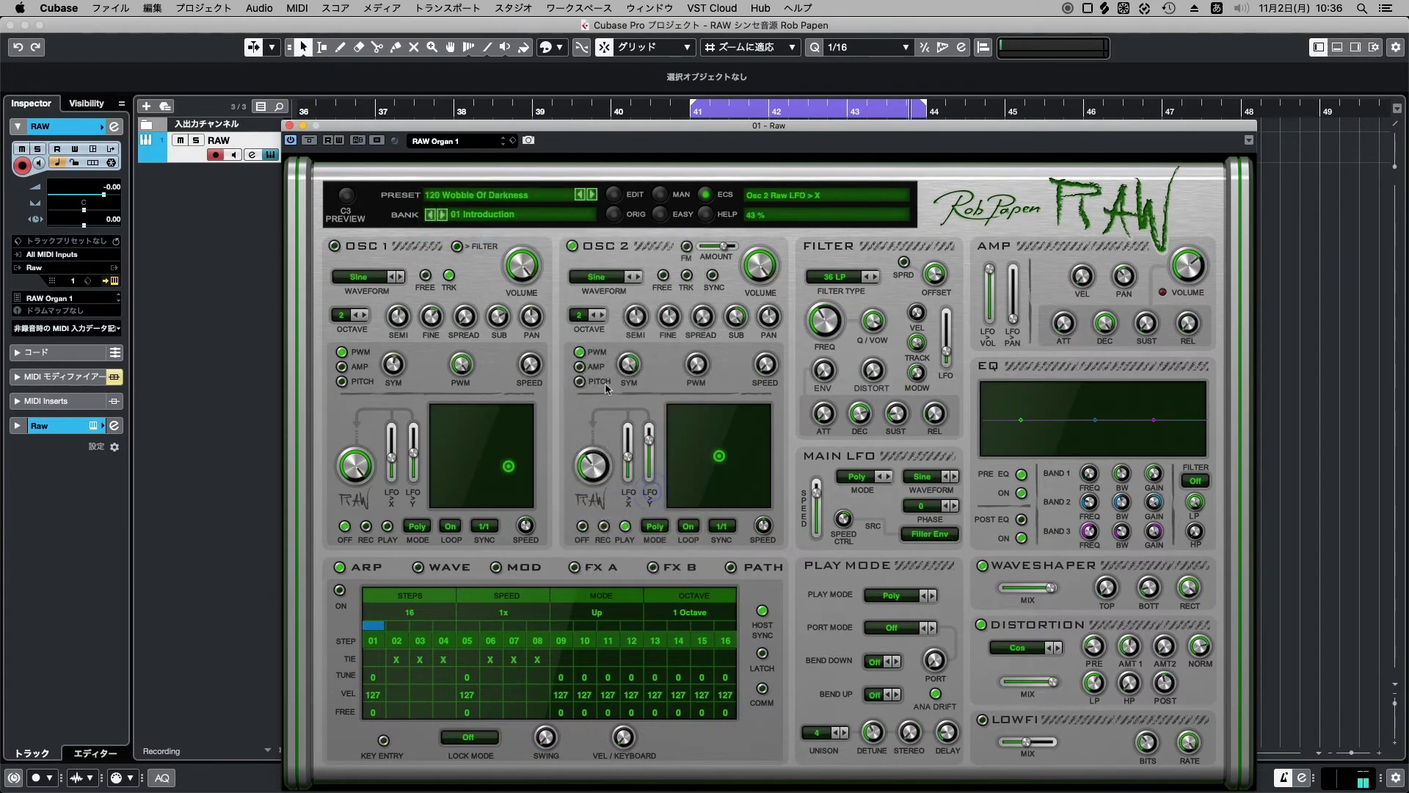
Audition the presets 121 Audio Anarchy RF and 122 Burka on Fire JoMal in turn.
click(499, 195)
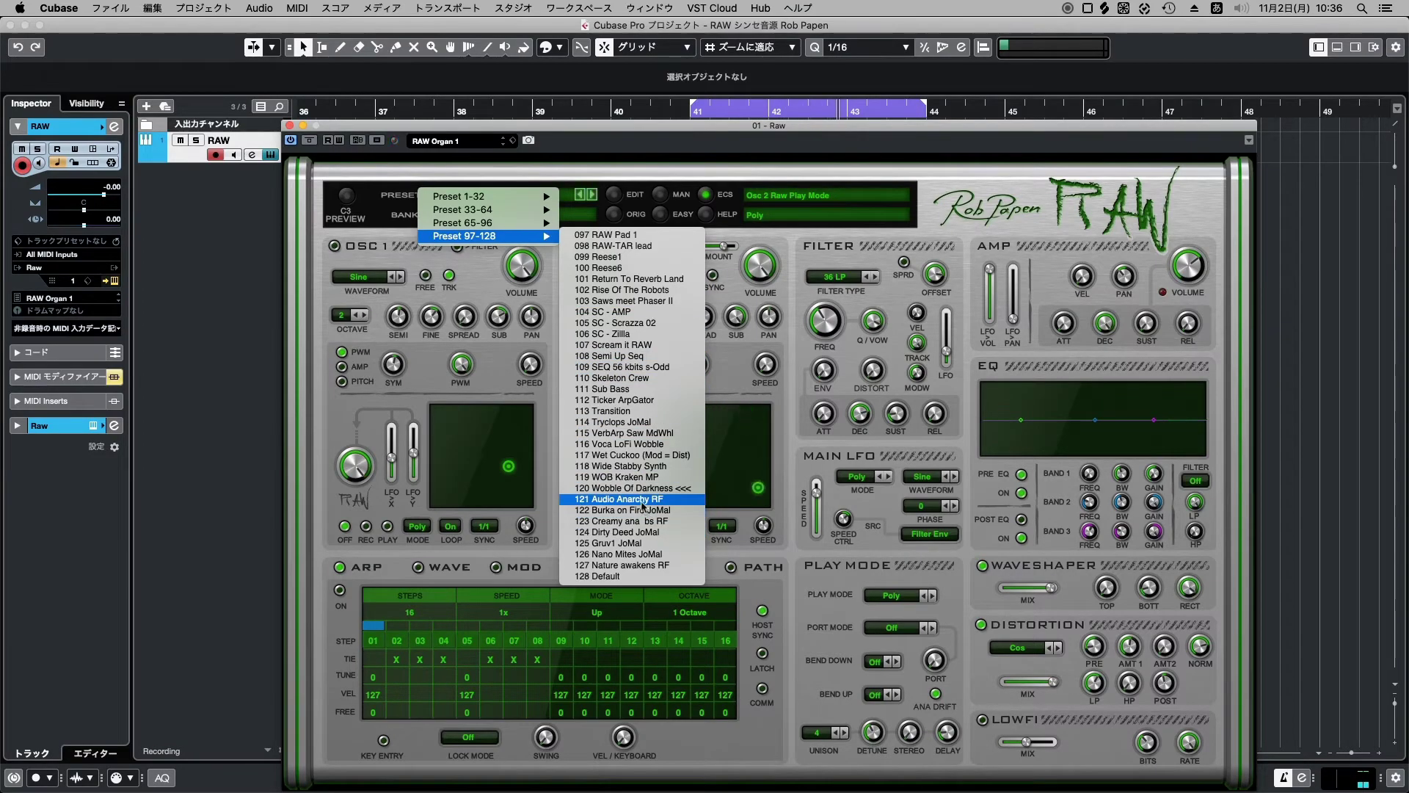
click(643, 500)
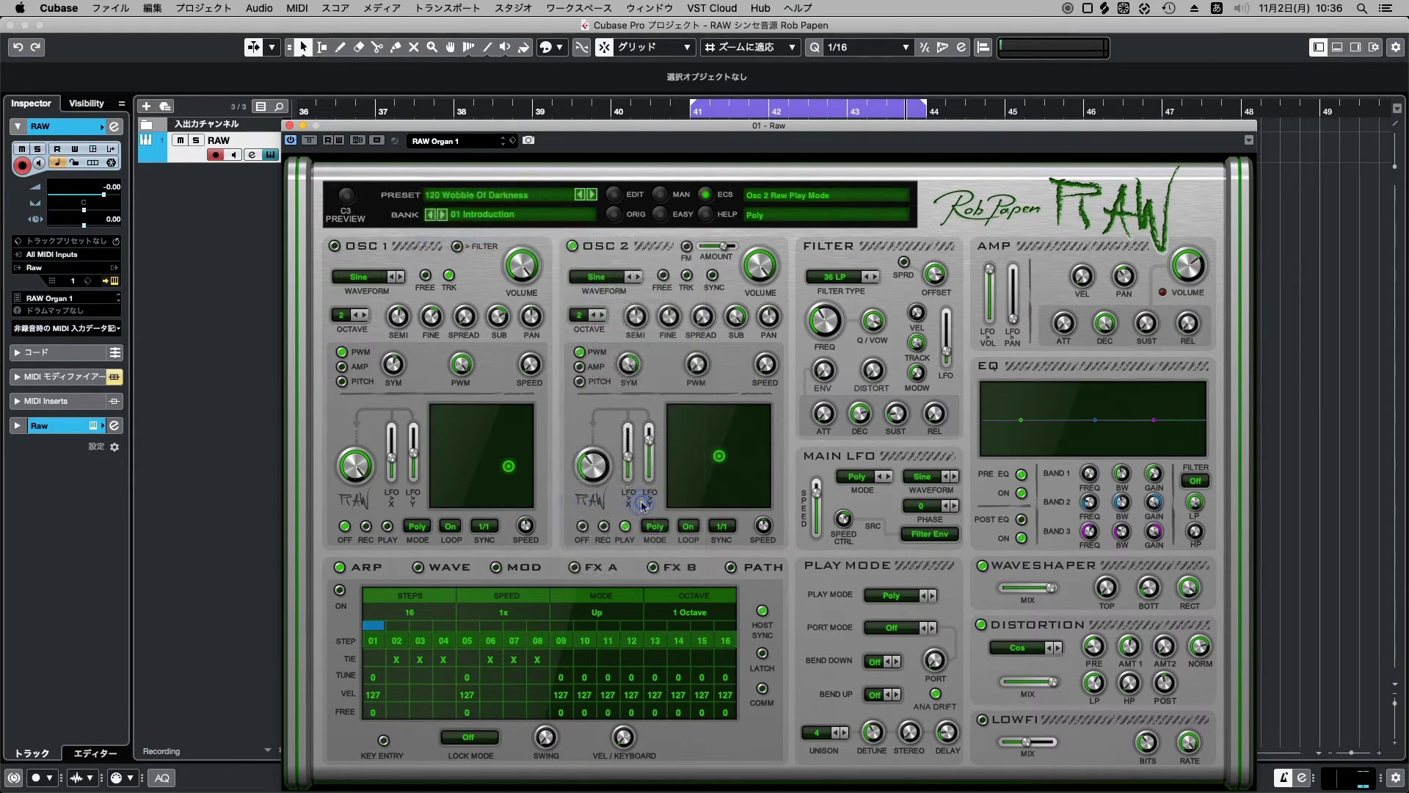
click(524, 200)
mouse_move(513, 235)
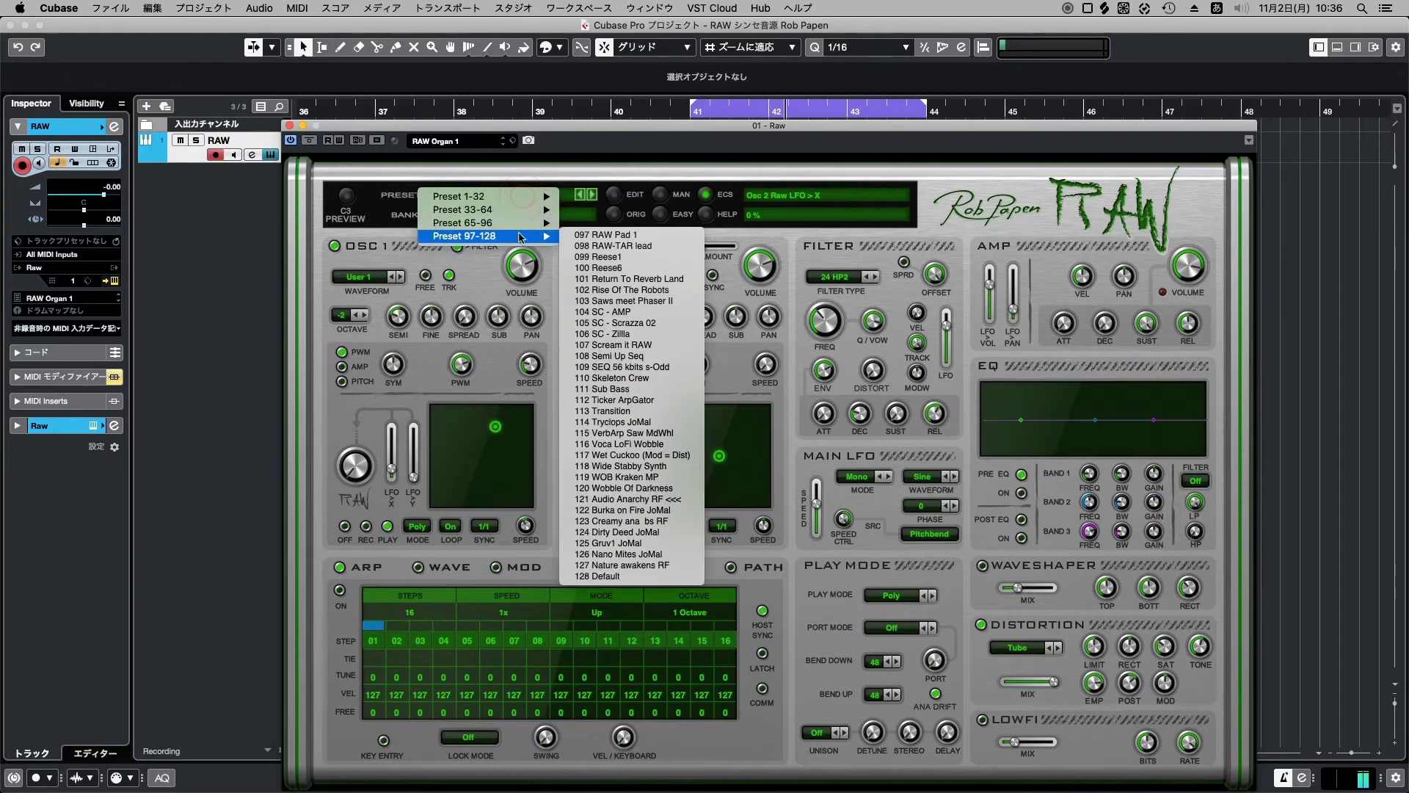
click(659, 510)
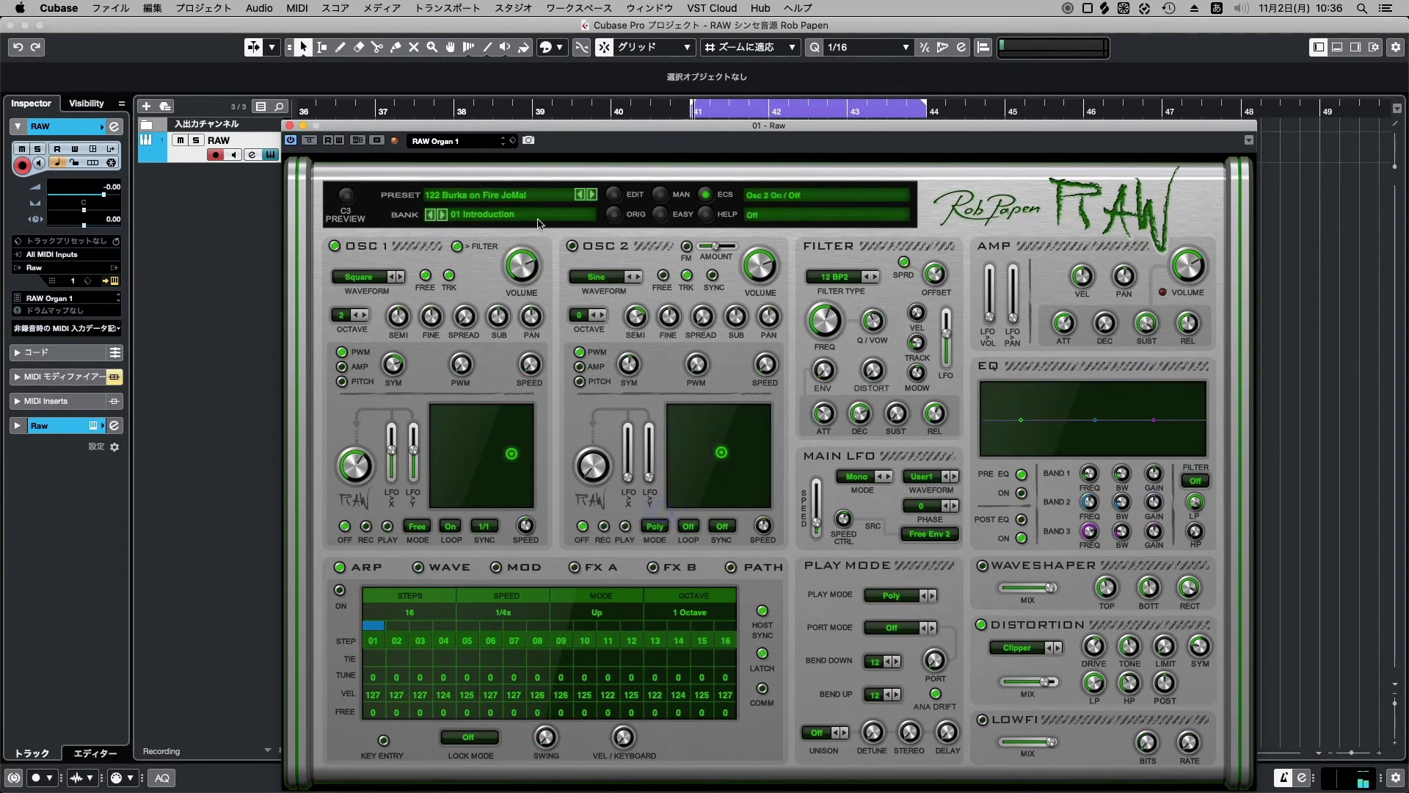
Load the preset 123 Creamy ana bs RF from the 97-128 group to audition it.
click(524, 196)
mouse_move(513, 236)
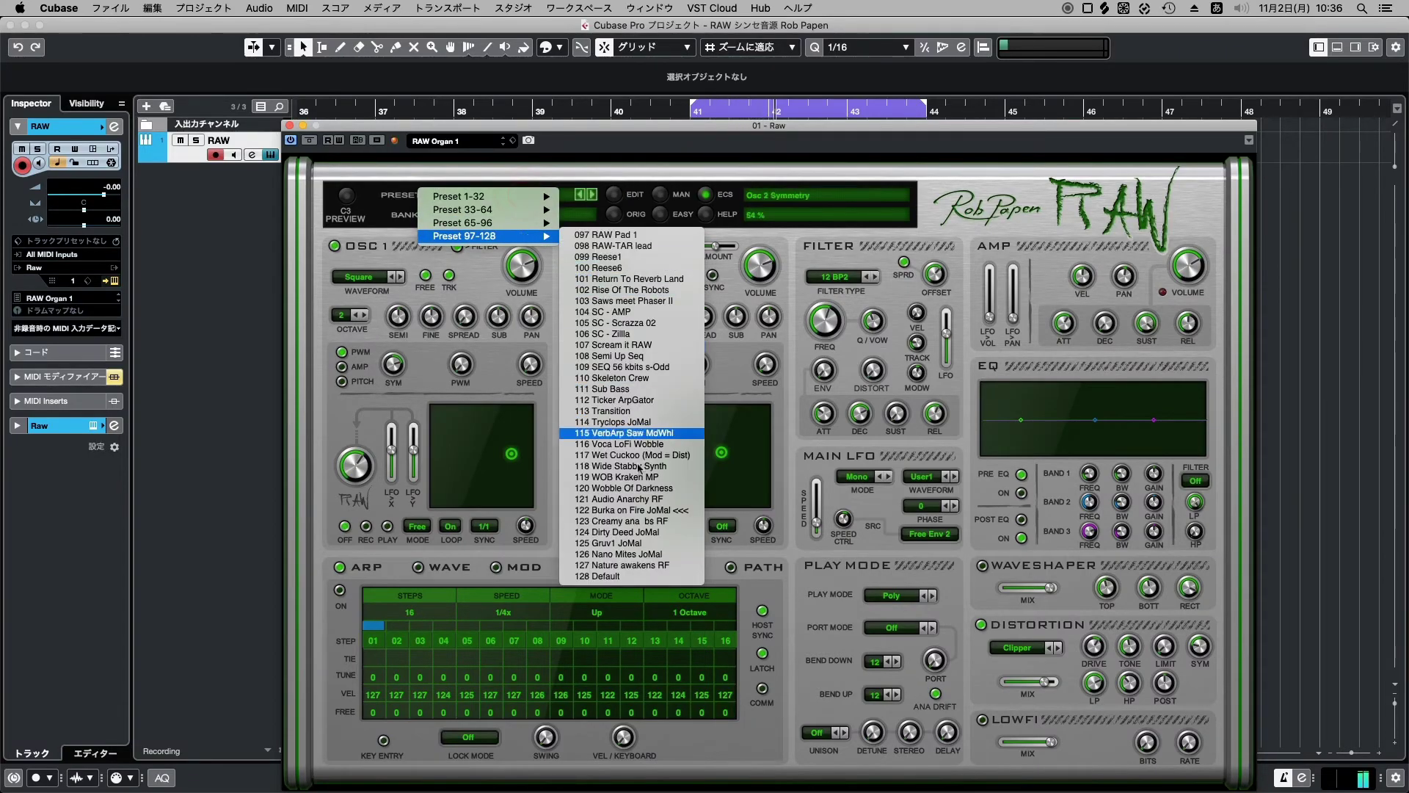
click(636, 523)
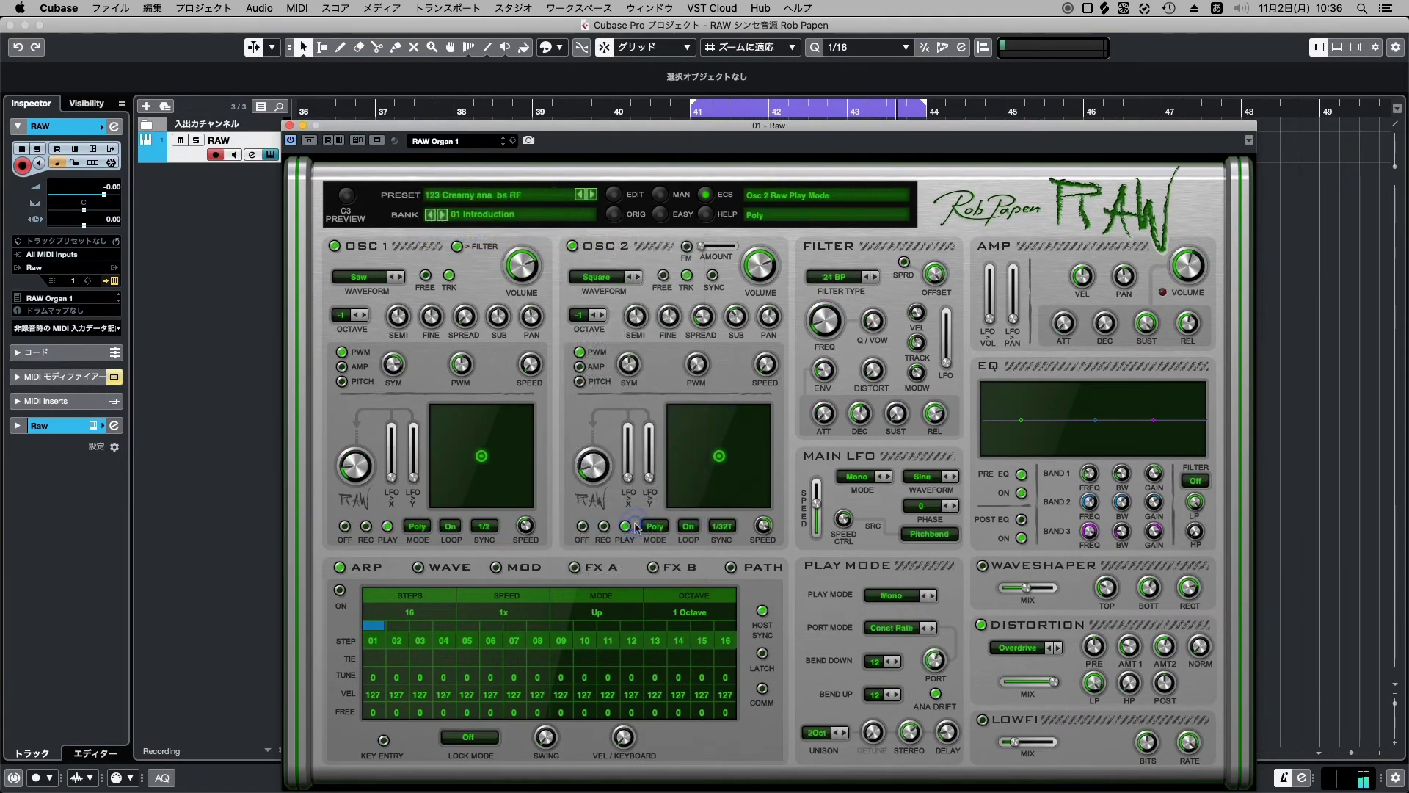
Audition the presets 124 Dirty Deed JoMal and 125 Gruv1 JoMal from the 97-128 group in turn.
click(526, 199)
mouse_move(525, 199)
mouse_move(521, 236)
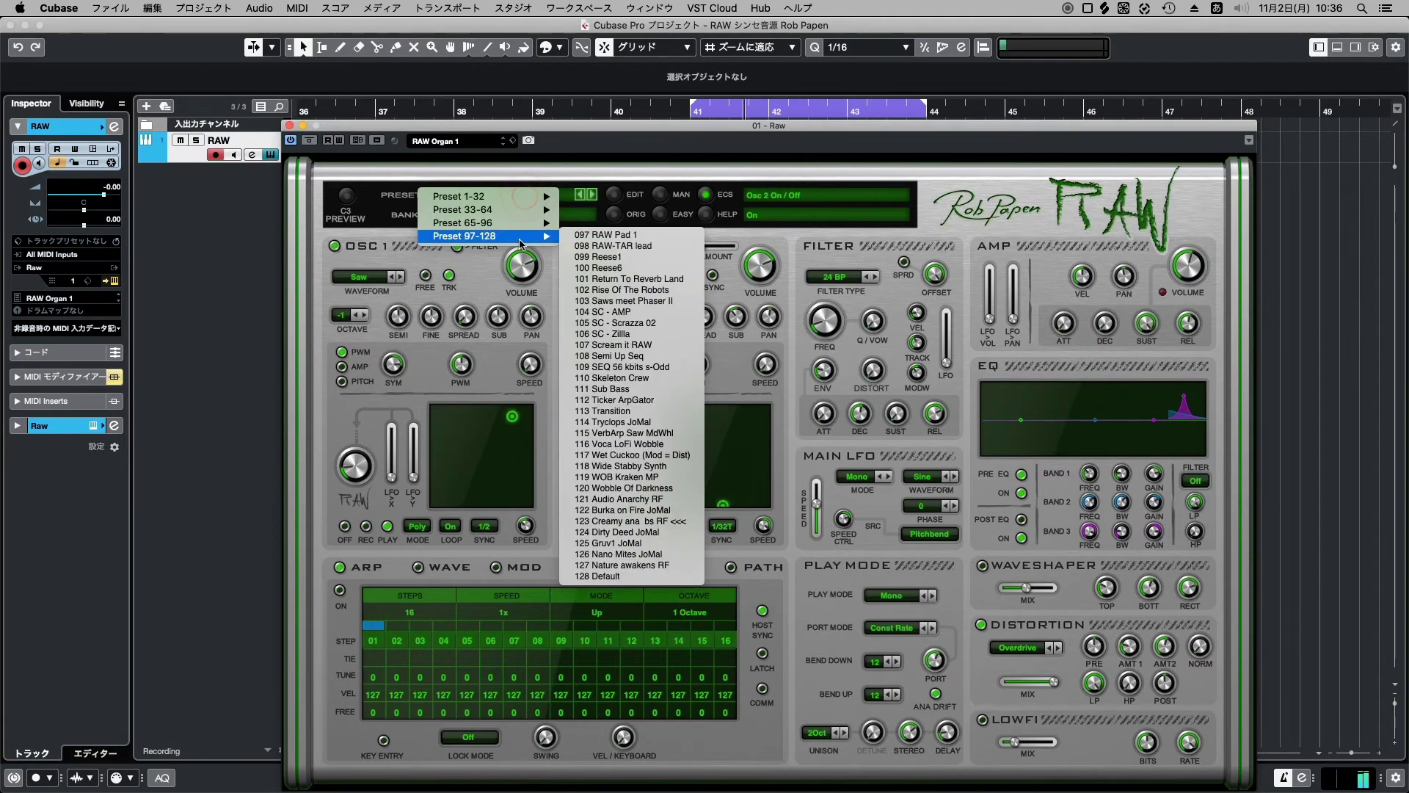
click(645, 535)
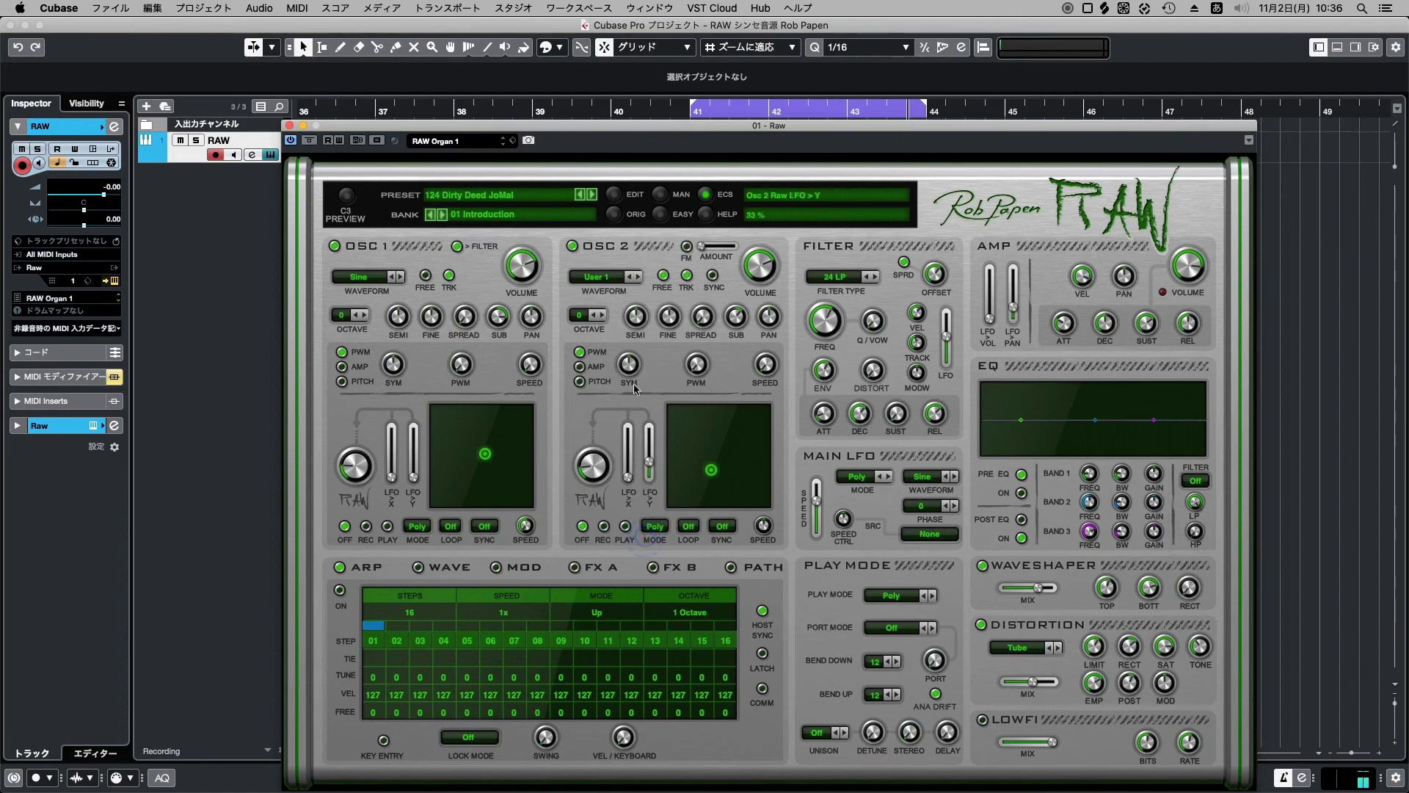
click(517, 195)
mouse_move(521, 236)
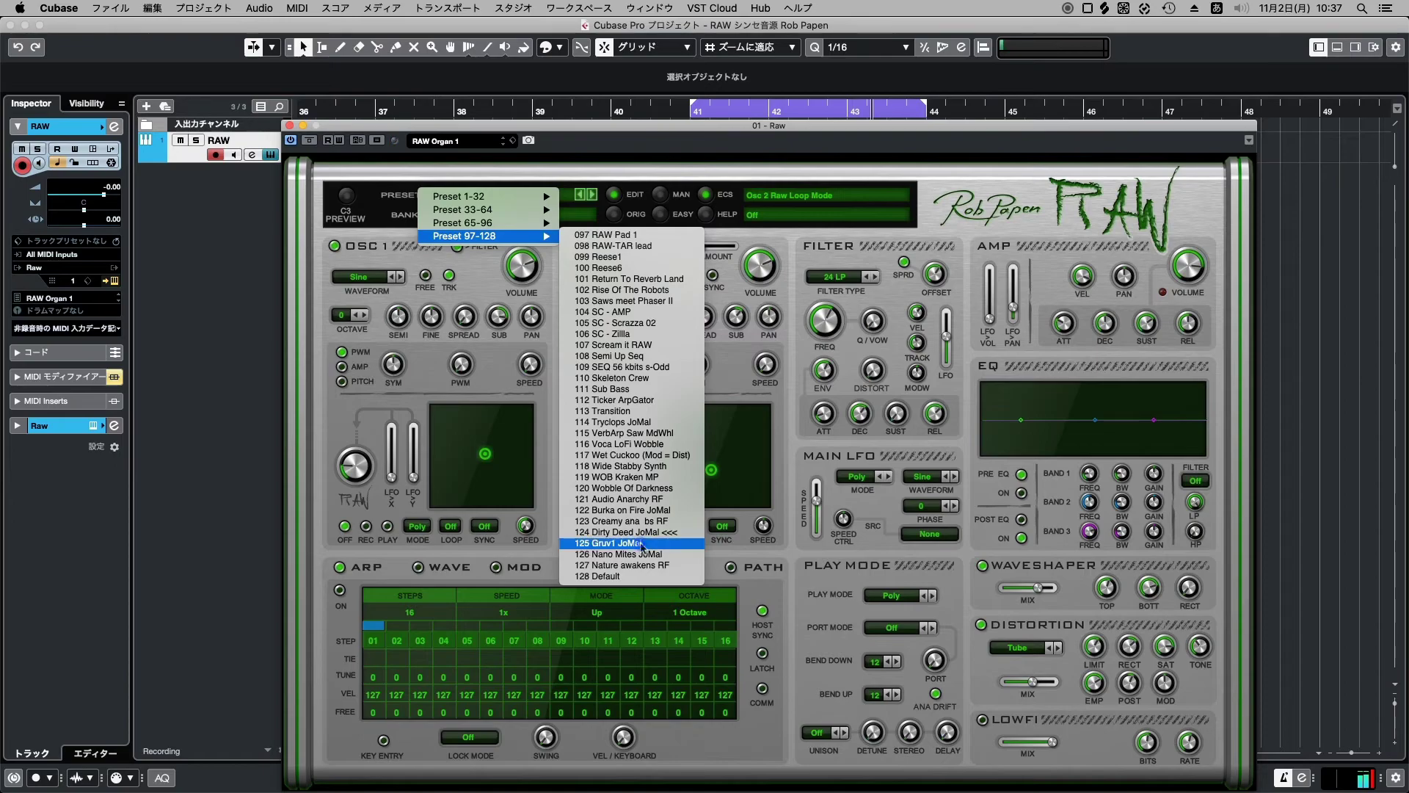
click(642, 543)
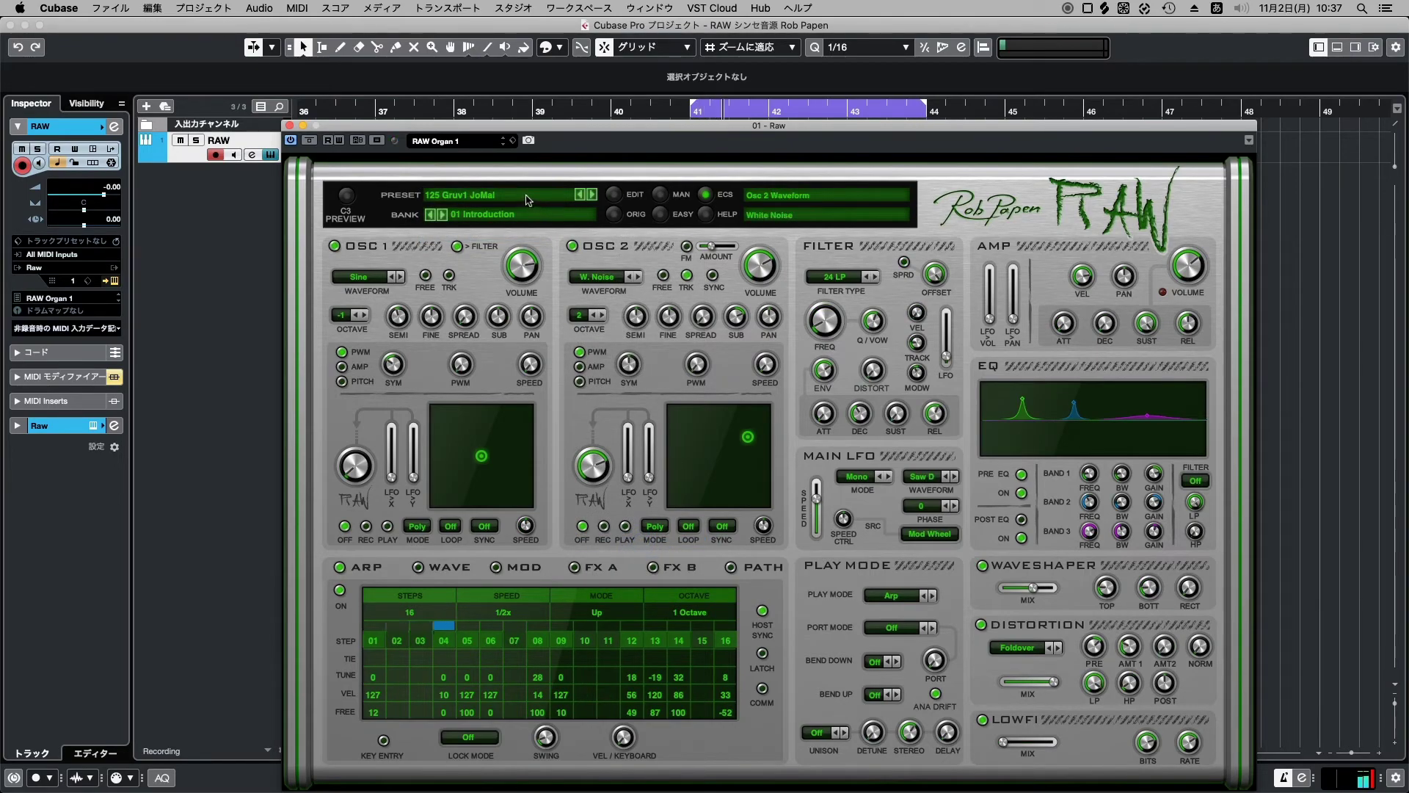
Audition the presets 126 Nano Mites JoMal and 127 Nature awakens RF one after the other.
click(529, 201)
mouse_move(514, 236)
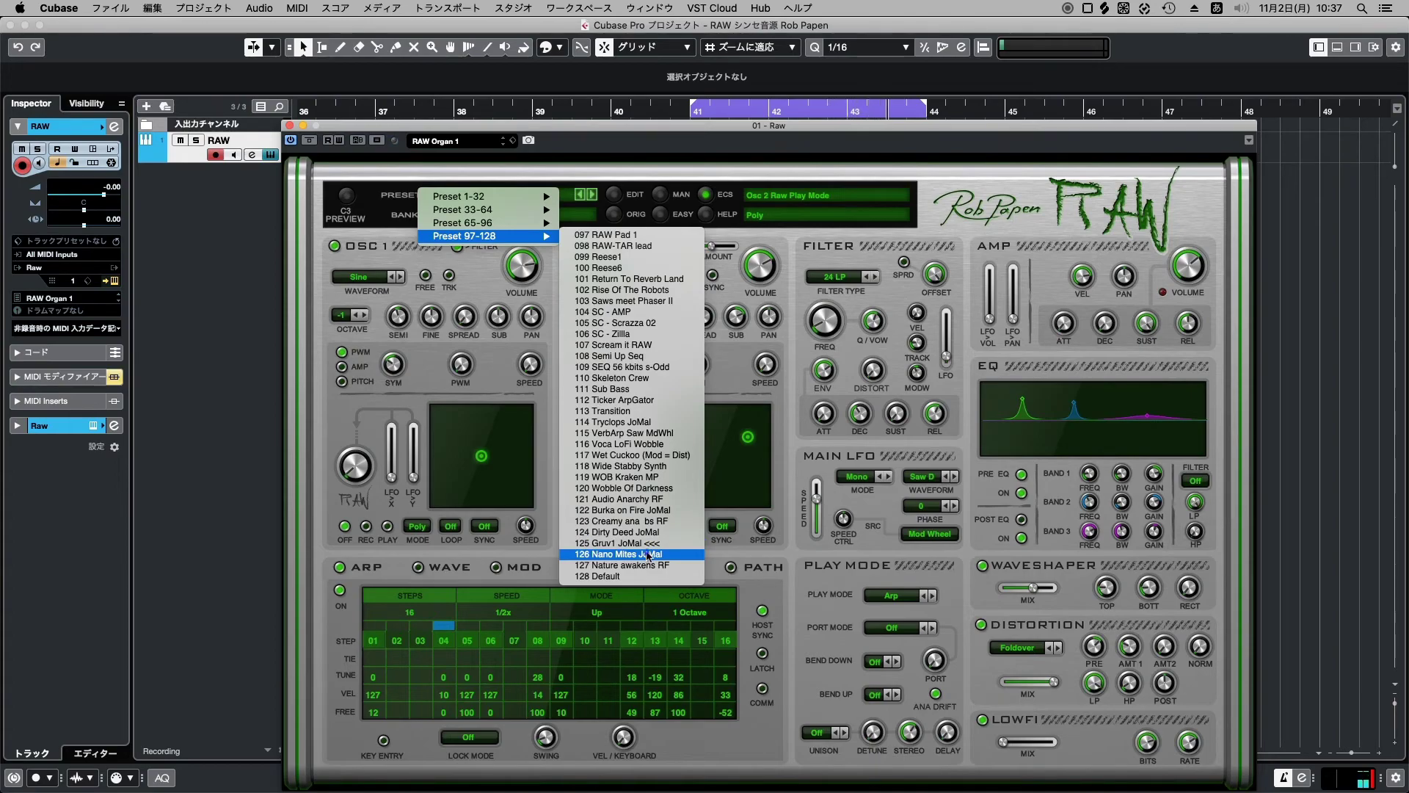
click(648, 556)
click(516, 198)
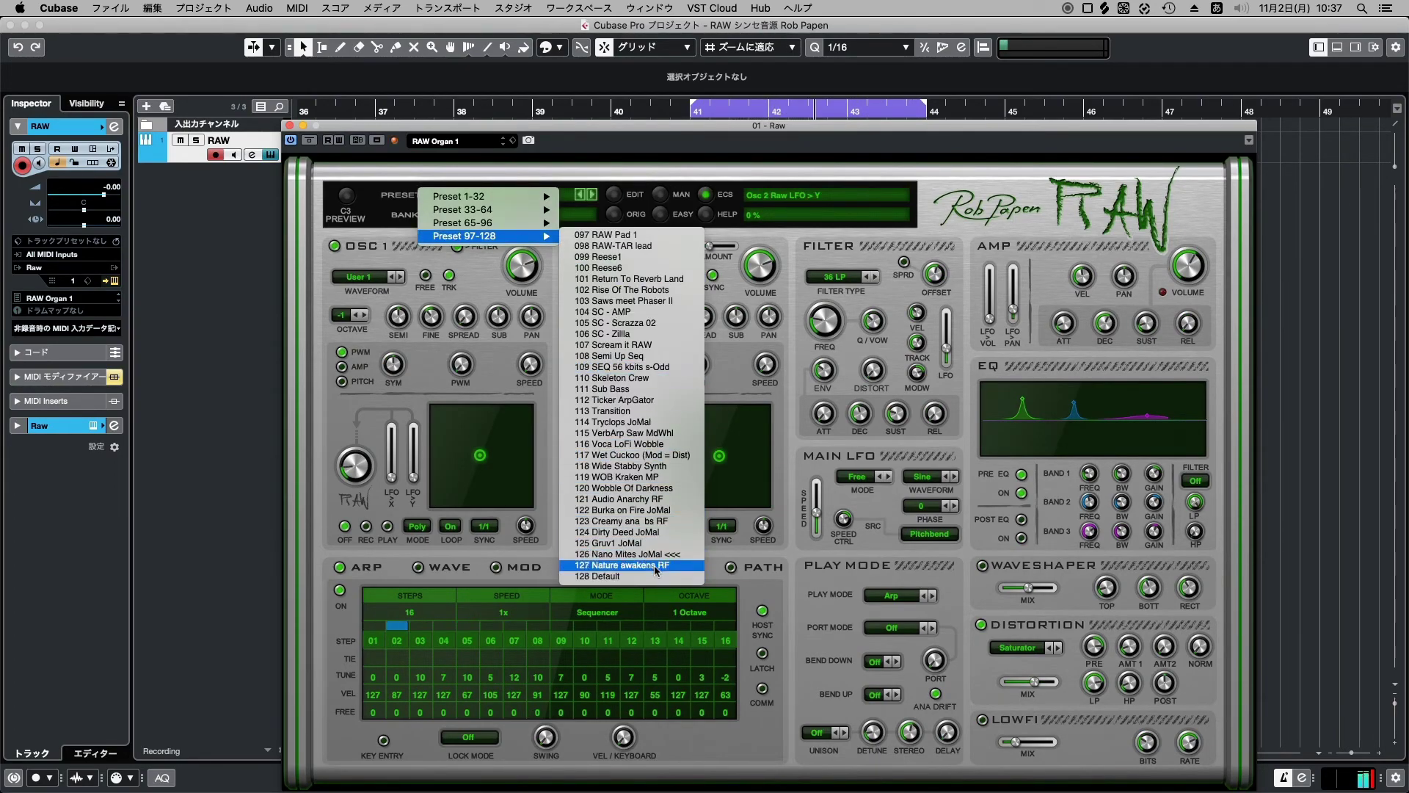
click(655, 570)
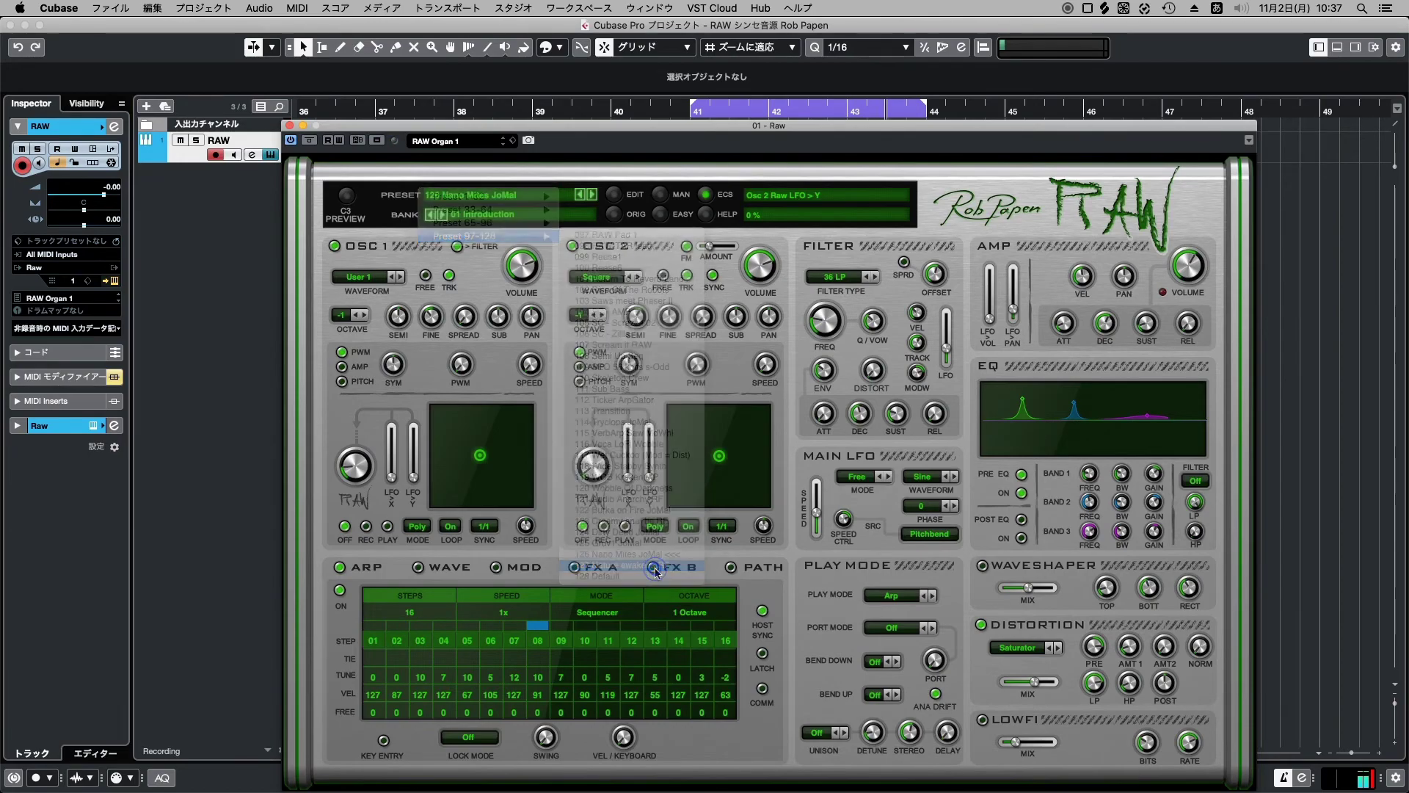